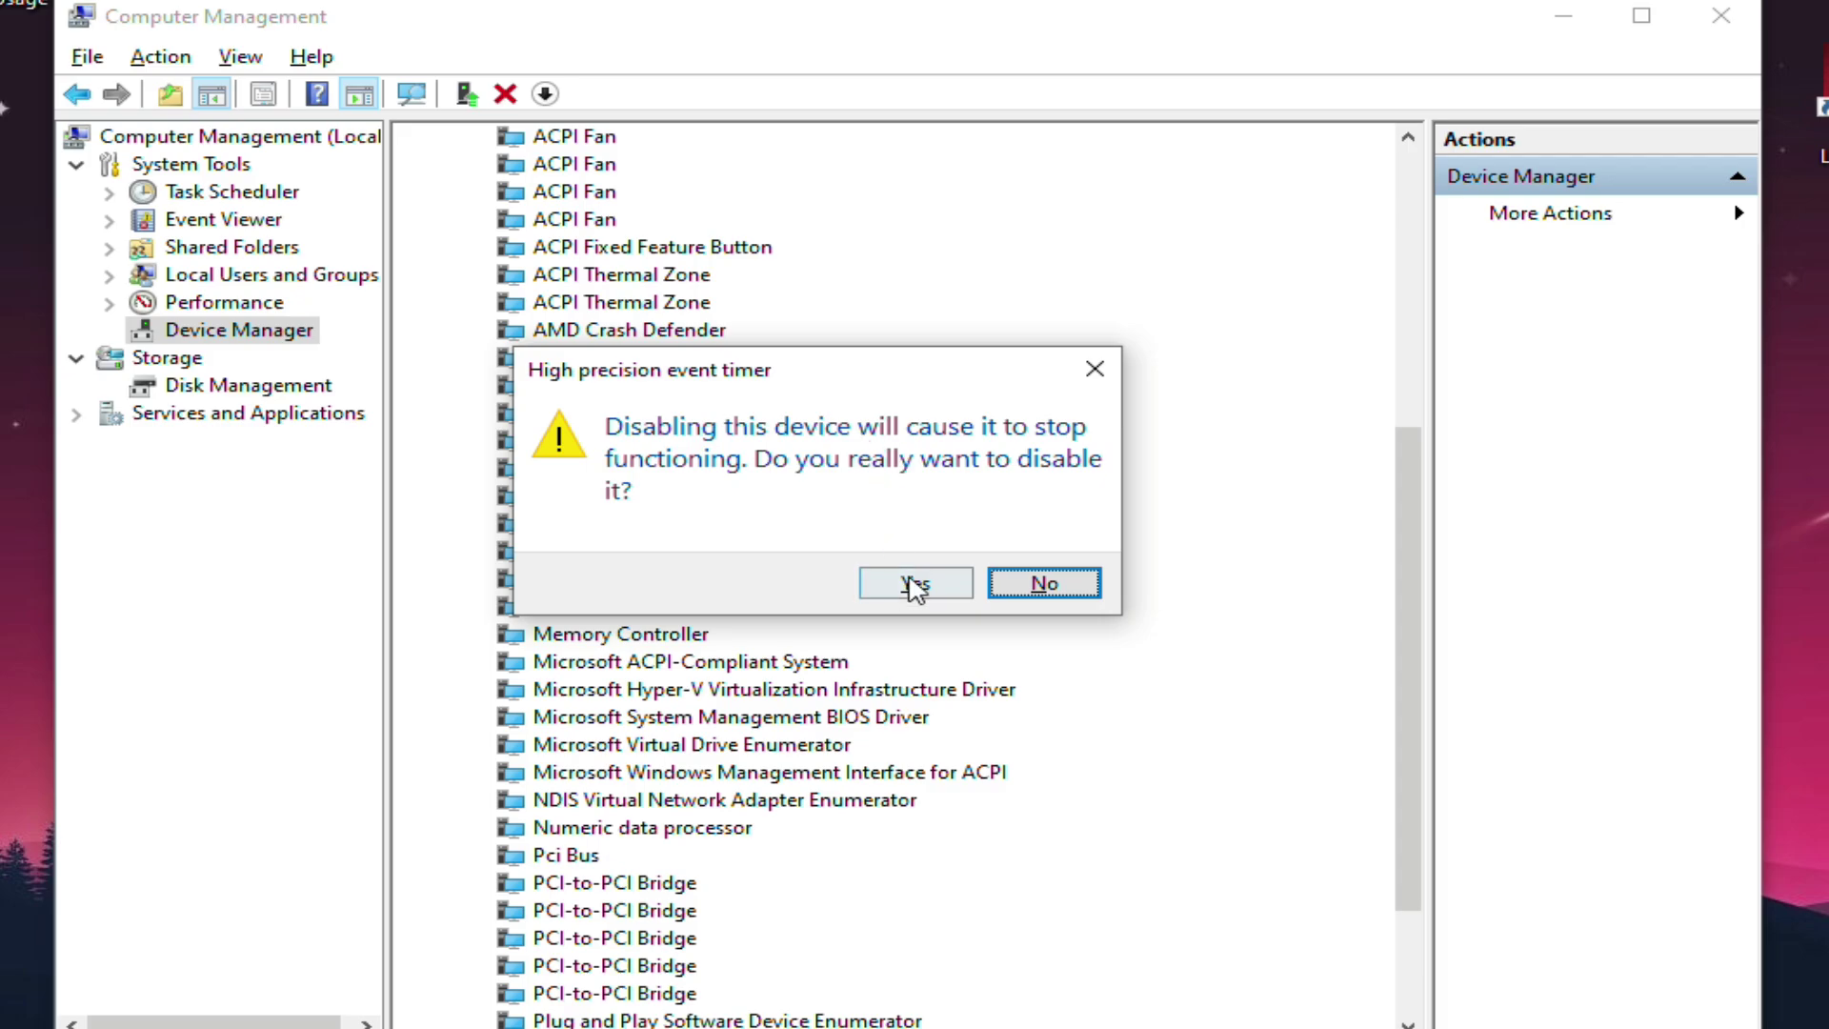
- Confirm disabling the High precision event timer device and close Computer Management
click(915, 583)
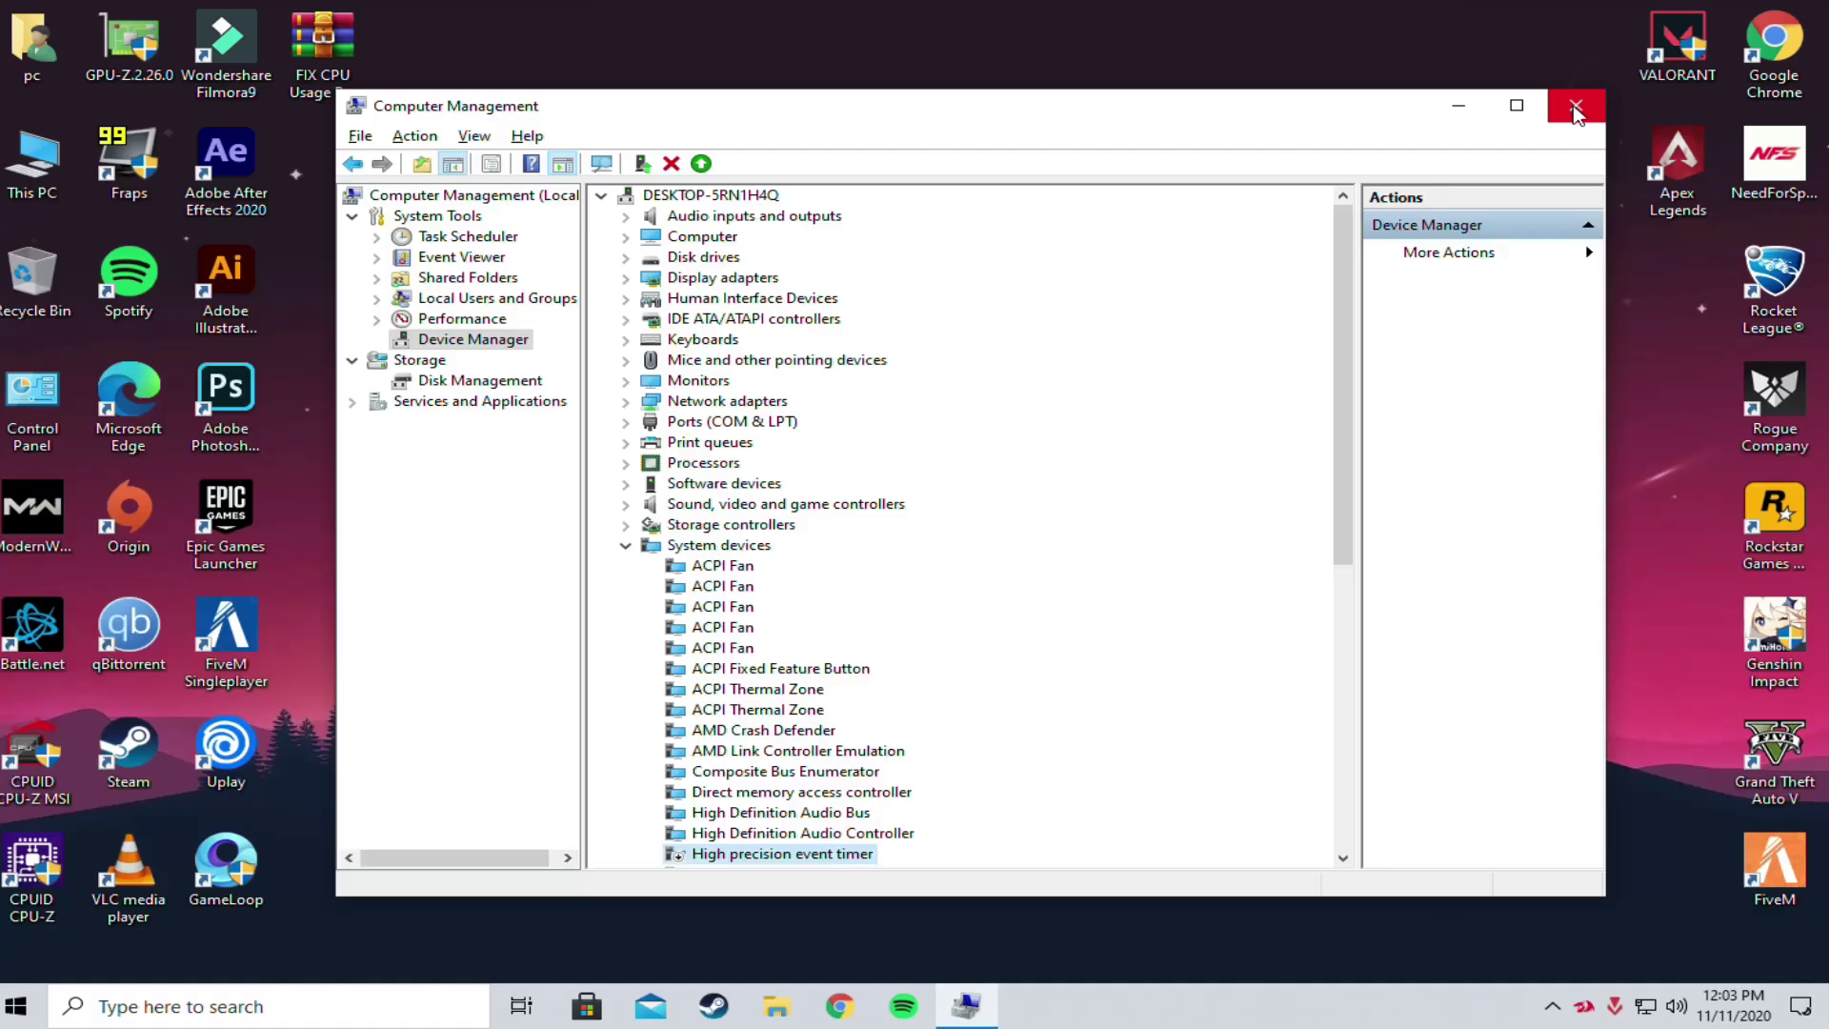
click(1573, 107)
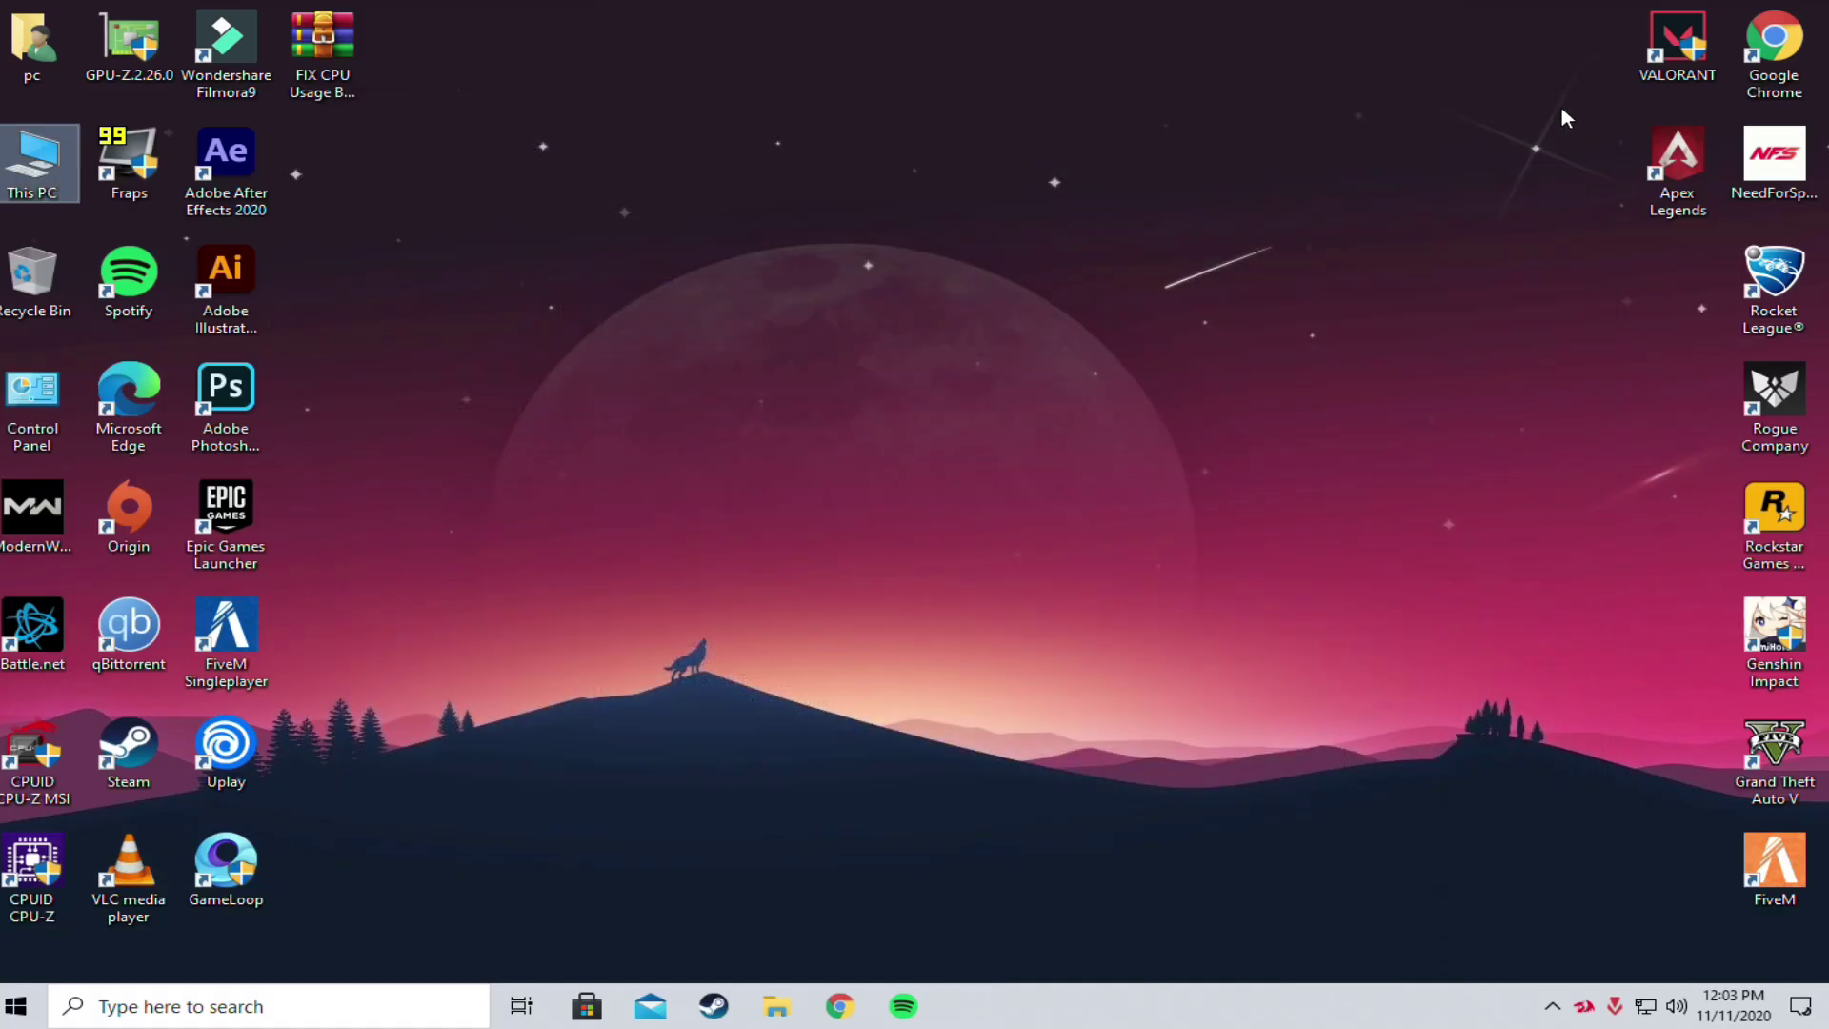
- Search Windows for "power plan" and open the Power Options page
key(super)
text(p)
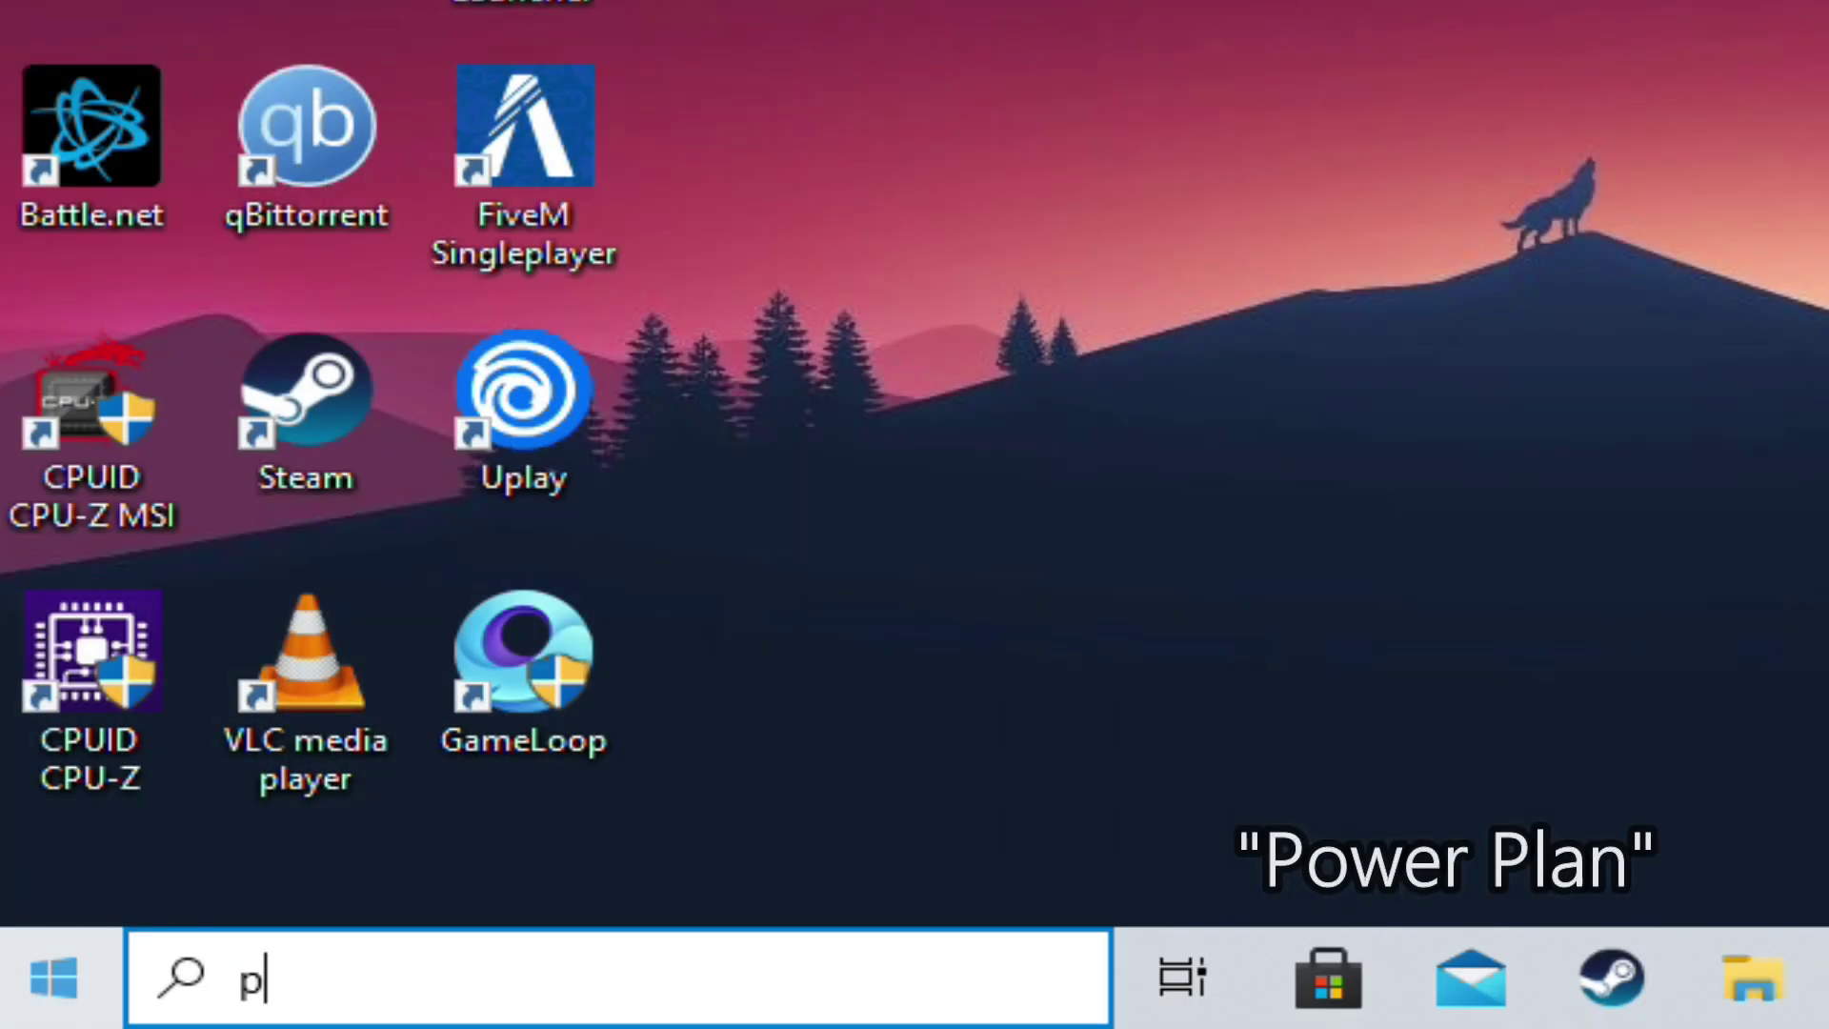
text(ower p)
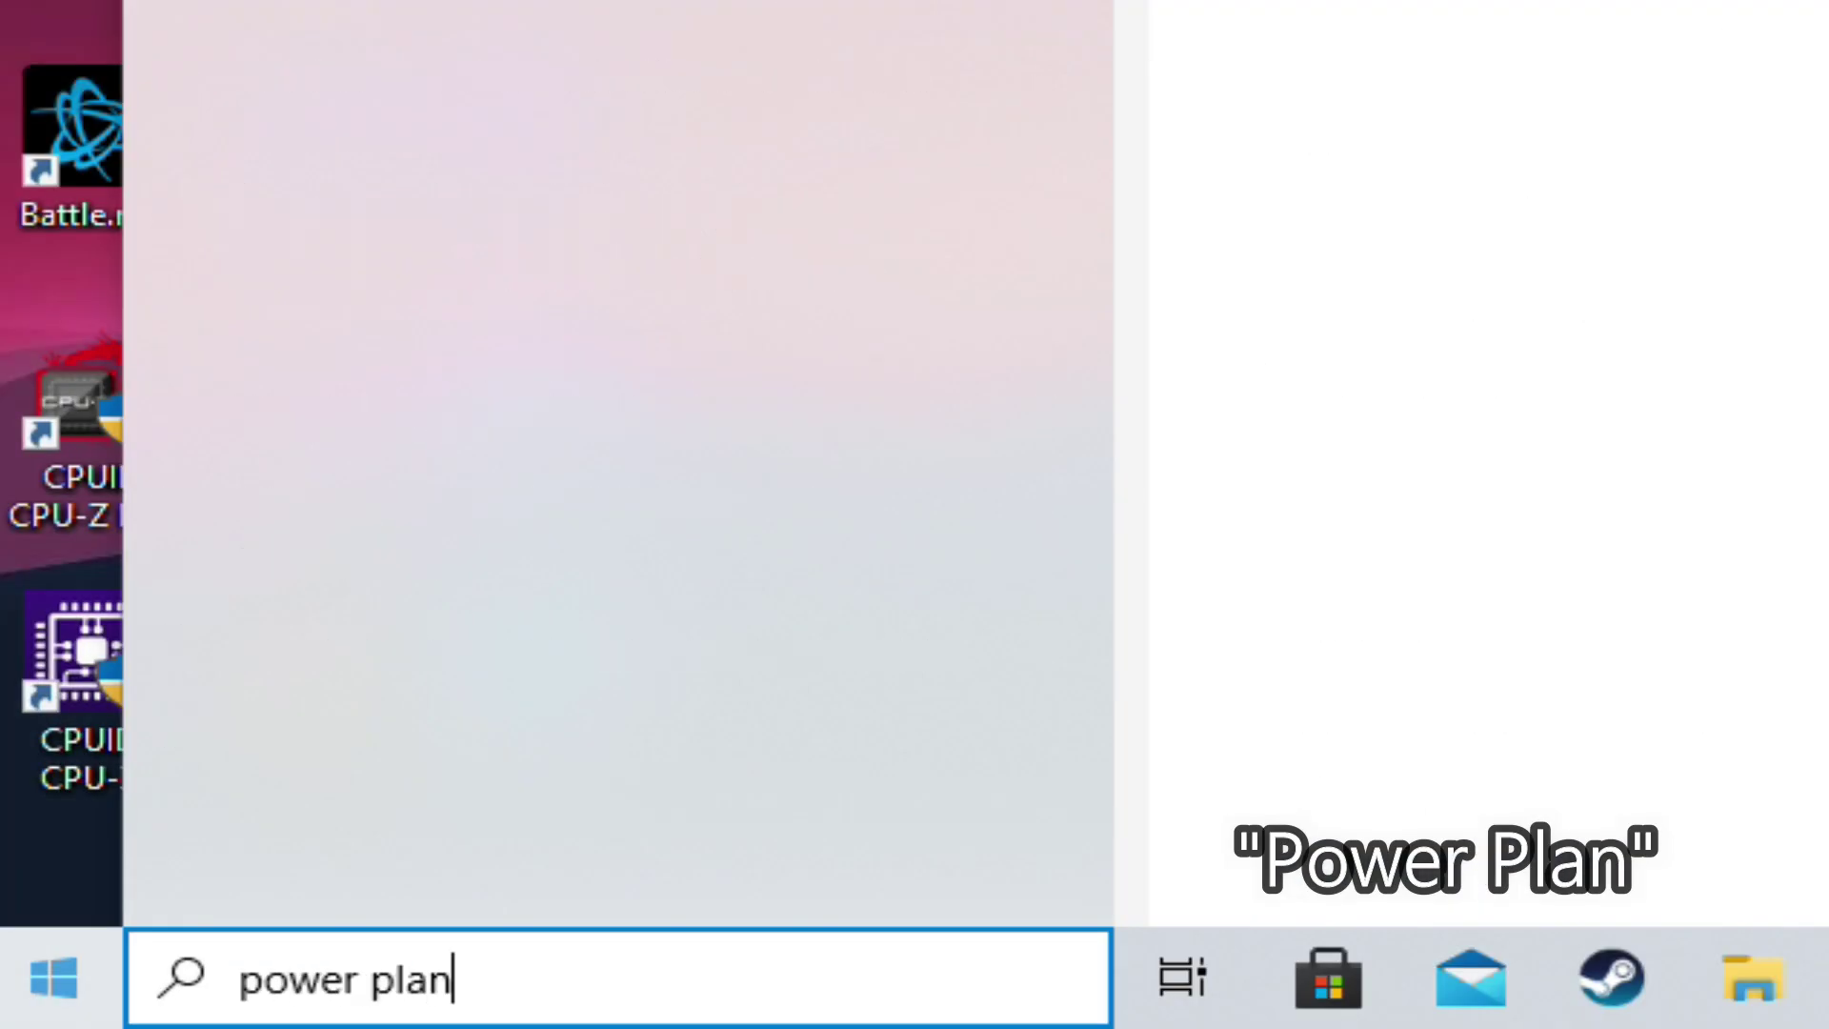
text(lan)
click(321, 378)
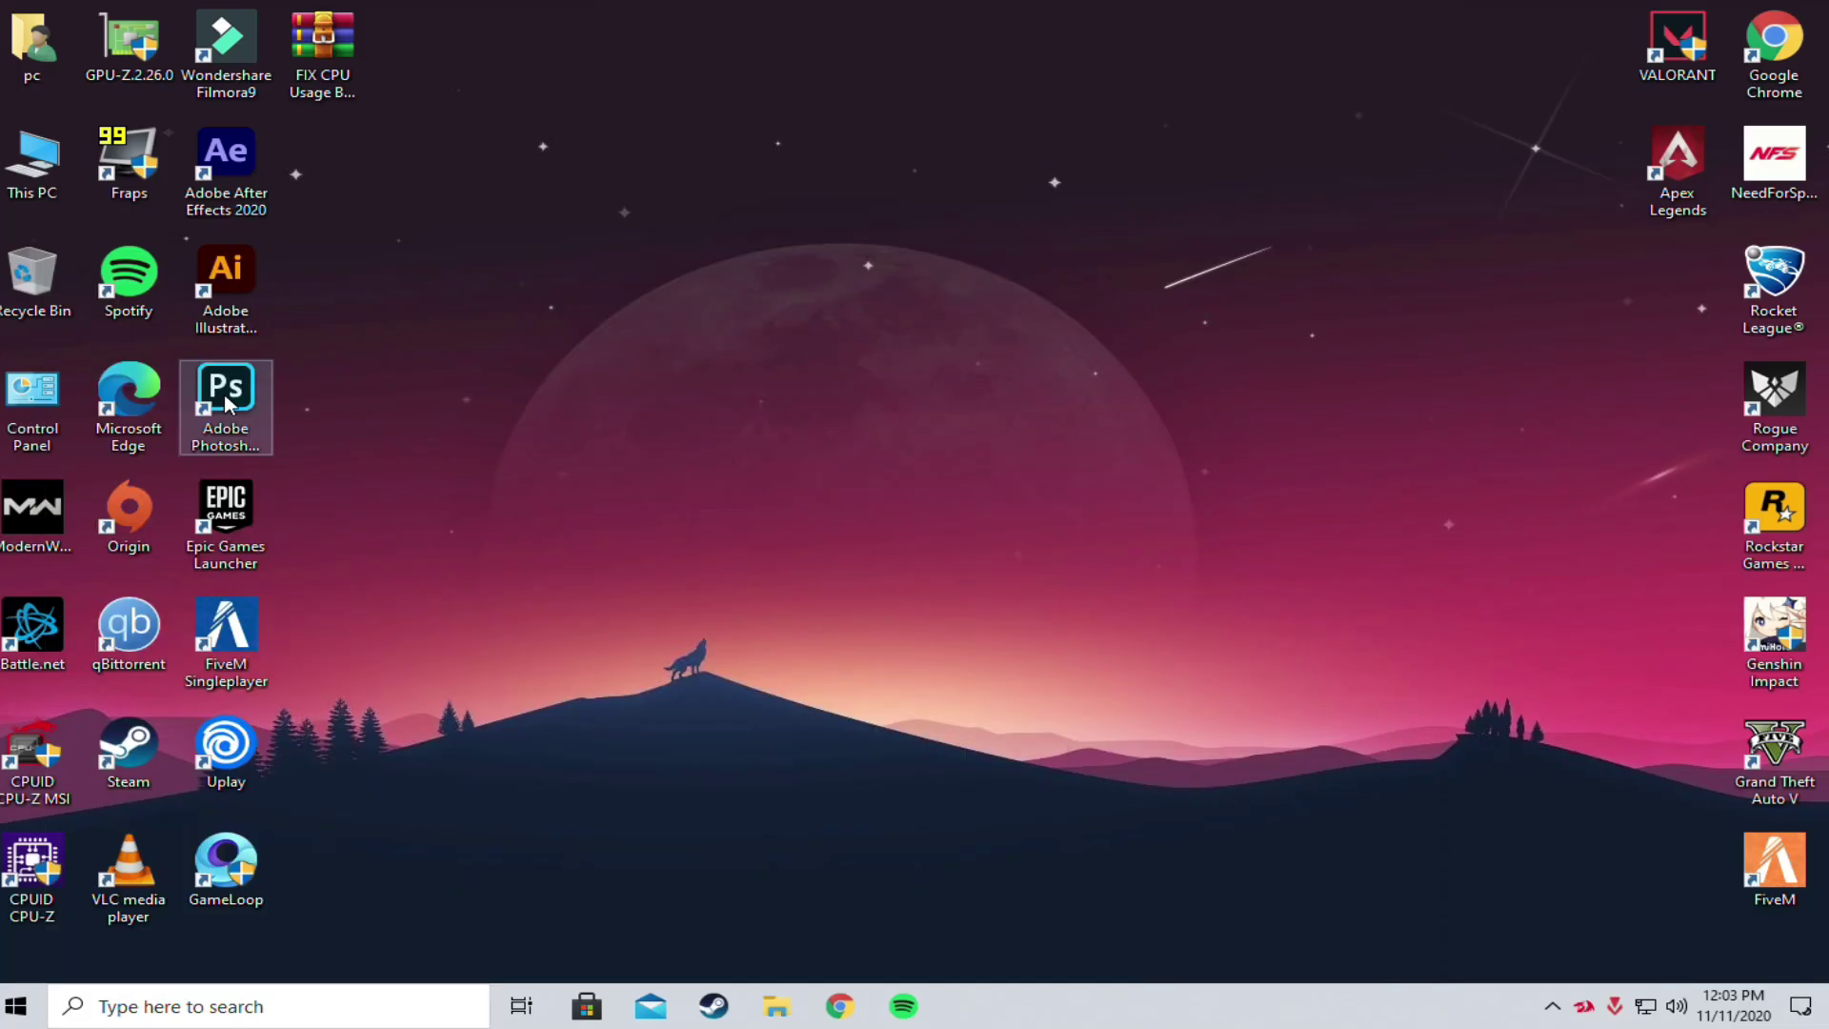
click(691, 190)
drag(696, 163, 694, 132)
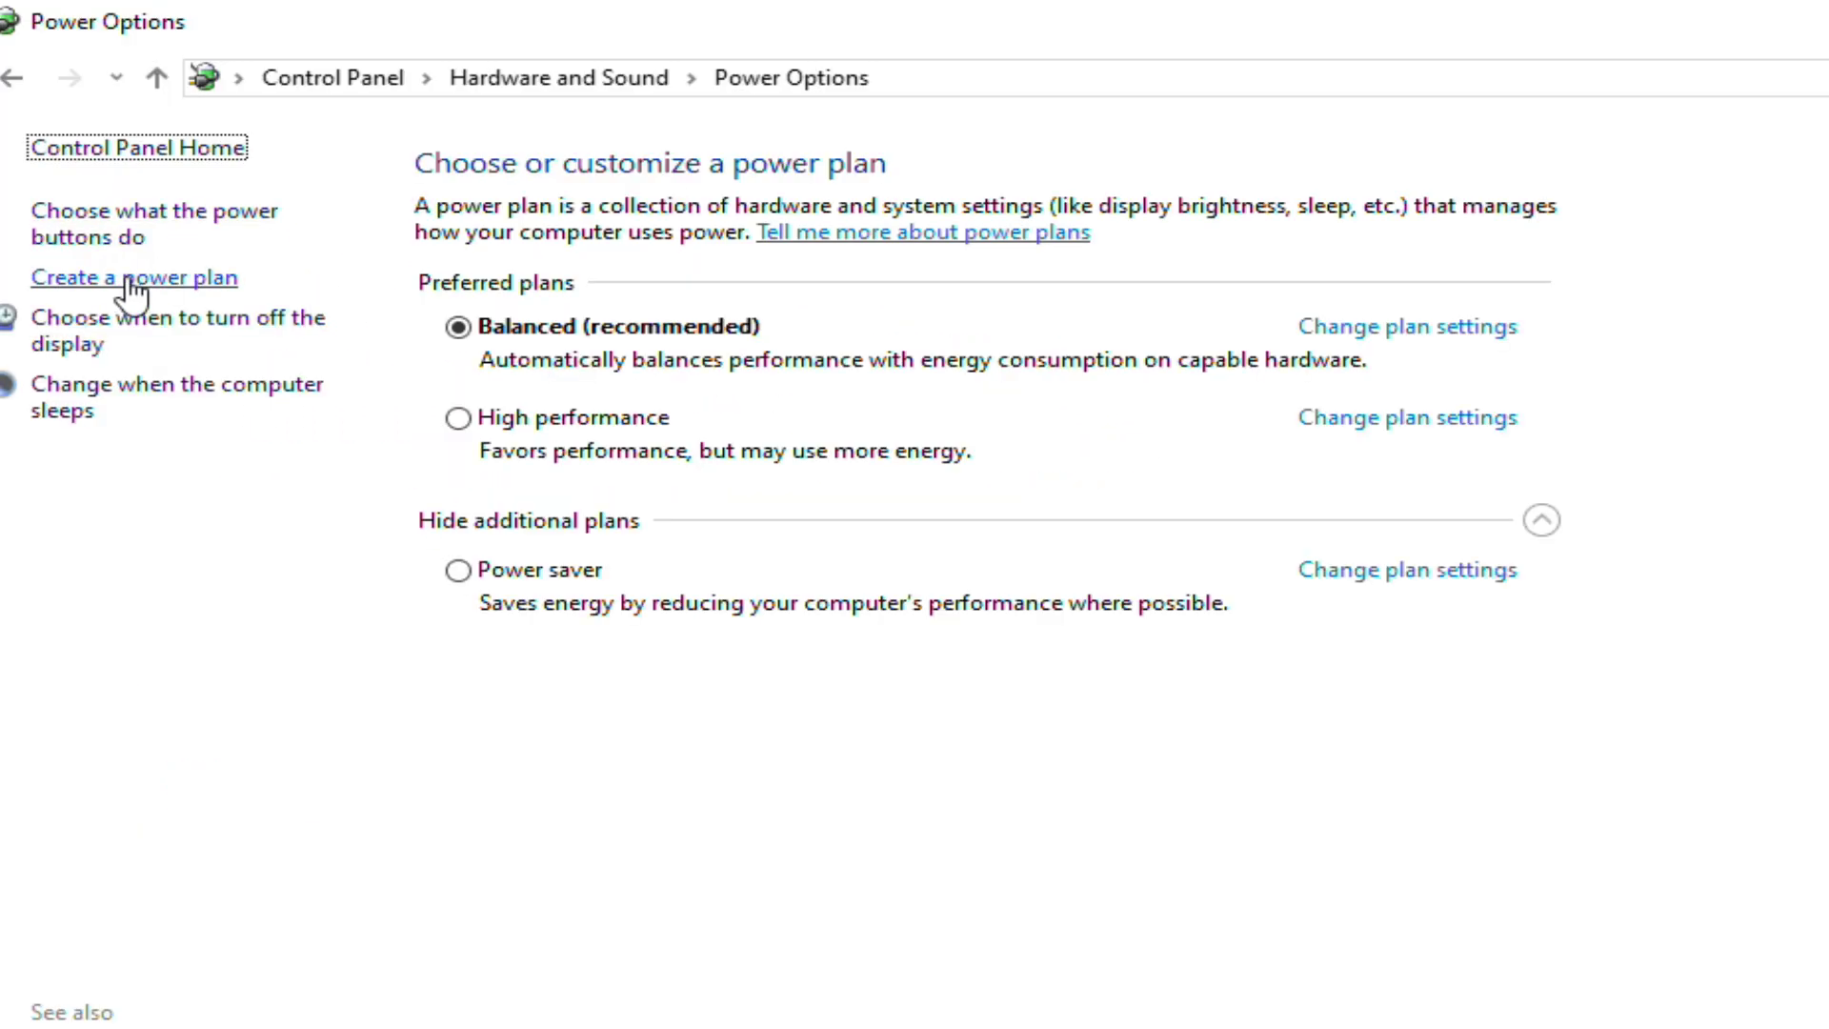
- Create a power plan named Ultimate Performance based on the High performance plan, keeping the default sleep and display settings
click(141, 284)
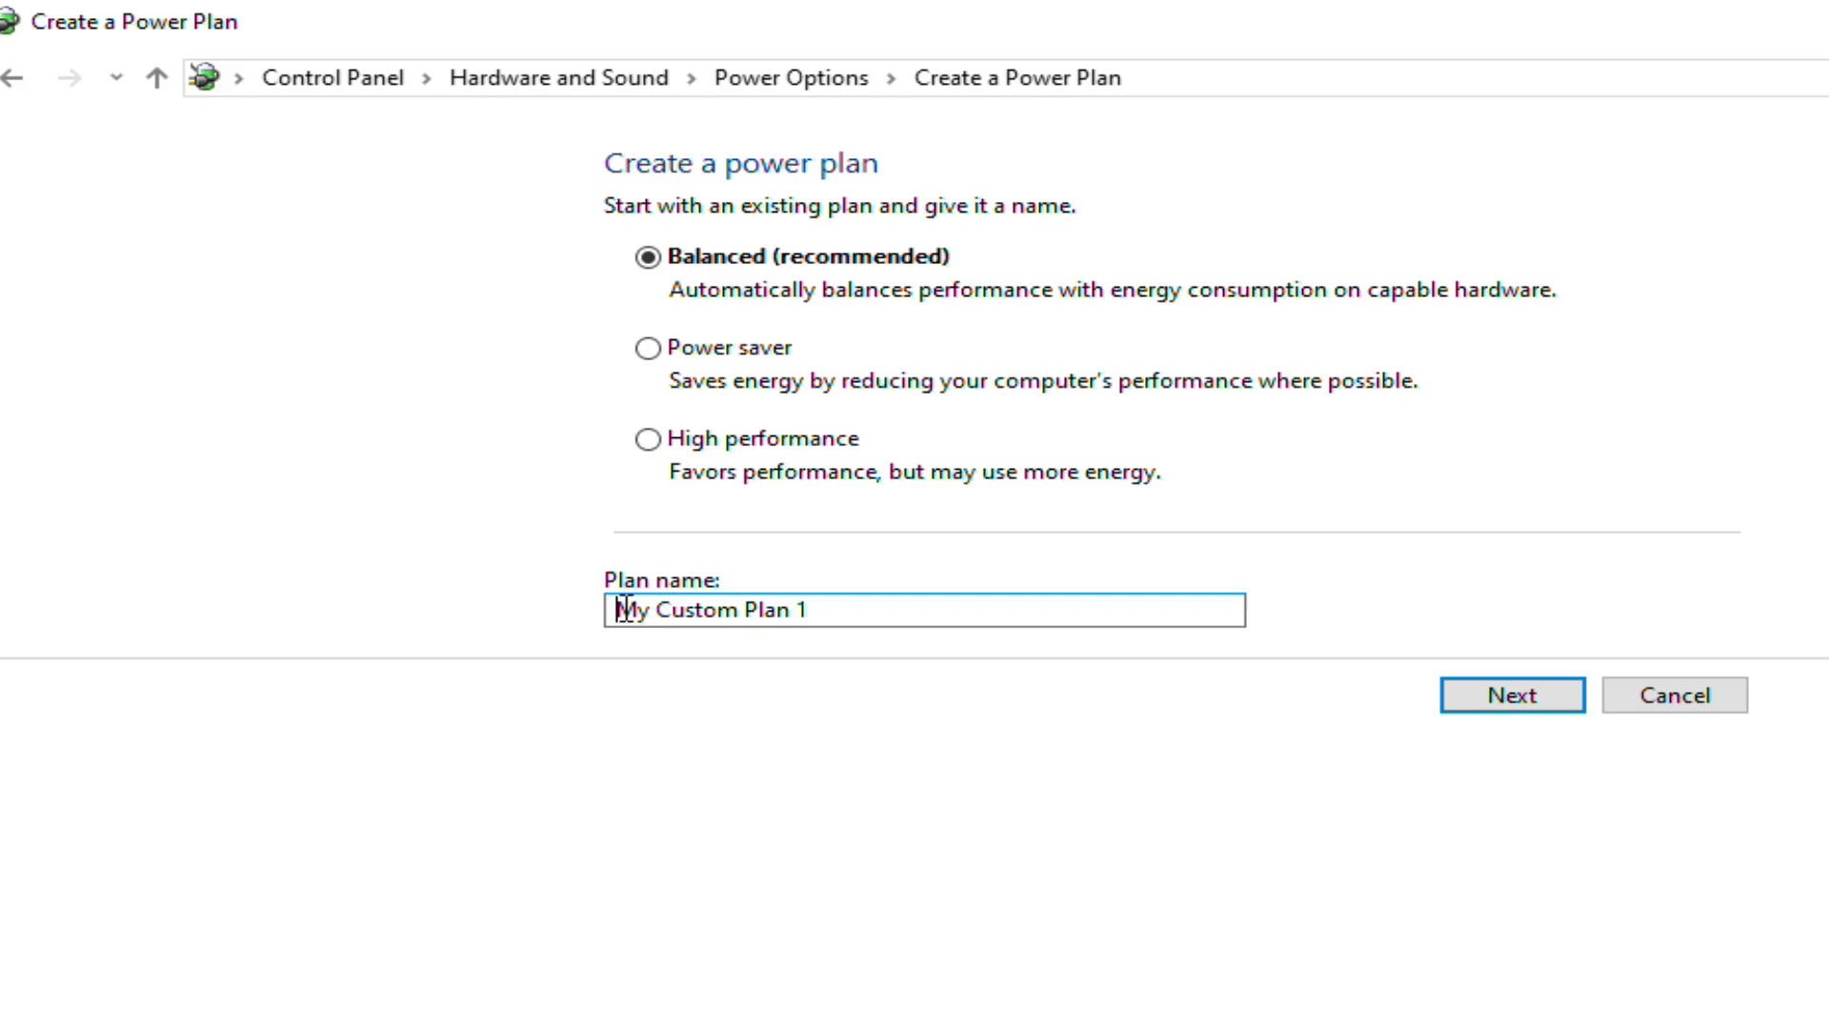
drag(614, 610, 860, 611)
key(BackSpace)
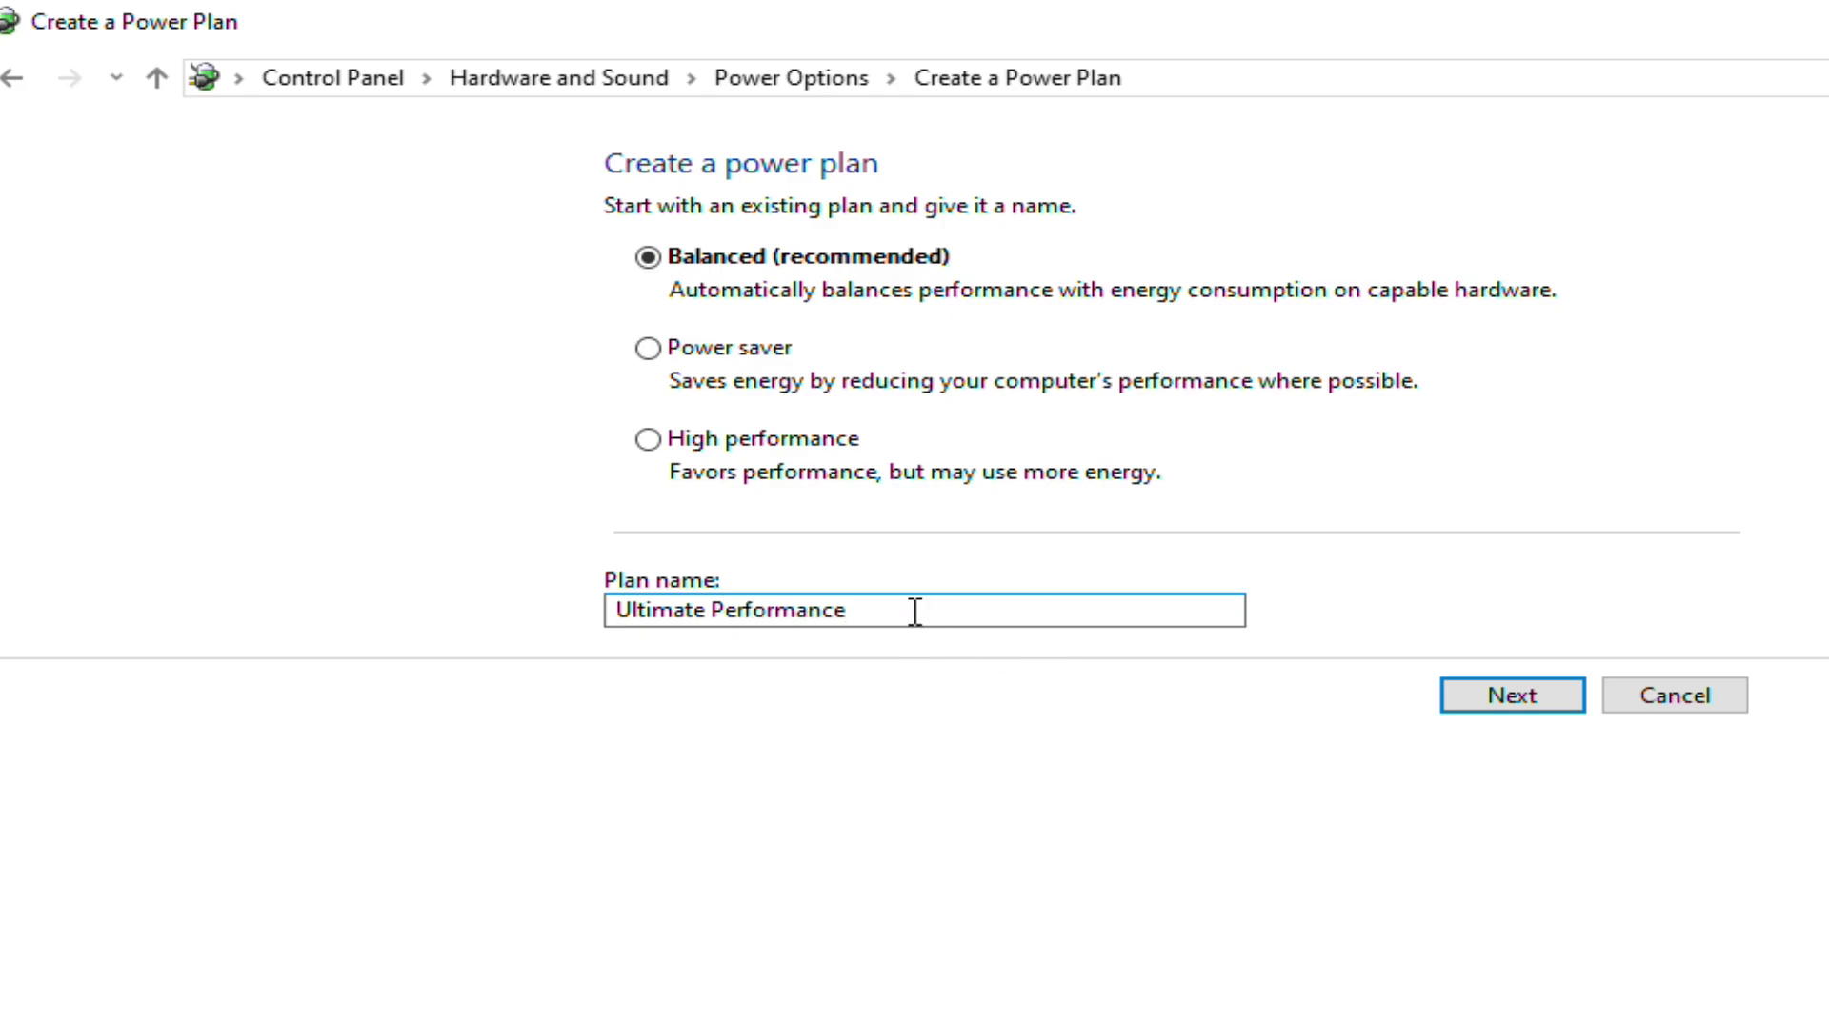
click(710, 438)
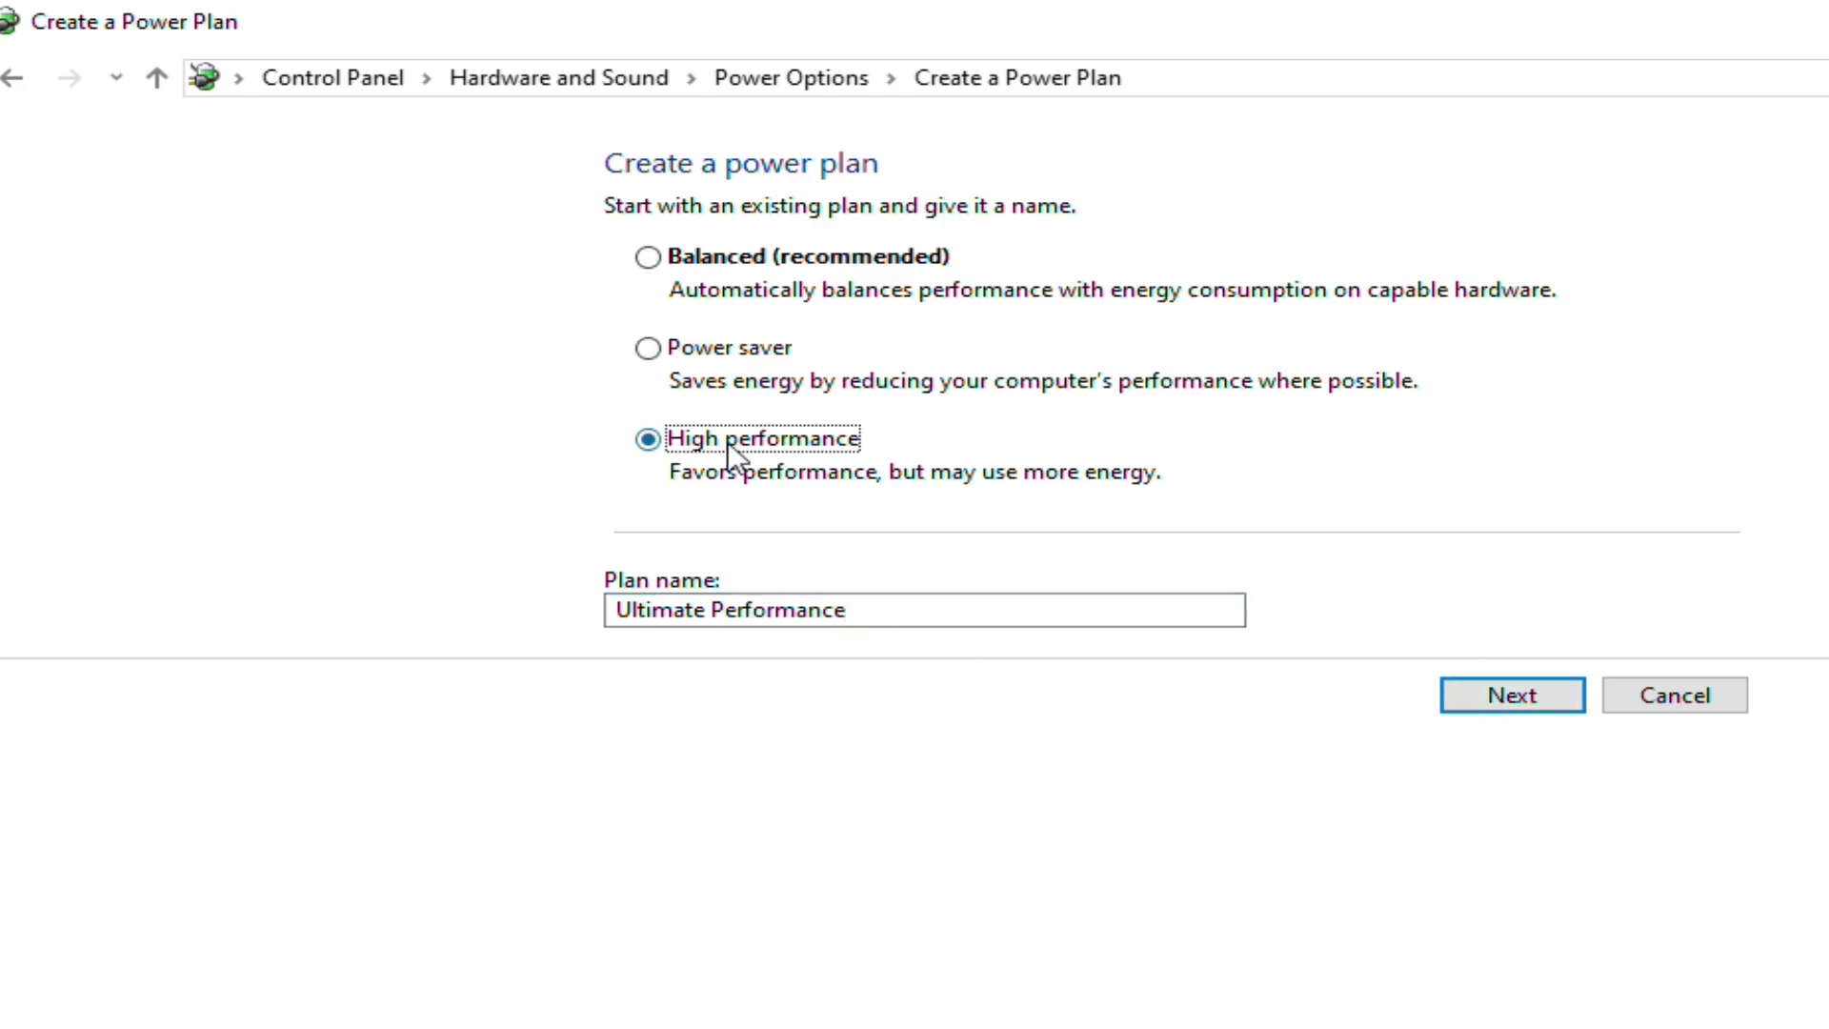
click(1523, 696)
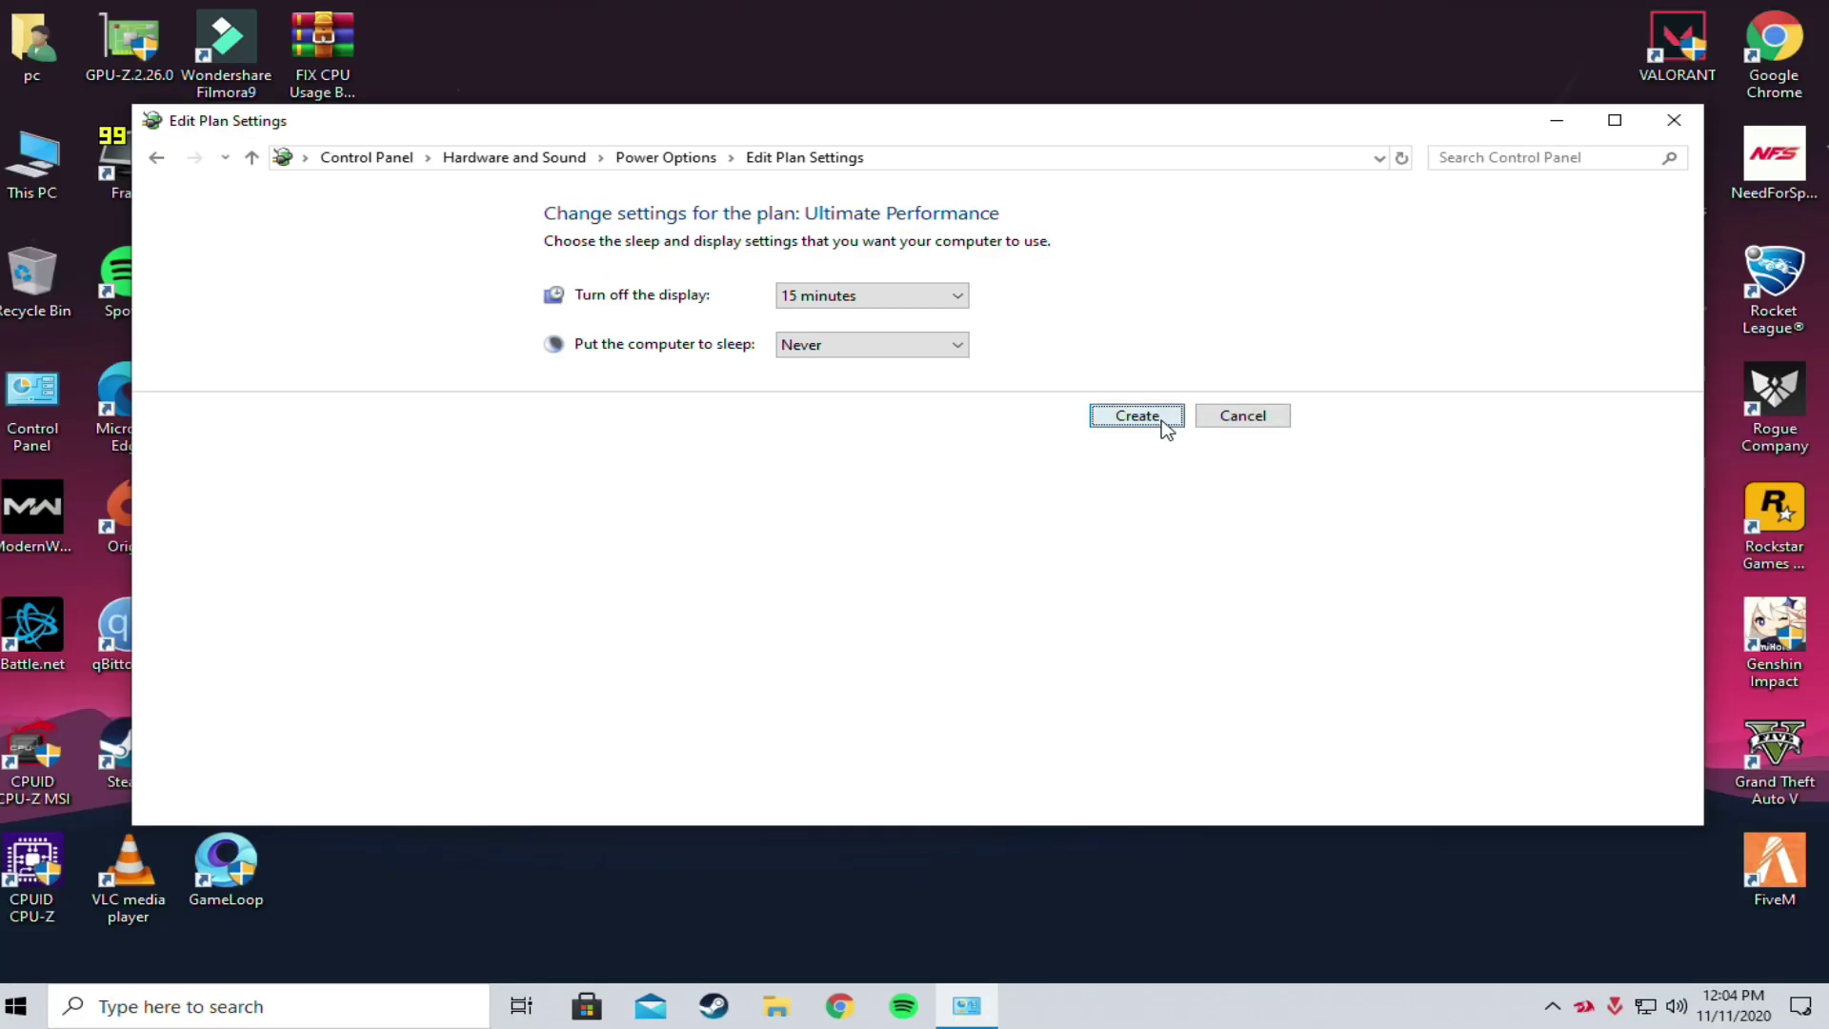
click(1137, 417)
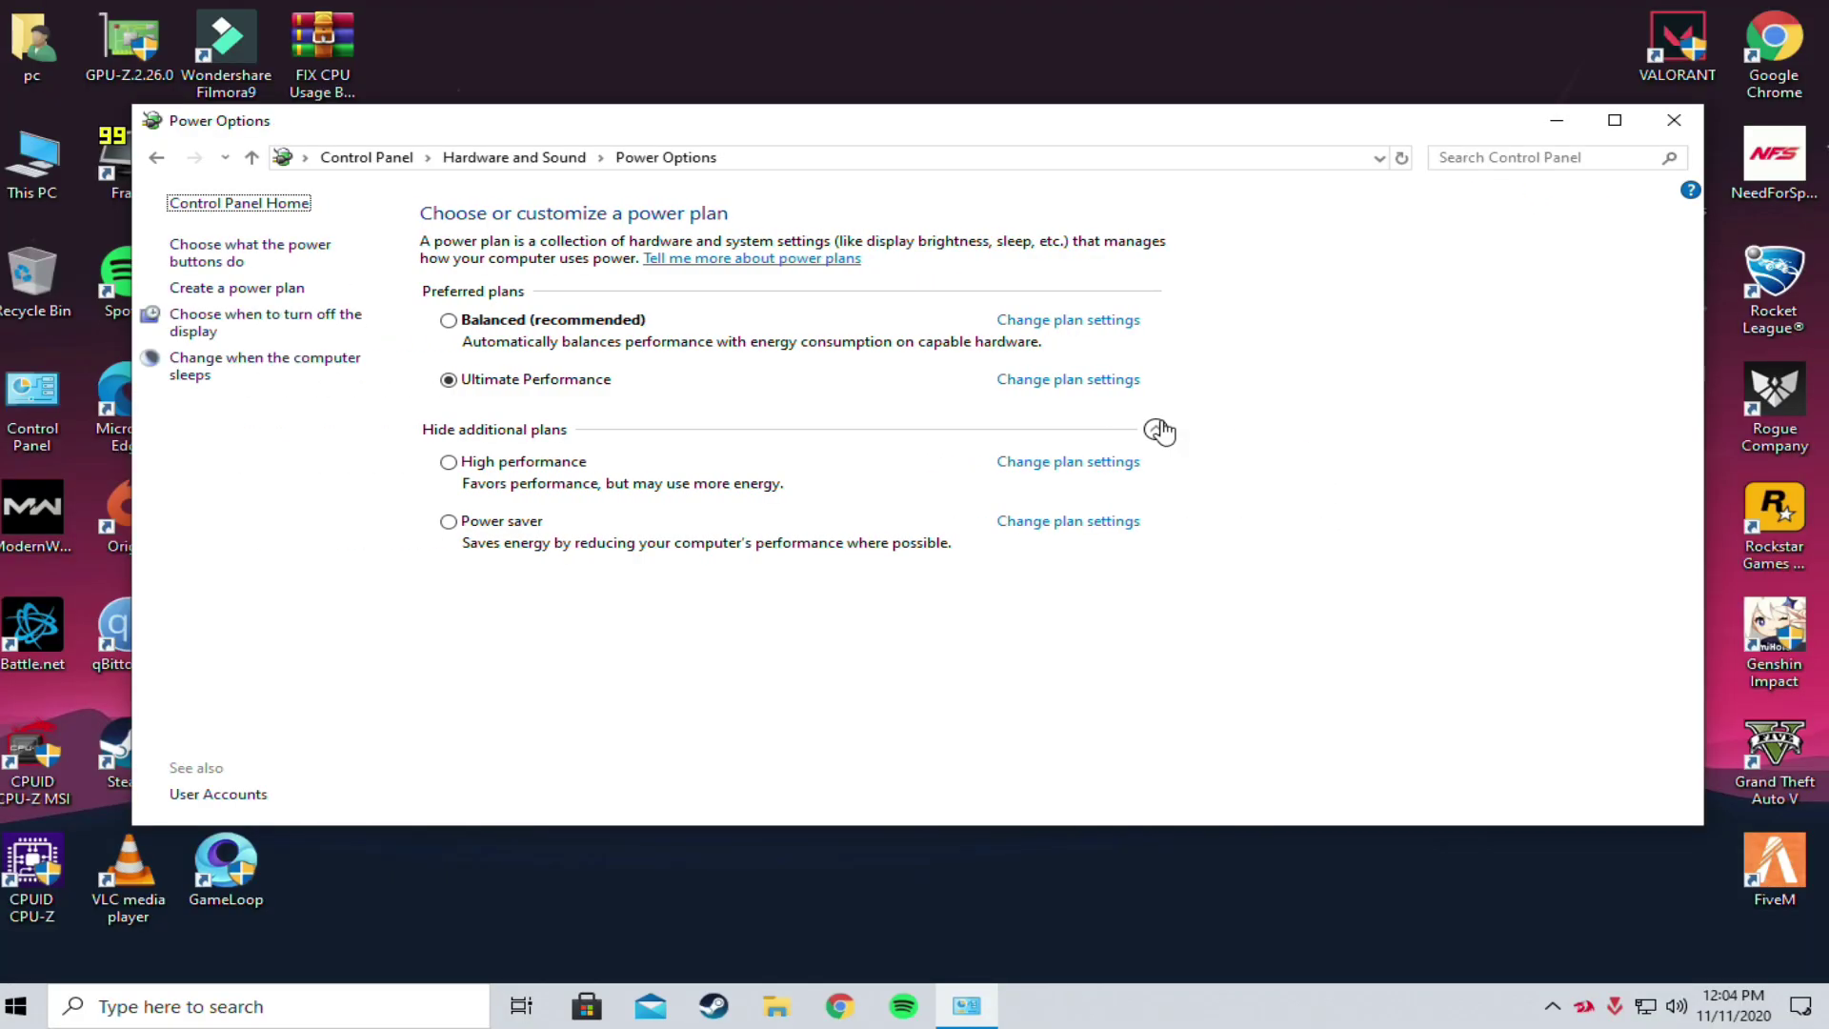
- Open the advanced power settings of the Ultimate Performance plan
click(1046, 386)
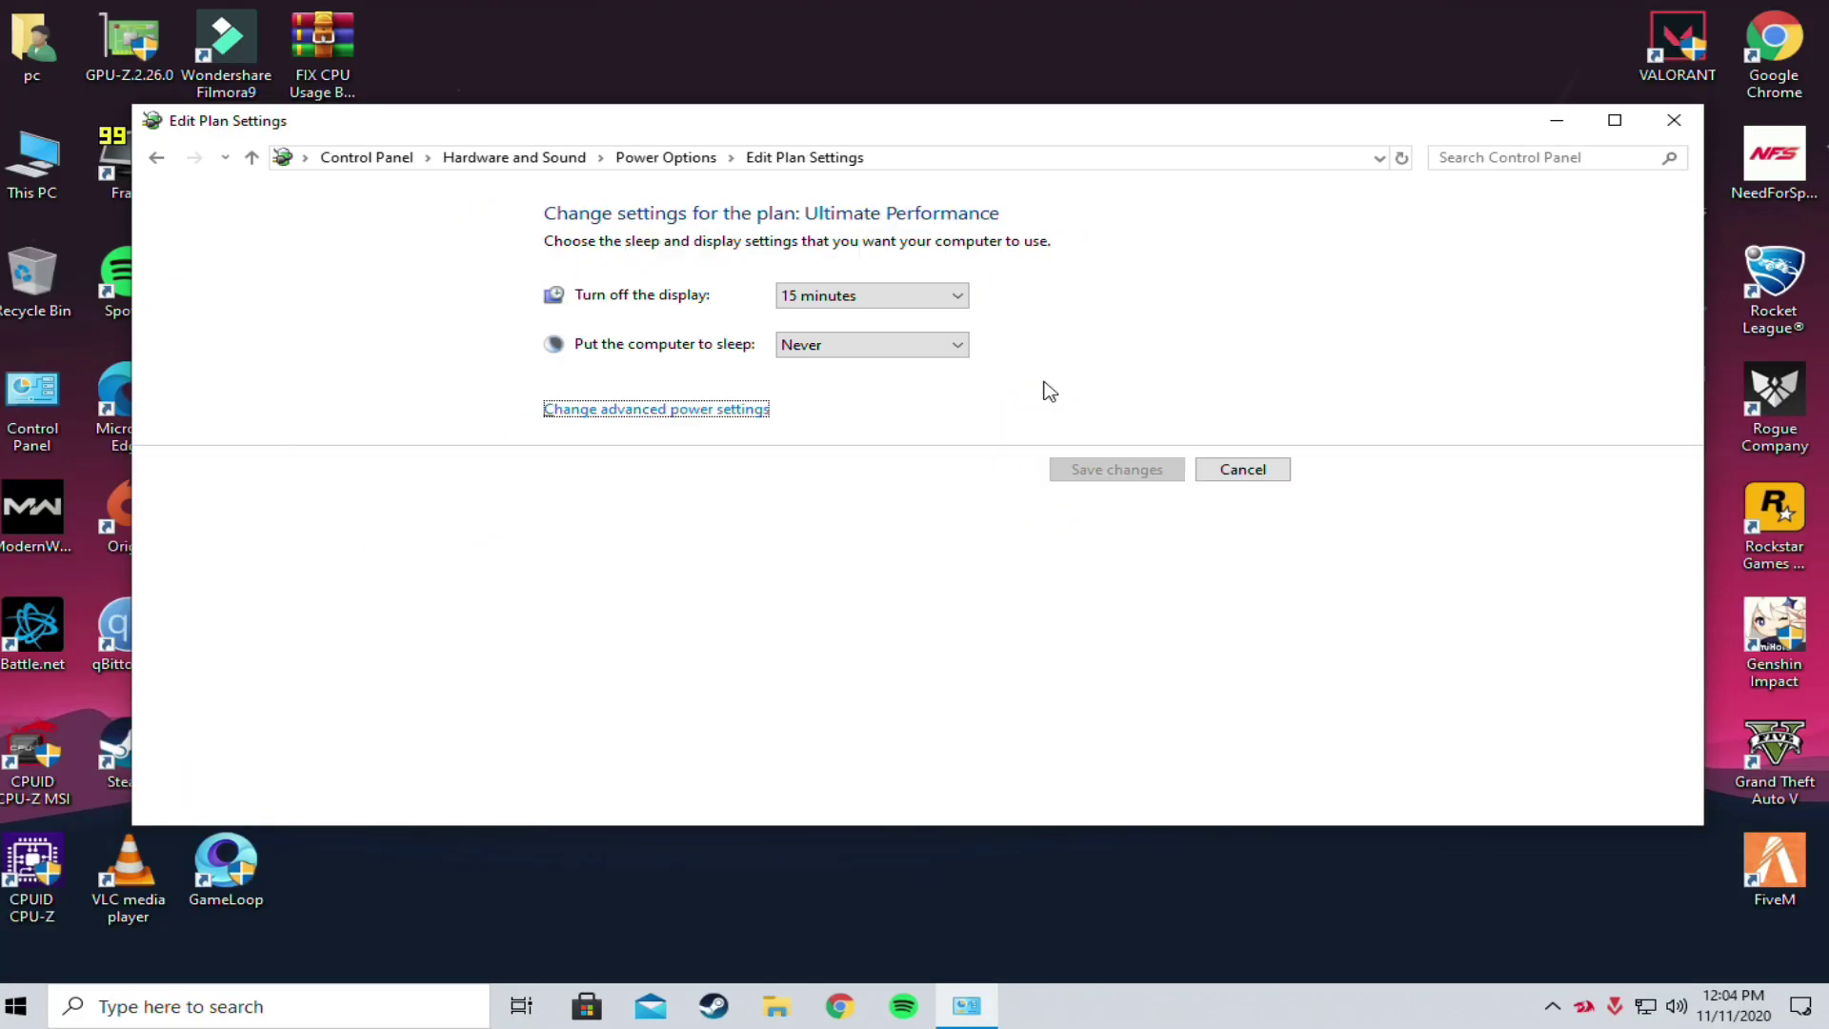
click(705, 418)
drag(306, 48, 869, 207)
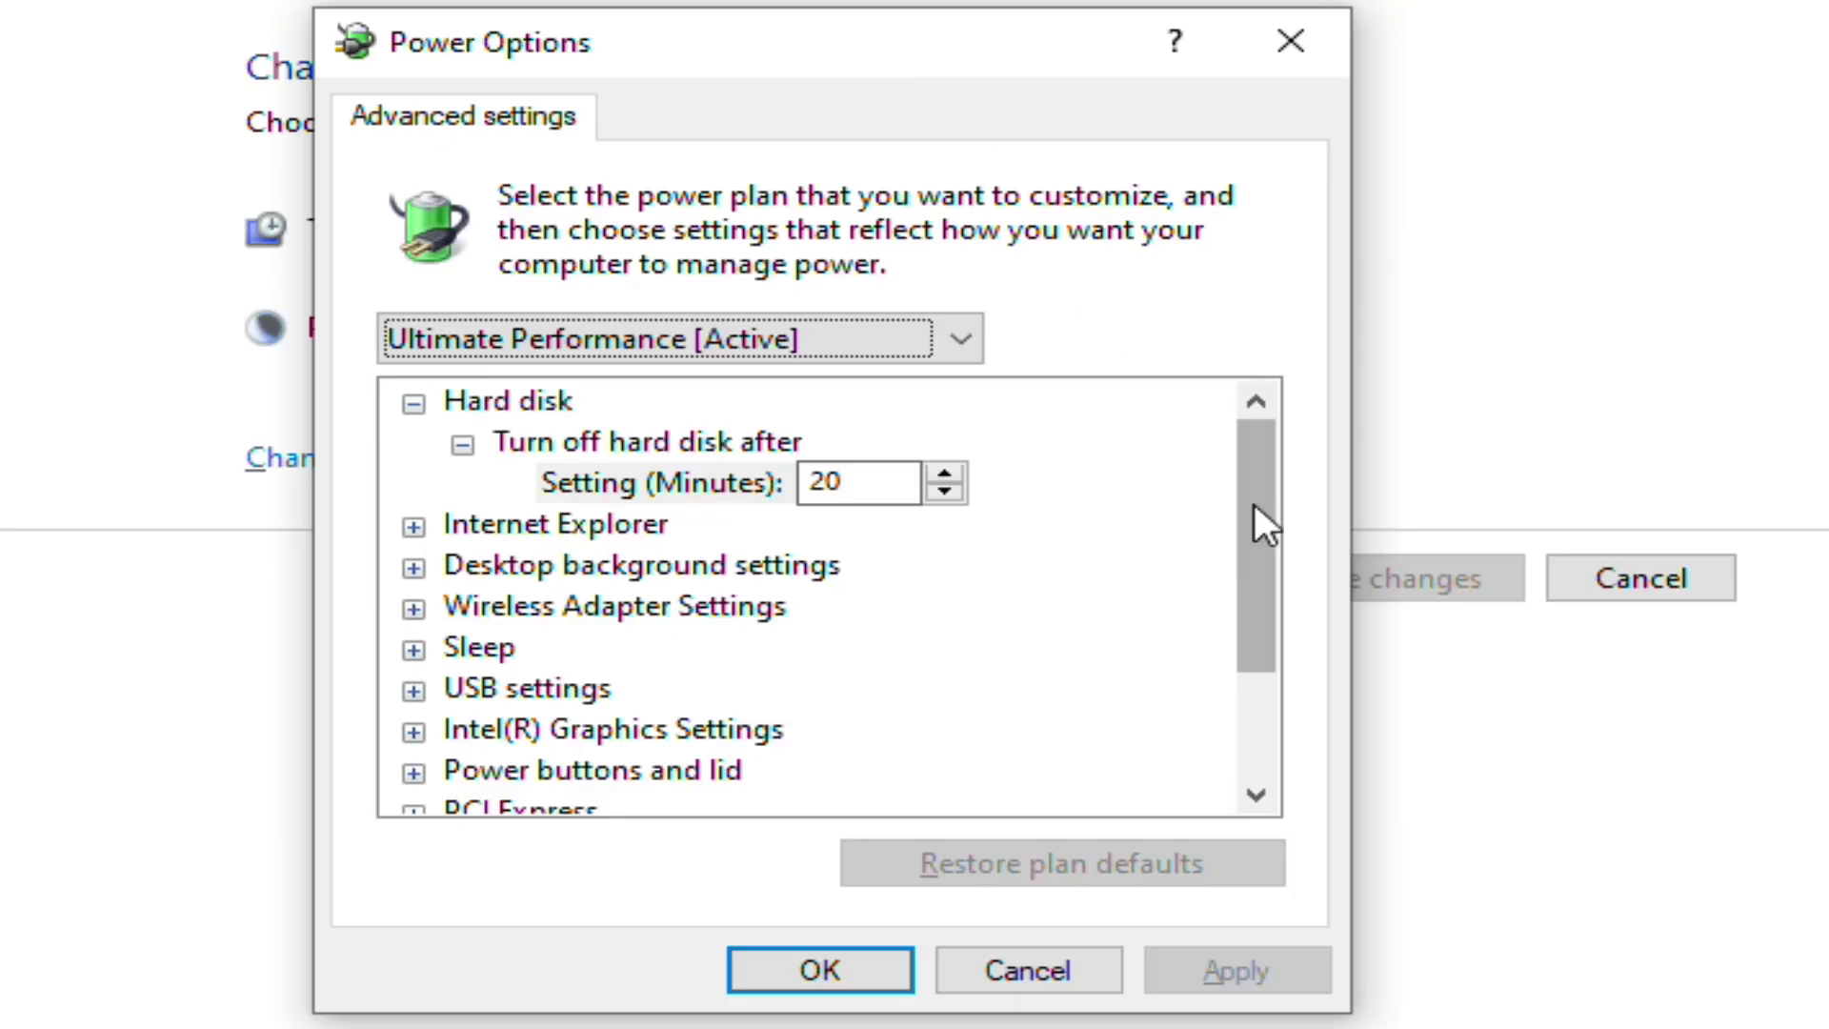
click(640, 387)
- Set the PCI Express Link State Power Management to Moderate power savings and apply the change
drag(1256, 514, 1249, 624)
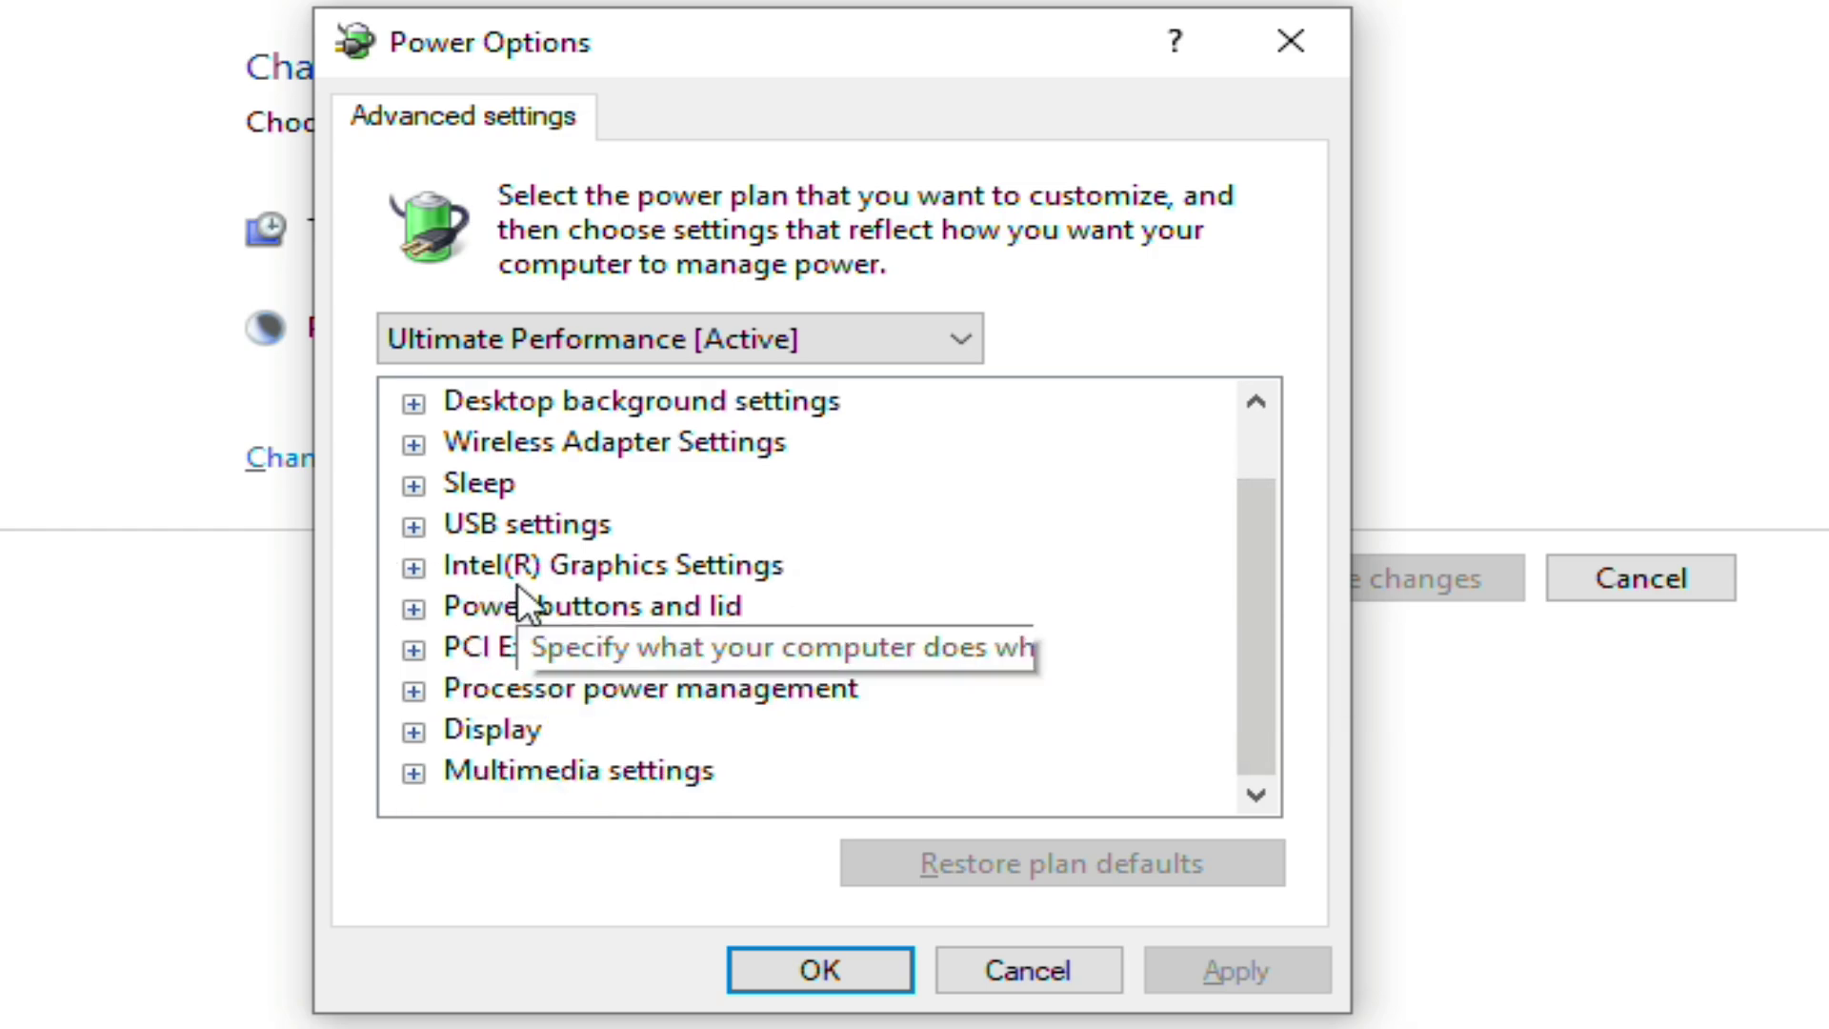
click(510, 647)
click(408, 646)
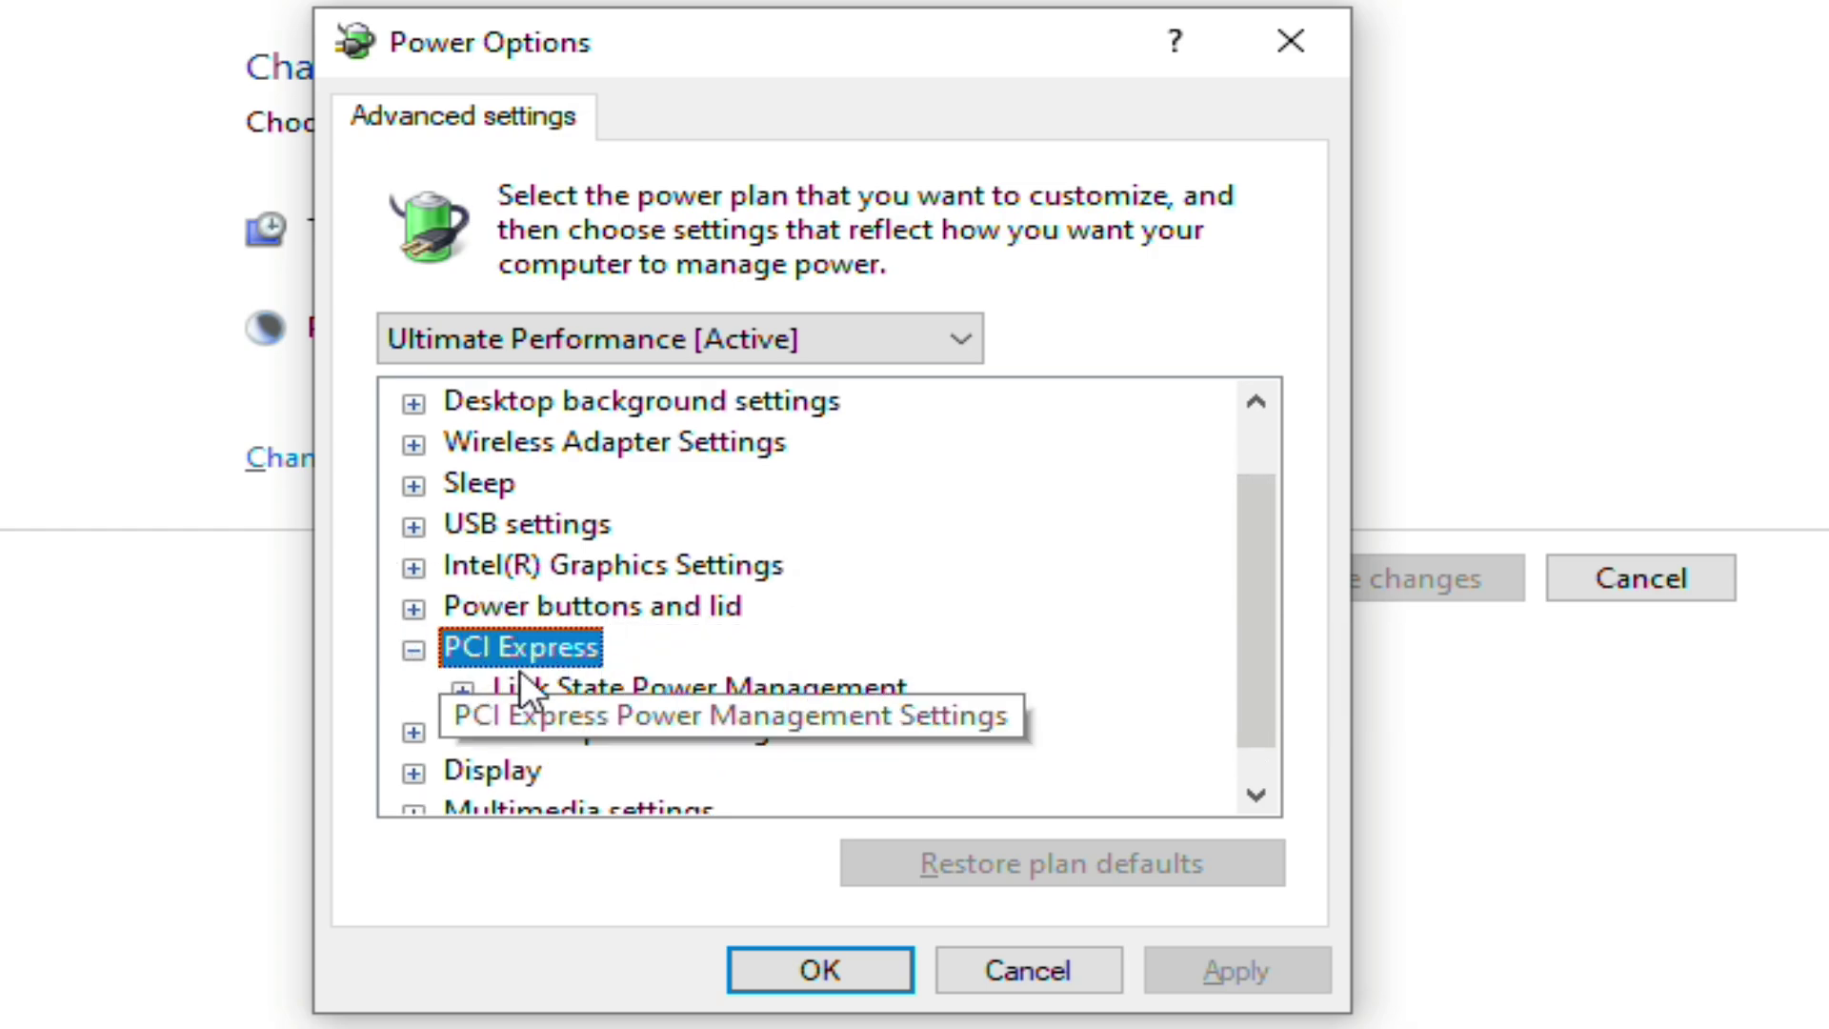
double_click(757, 695)
scroll(1259, 663, down, 1)
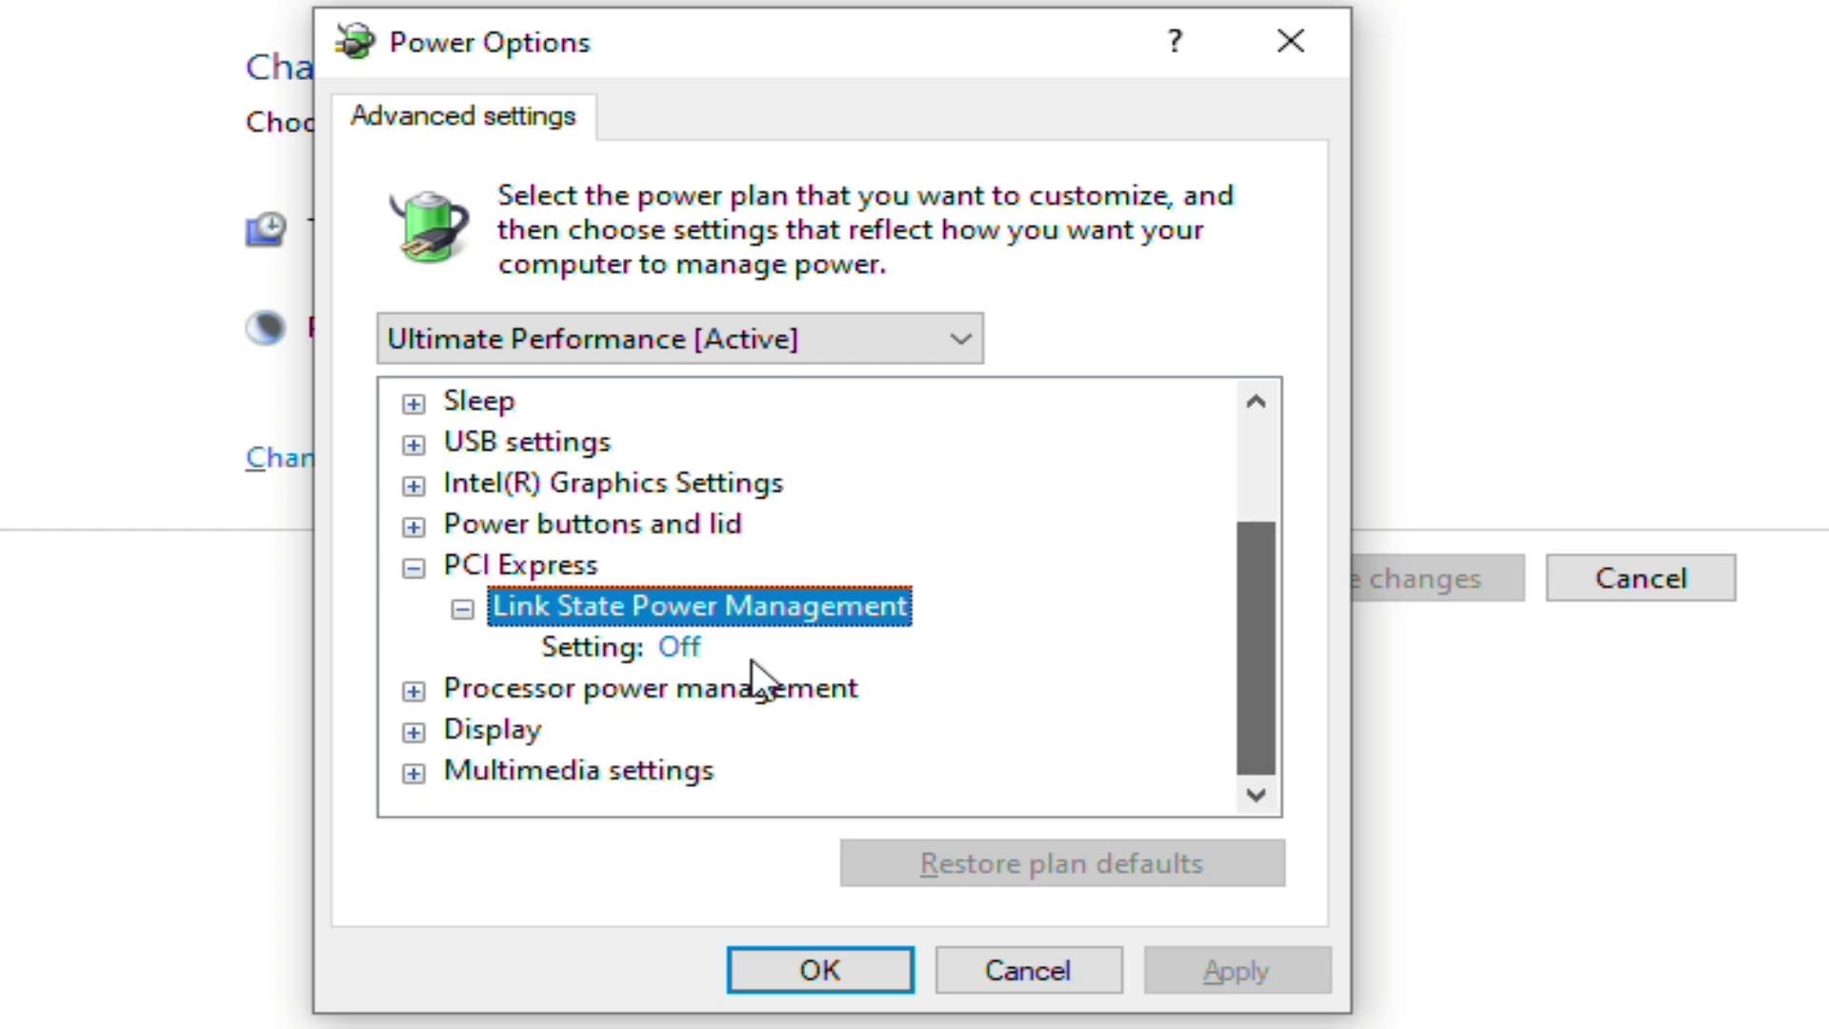
click(700, 647)
click(810, 652)
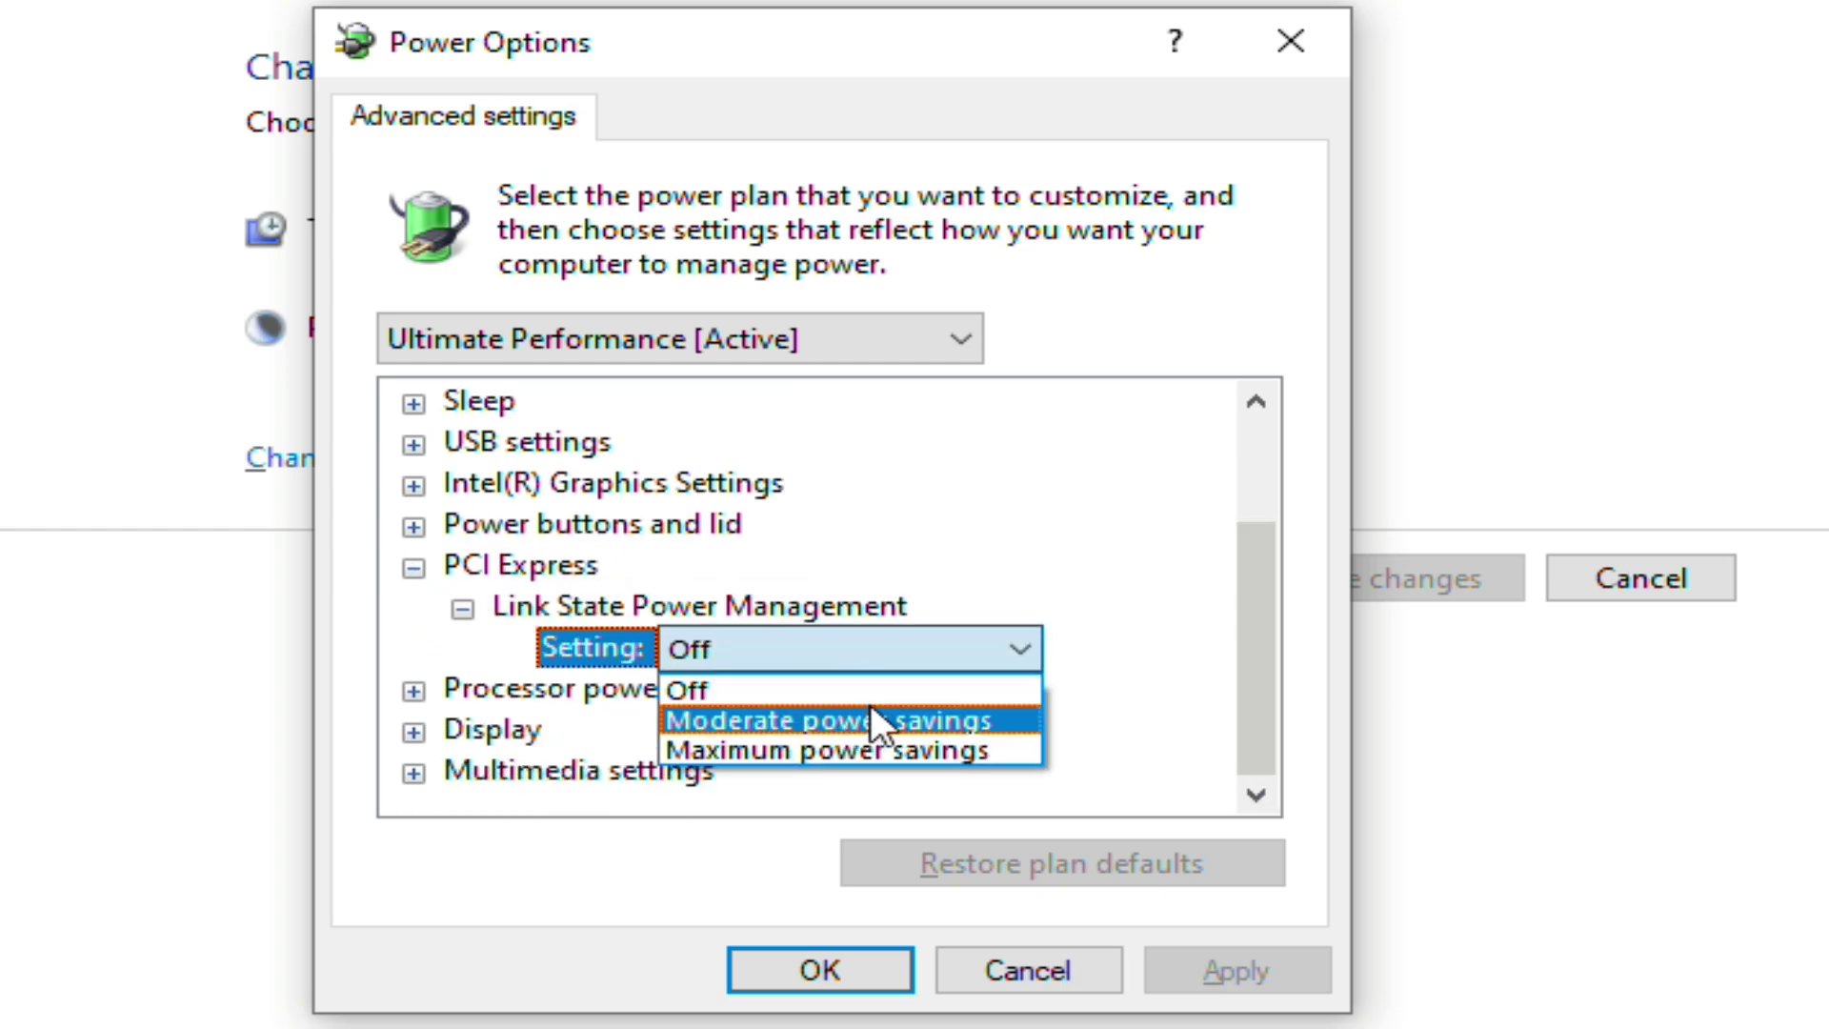
click(872, 709)
click(1237, 962)
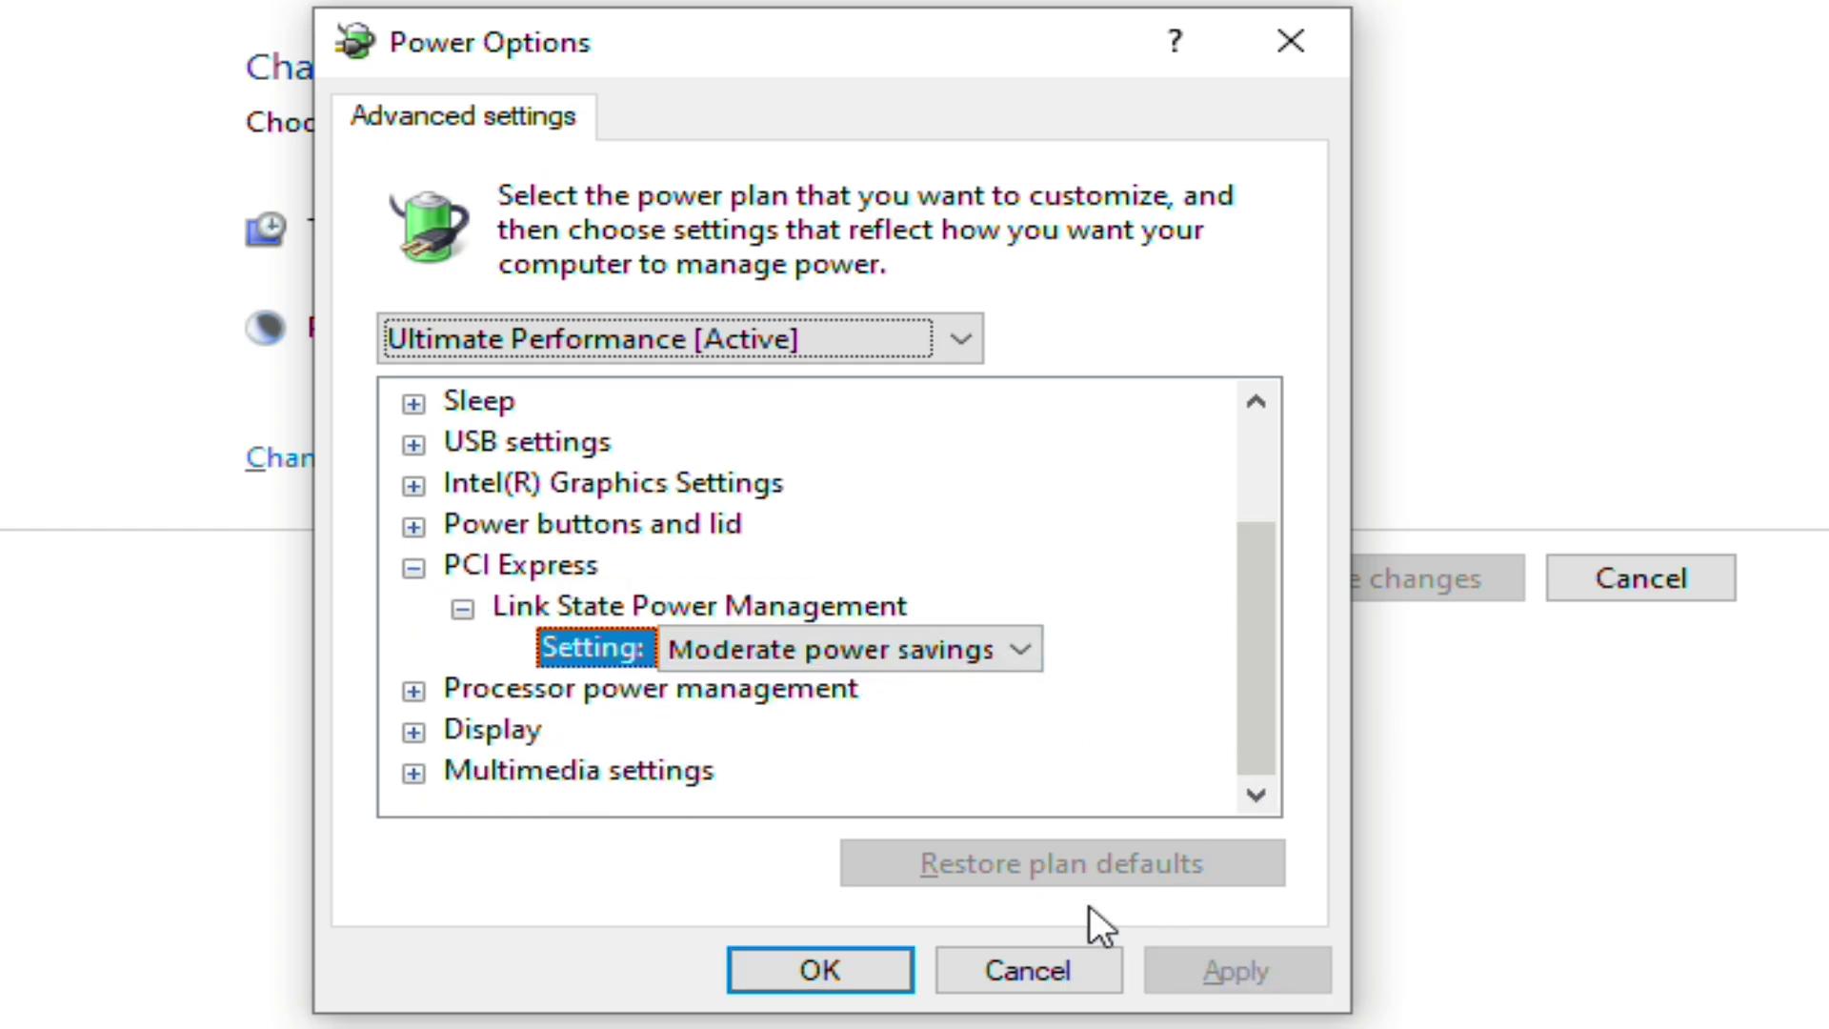
click(415, 569)
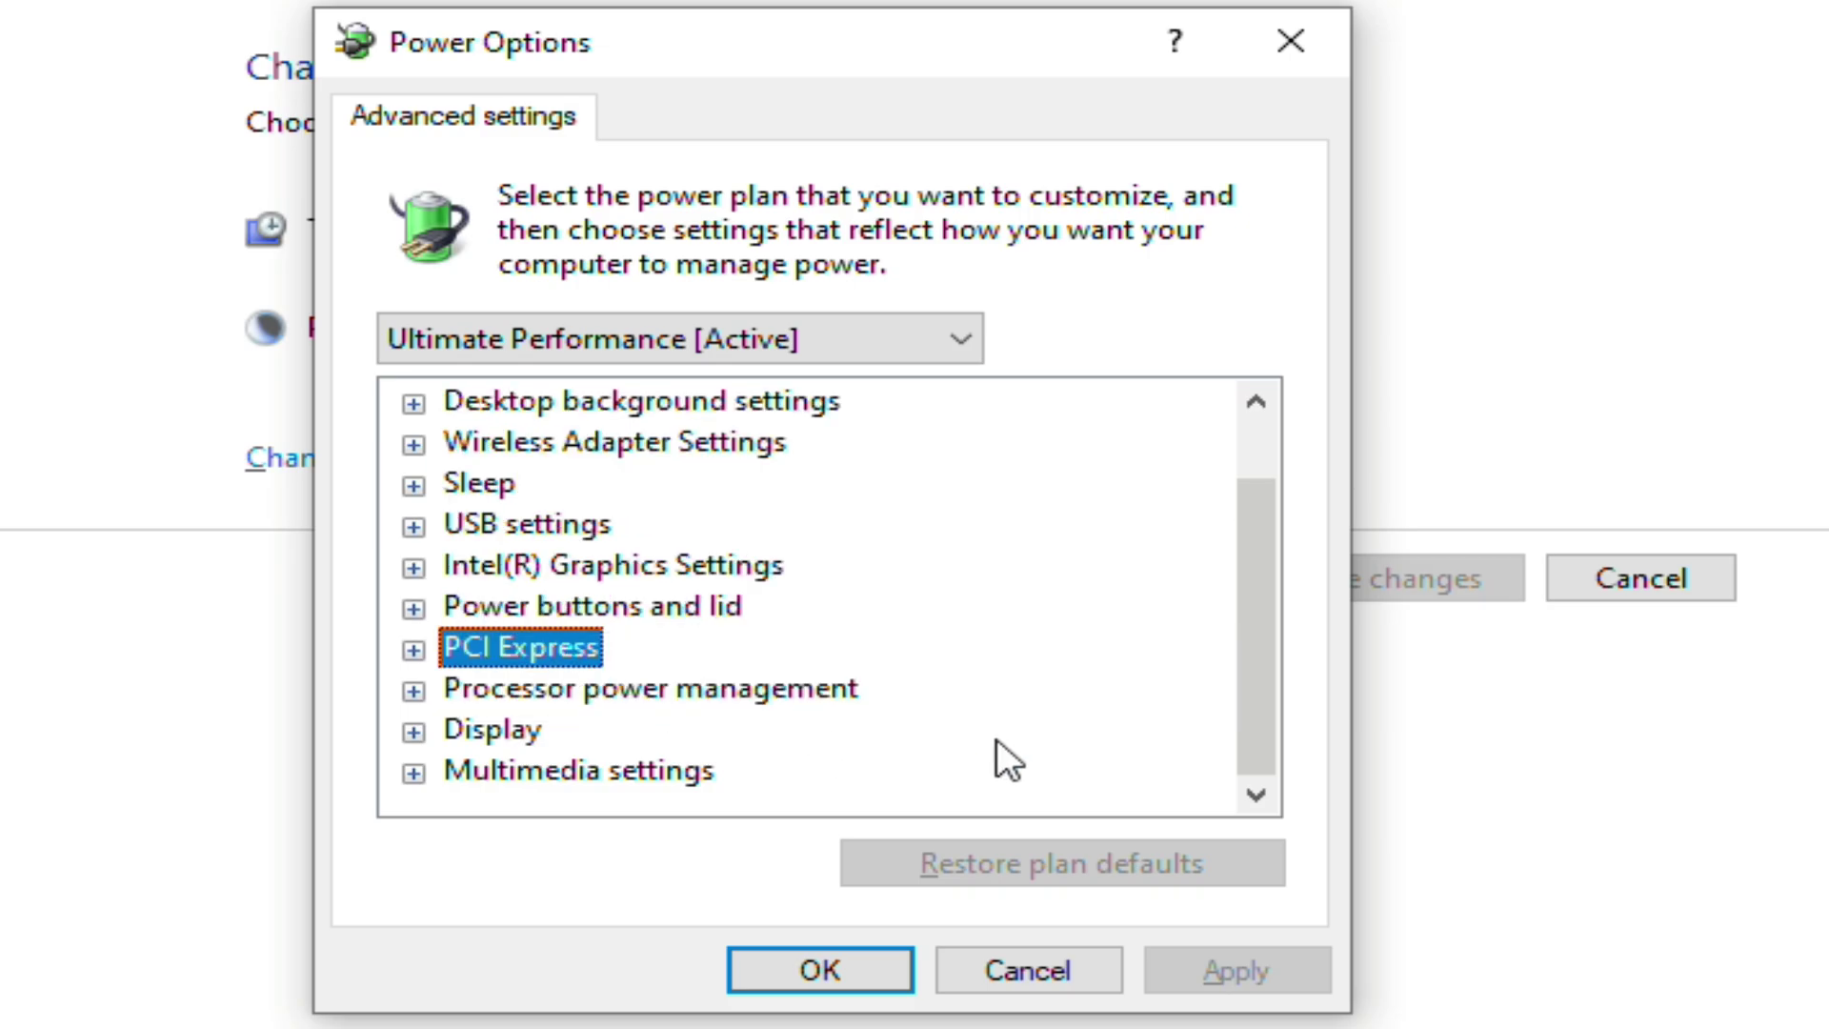
- Set the minimum processor state under Processor power management to 80% and apply the change
double_click(741, 693)
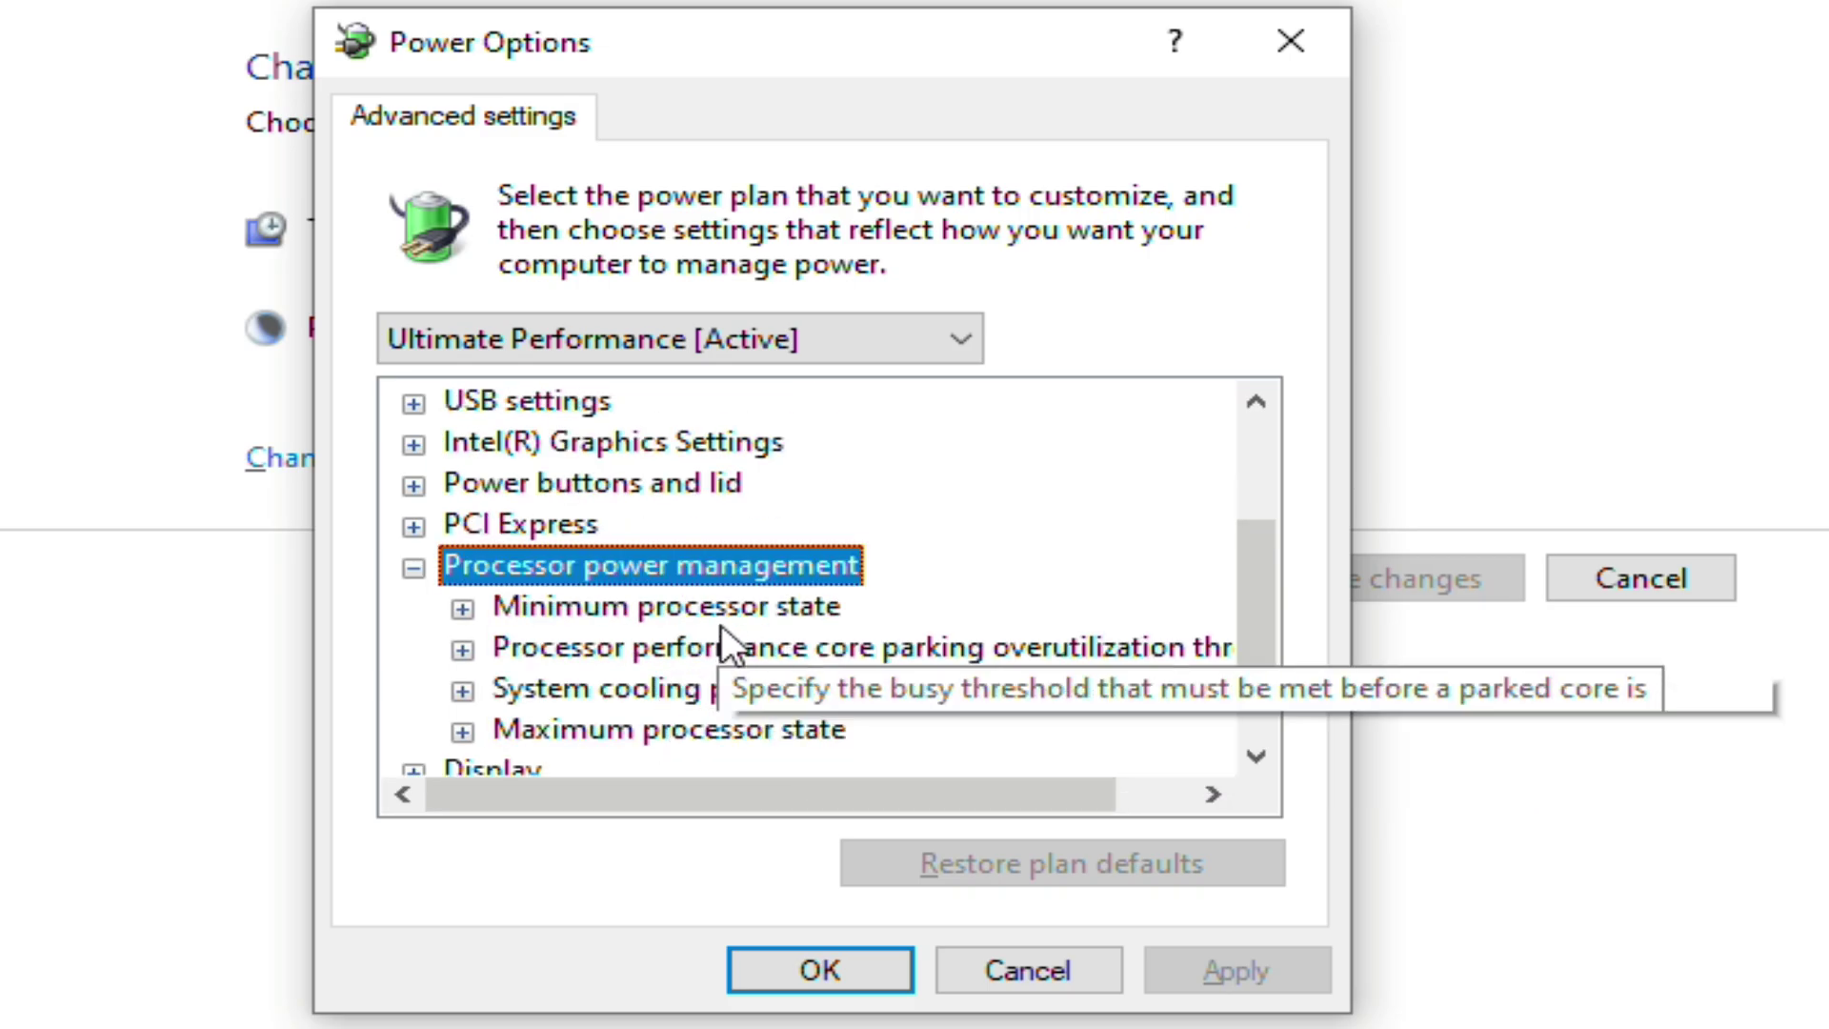
double_click(741, 608)
scroll(1259, 644, down, 1)
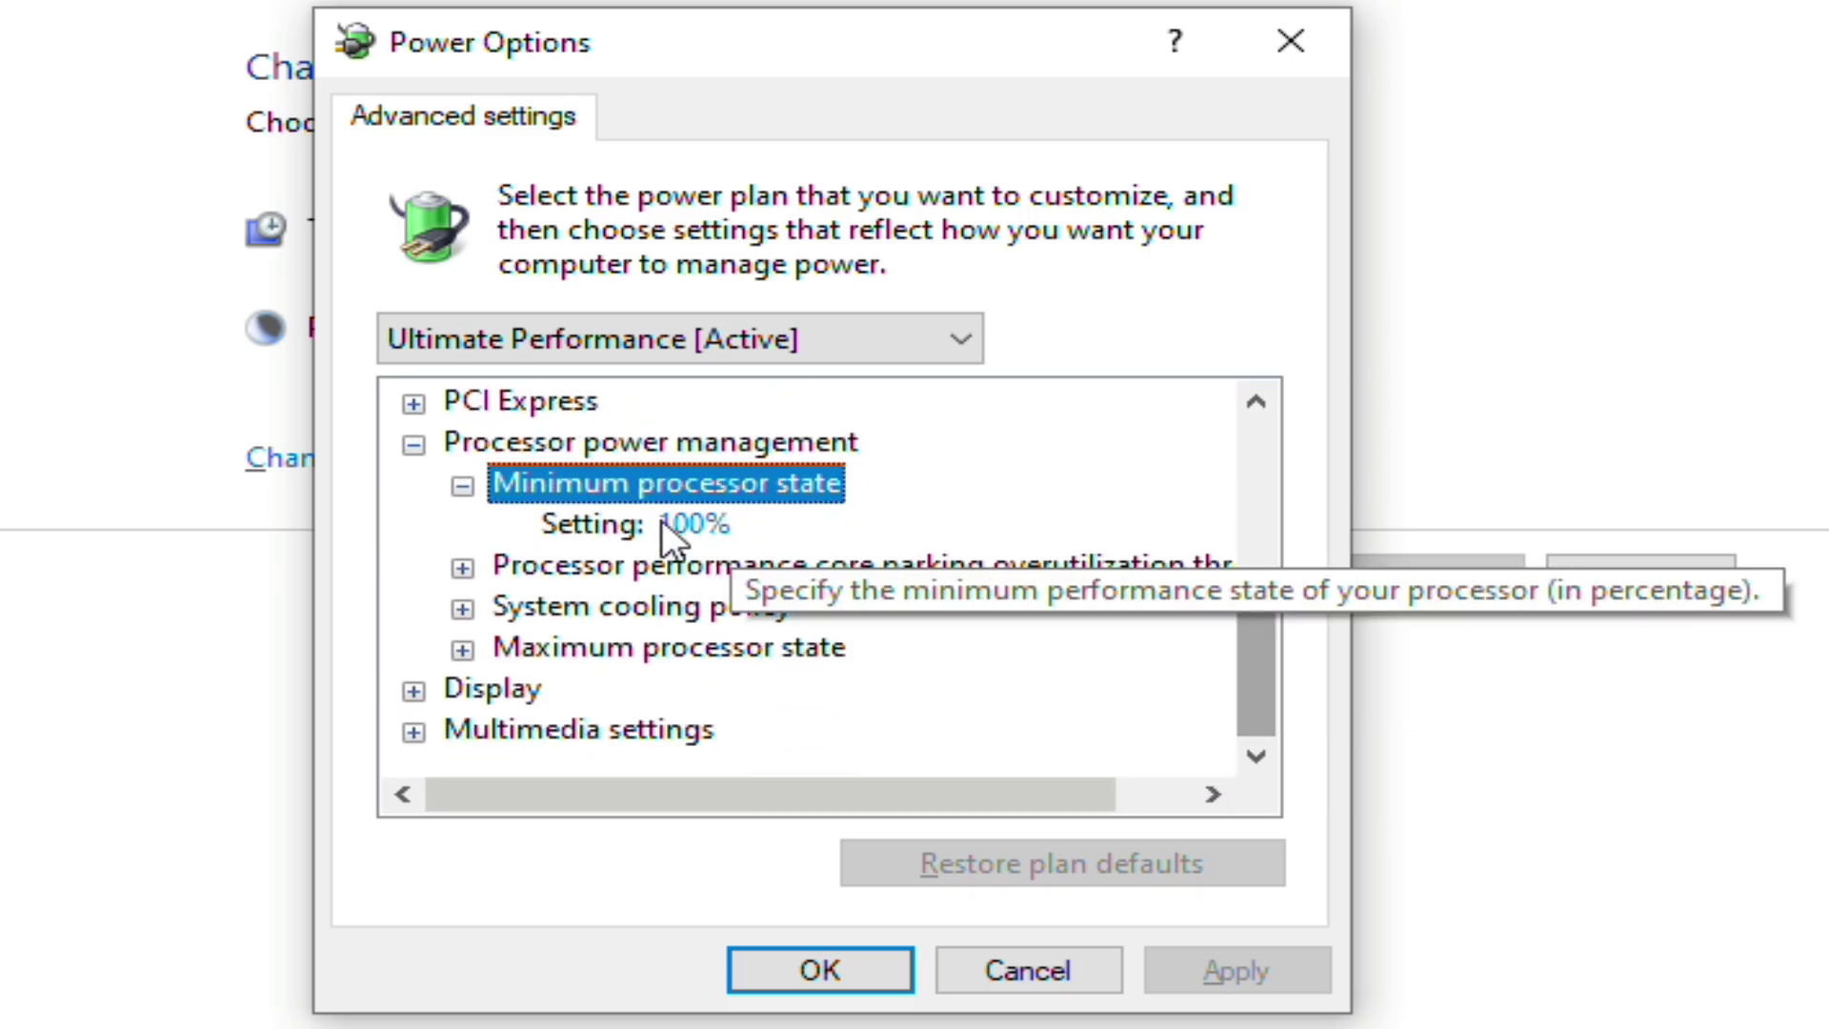
click(691, 525)
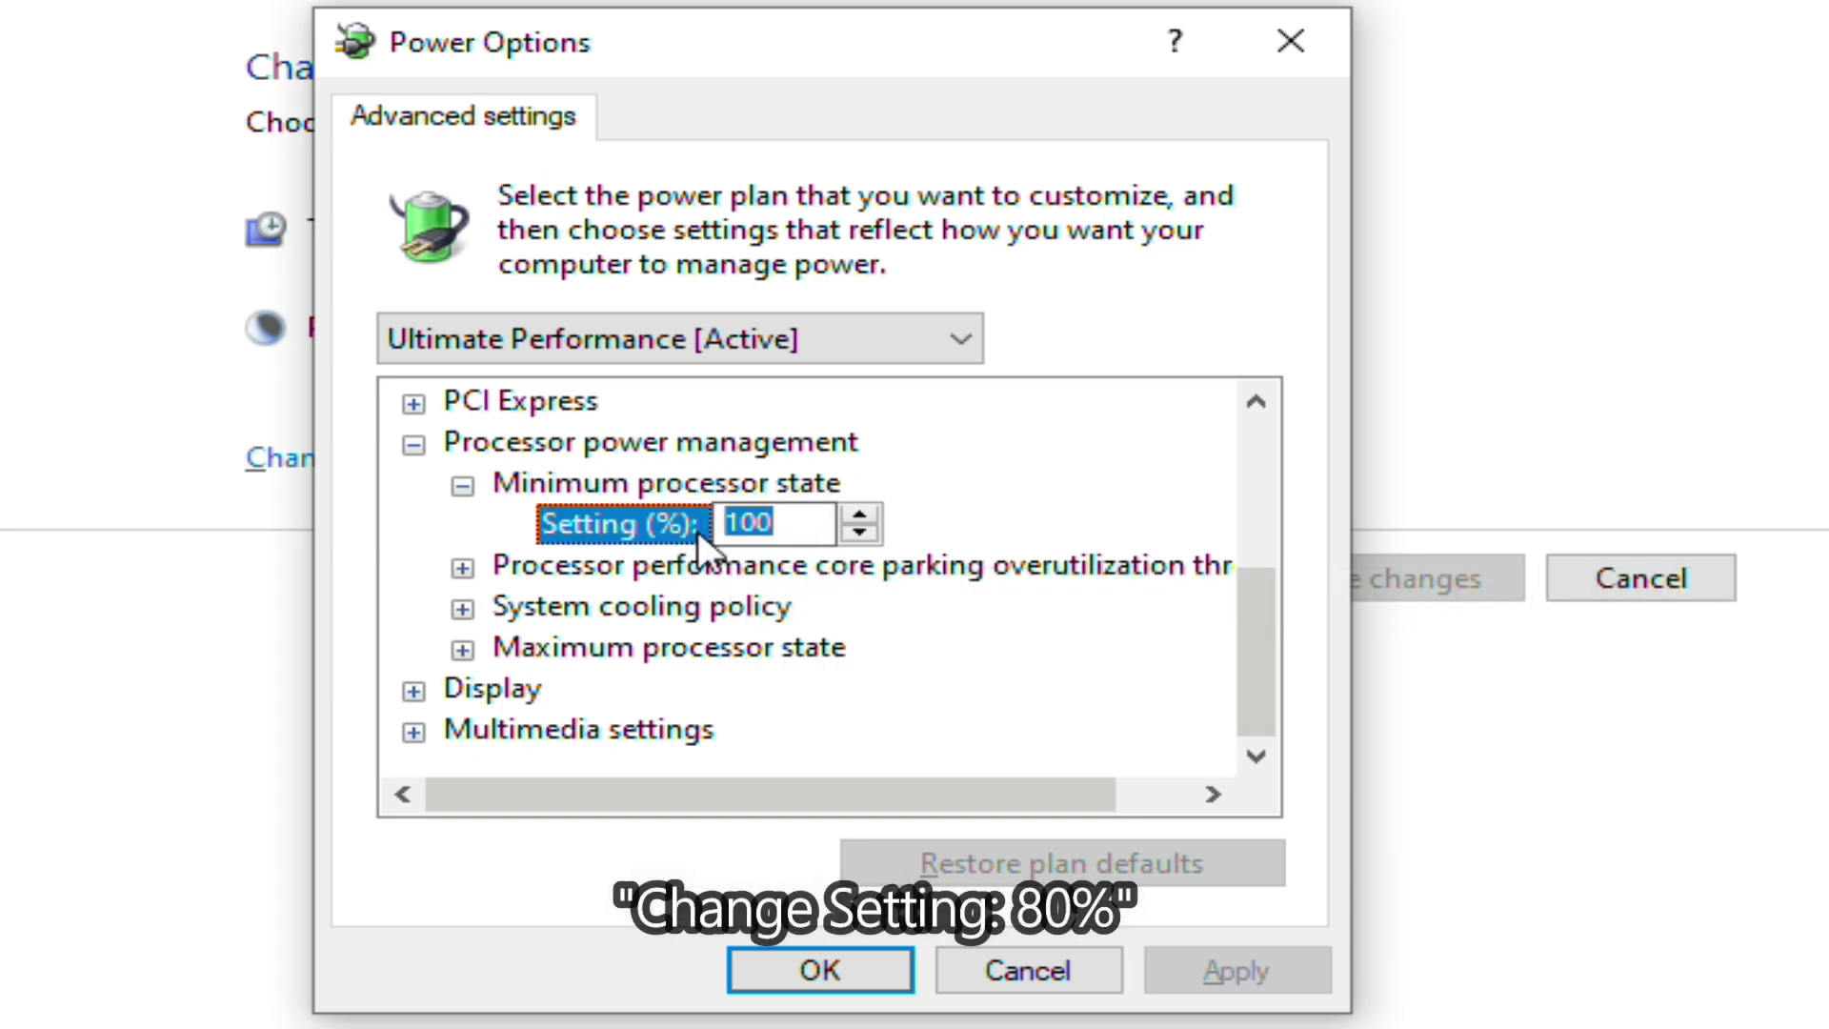
key(BackSpace)
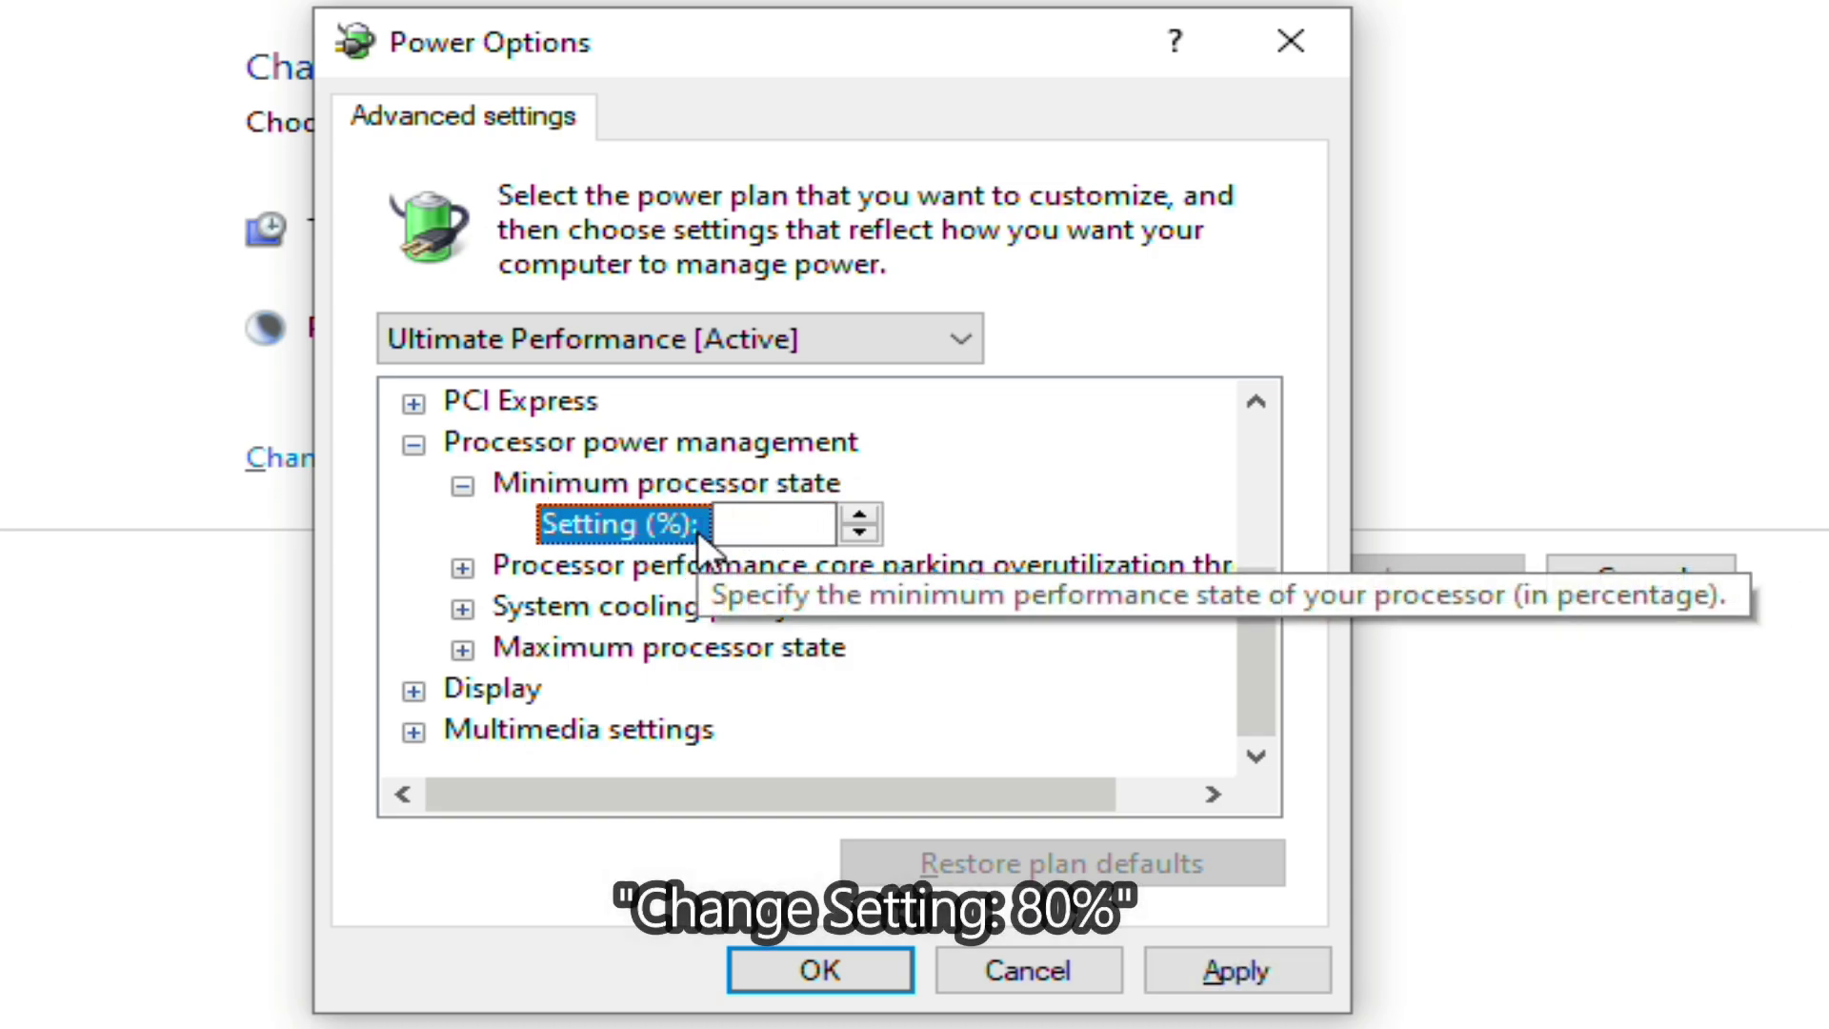
text(80)
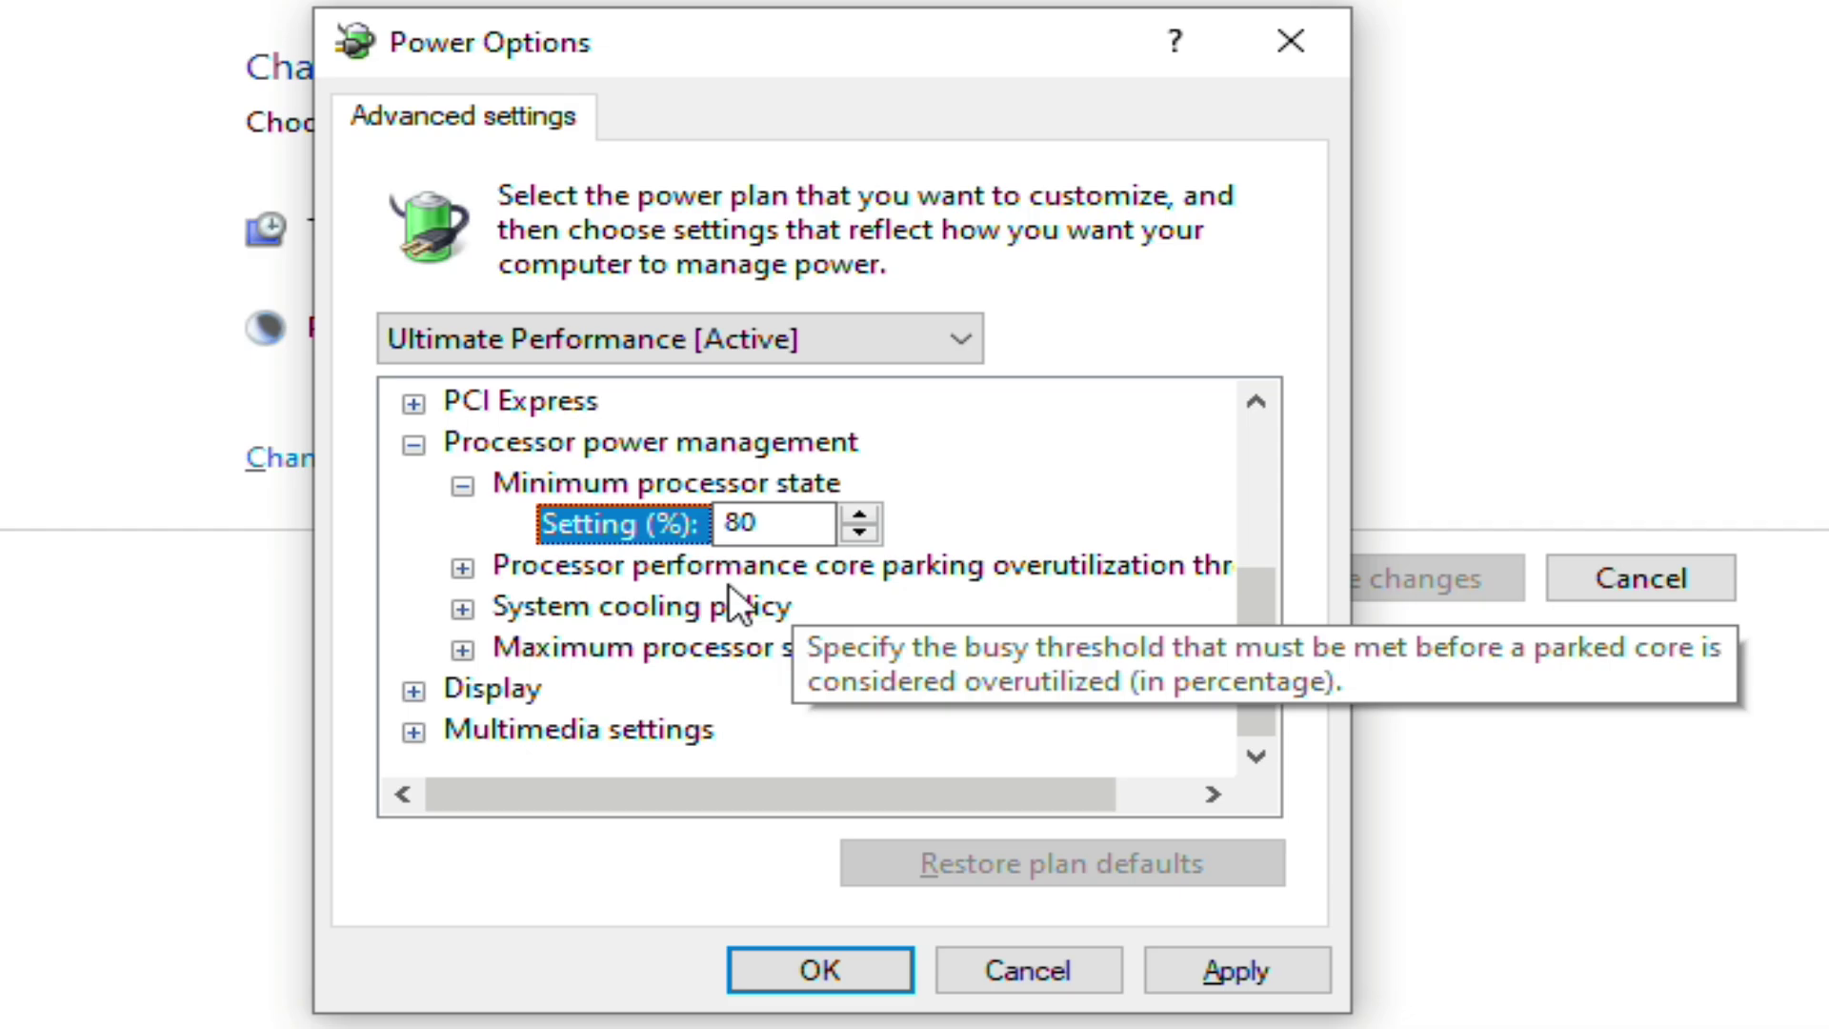
click(1281, 976)
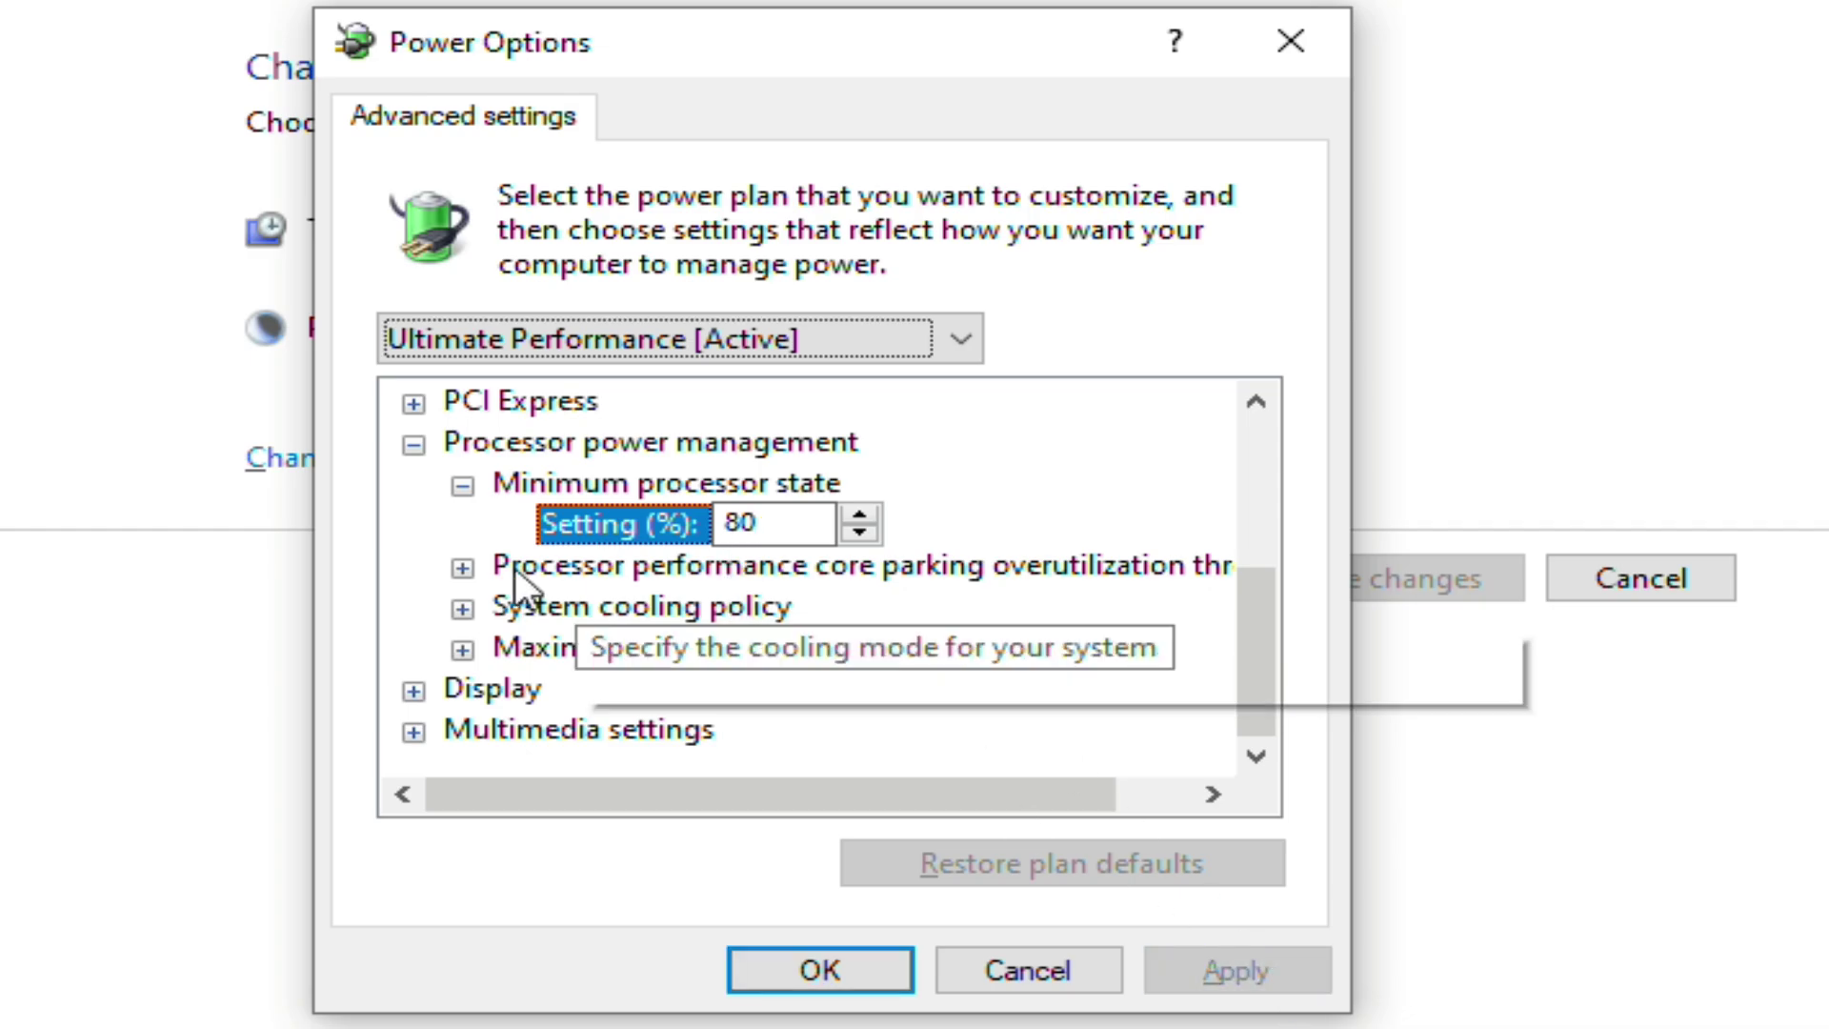
click(413, 445)
- Set the maximum processor state under Processor power management to 90% and apply the change
double_click(706, 703)
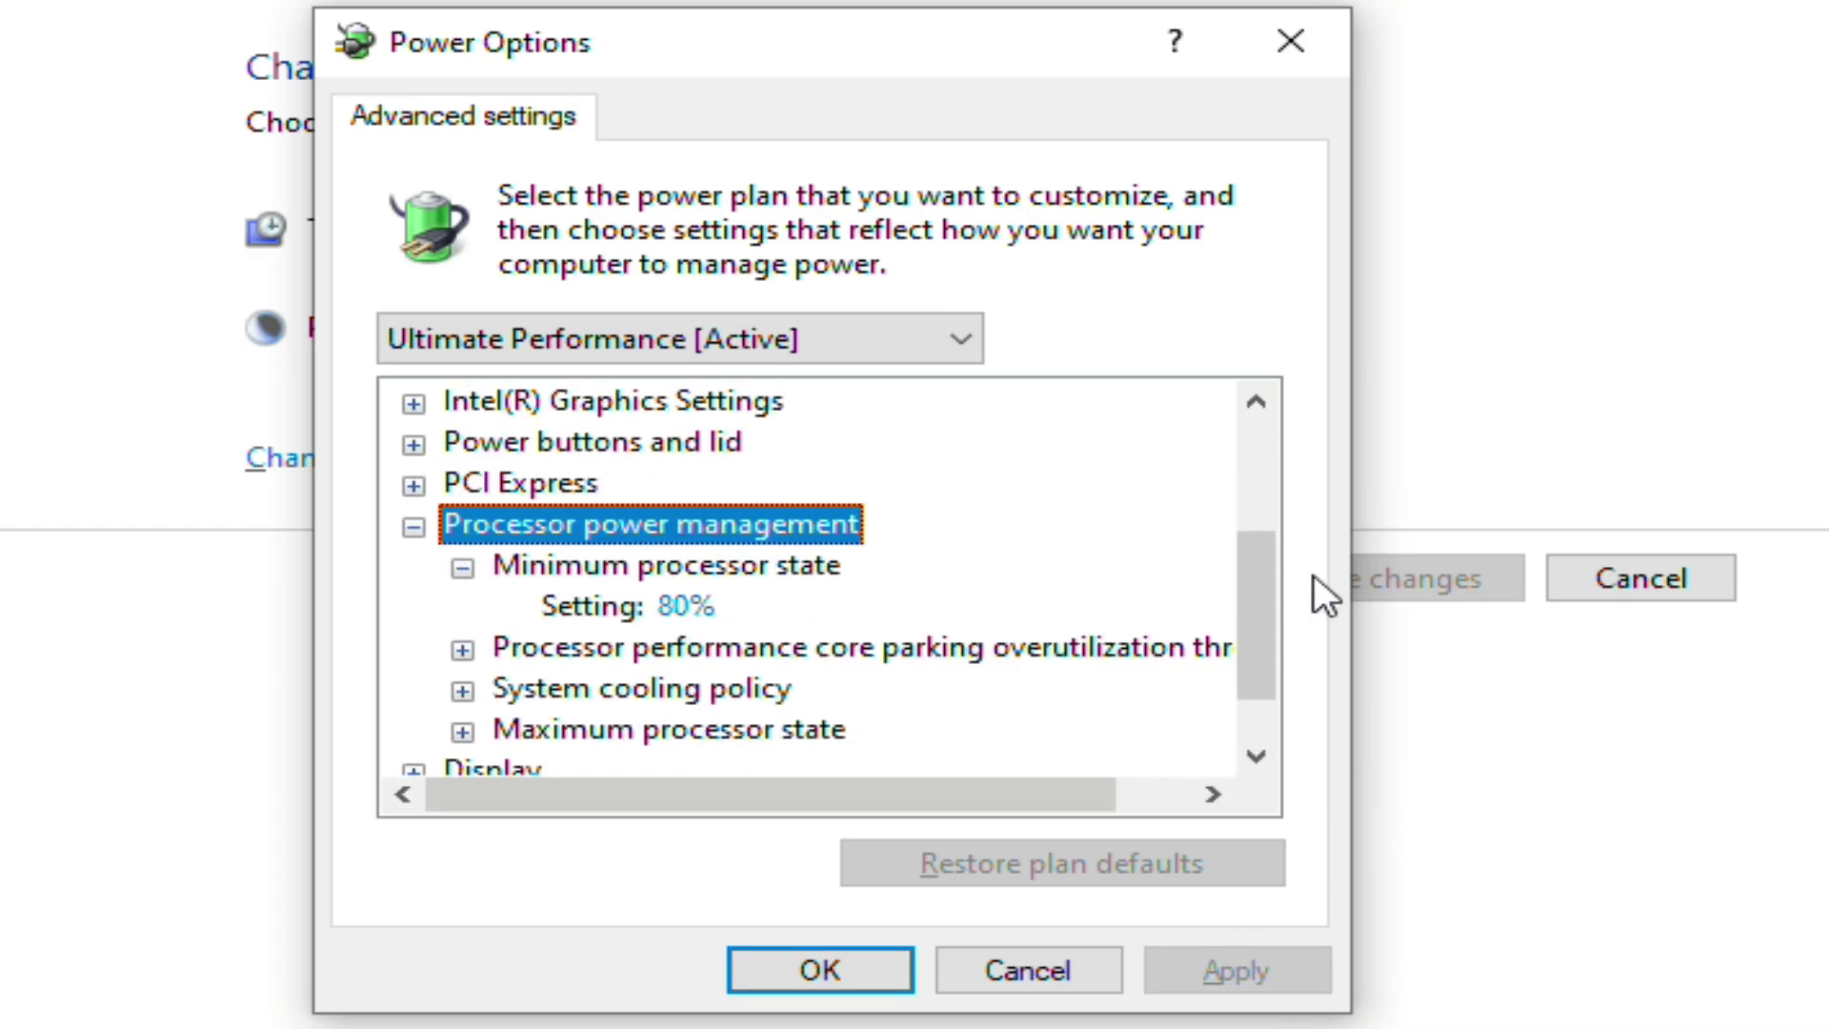
scroll(1278, 630, down, 1)
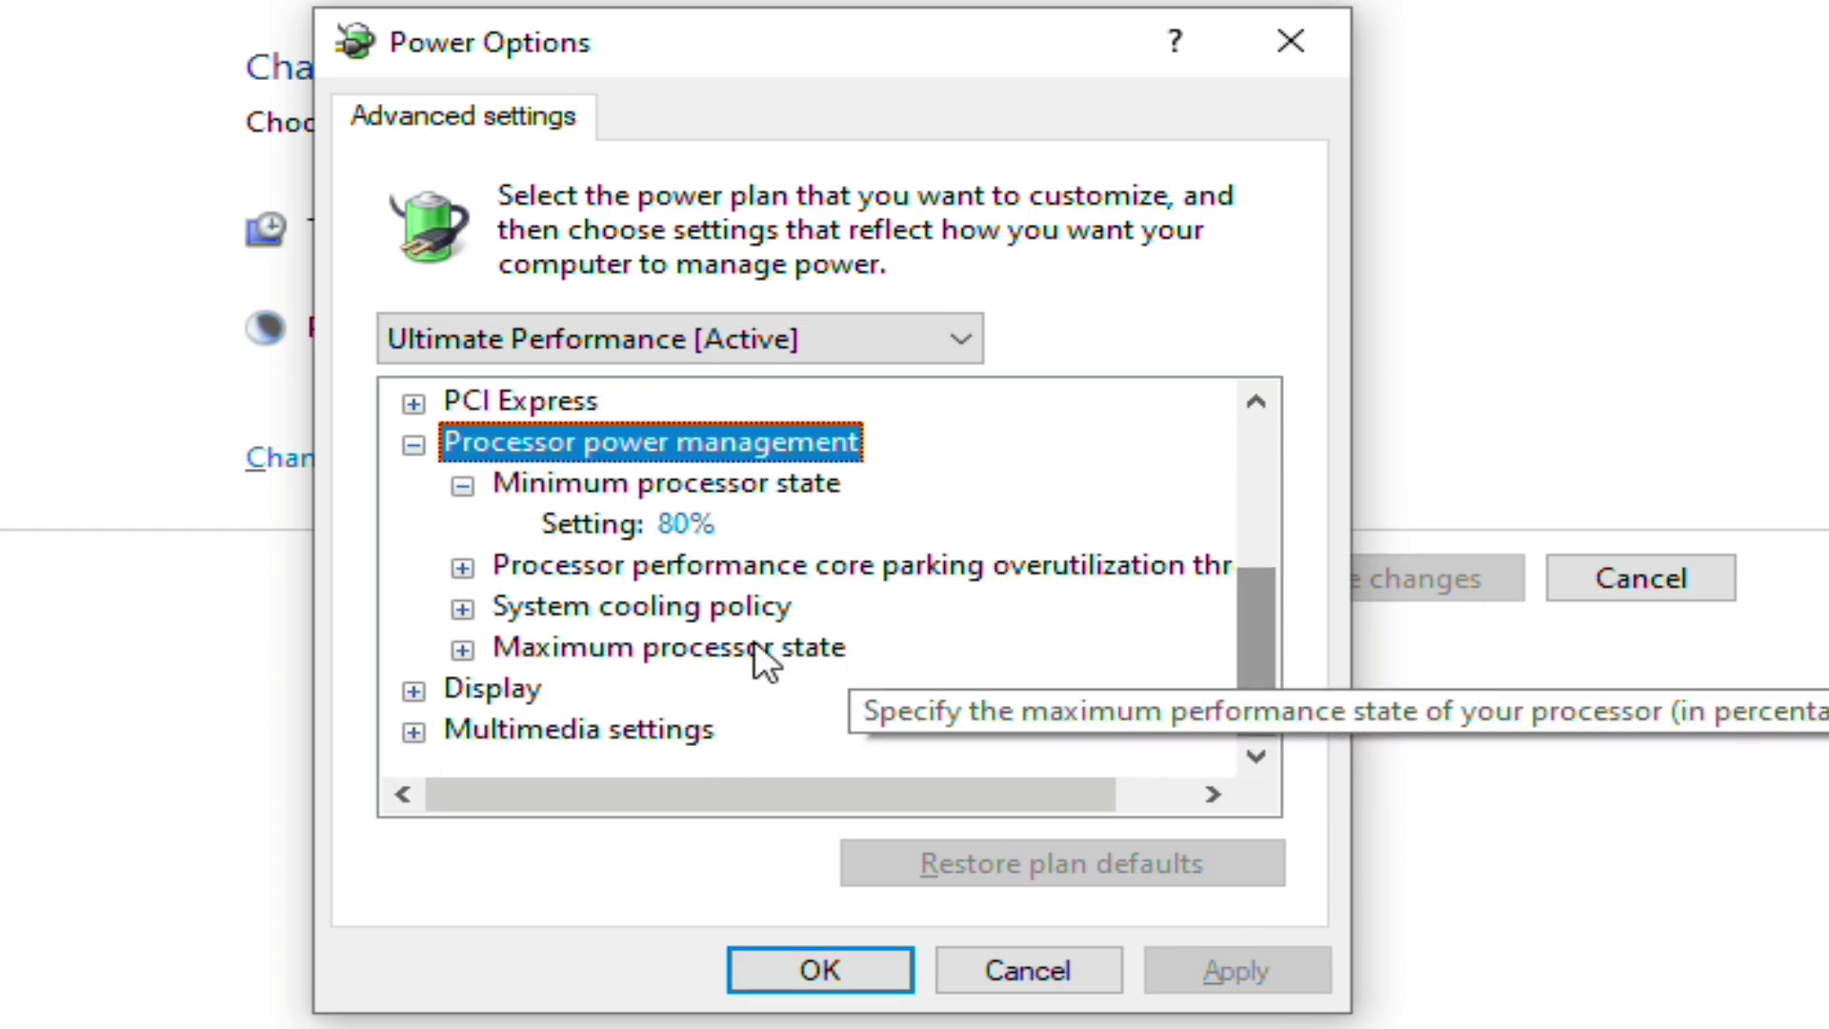
double_click(688, 644)
click(1257, 756)
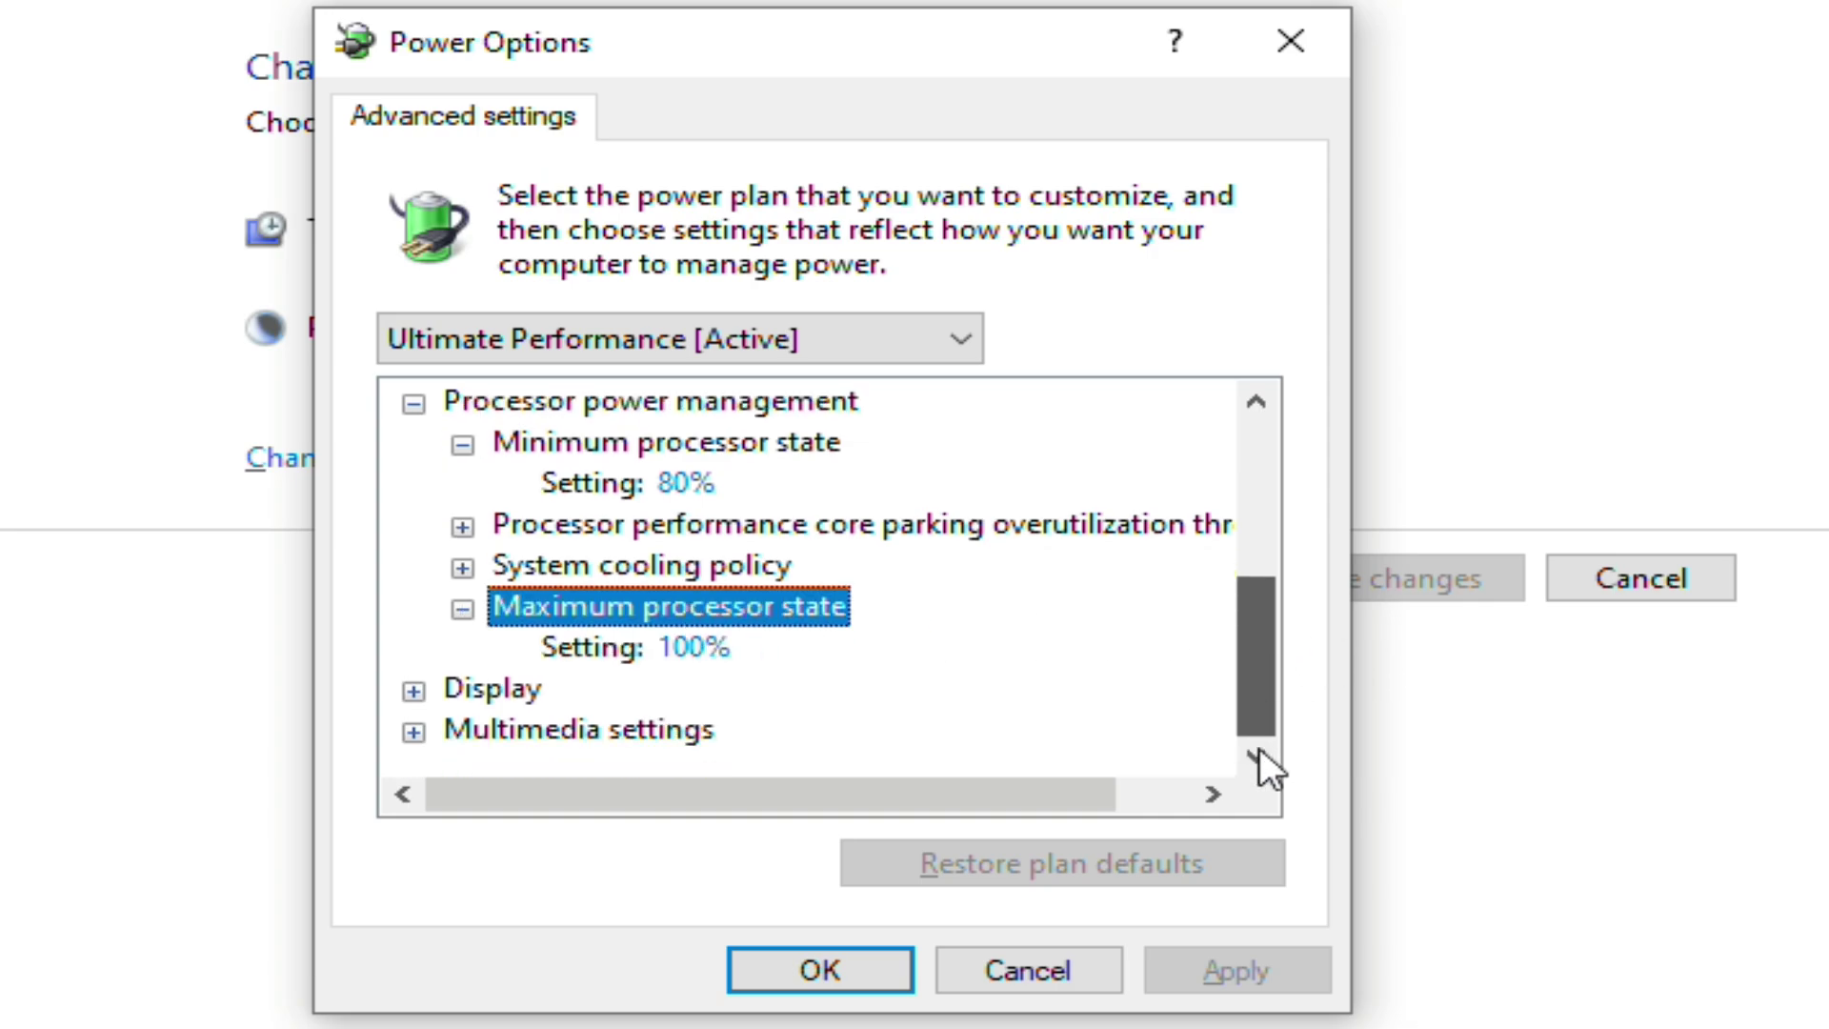
click(687, 649)
double_click(755, 647)
text(90)
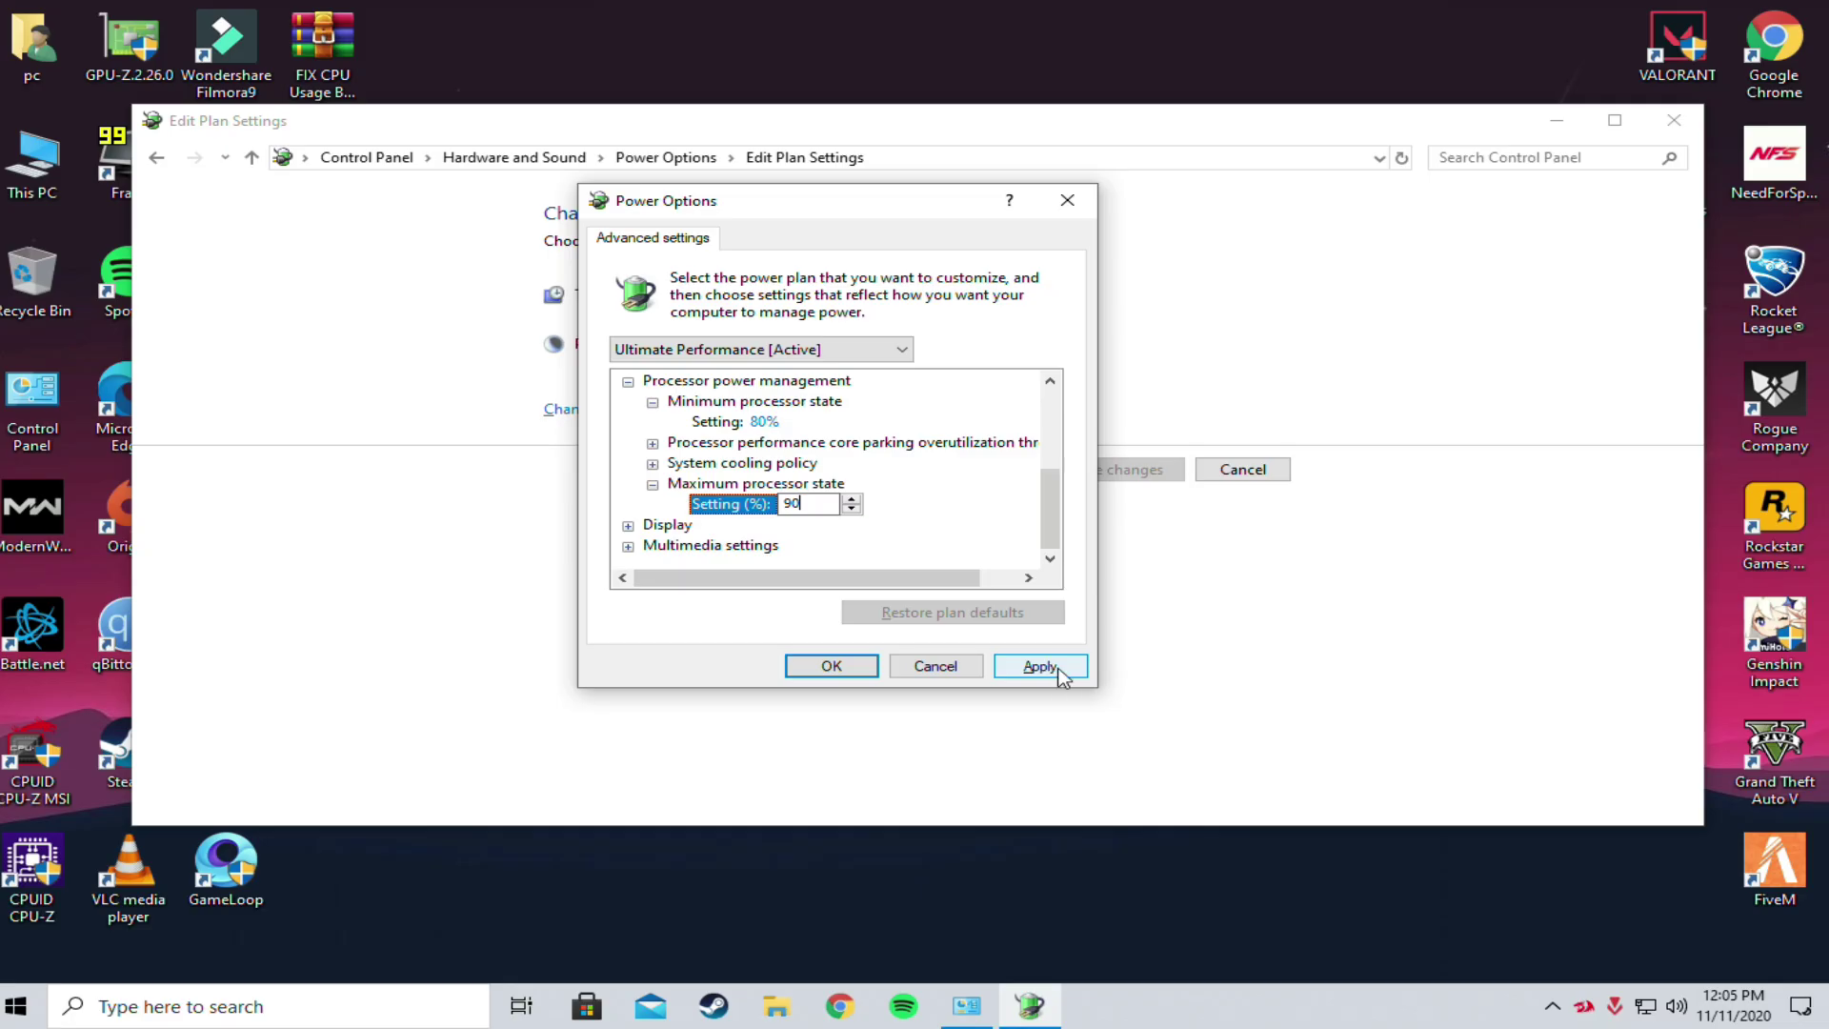
click(1267, 970)
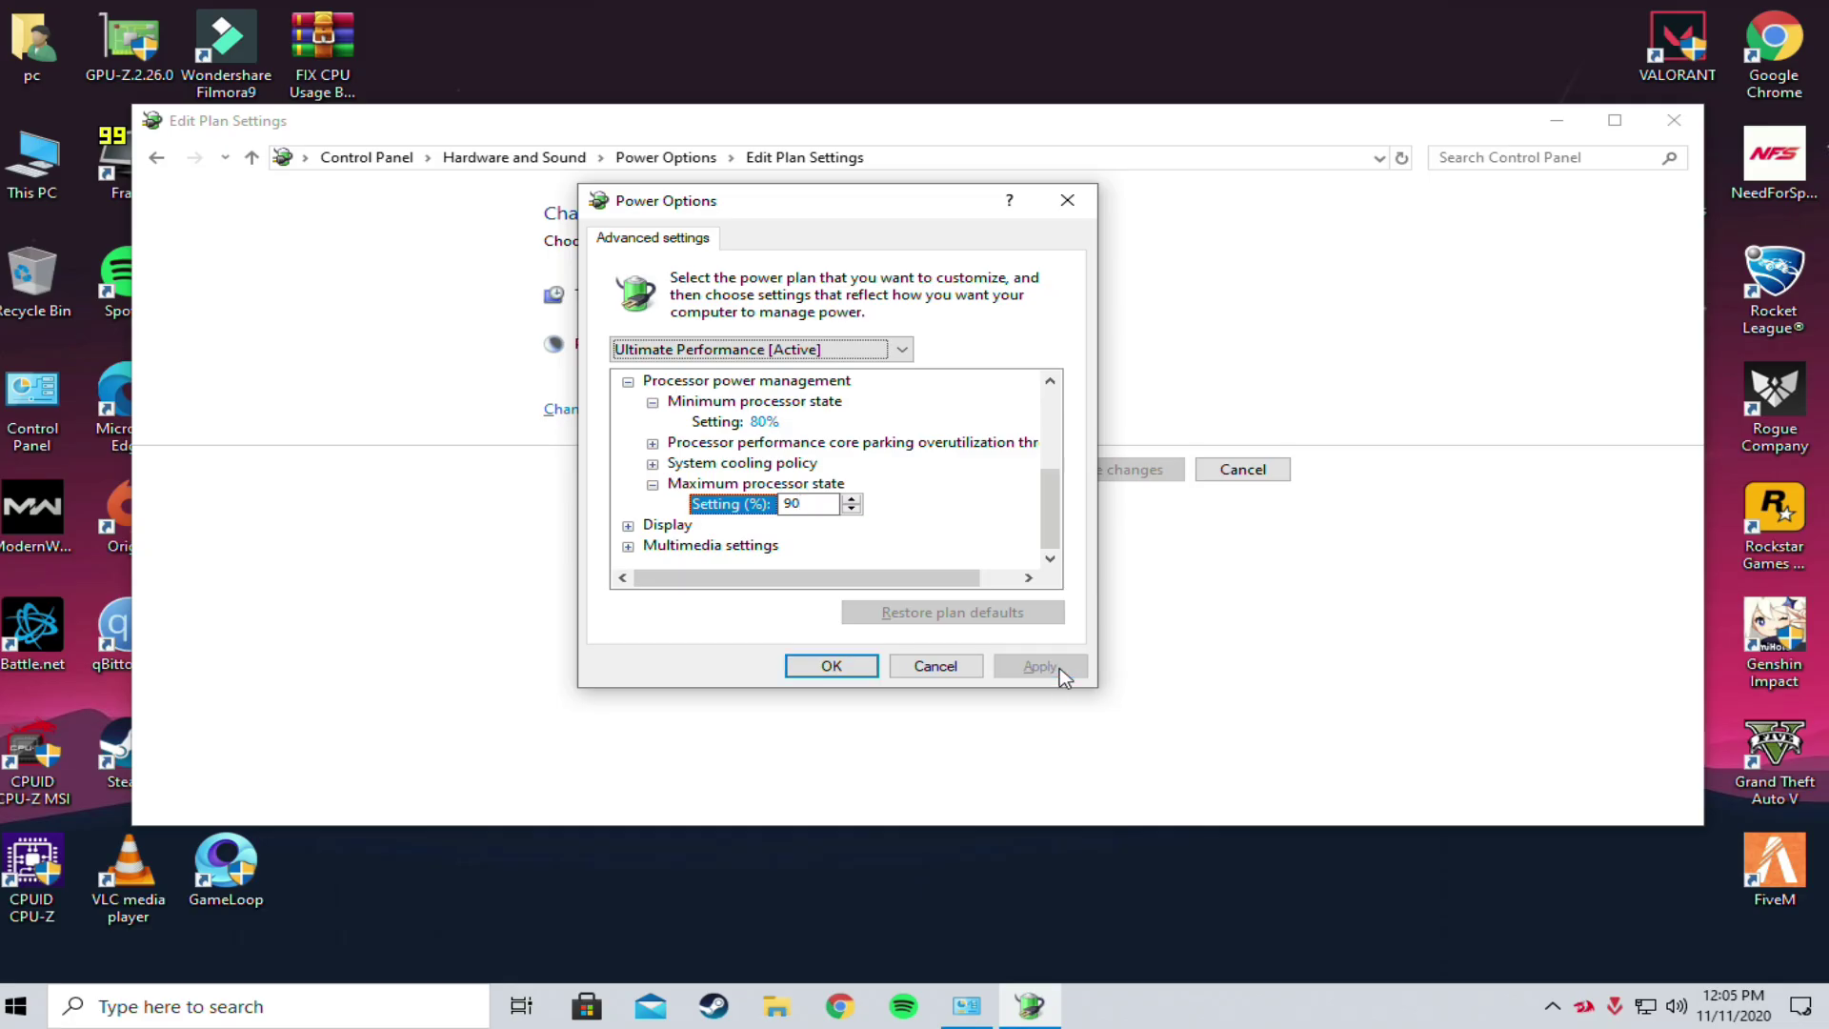
click(628, 382)
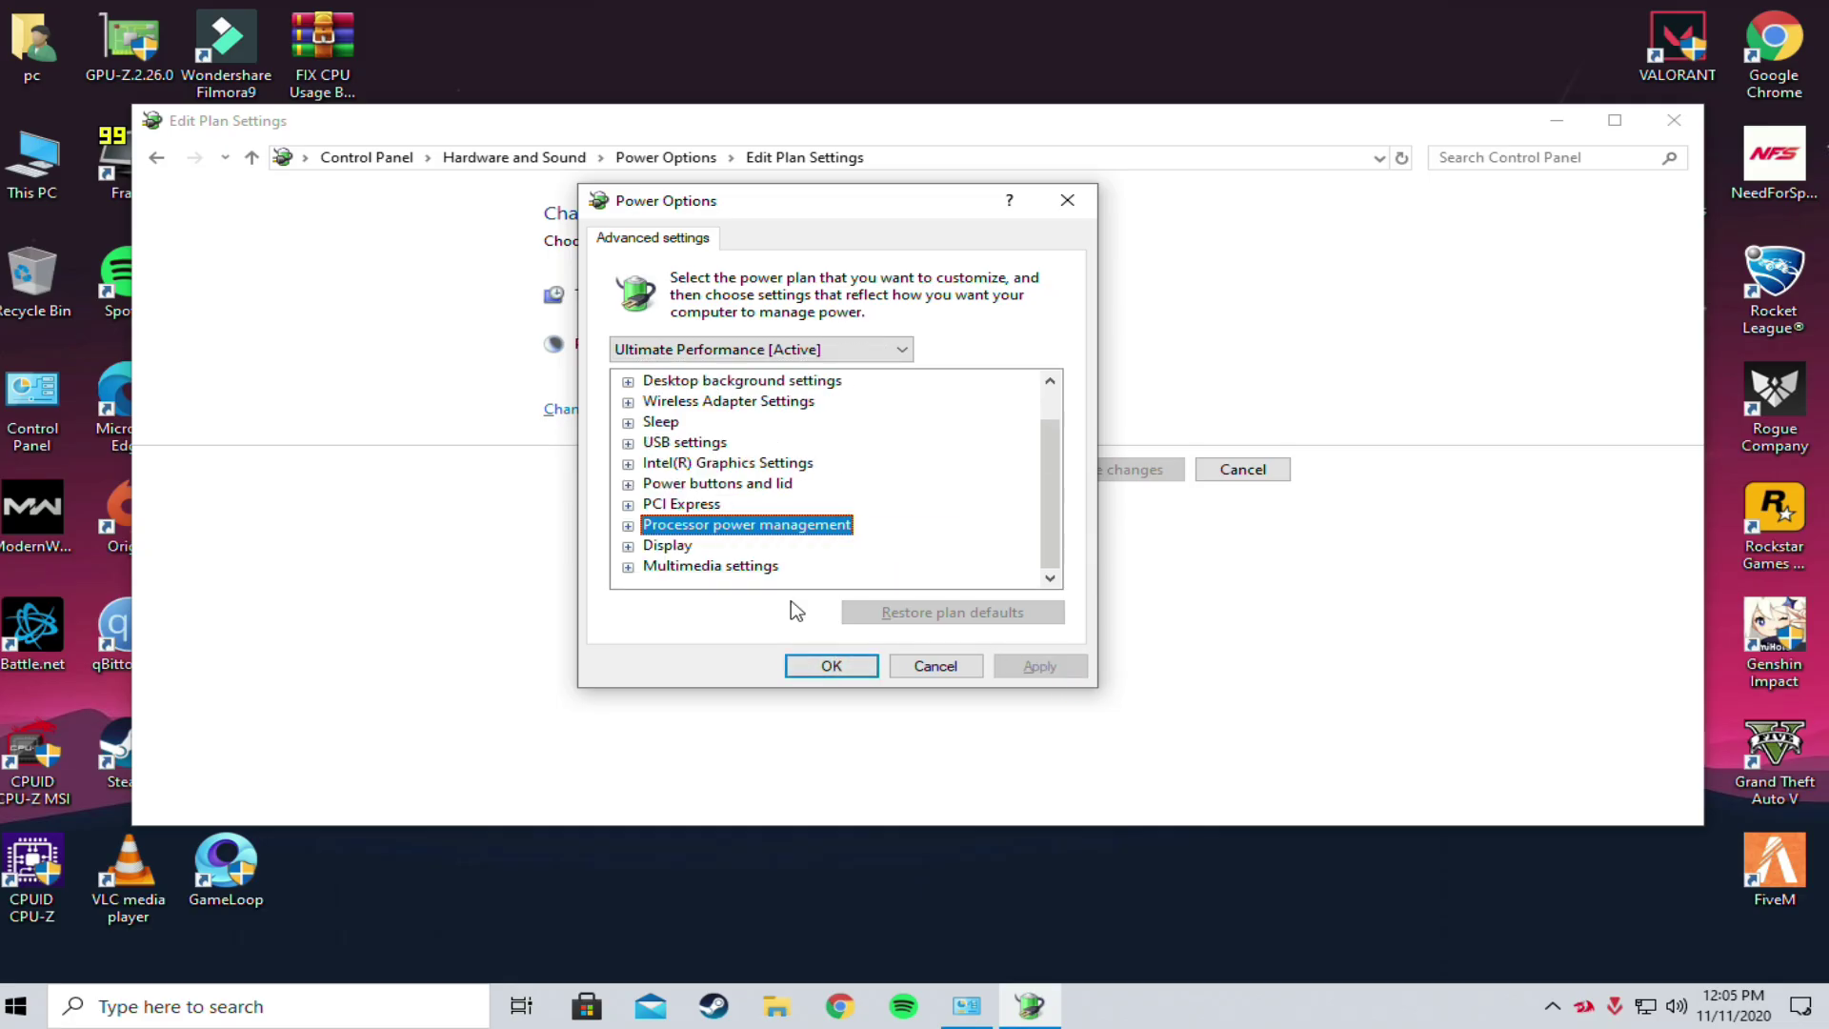
- Accept the advanced power settings and close Power Options after returning to the power plan overview
click(824, 667)
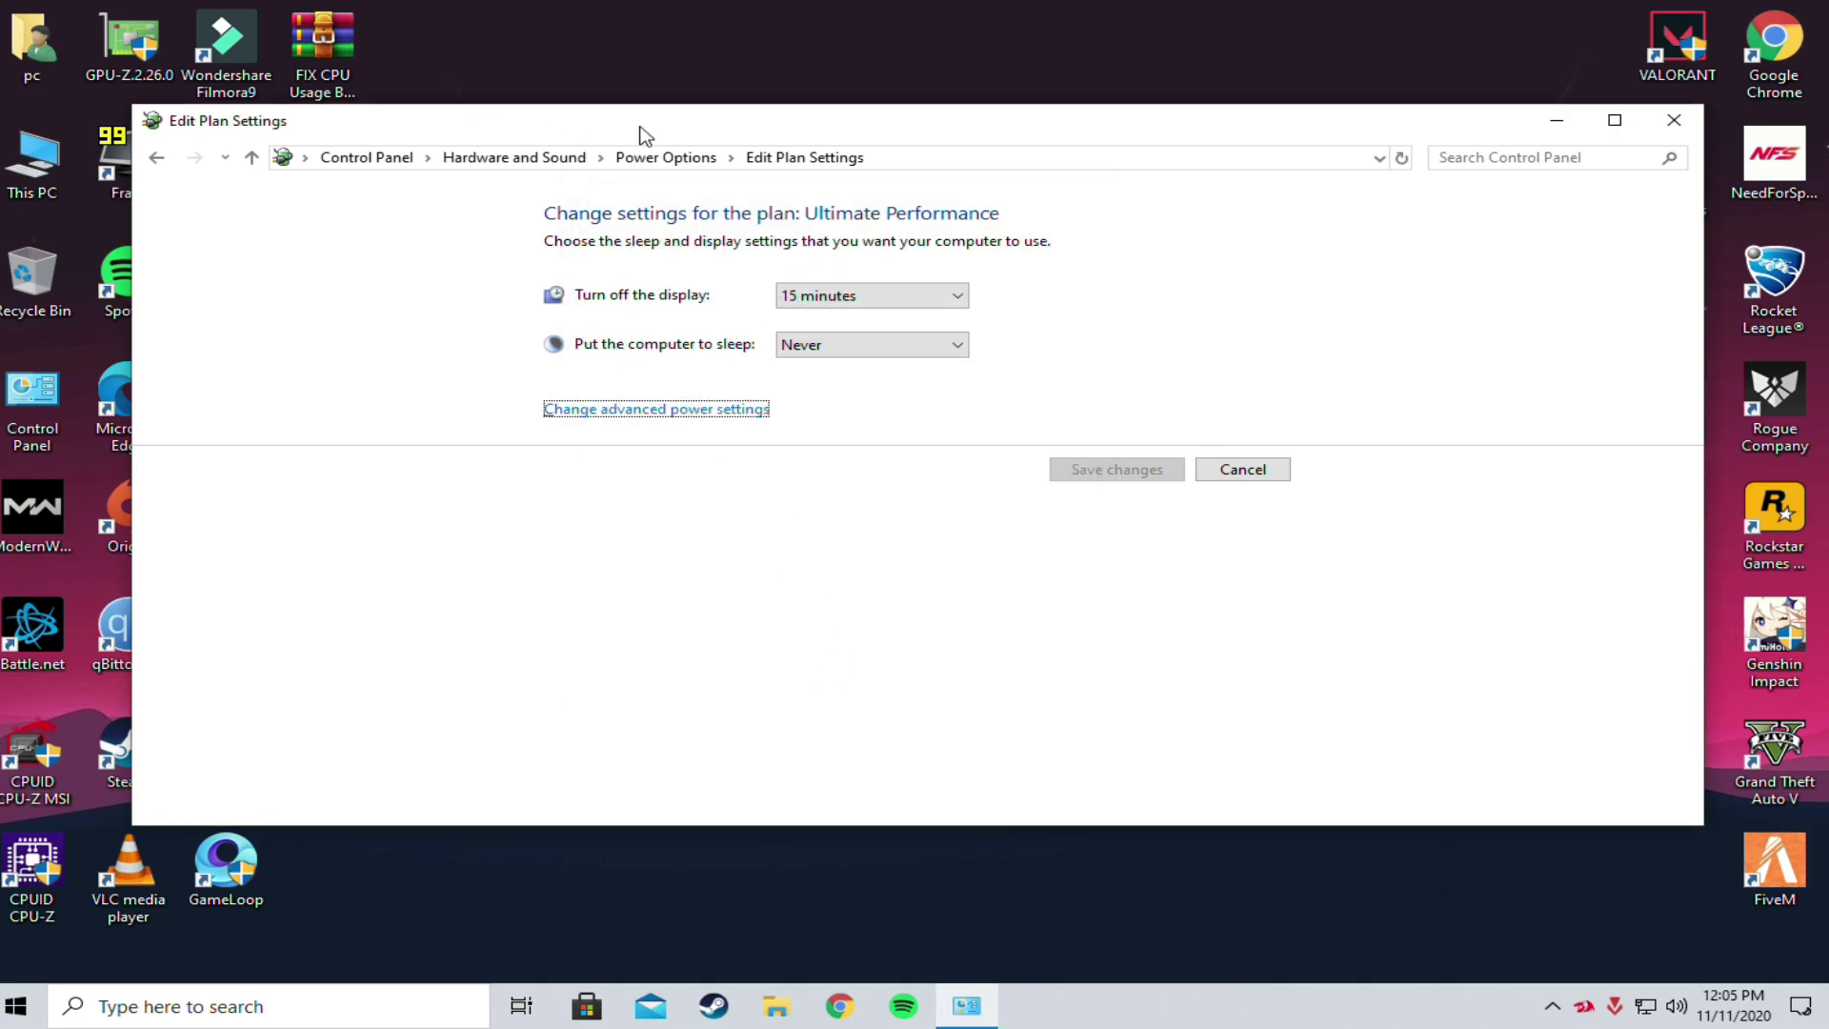
click(670, 158)
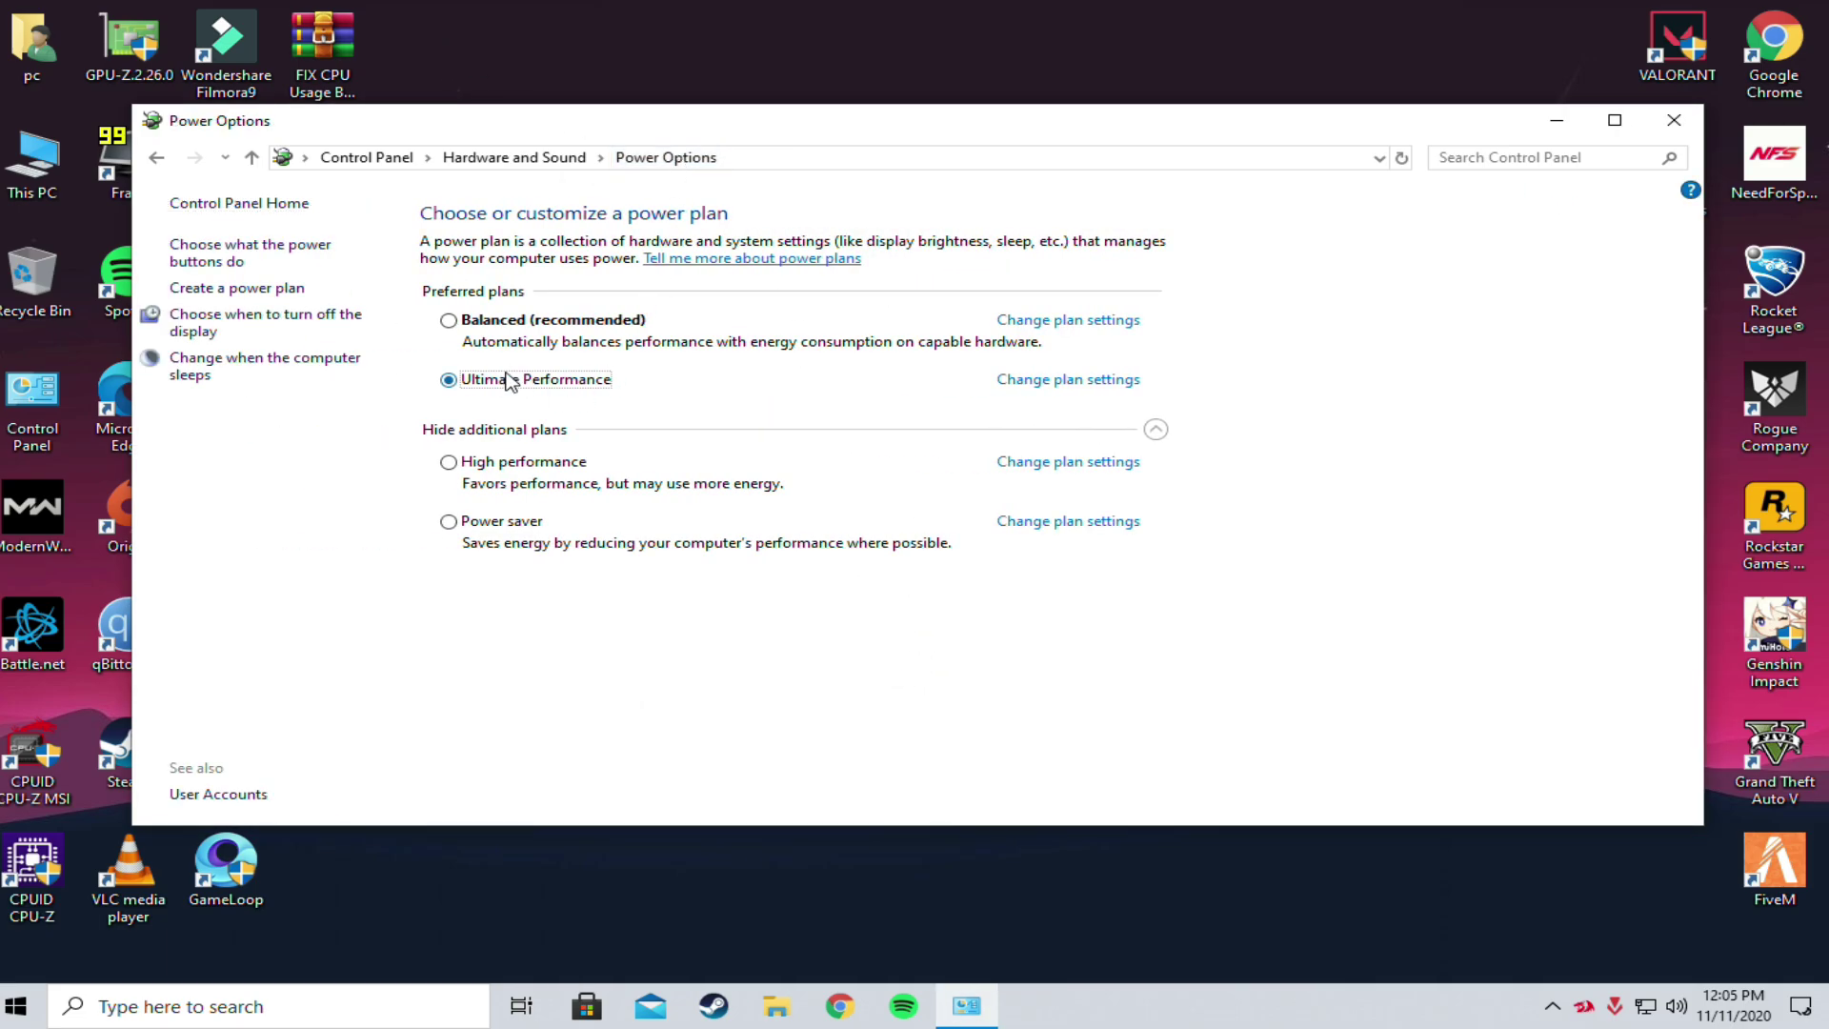
click(1689, 130)
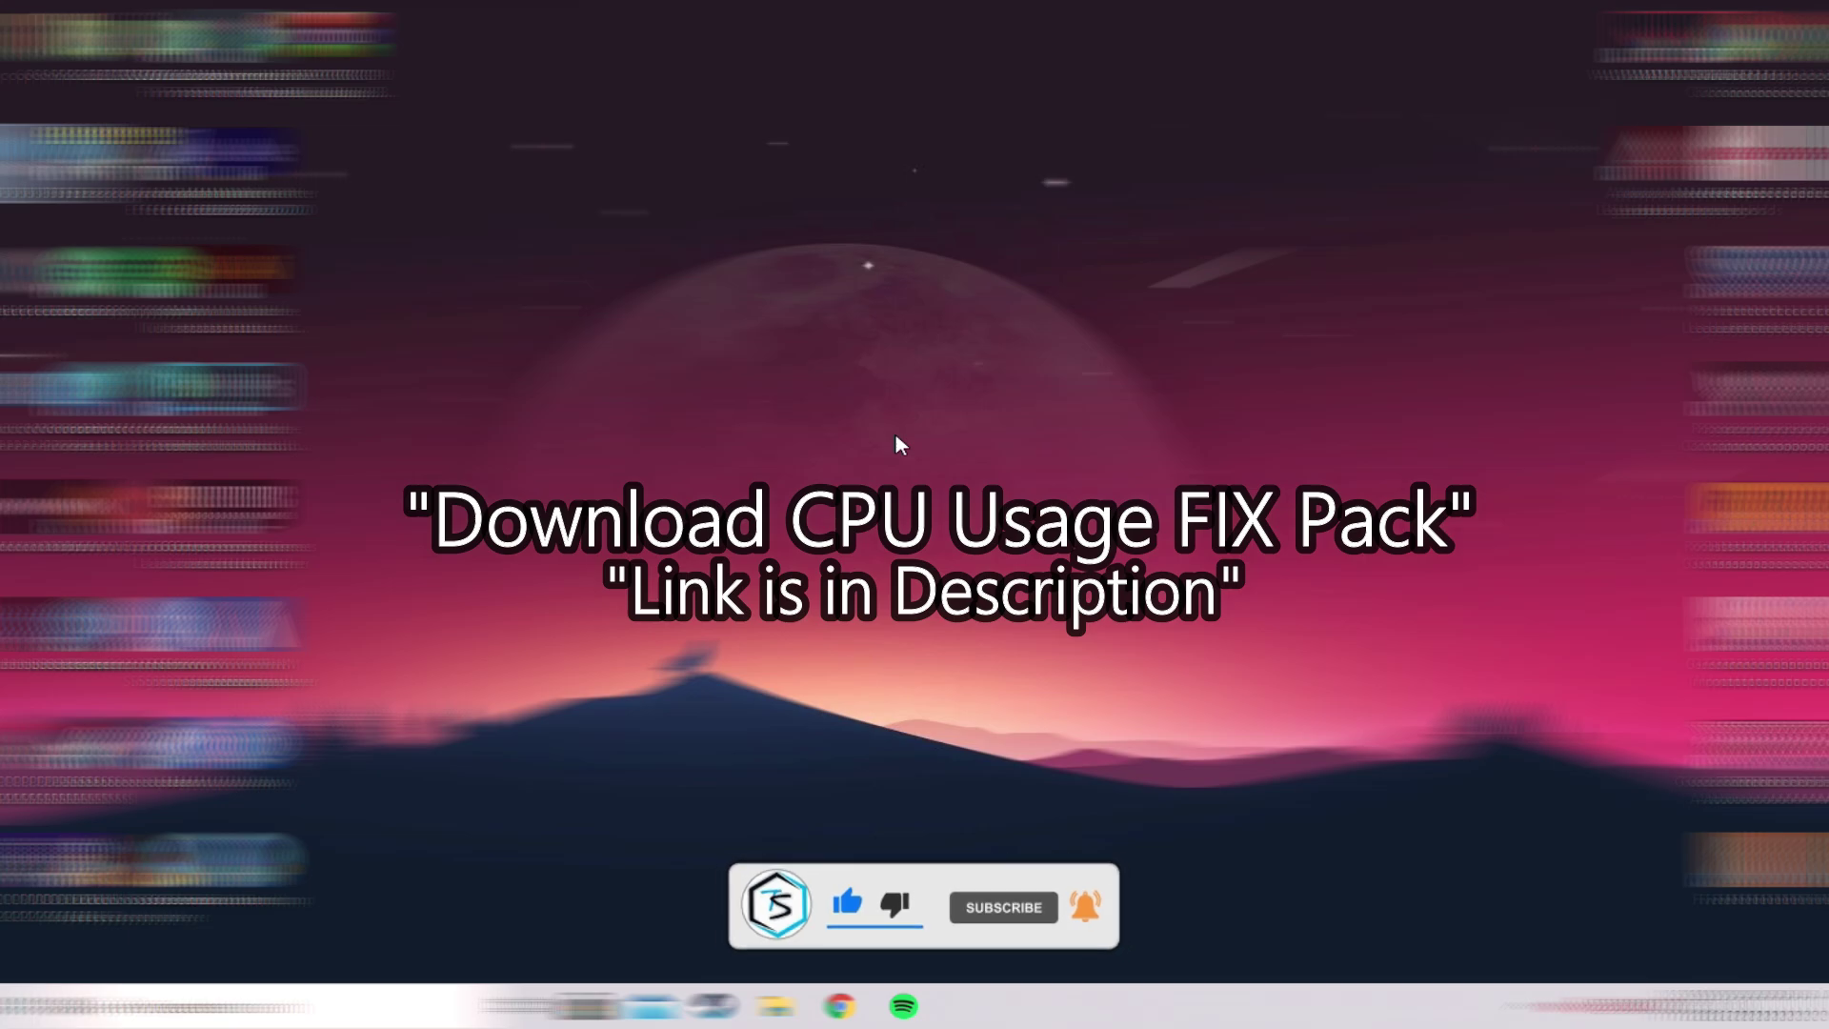
- Extract the FIX CPU Usage archive onto the desktop and place the extracted folder beside it
drag(299, 42, 791, 84)
right_click(790, 84)
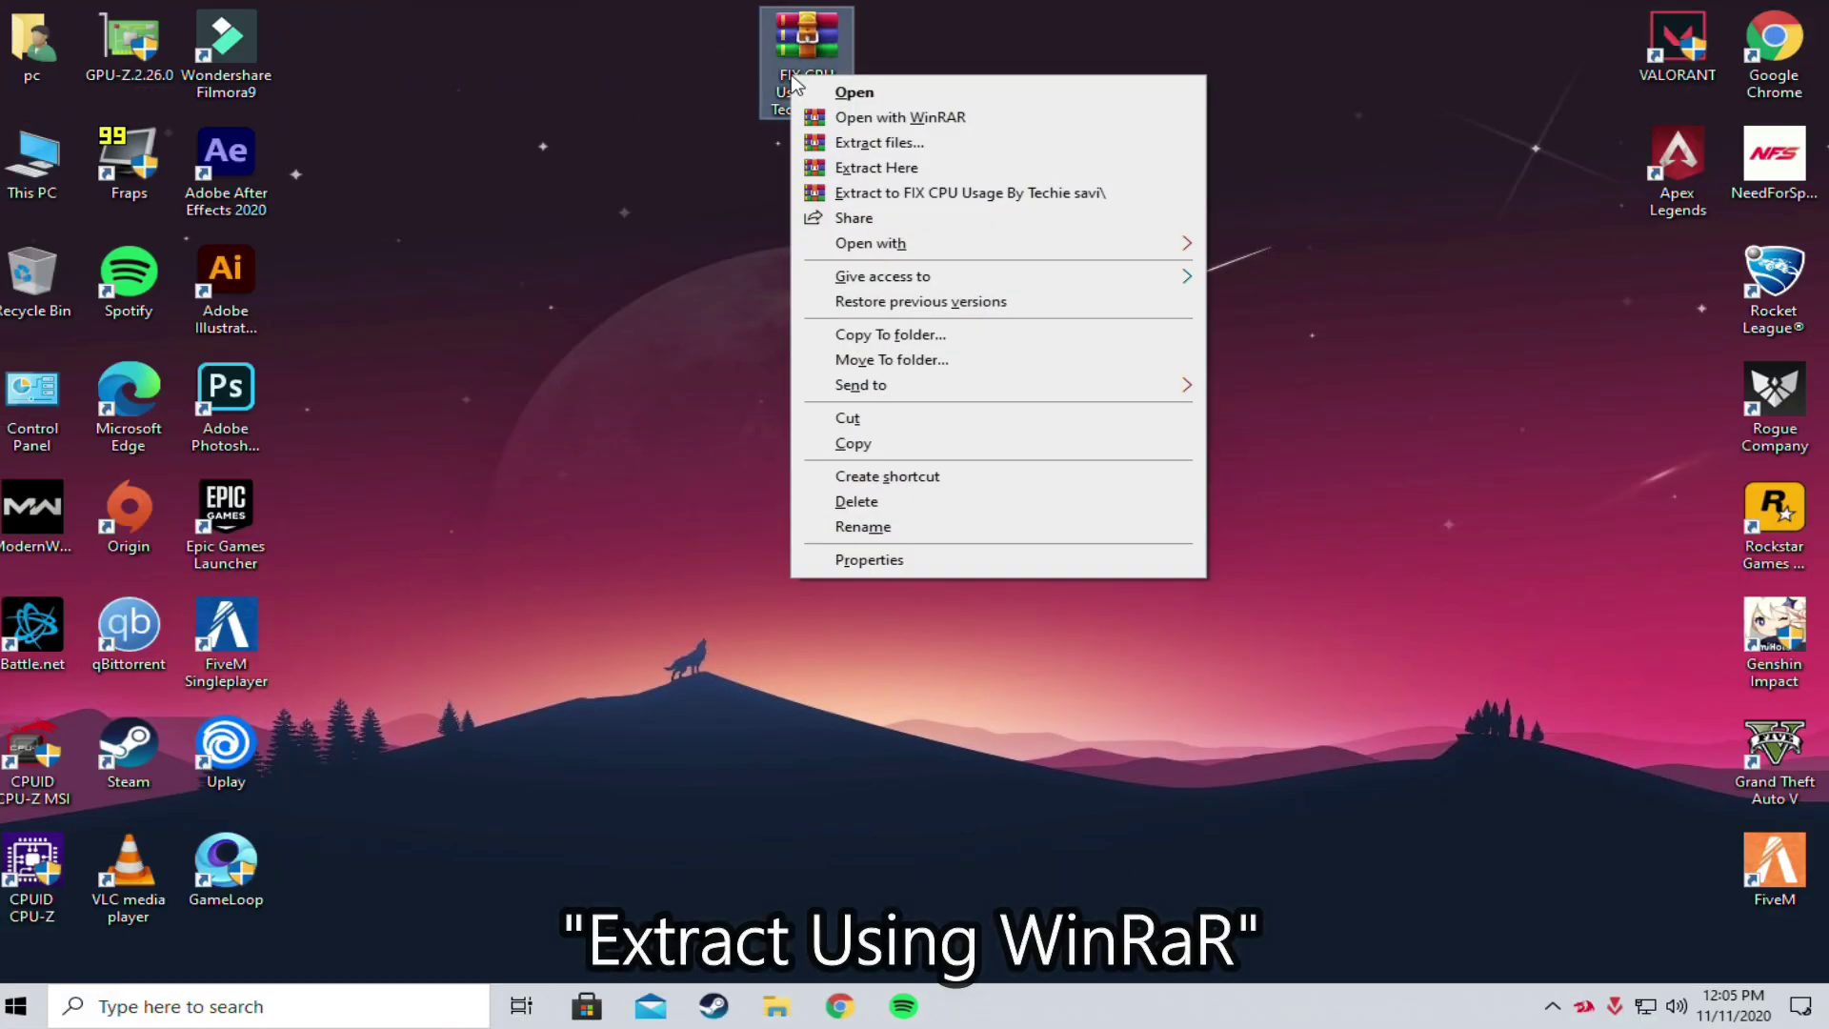
click(855, 168)
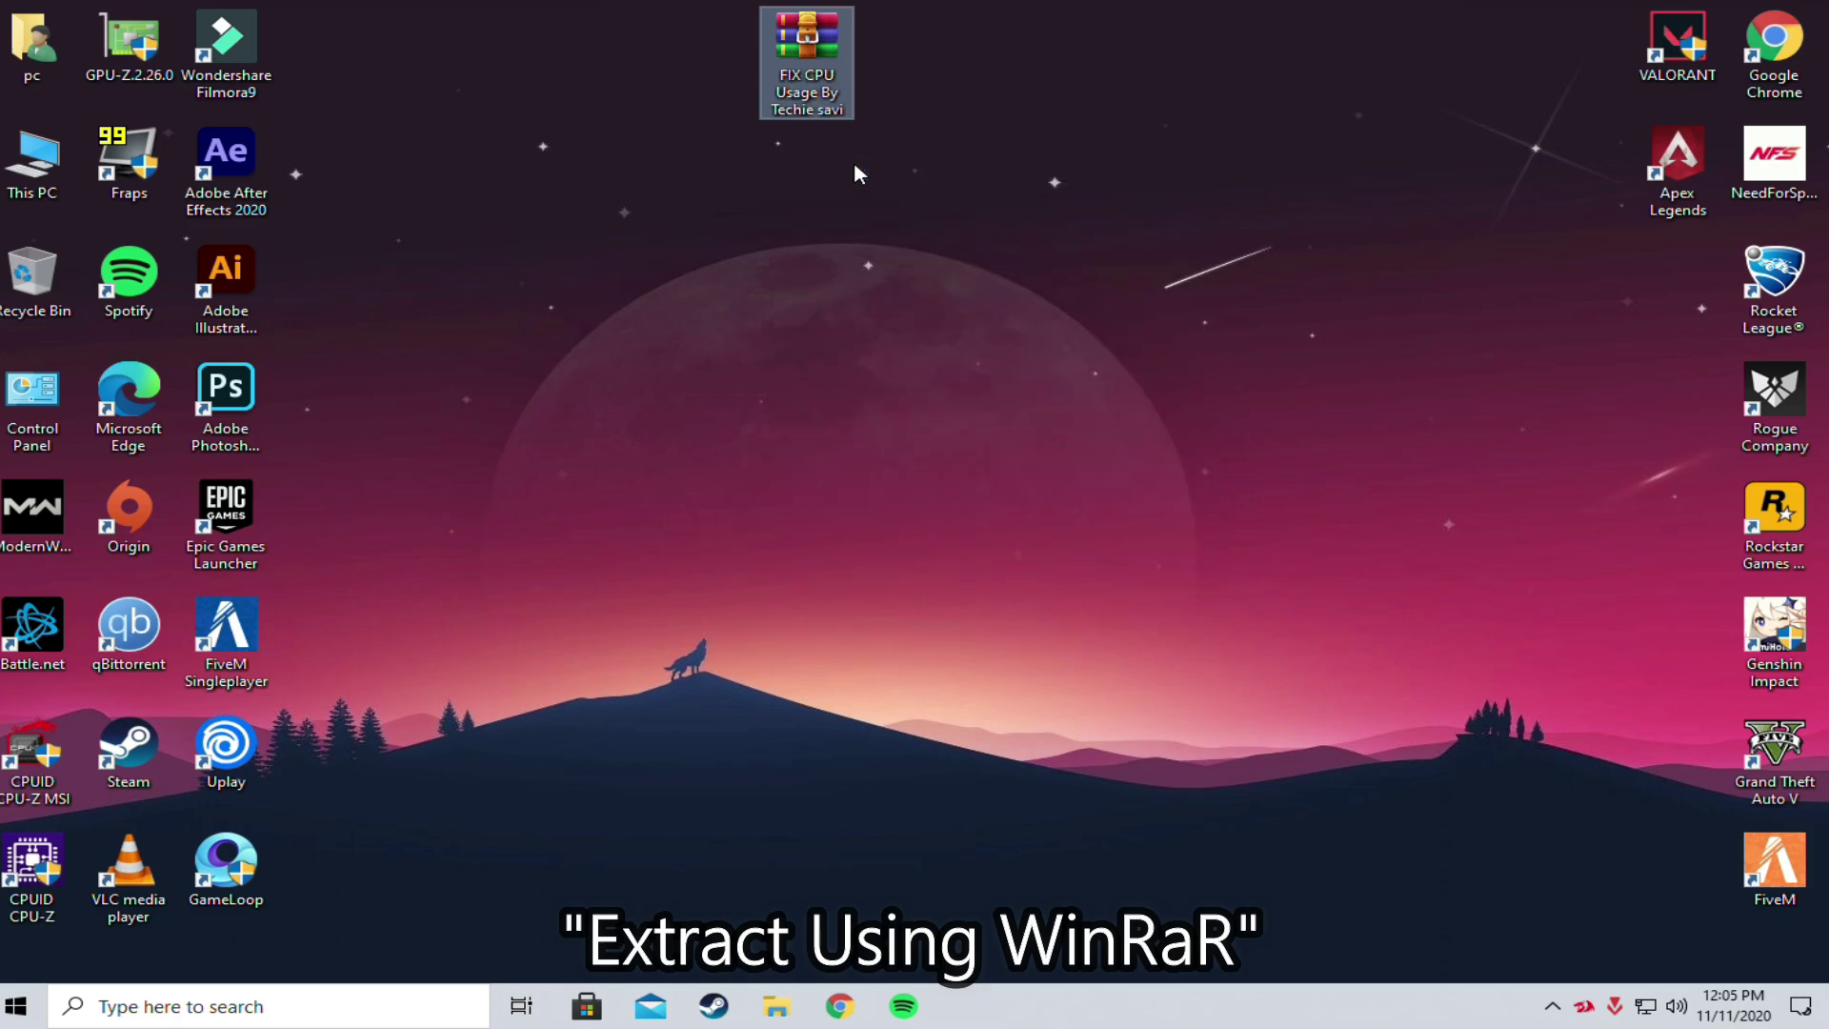
drag(351, 63, 490, 88)
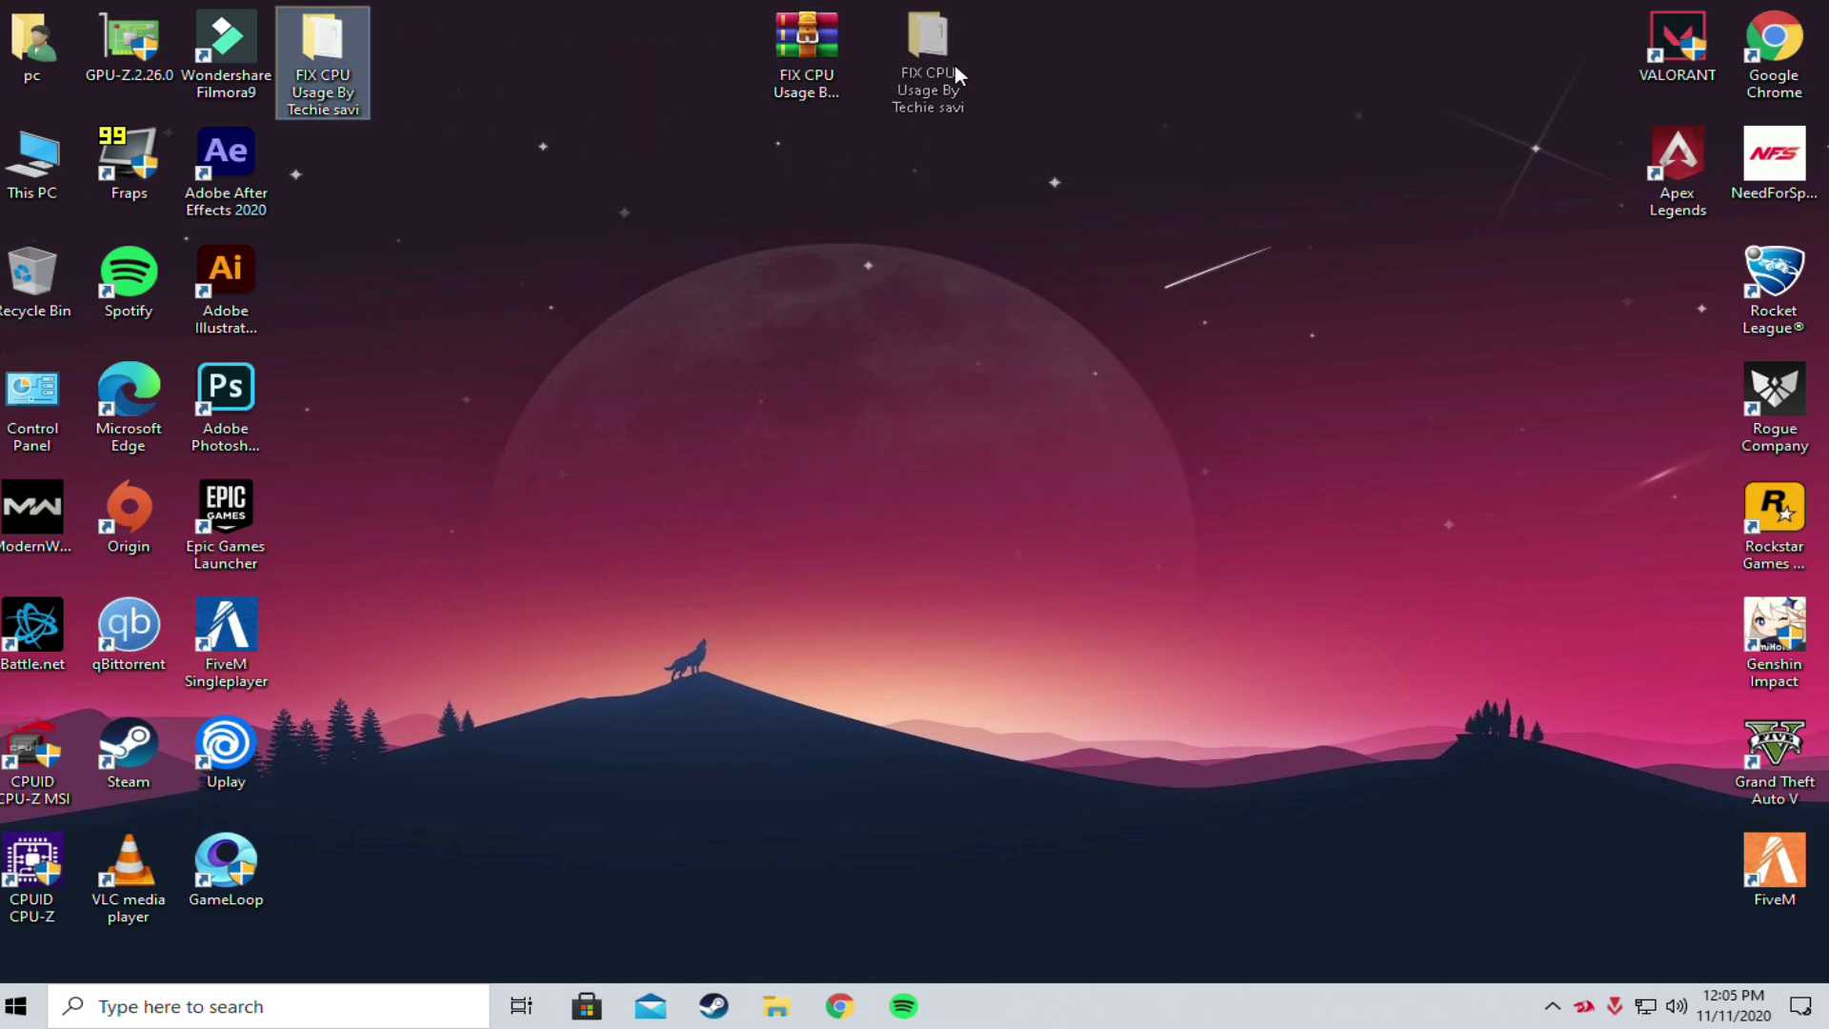
drag(954, 64, 956, 69)
- Copy the powercfg command from the Ultimate performance Code text file in the extracted folder and close the file
double_click(913, 99)
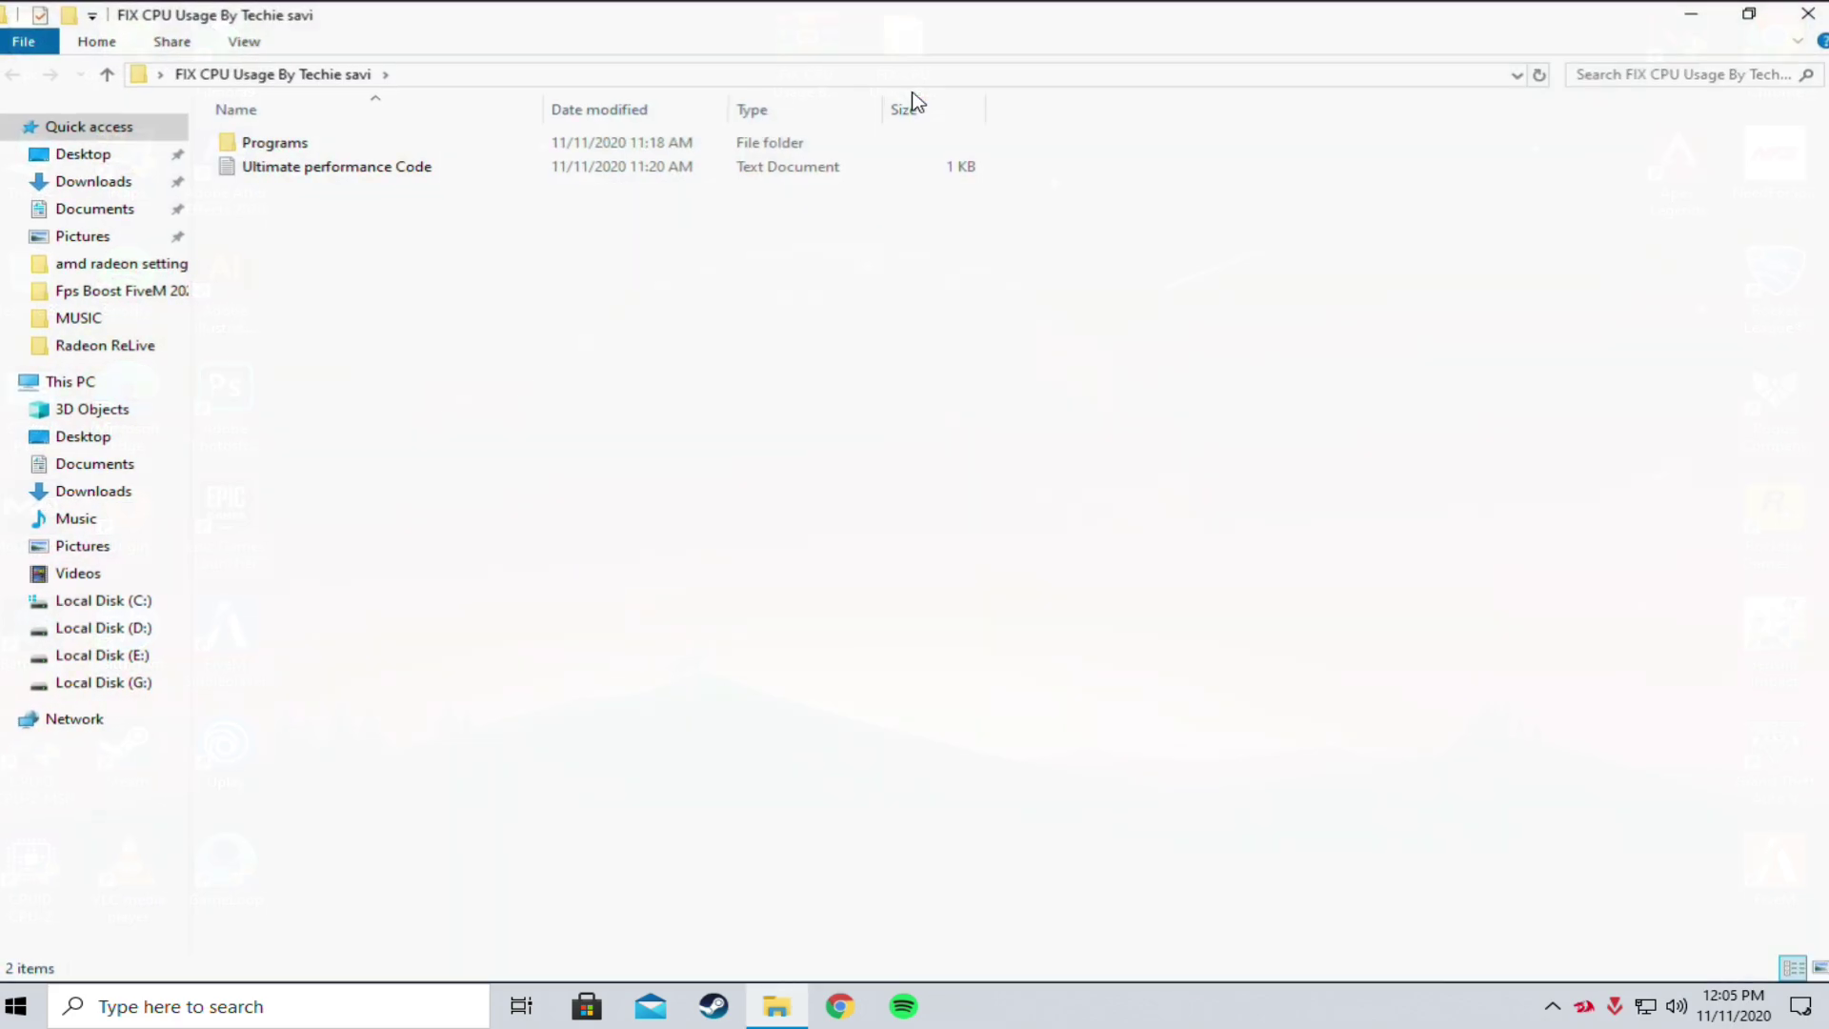
click(408, 171)
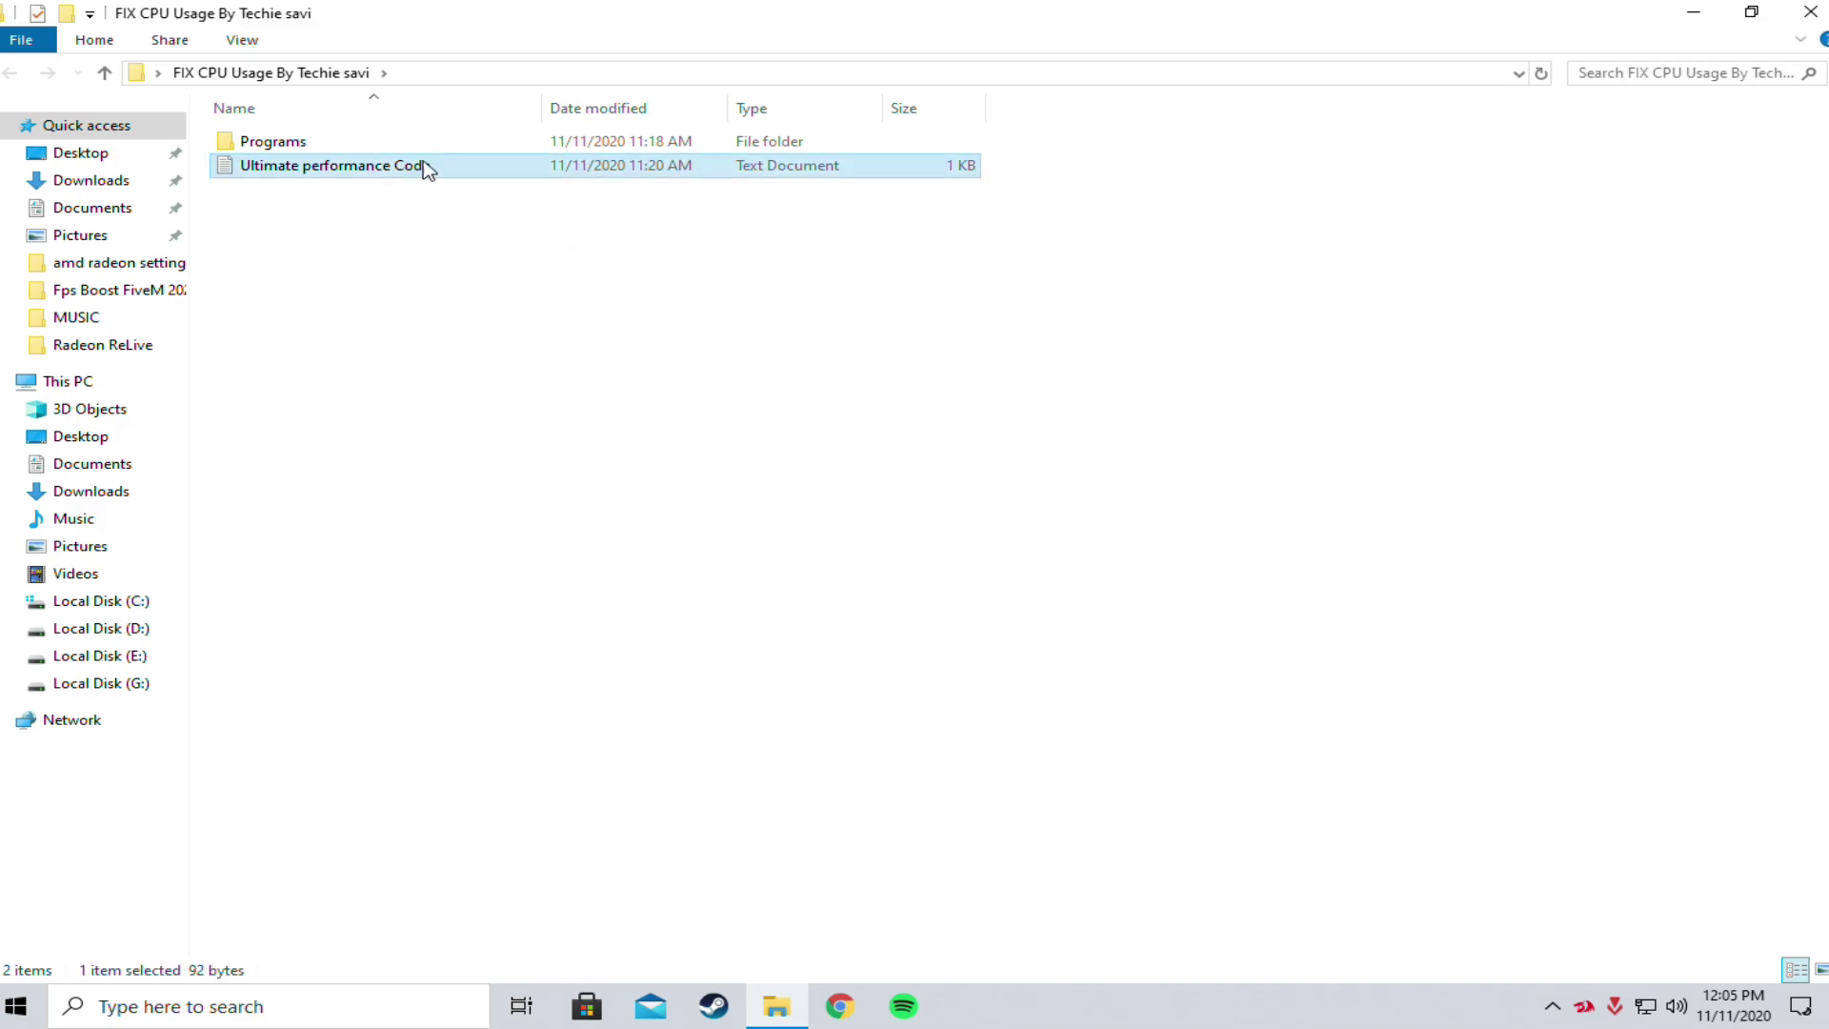
double_click(516, 21)
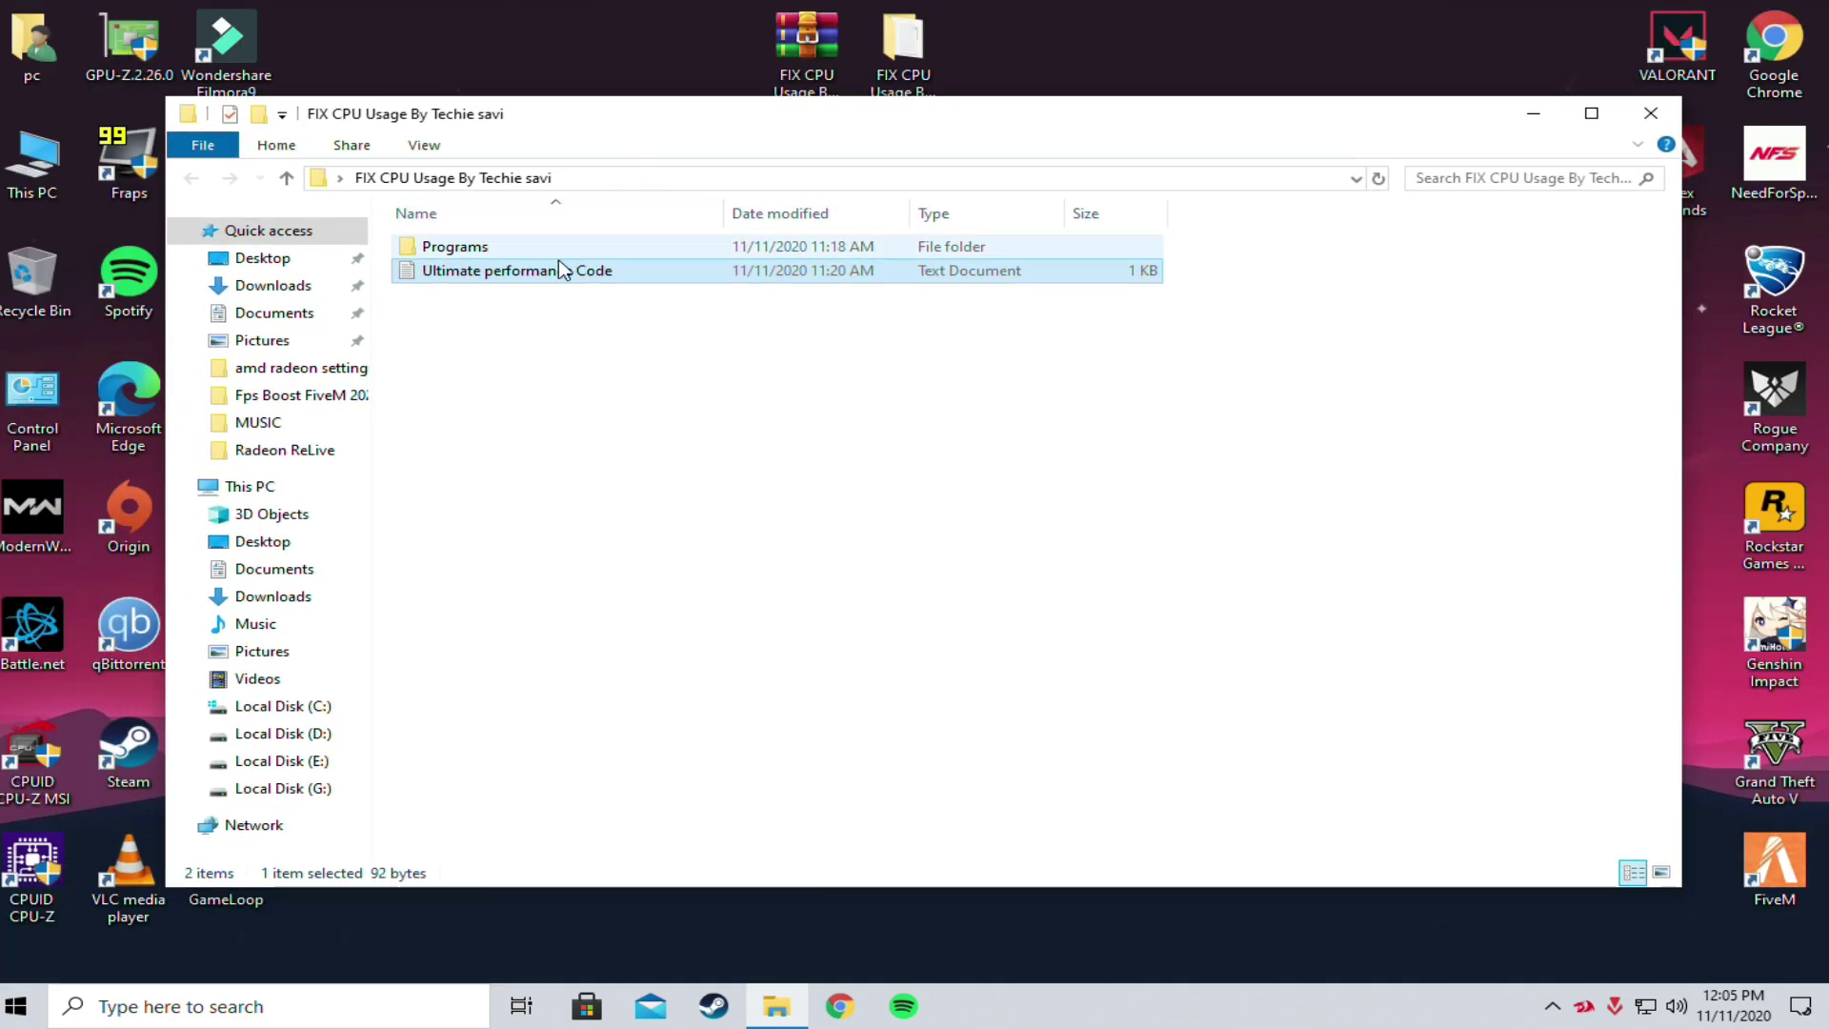
double_click(553, 270)
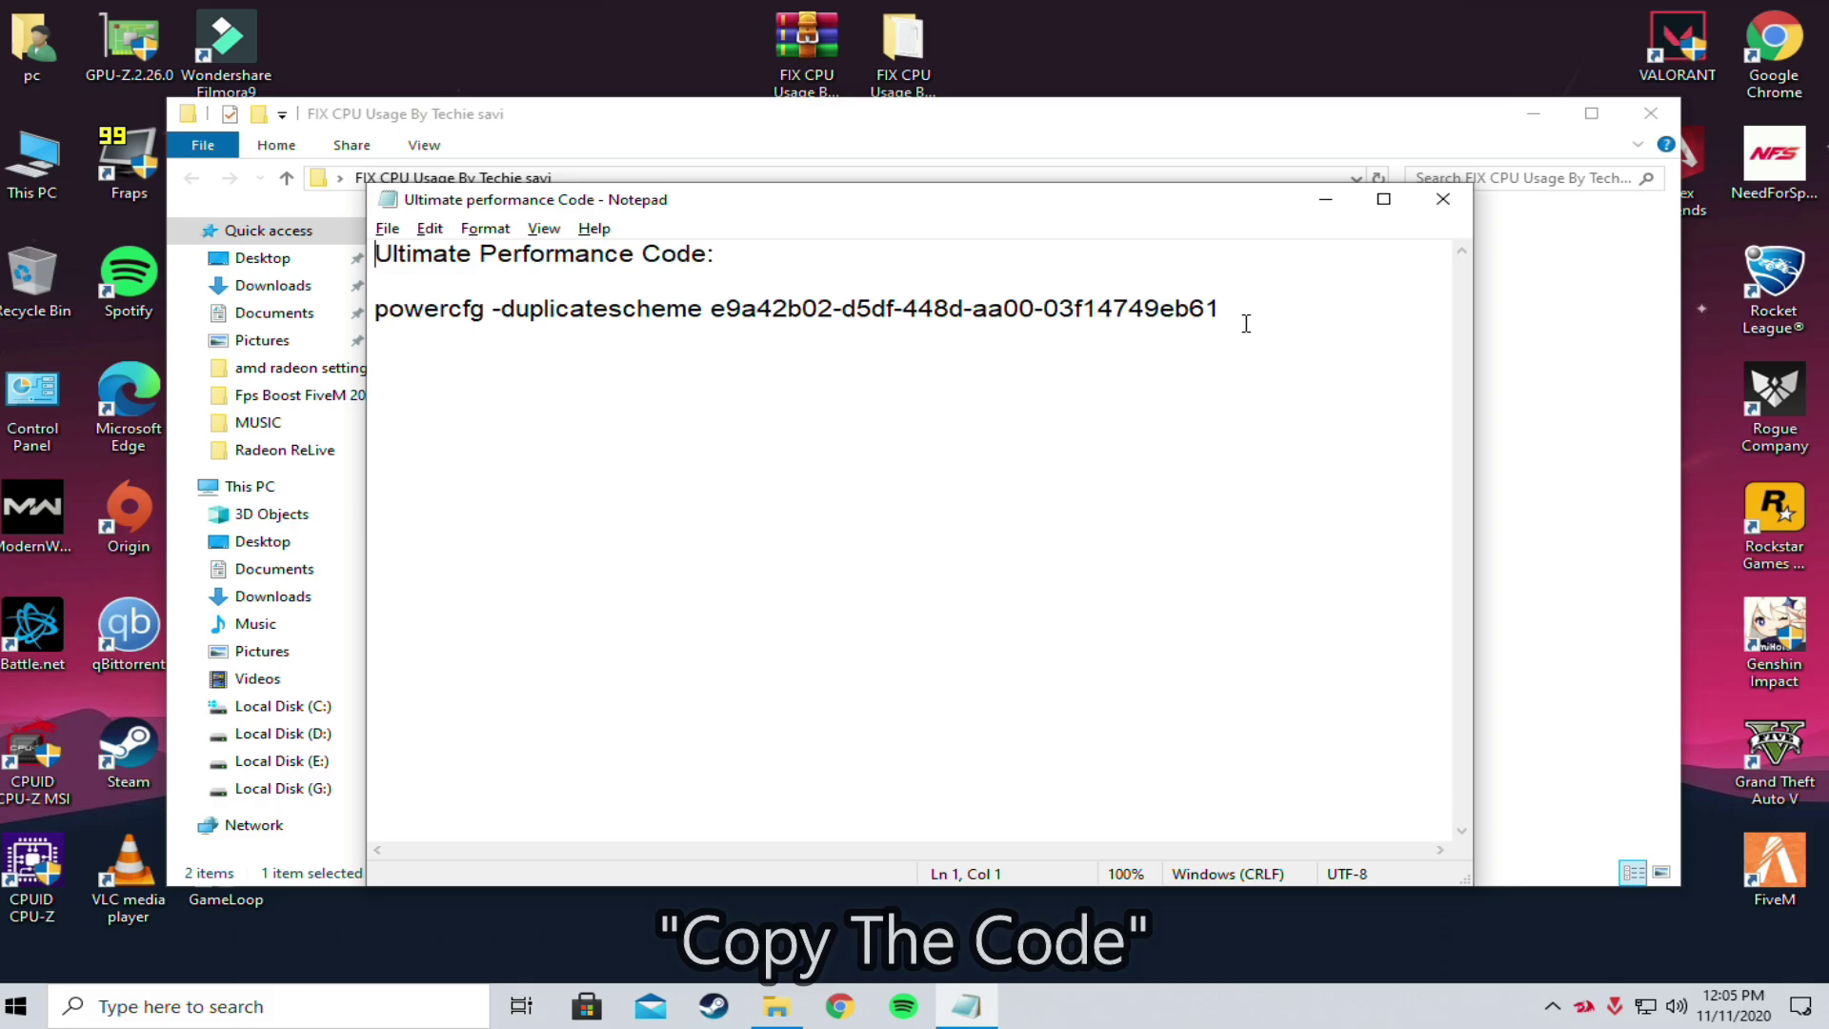
drag(1233, 309, 391, 311)
right_click(447, 311)
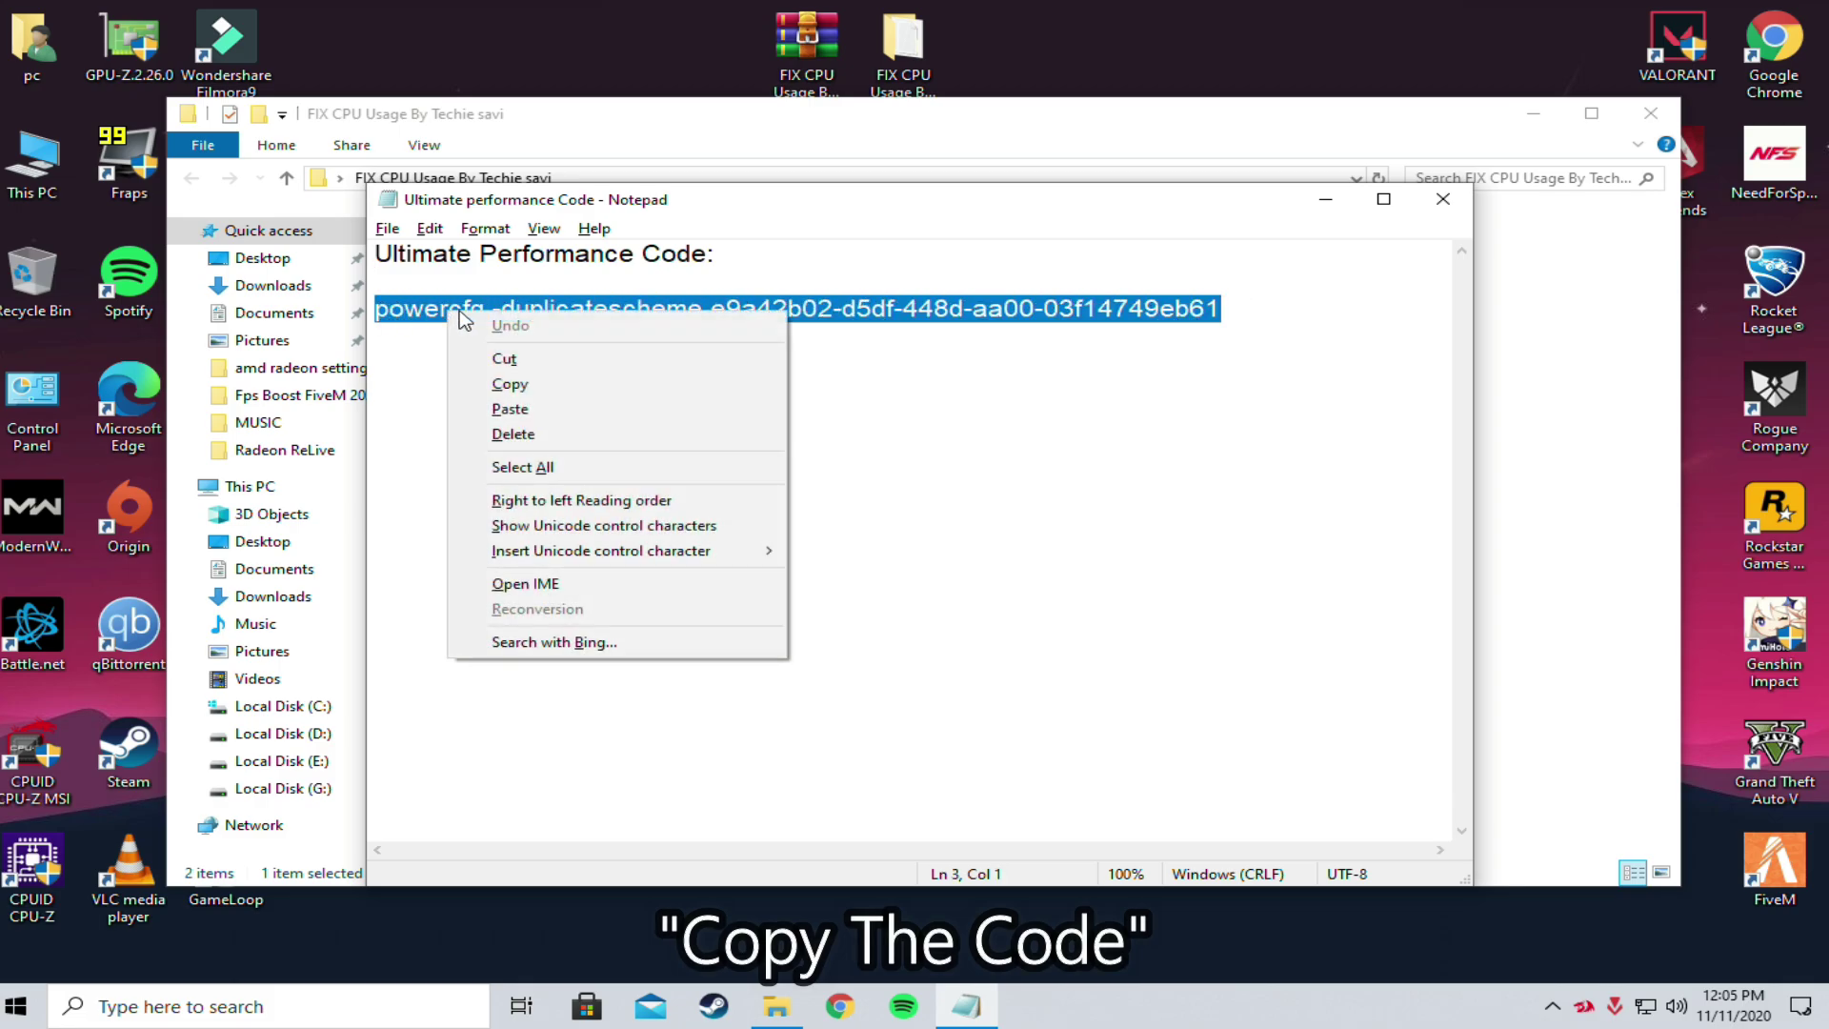
click(538, 388)
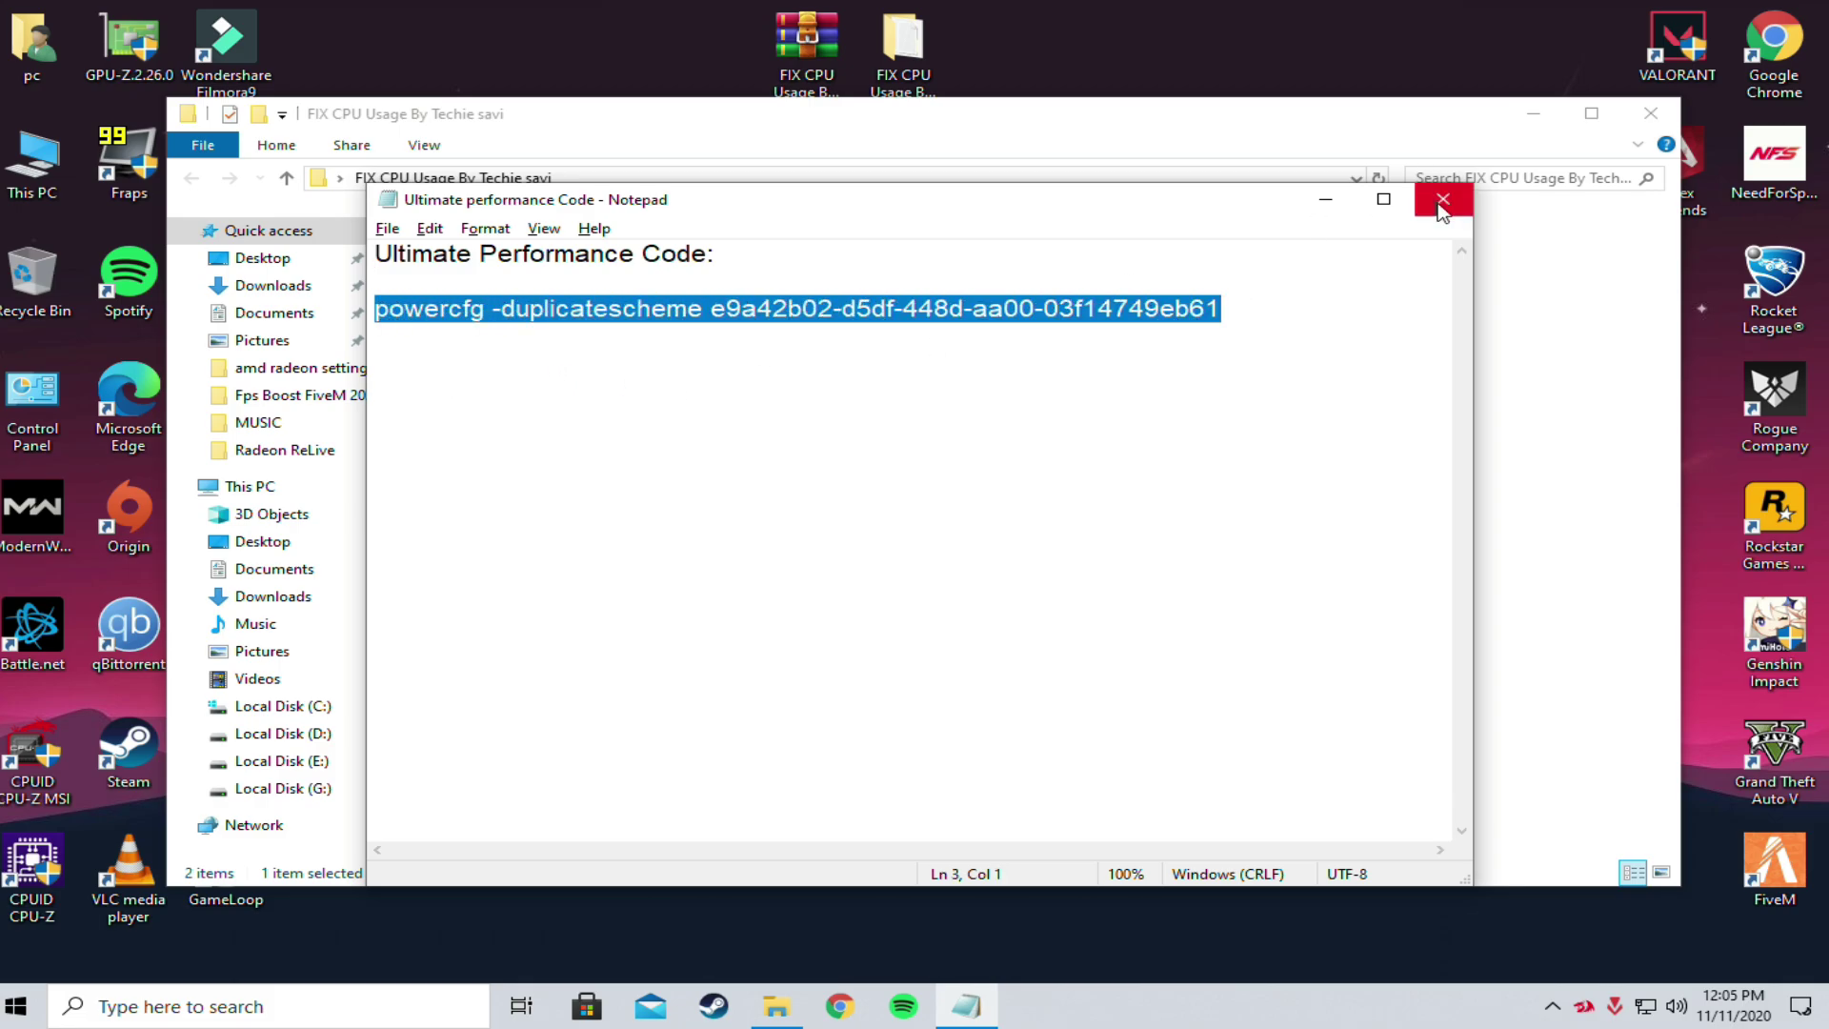
click(1442, 200)
- Run powercfg -duplicatescheme e9a42b02-d5df-448d-aa00-03f14749eb61 in Command Prompt and close it
click(21, 1008)
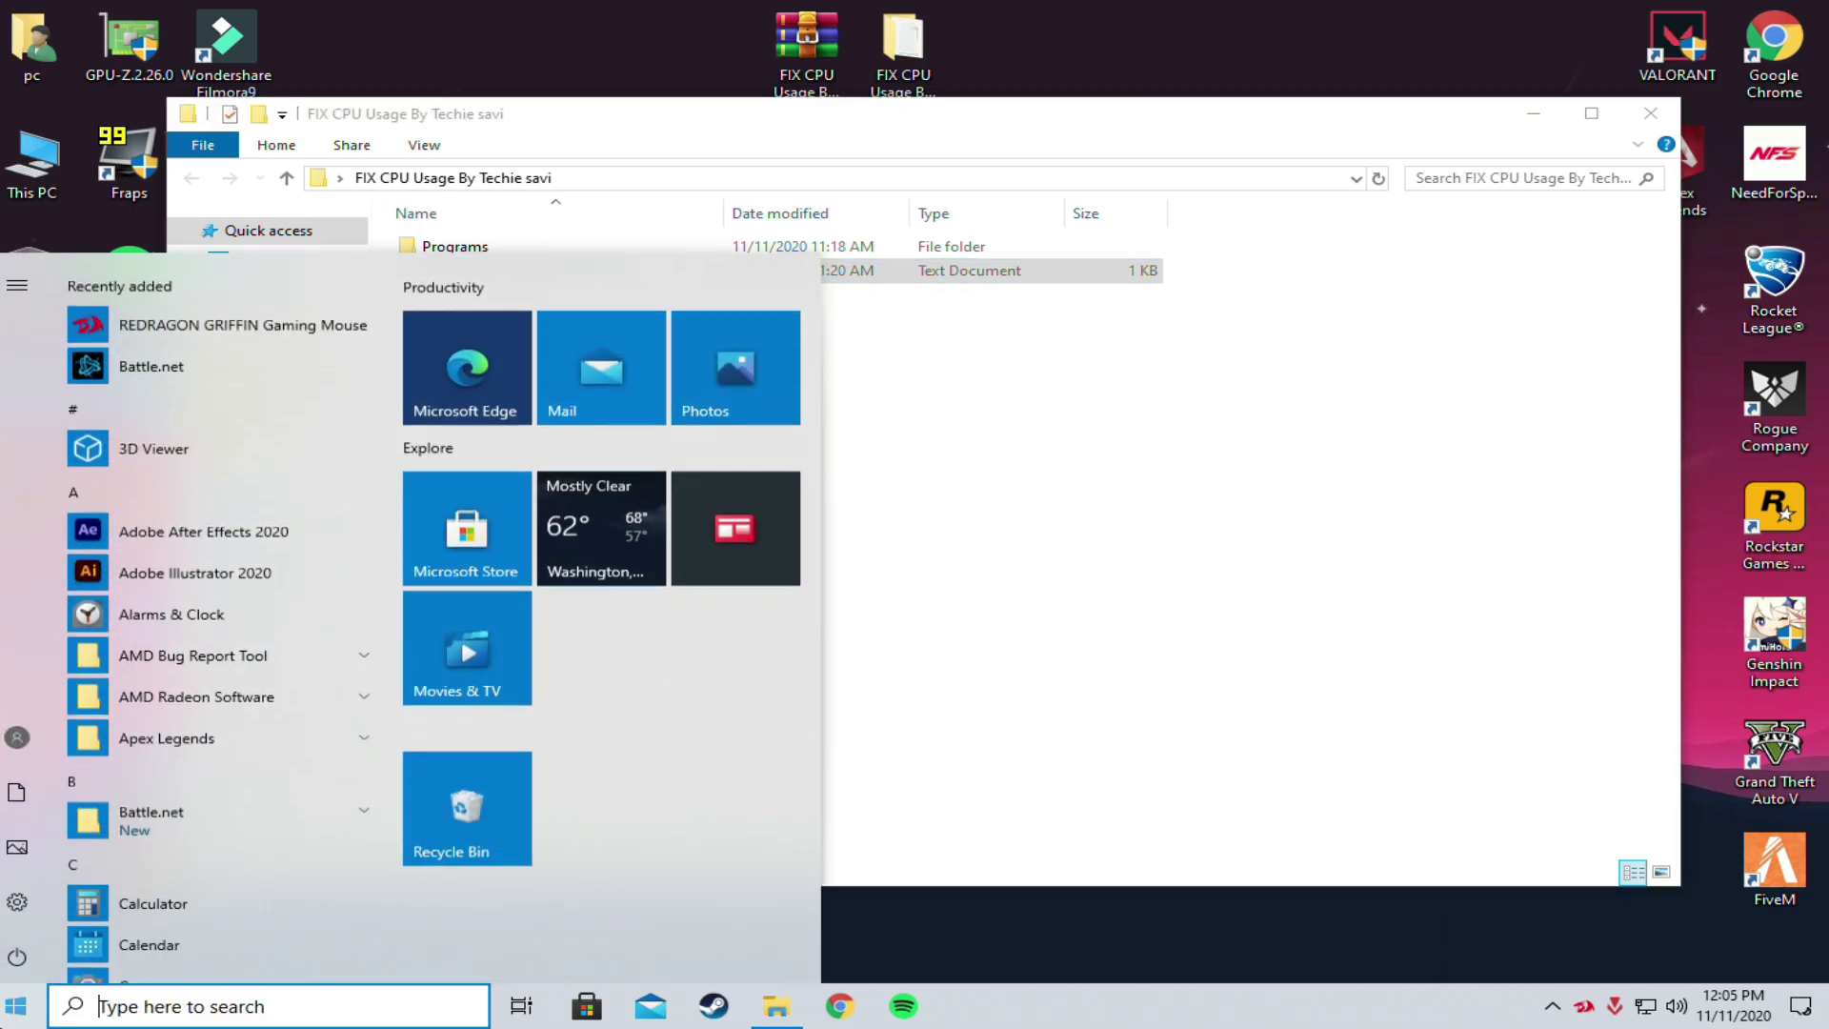
text(cmd)
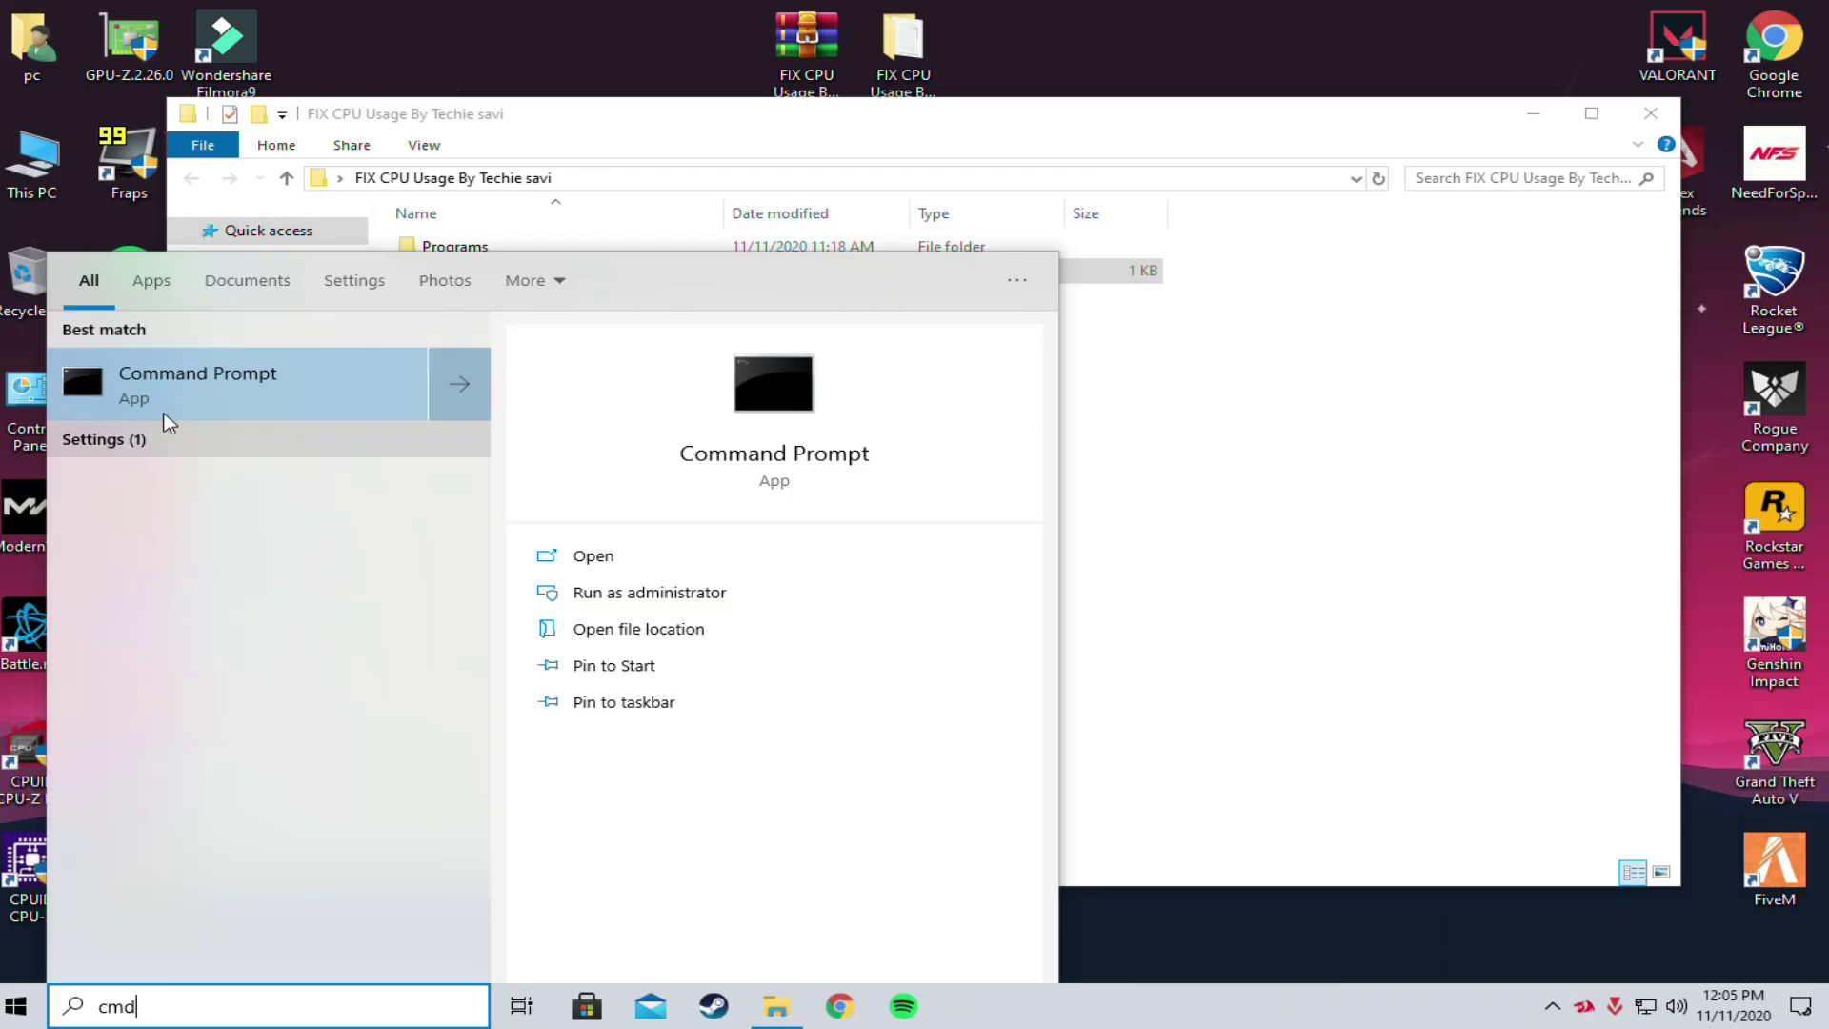
click(594, 557)
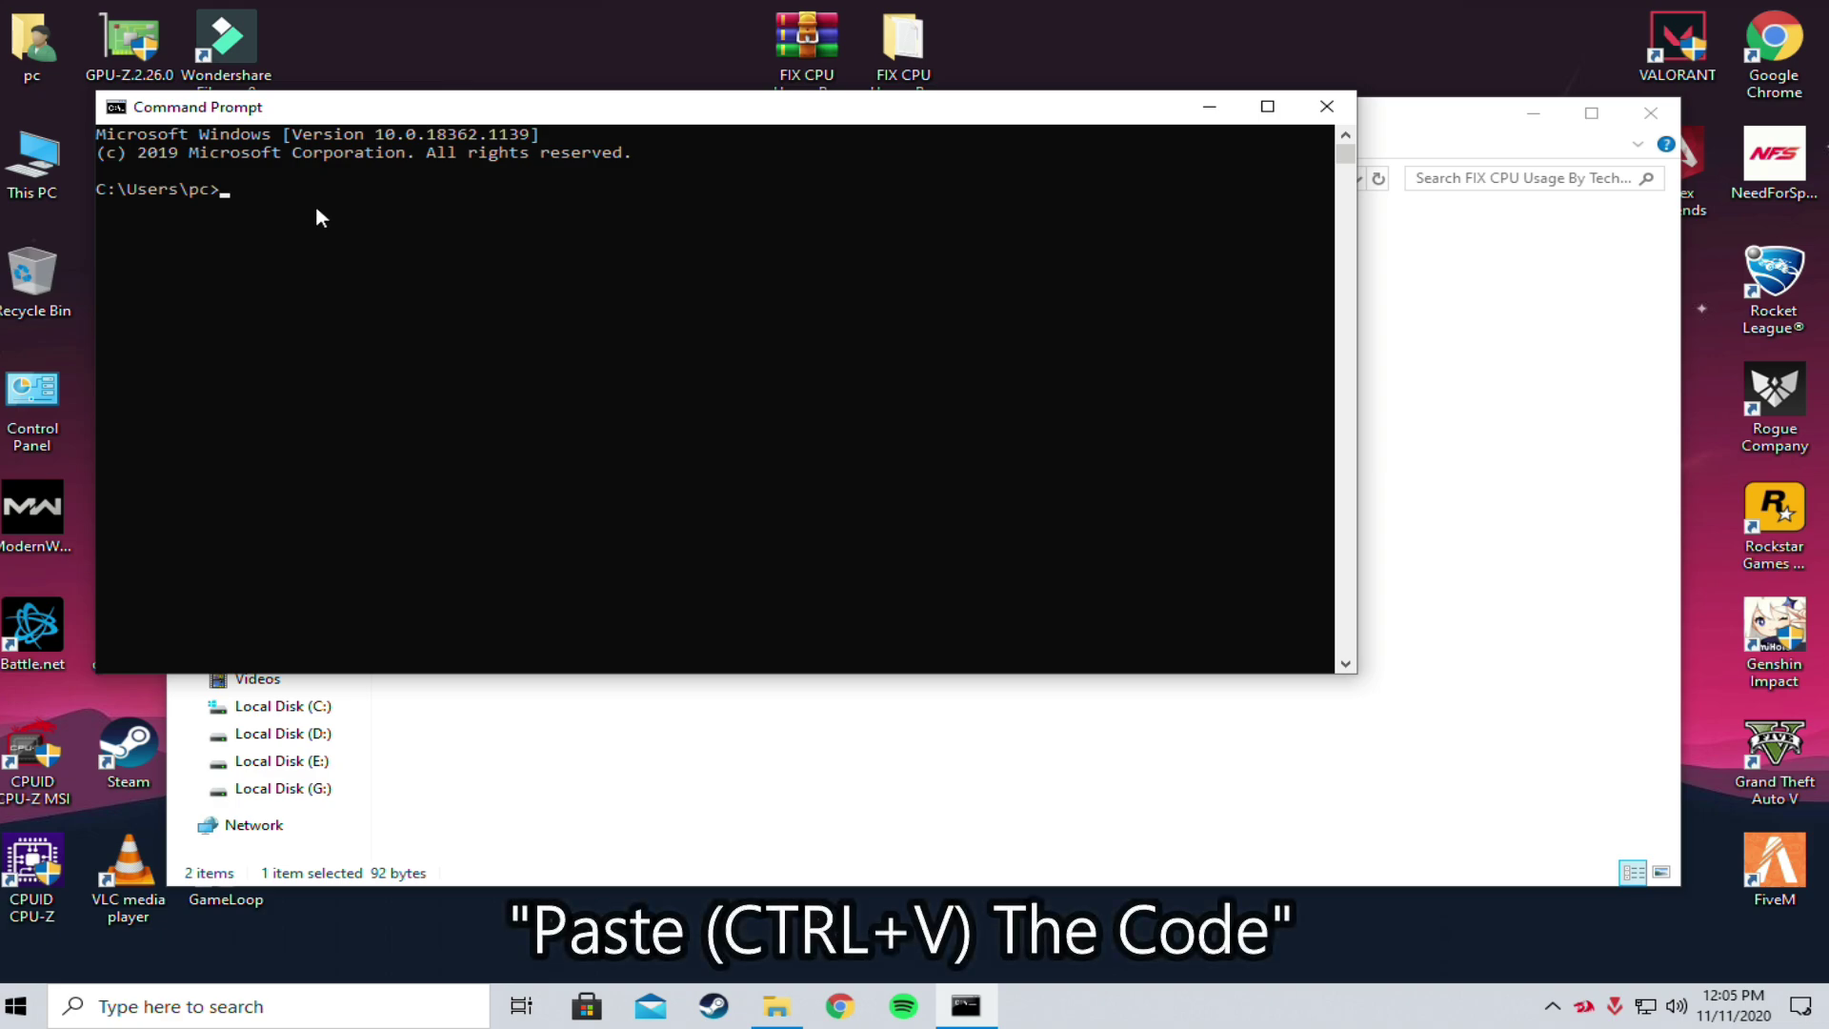
key(ctrl+v)
drag(236, 191, 871, 192)
click(875, 196)
key(Return)
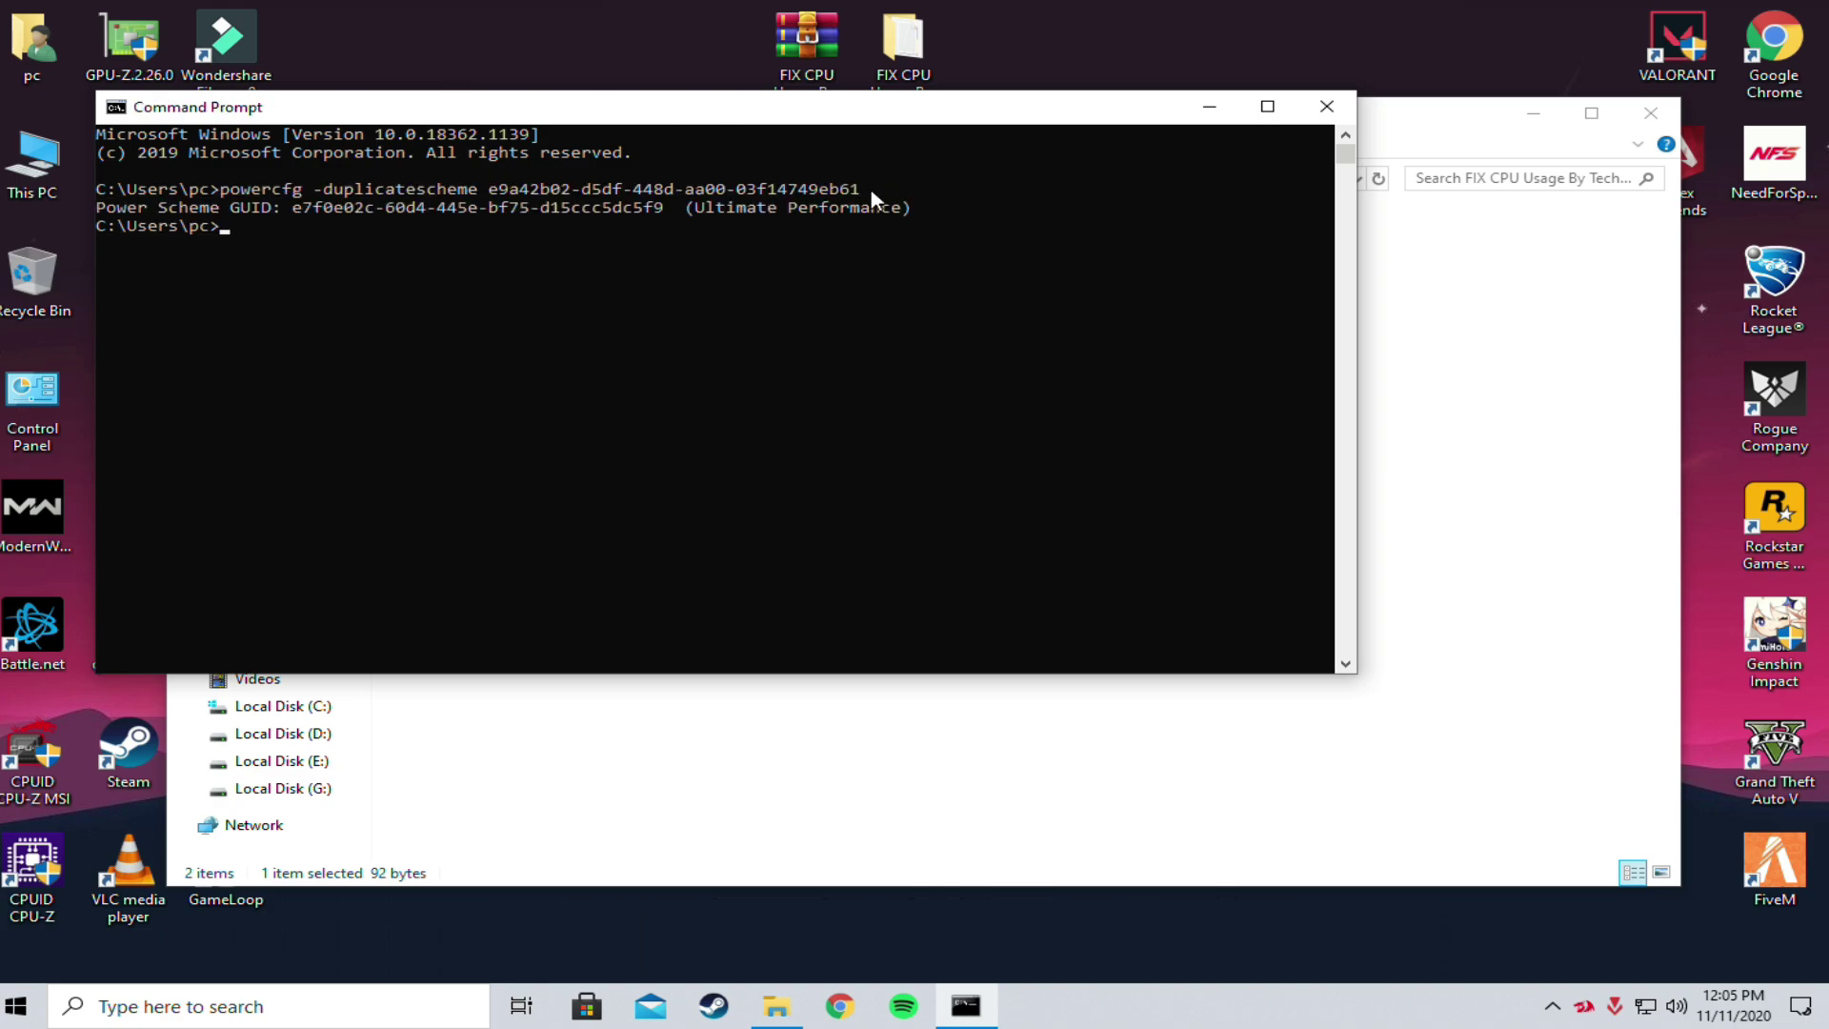
drag(698, 214, 905, 215)
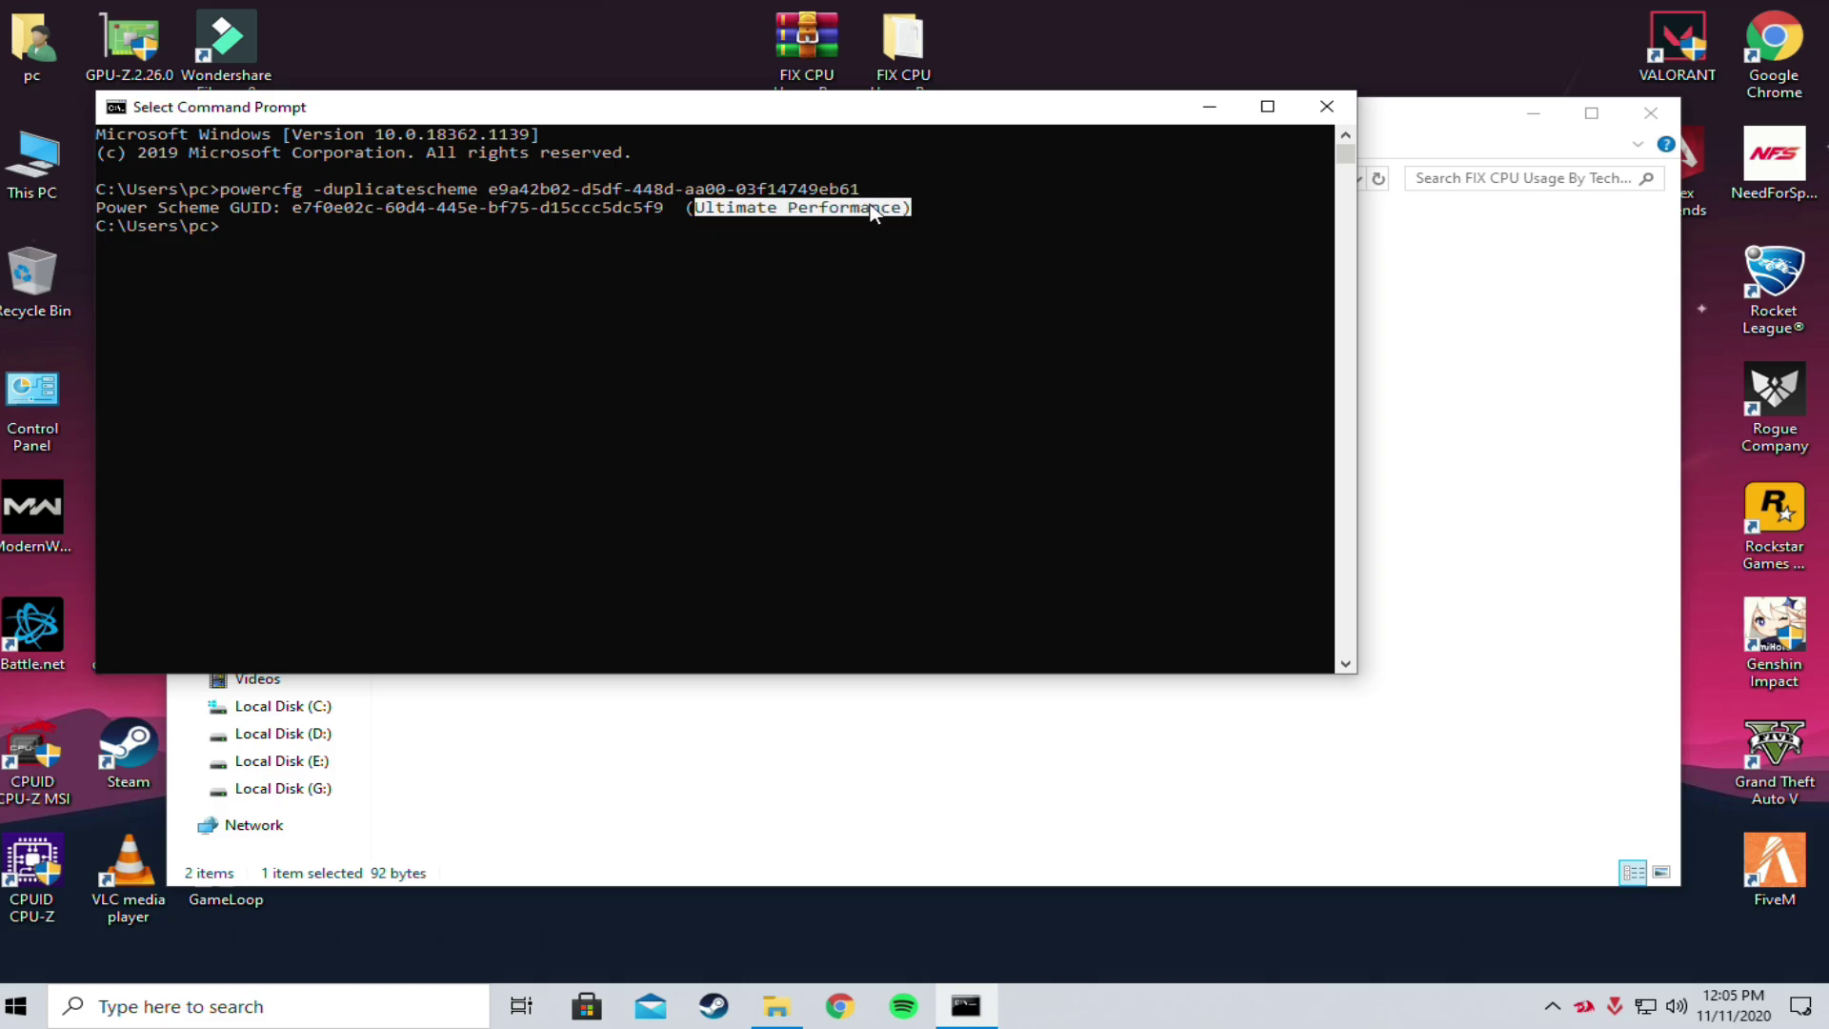
click(1327, 106)
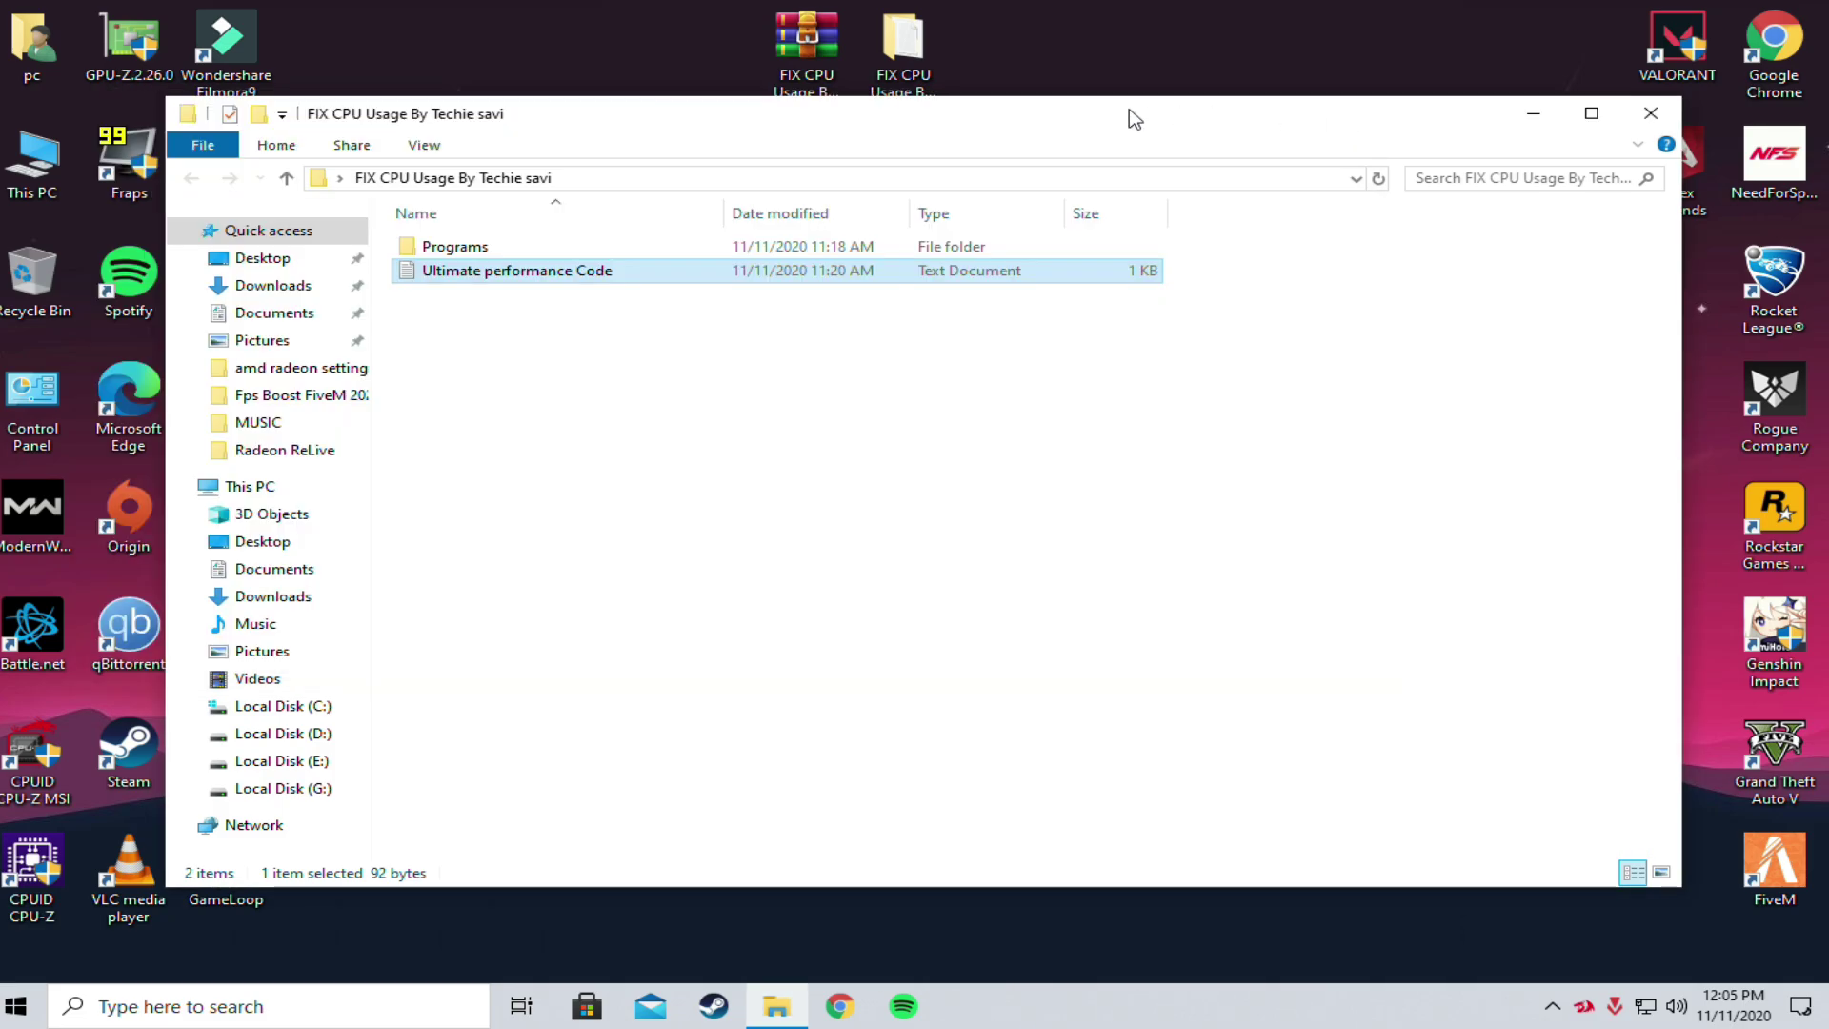
- Launch the Little_Registry_Cleaner_06_28_2013 installer from the Programs folder, allowing it to make changes, with English as the language
drag(1131, 114, 1117, 123)
double_click(424, 254)
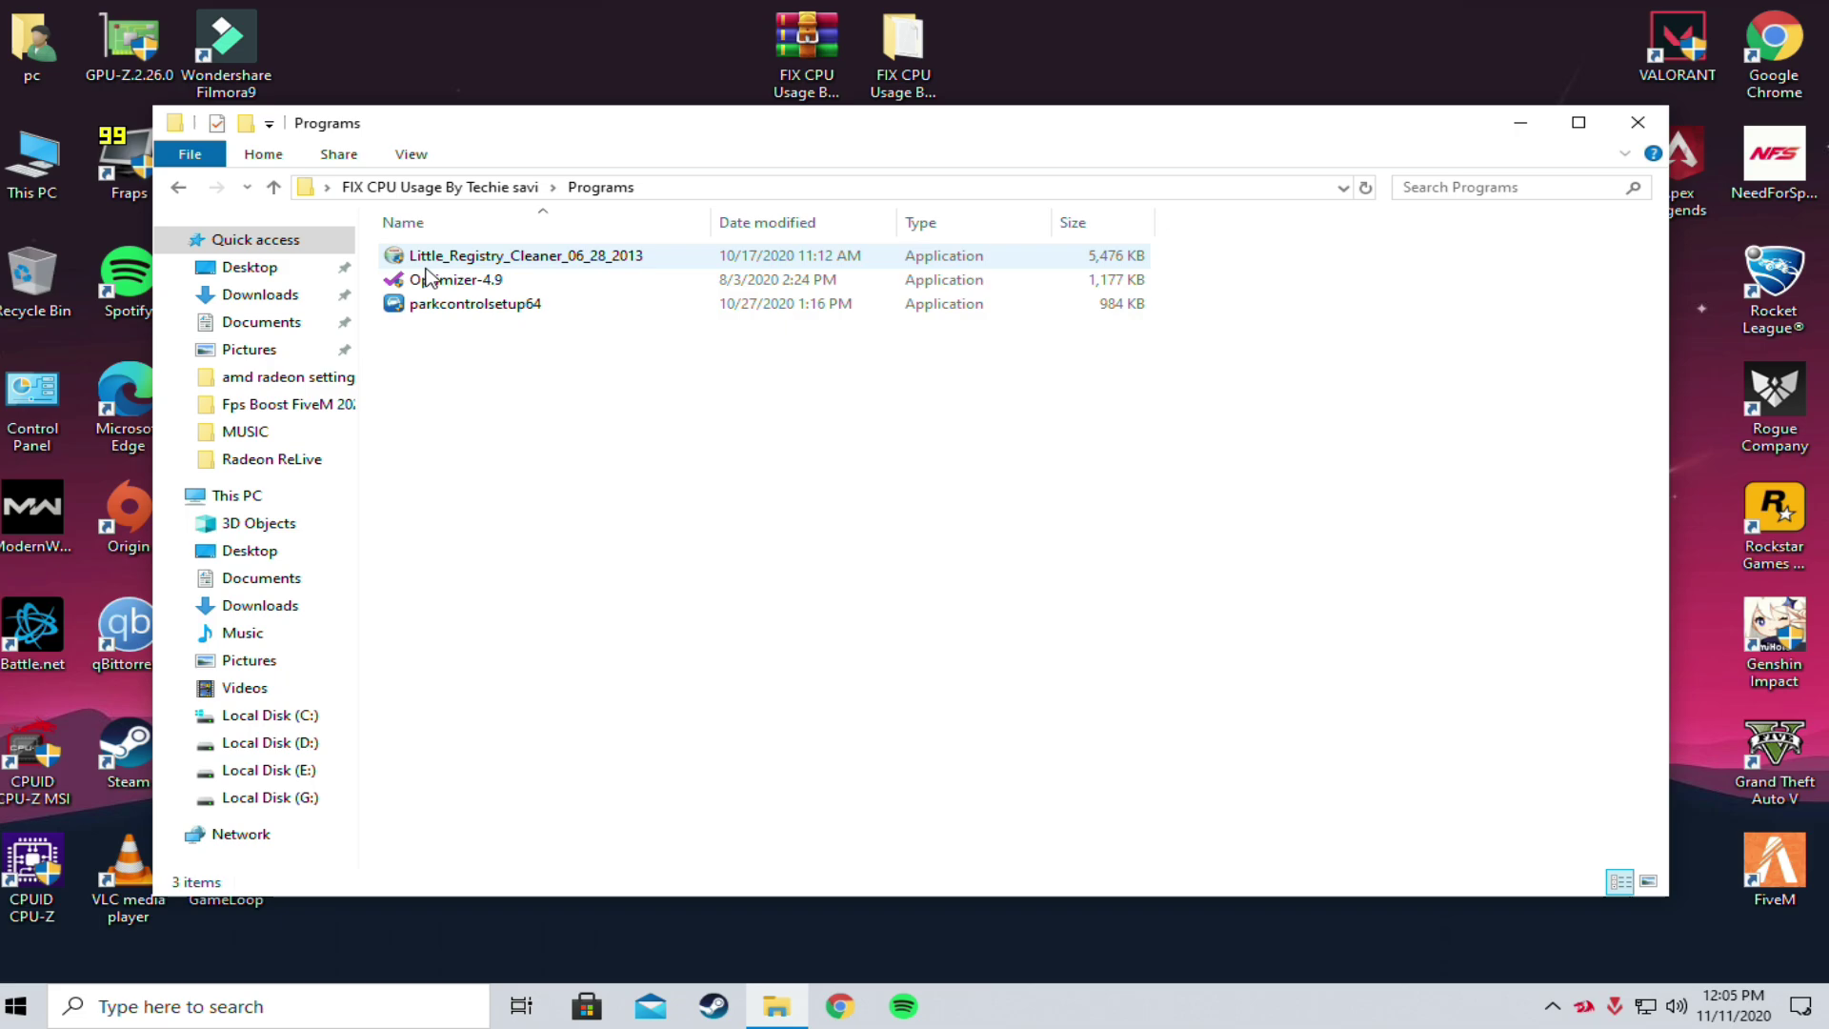
click(467, 259)
double_click(467, 265)
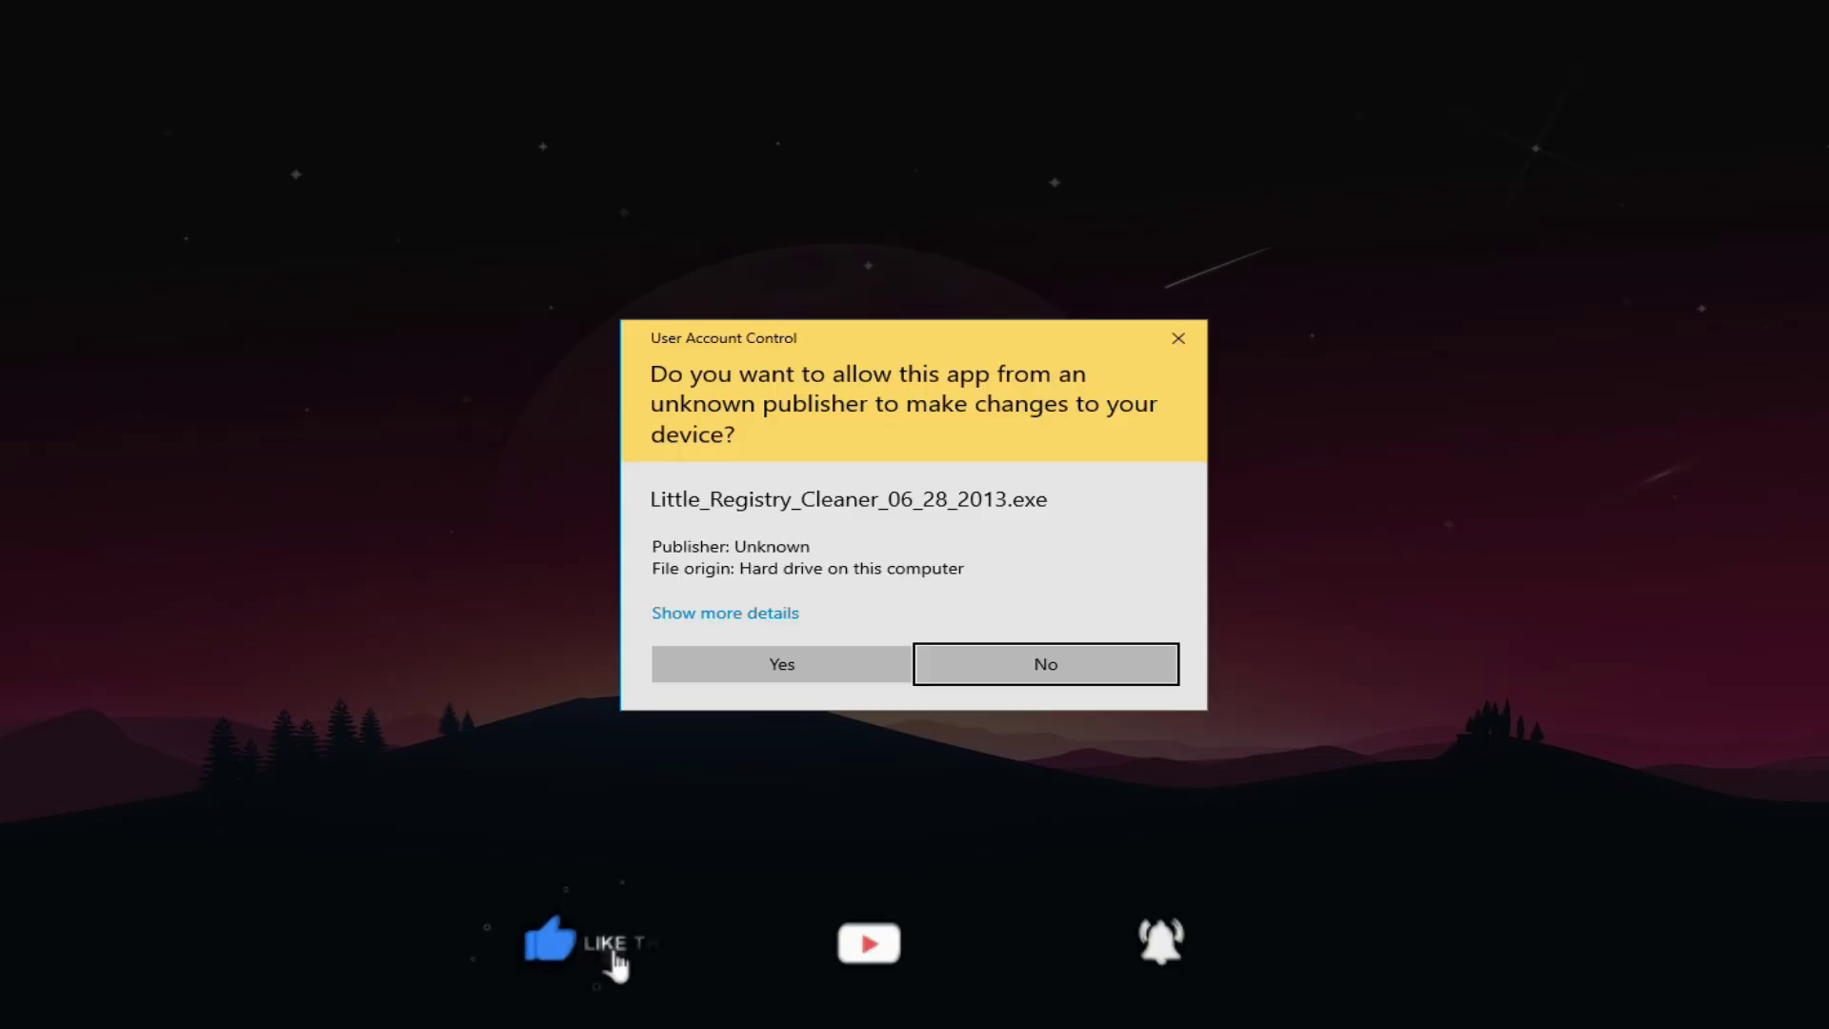
click(776, 657)
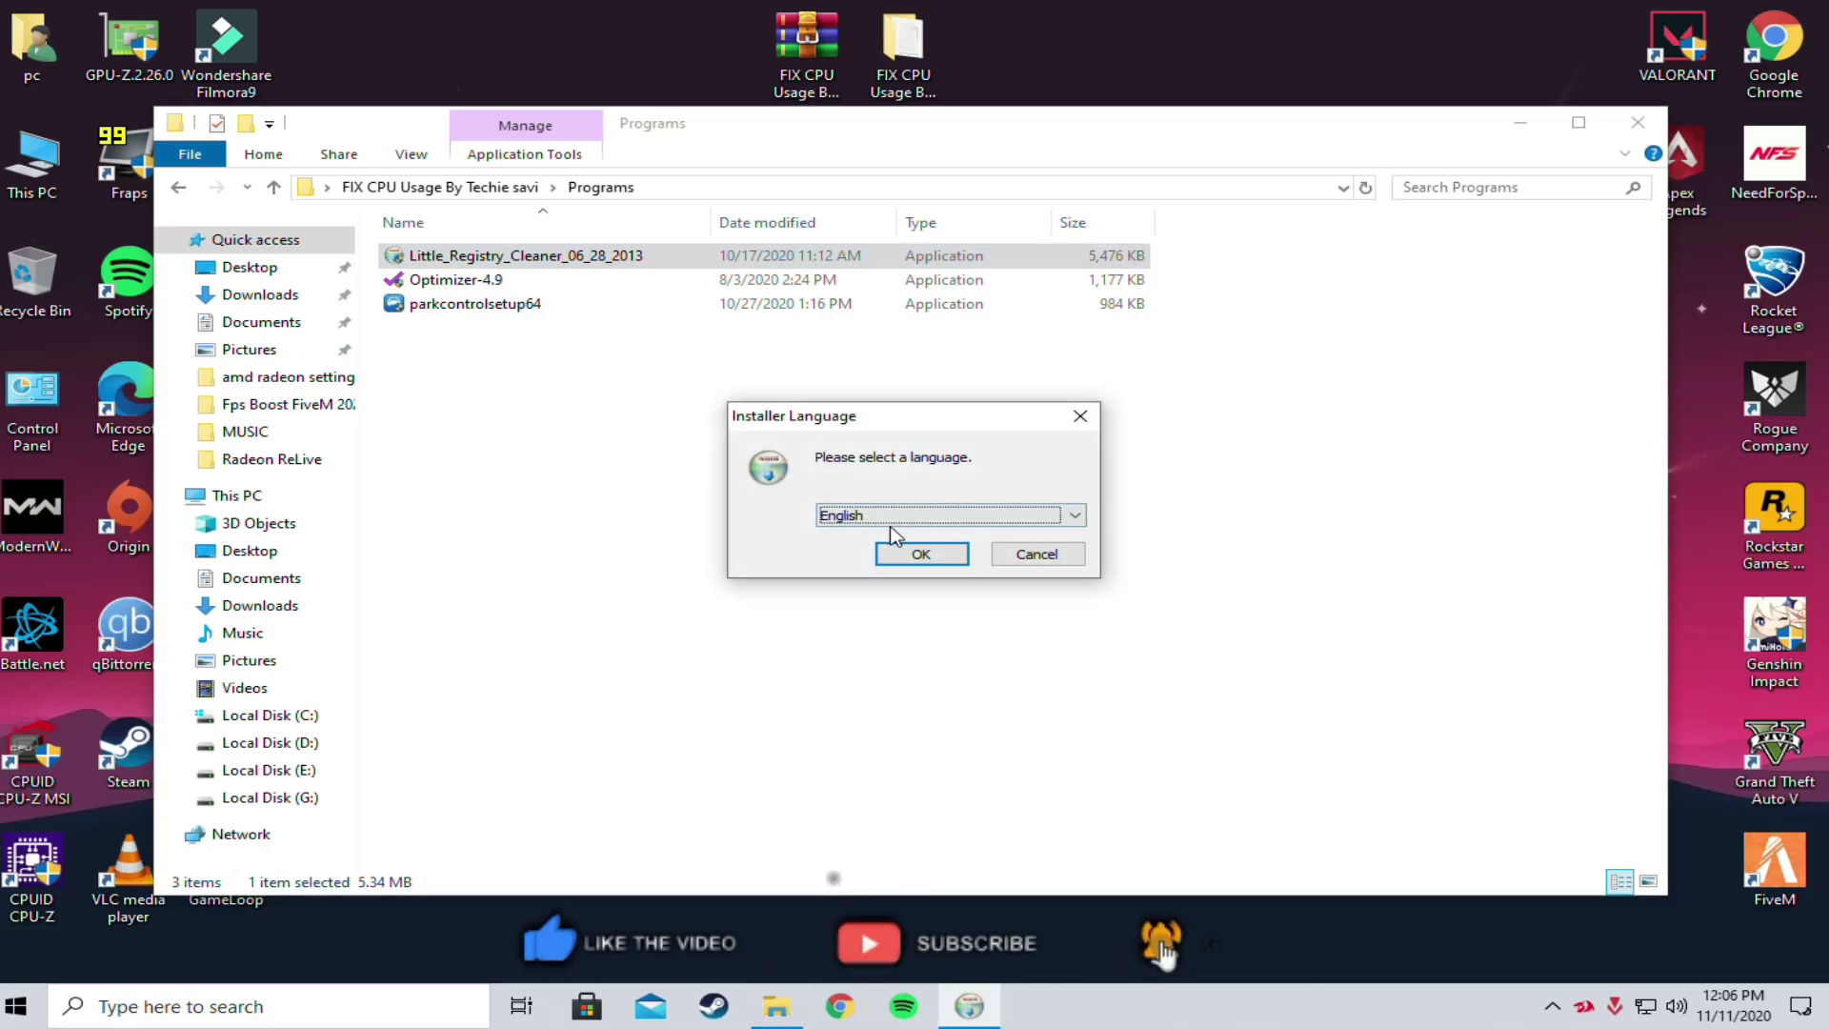
click(919, 557)
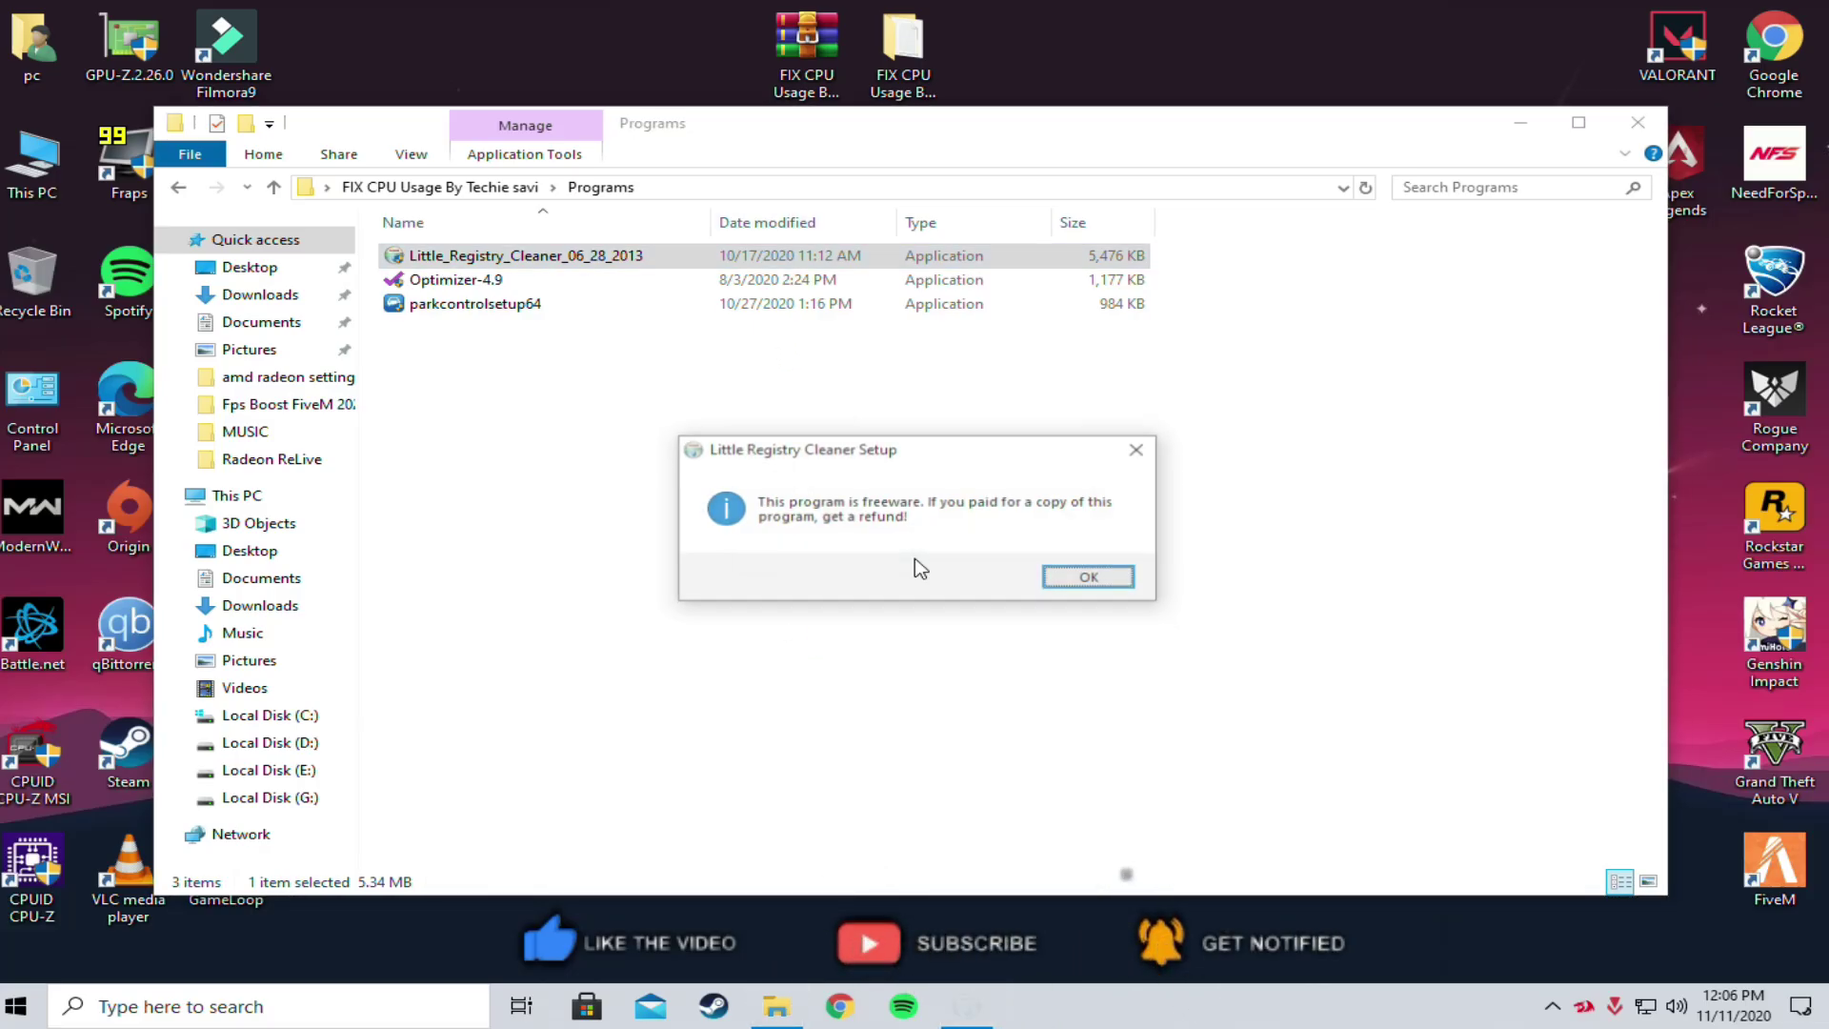
click(1076, 577)
- Install Little Registry Cleaner in the default folder with a desktop shortcut and finish the setup
click(1049, 684)
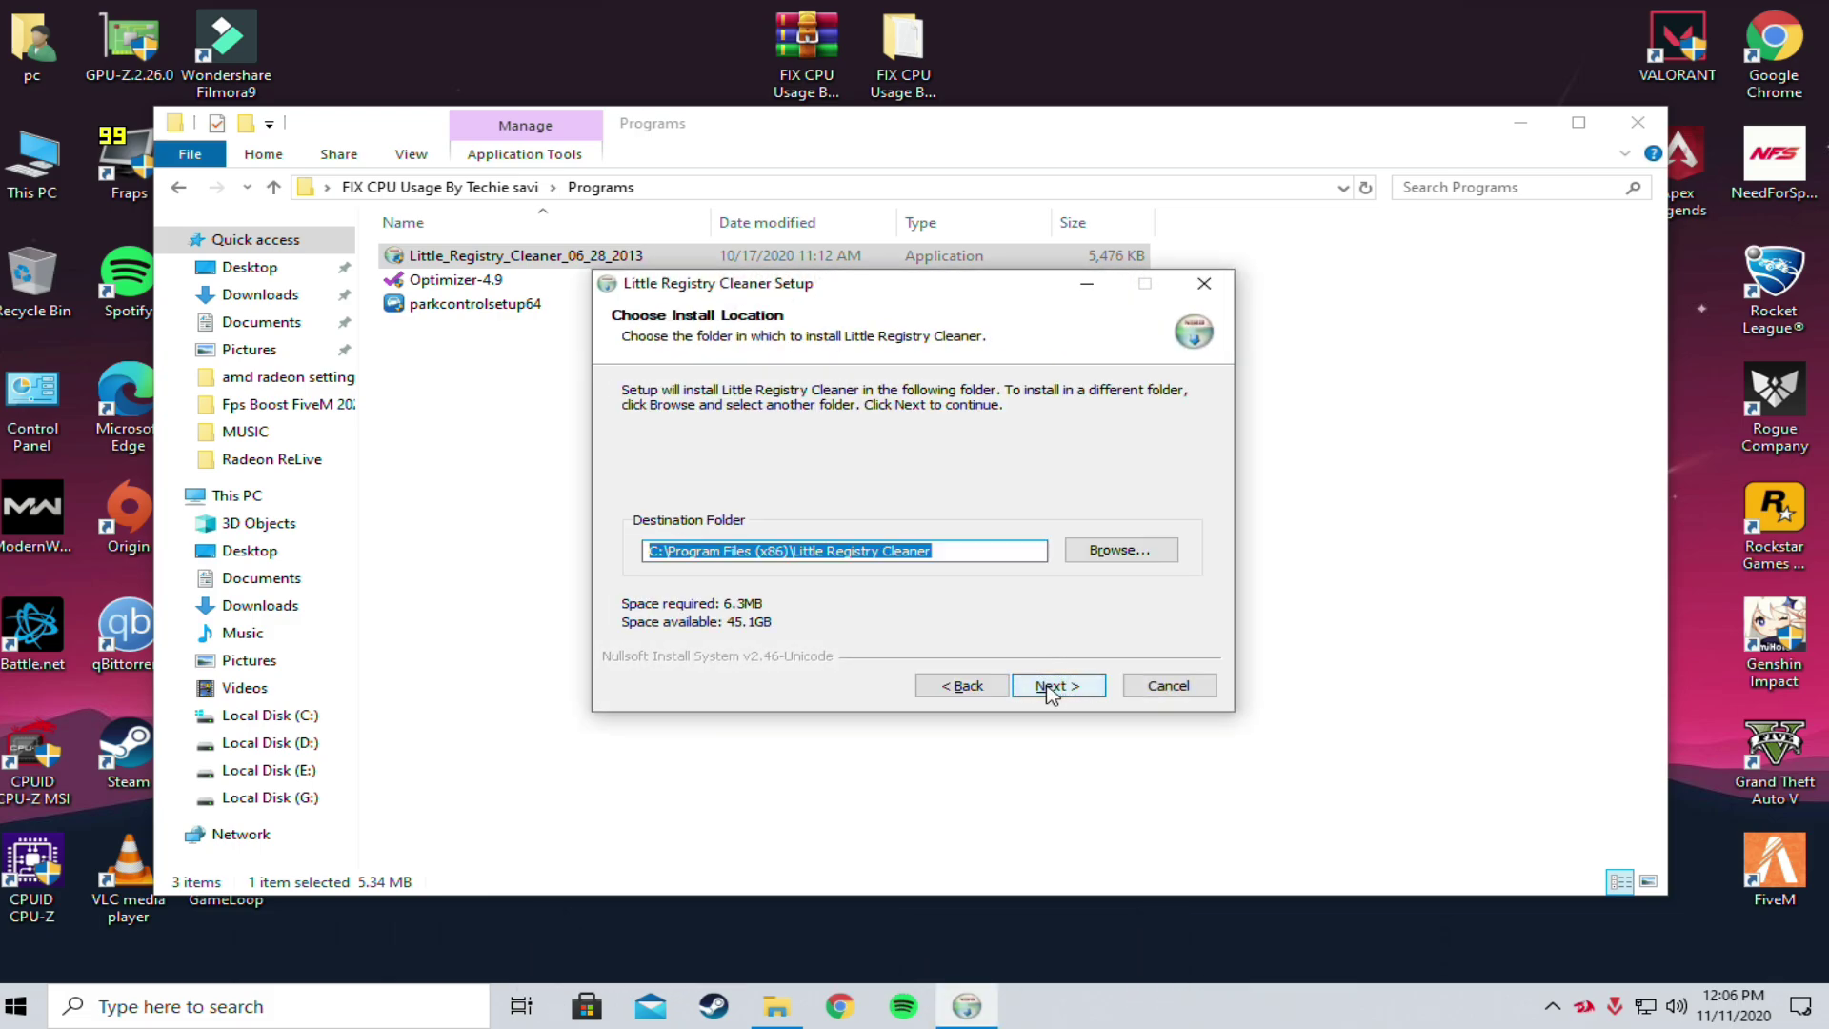
click(1053, 687)
click(1053, 688)
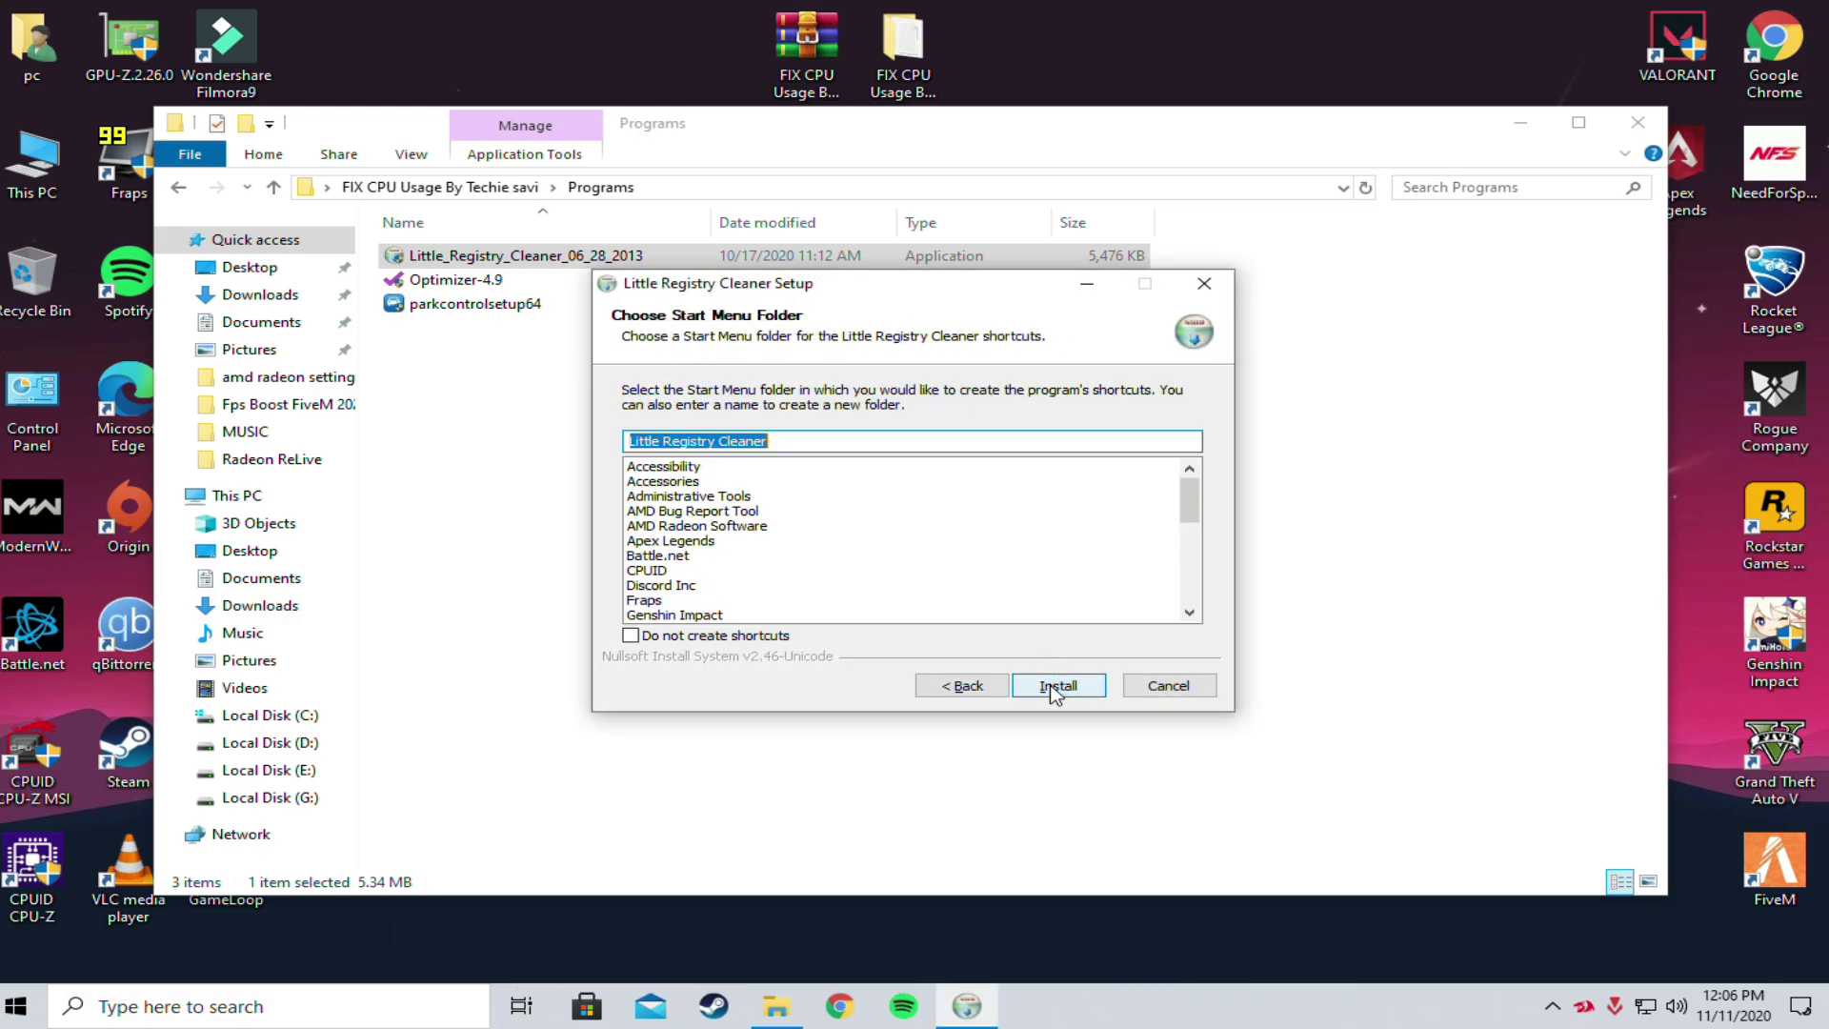
click(1053, 687)
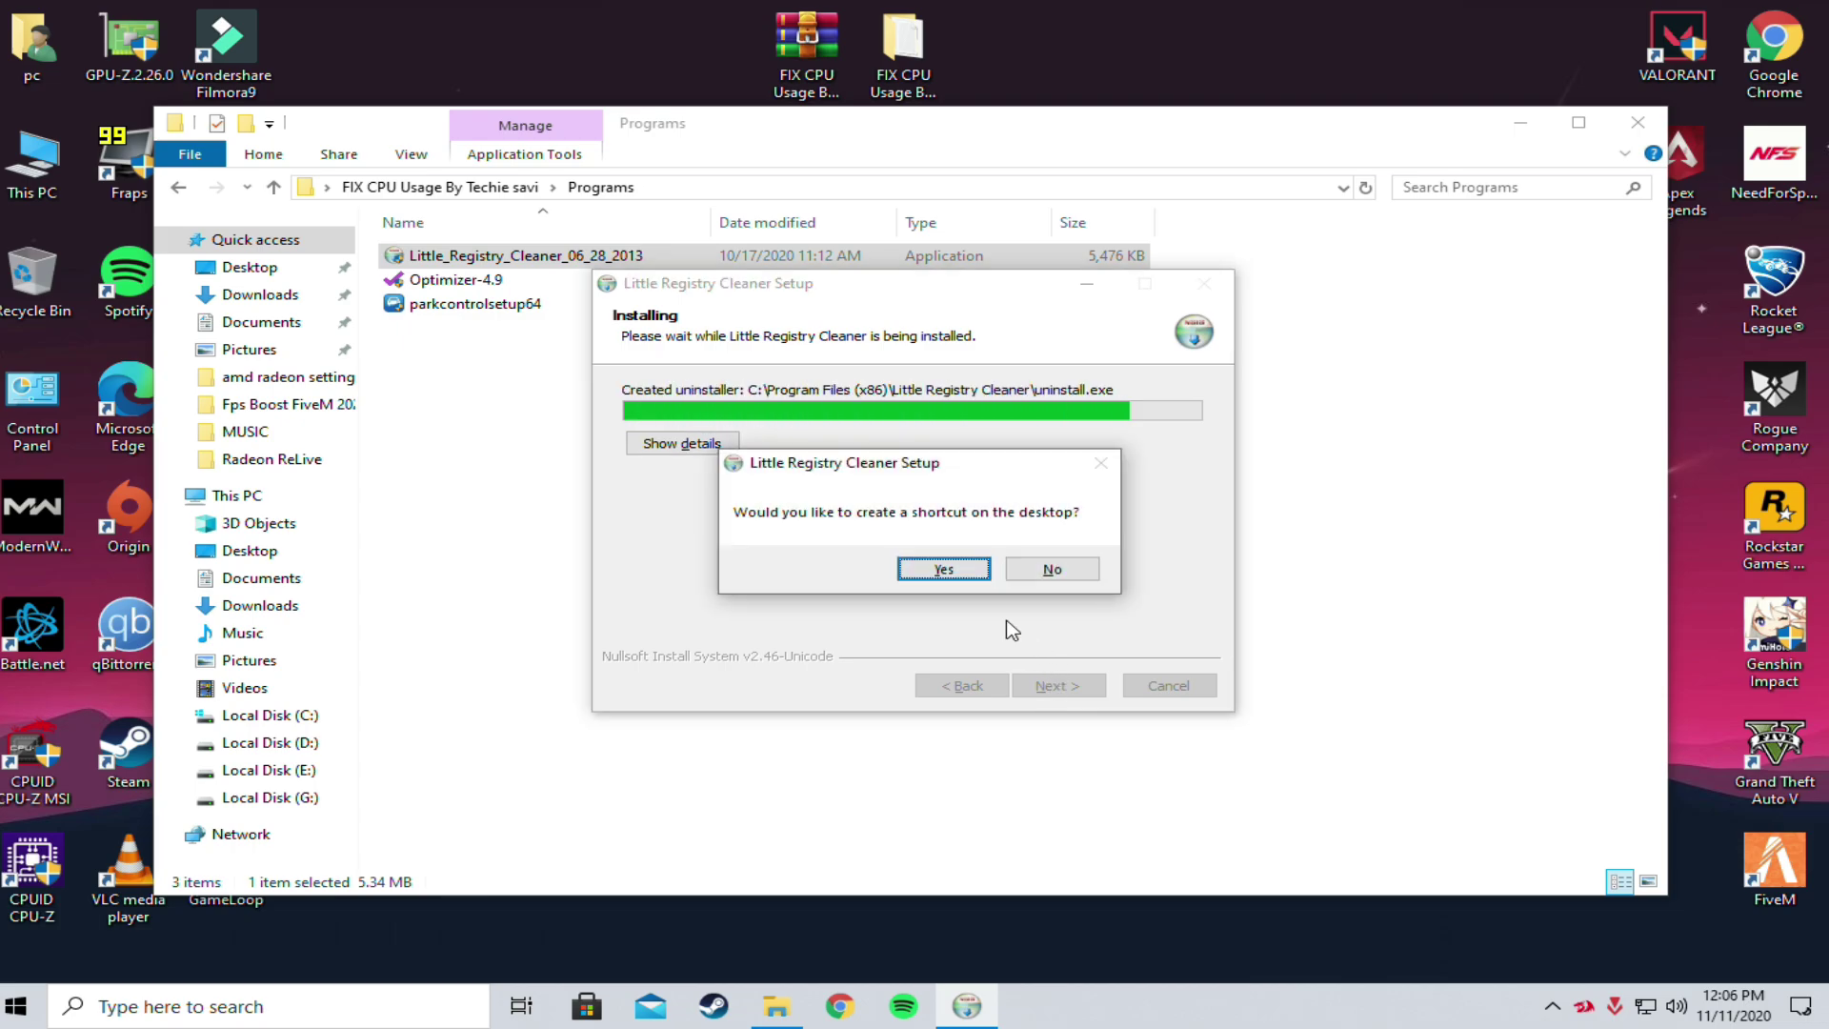
click(934, 569)
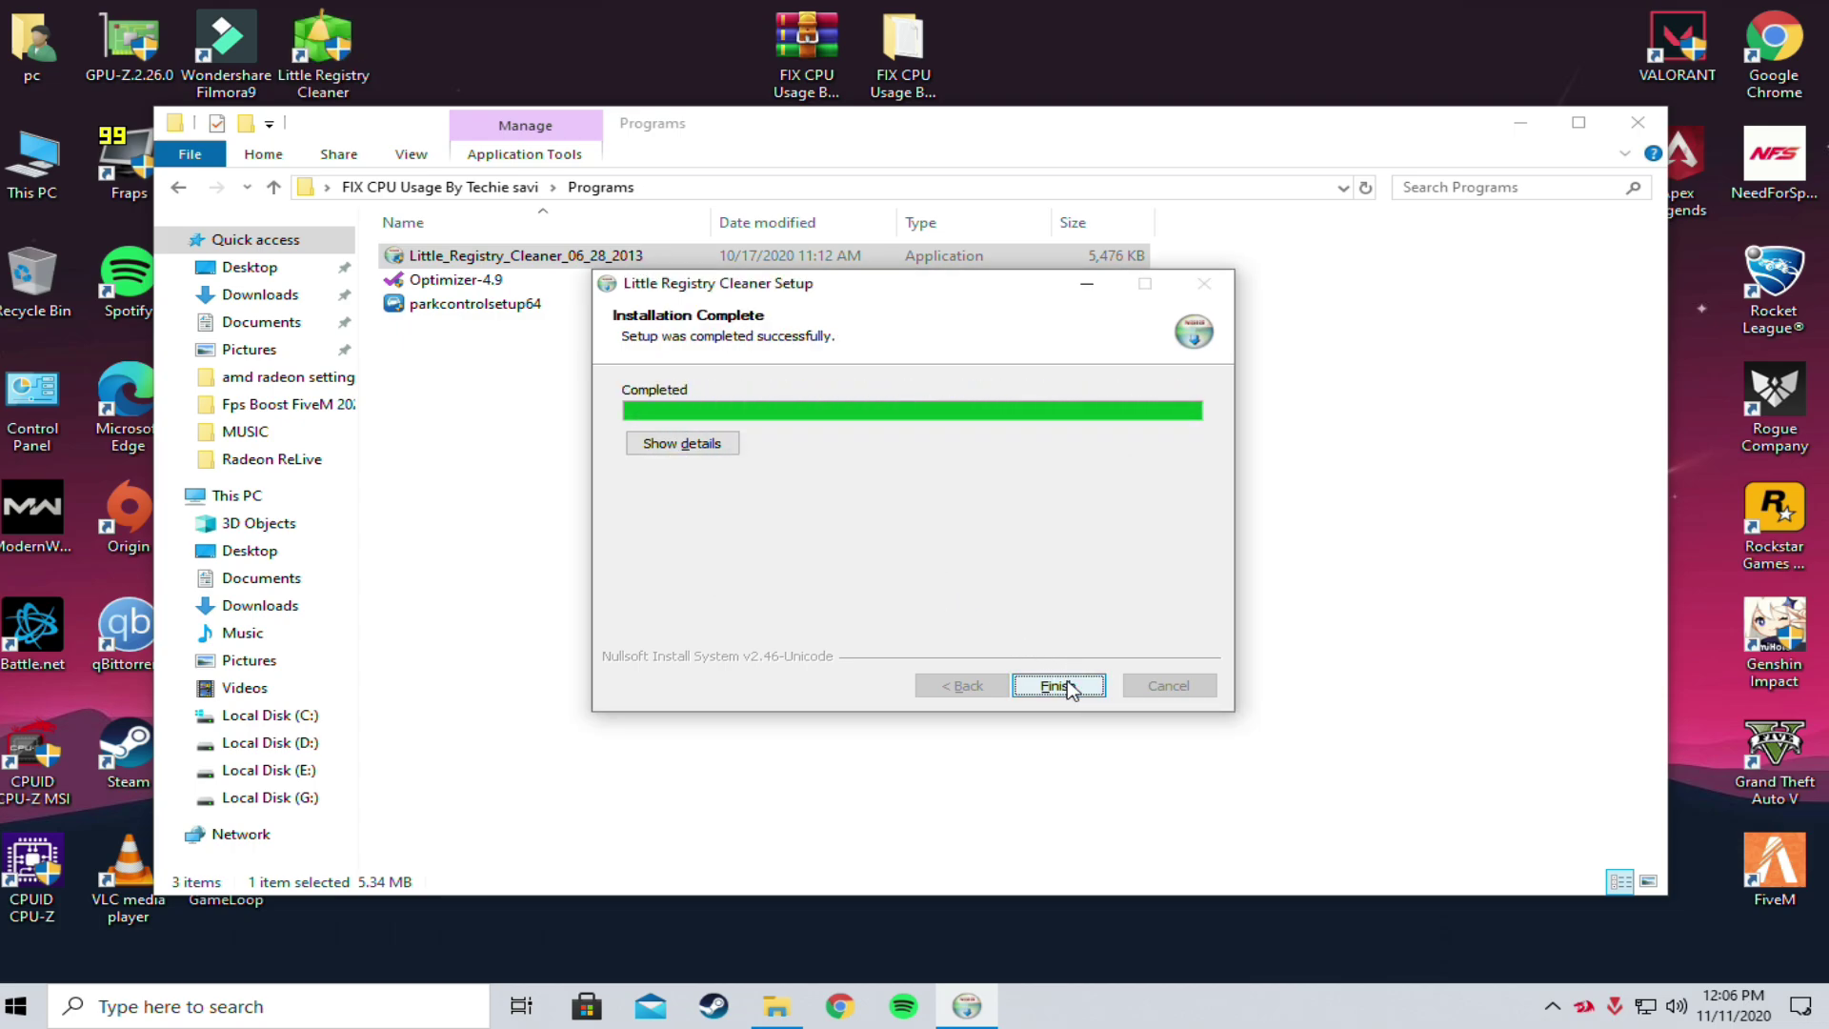
click(1046, 680)
click(1038, 682)
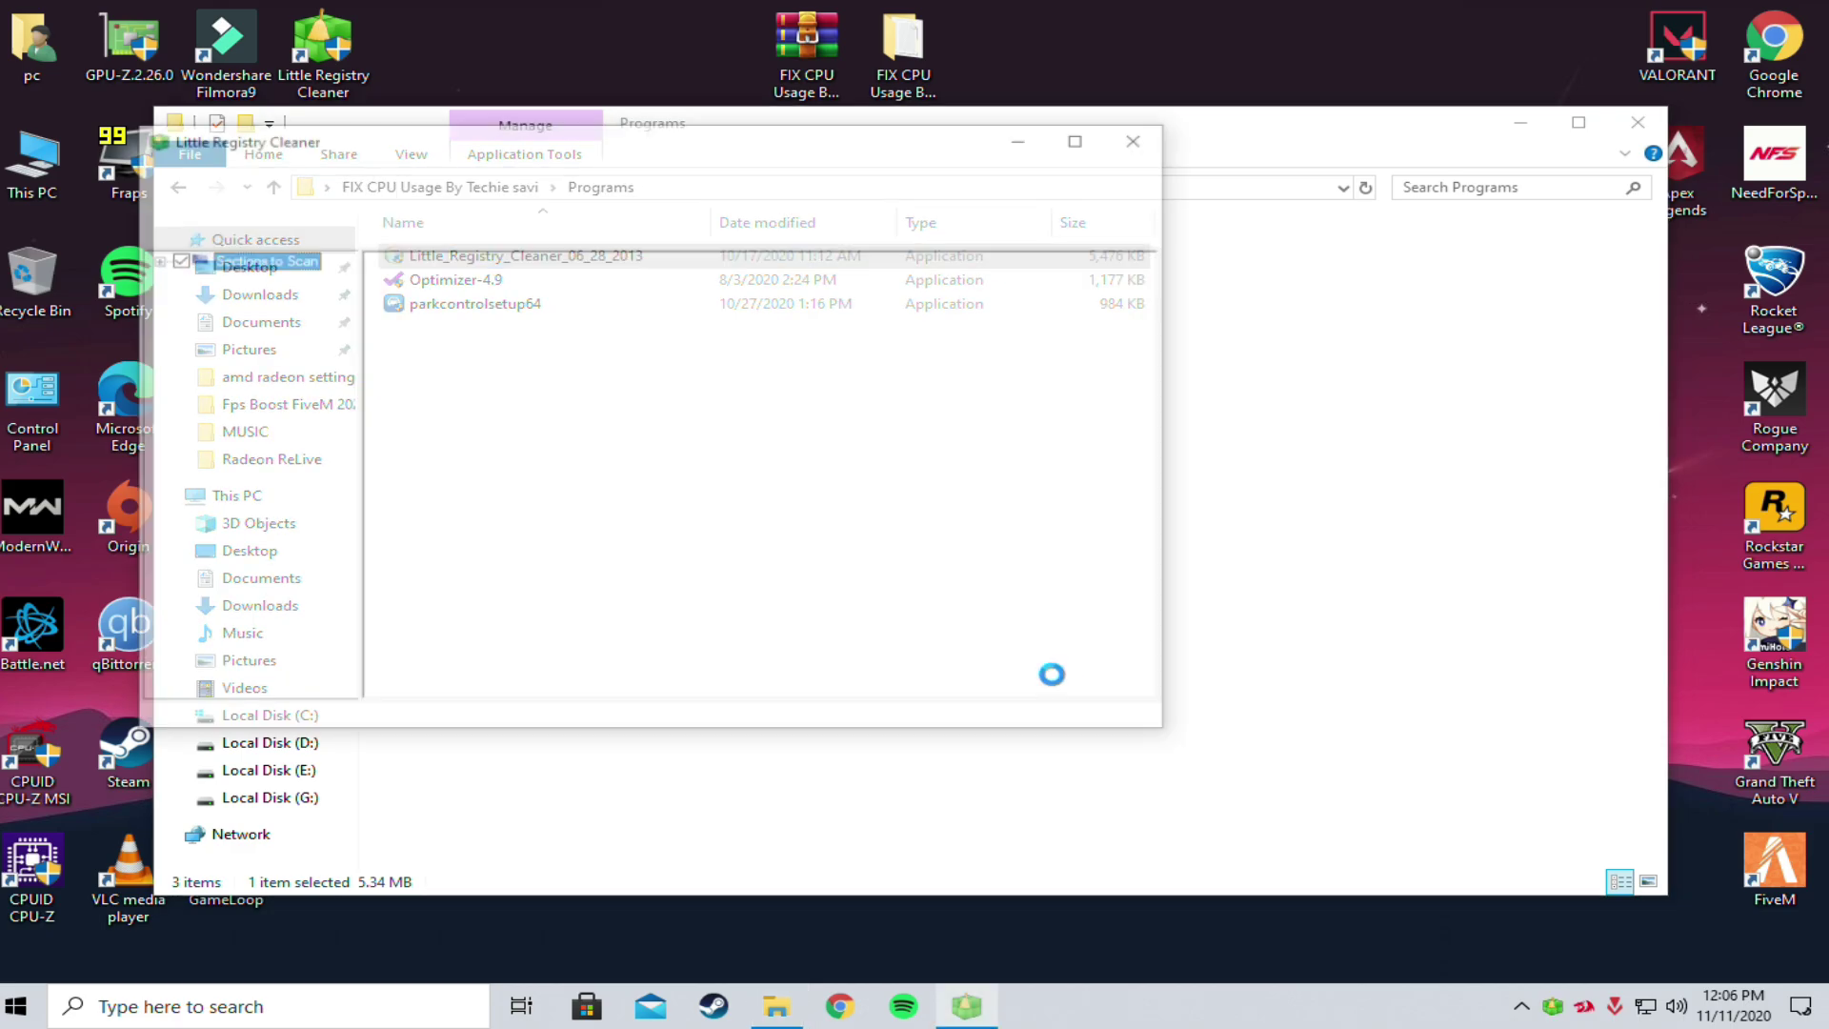
- Scan all registry sections with Little Registry Cleaner, close the scan log and fix the listed problems
drag(283, 141, 559, 186)
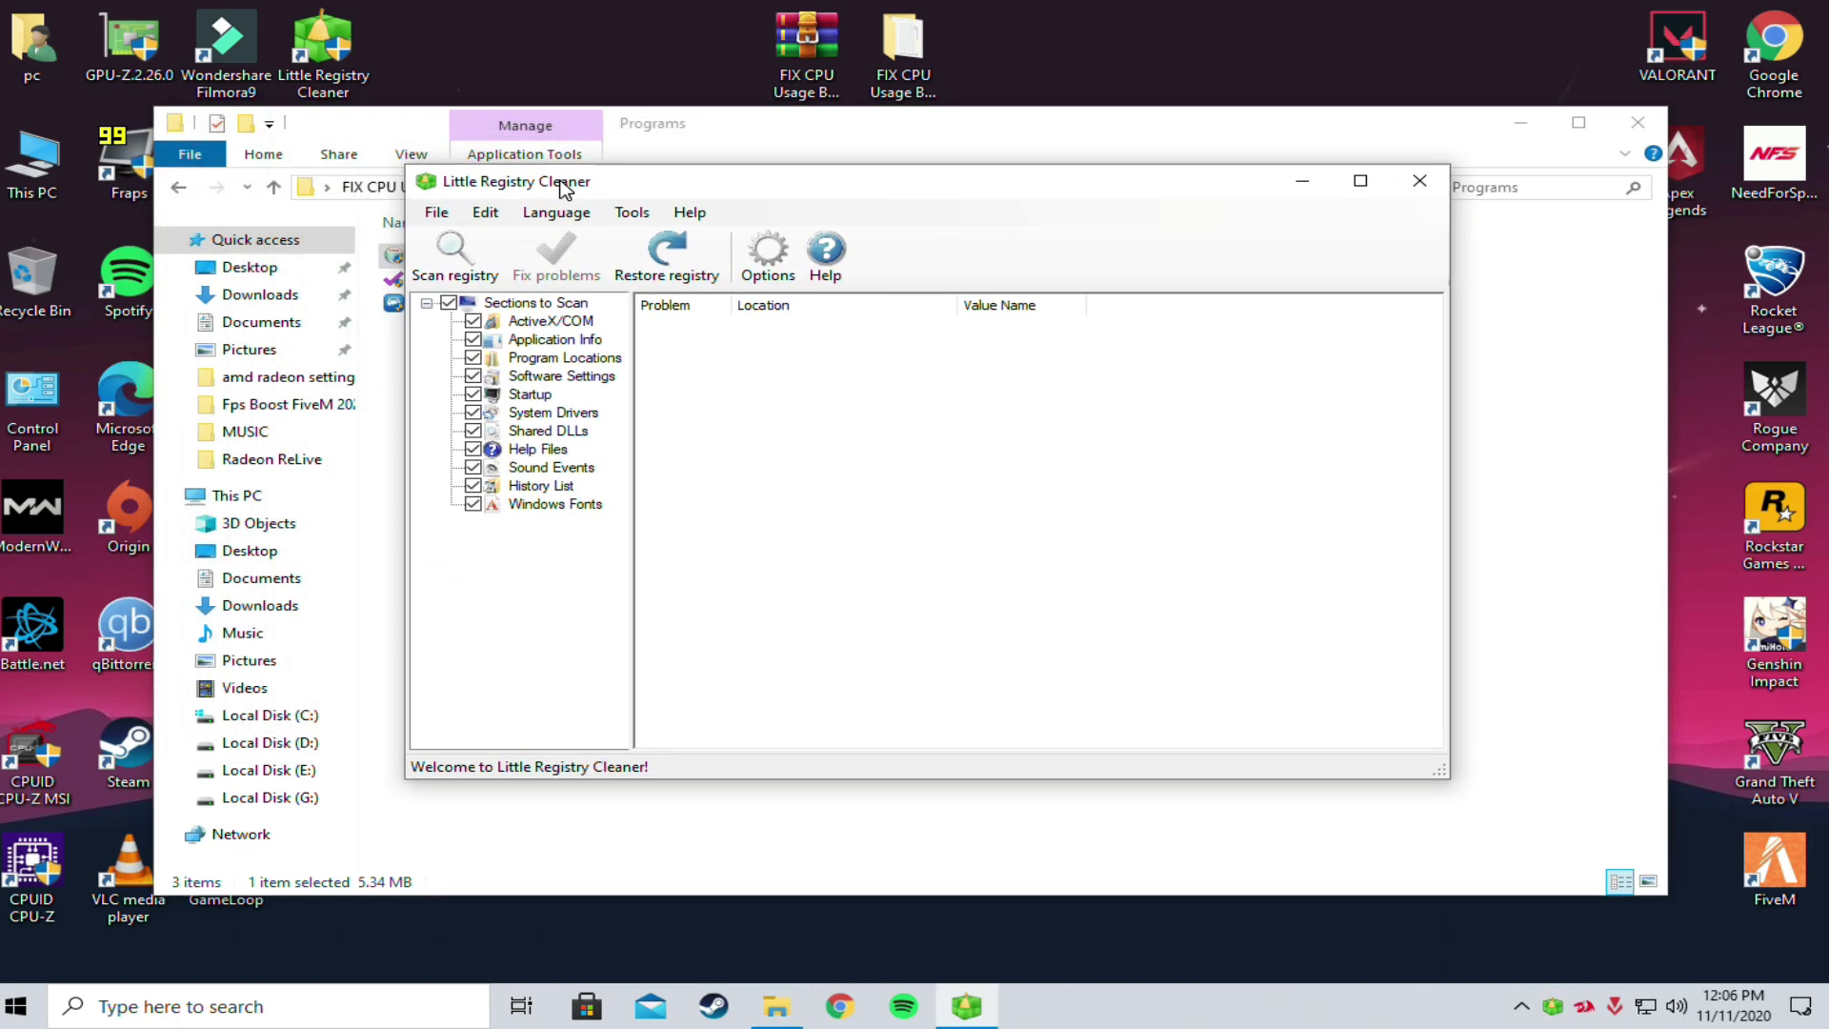
click(455, 271)
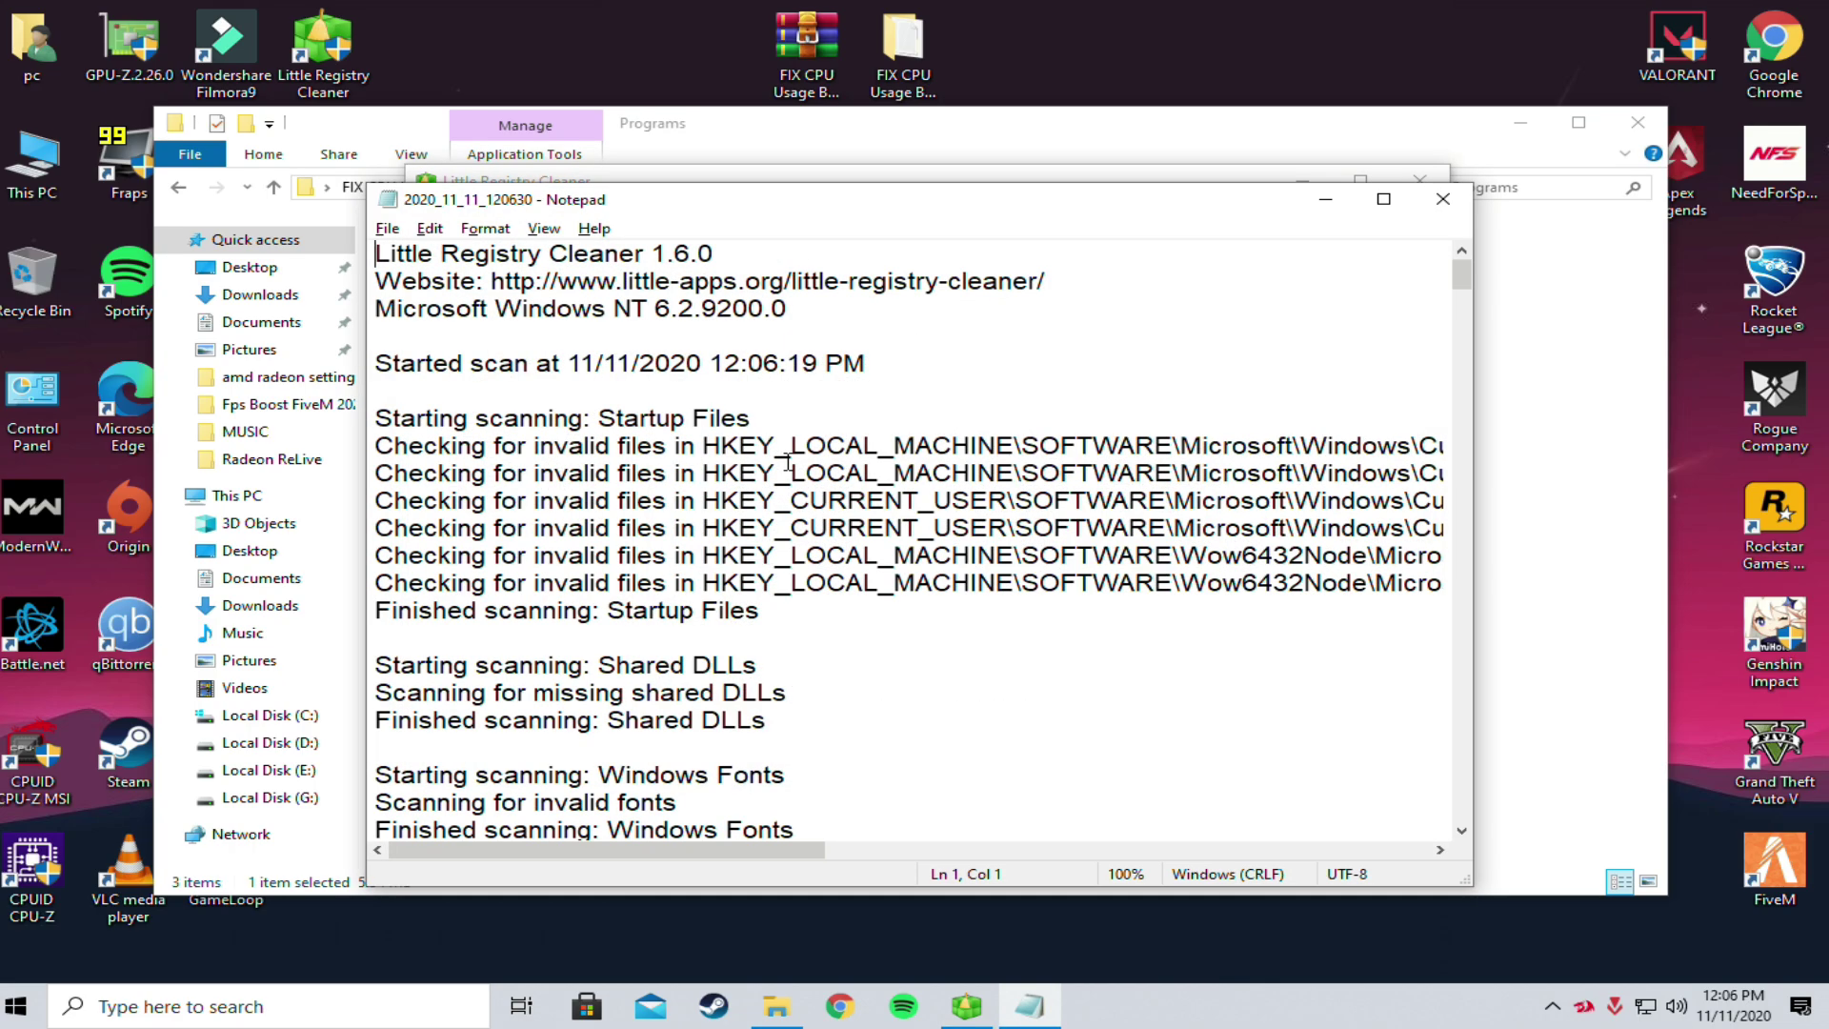
click(1442, 198)
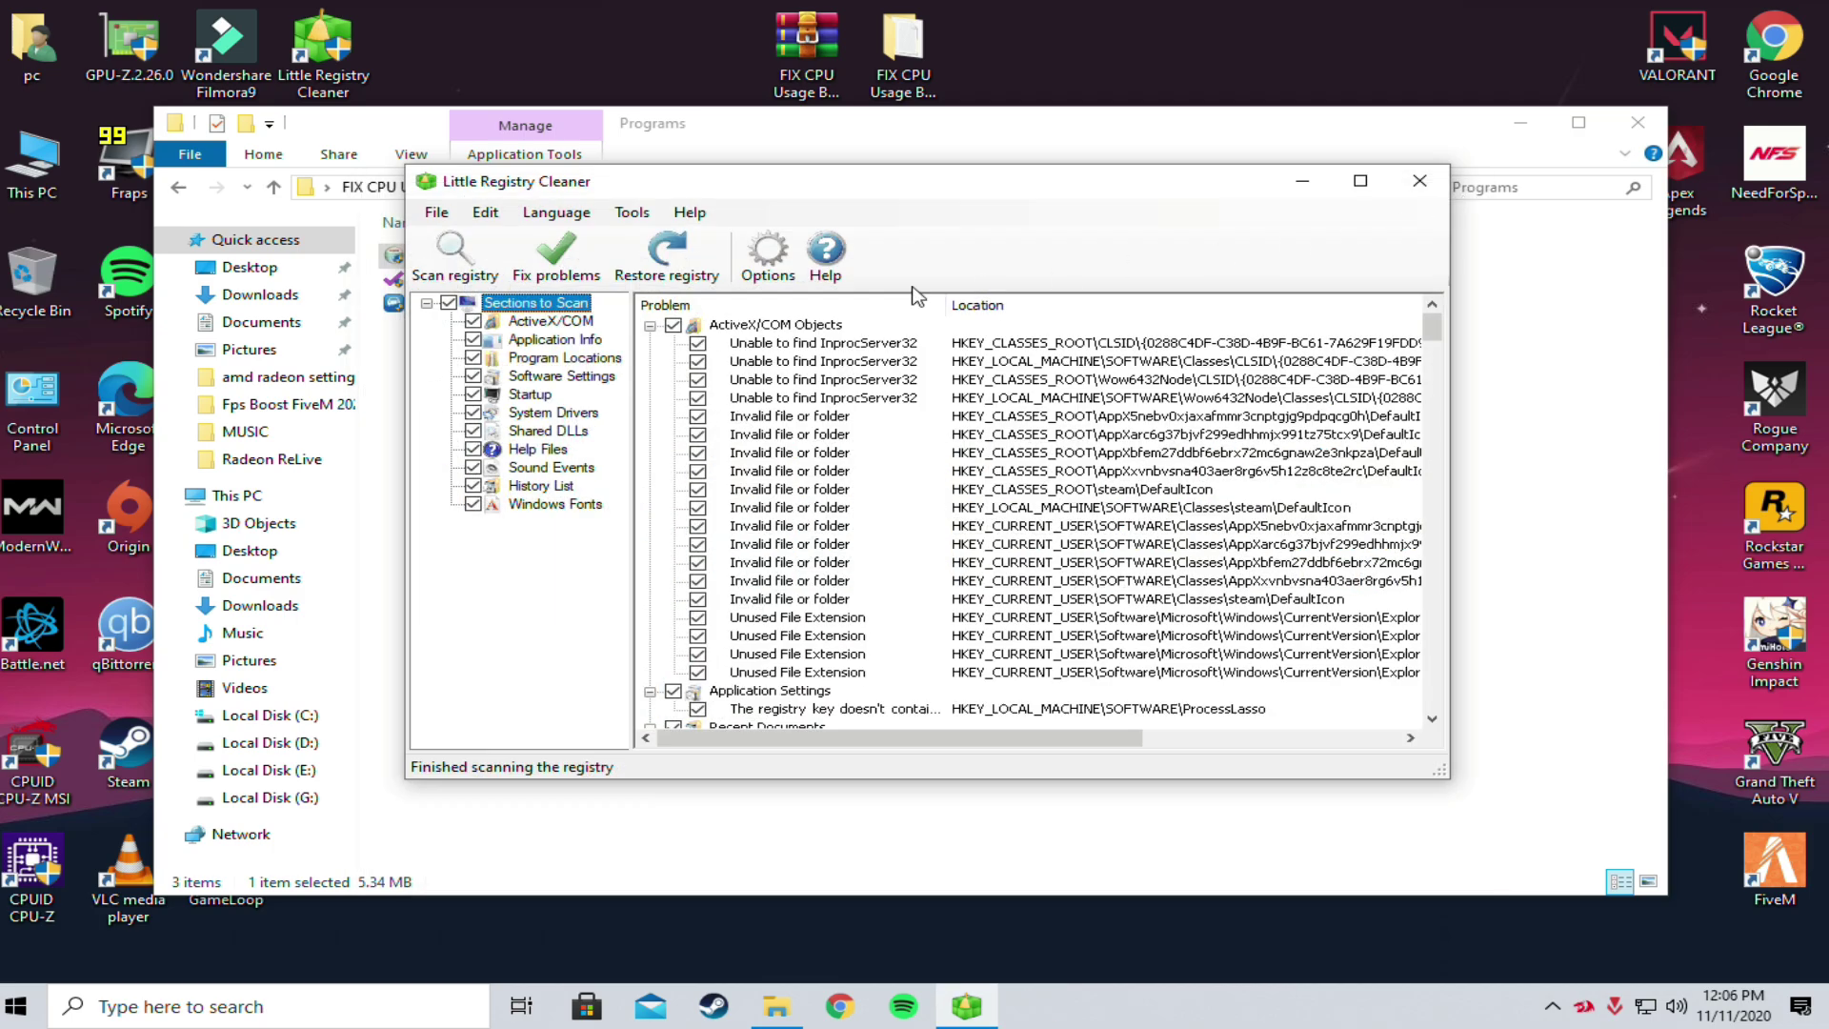
click(568, 259)
click(947, 578)
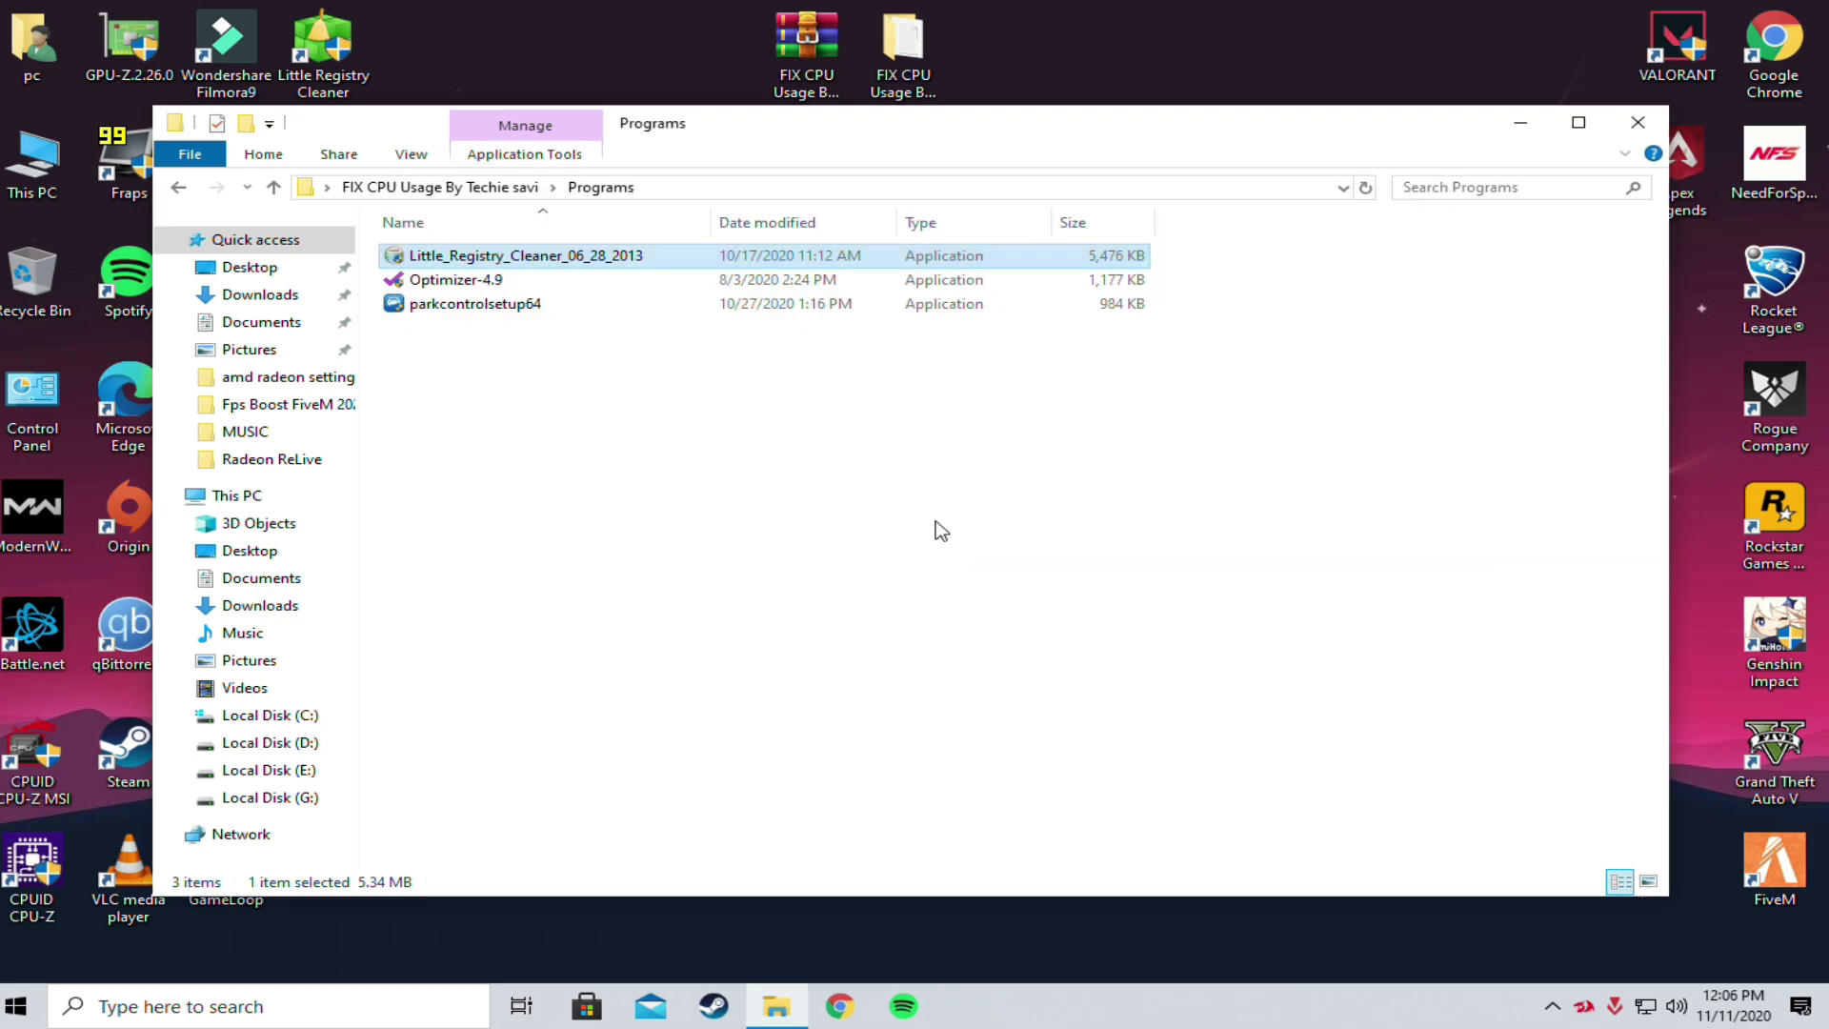
- Run Optimizer-4.9 as administrator, allow it to make changes and keep Disable SmartScreen on among the universal tweaks
click(467, 281)
right_click(466, 281)
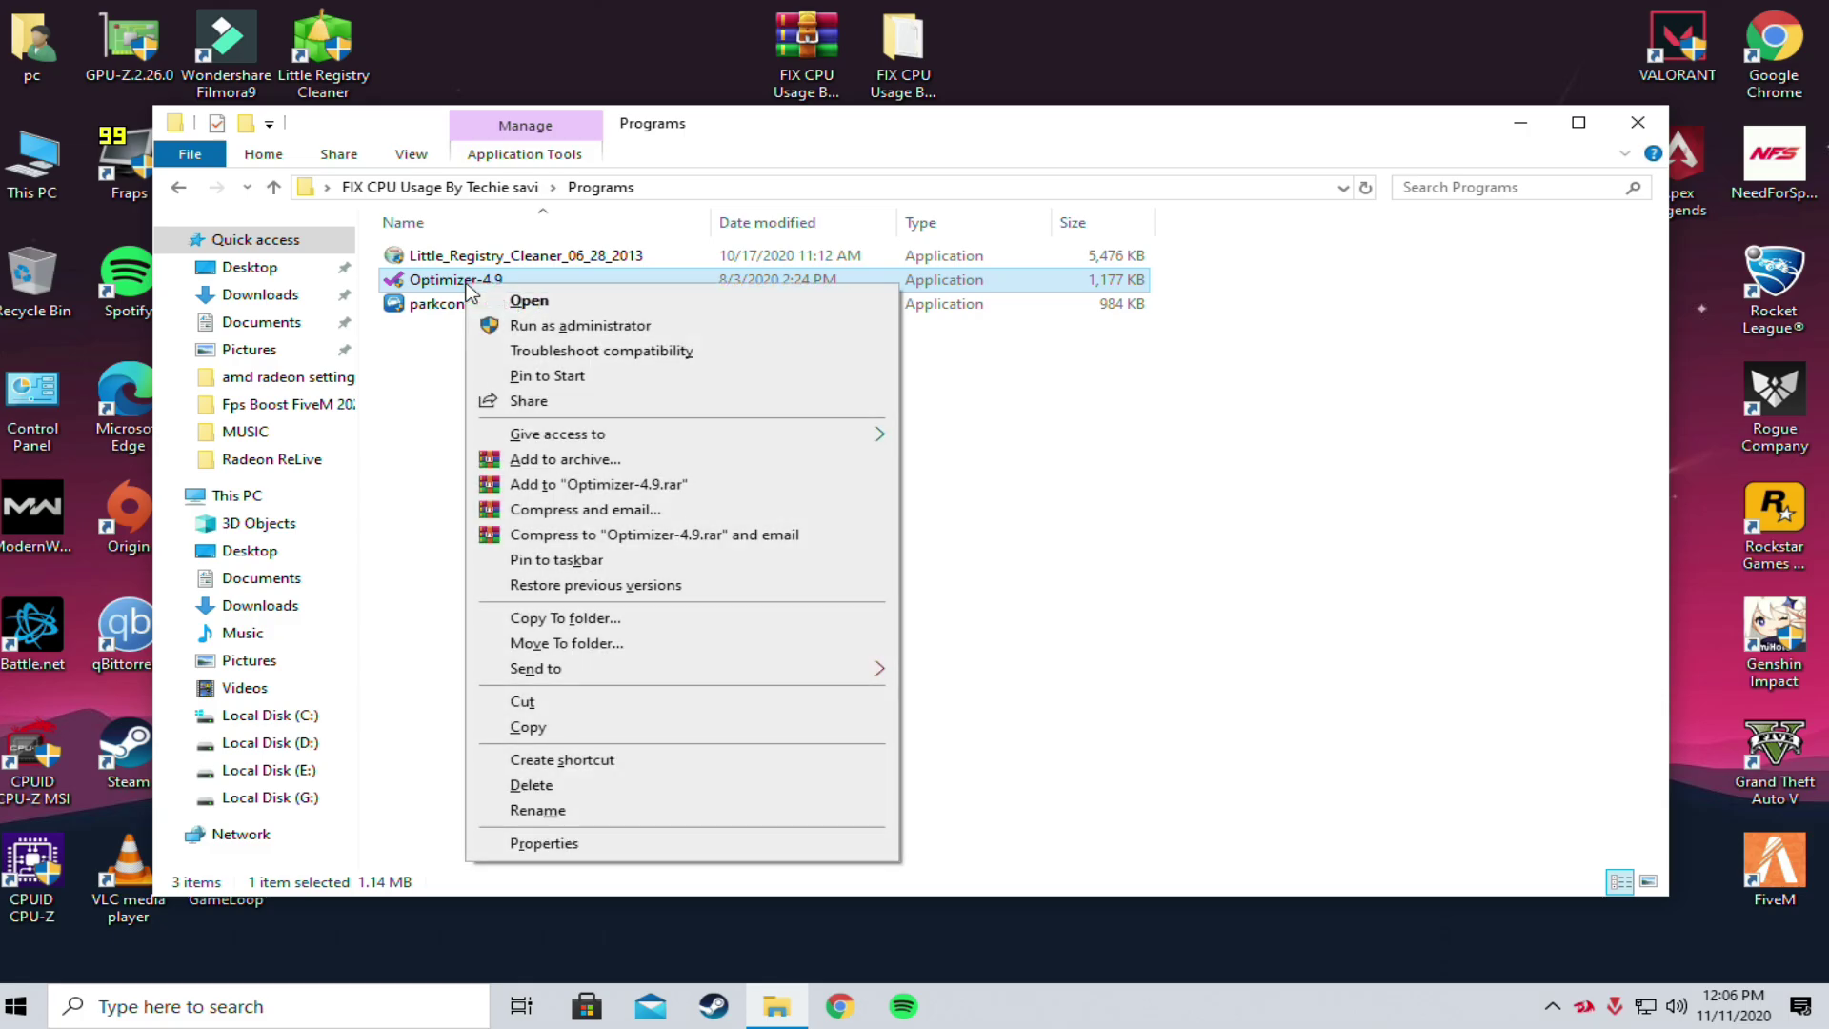
click(495, 327)
click(782, 667)
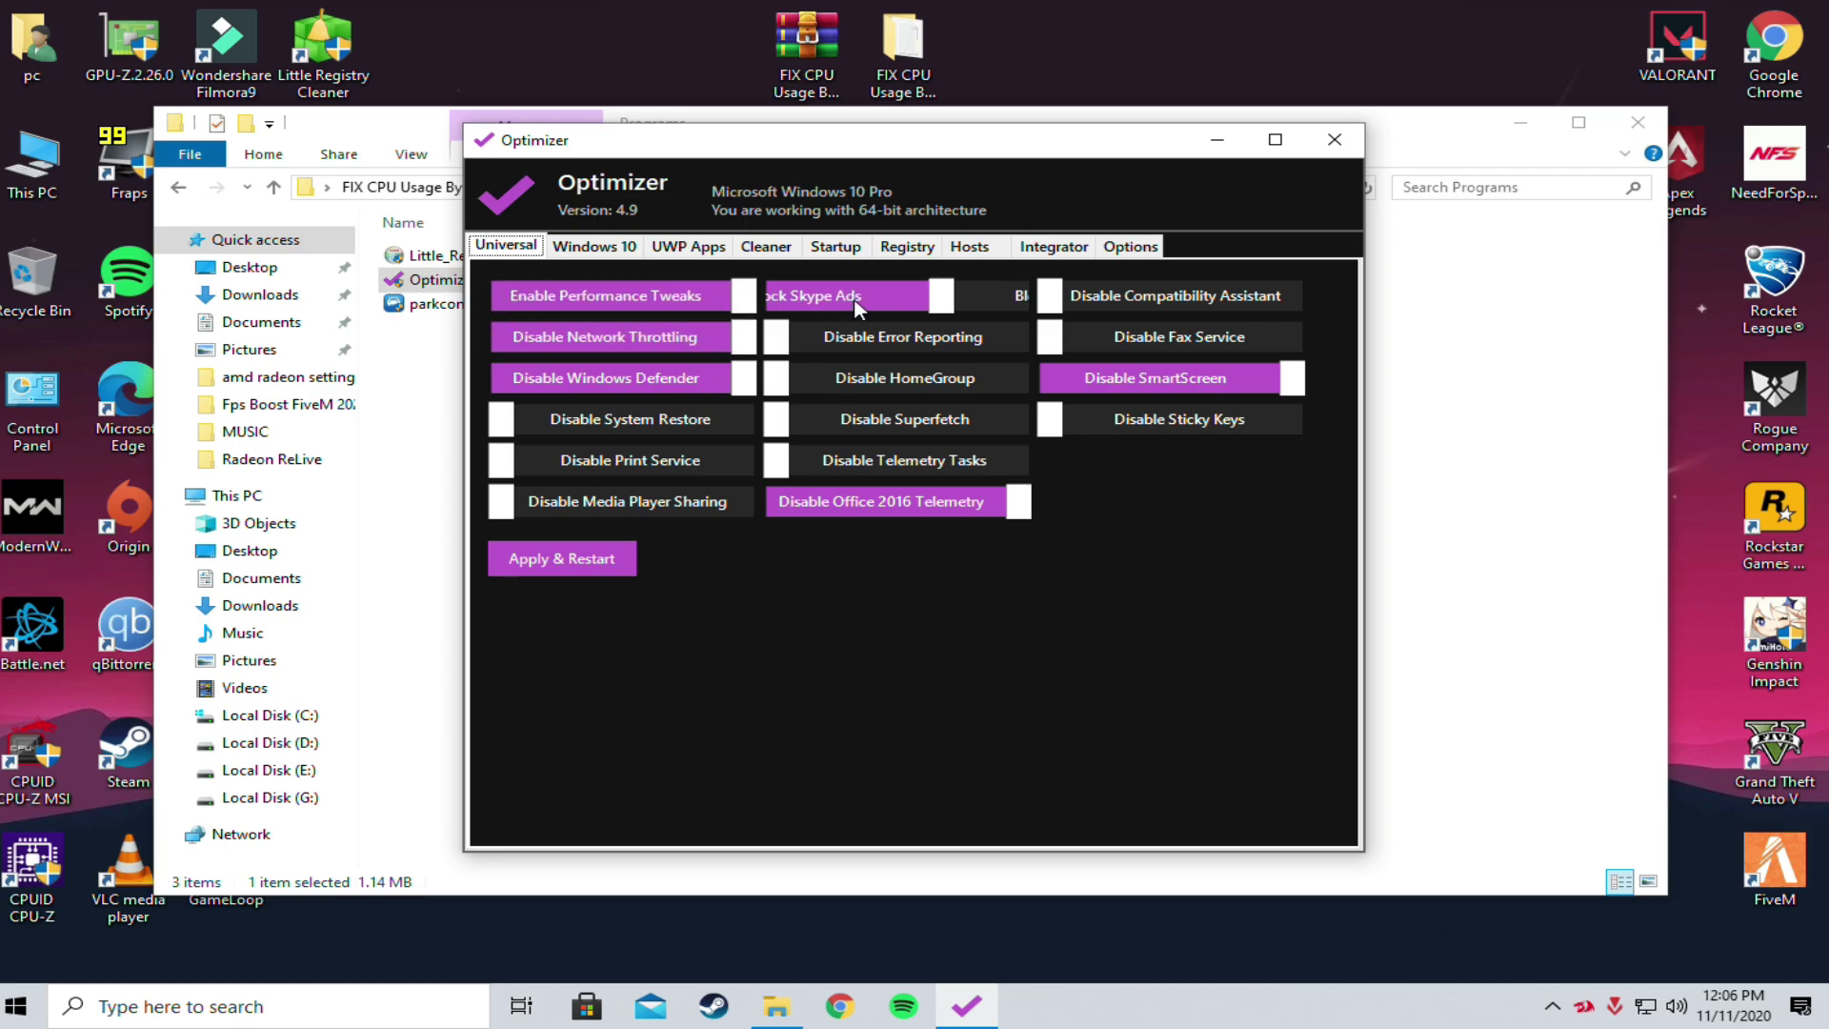
click(1200, 388)
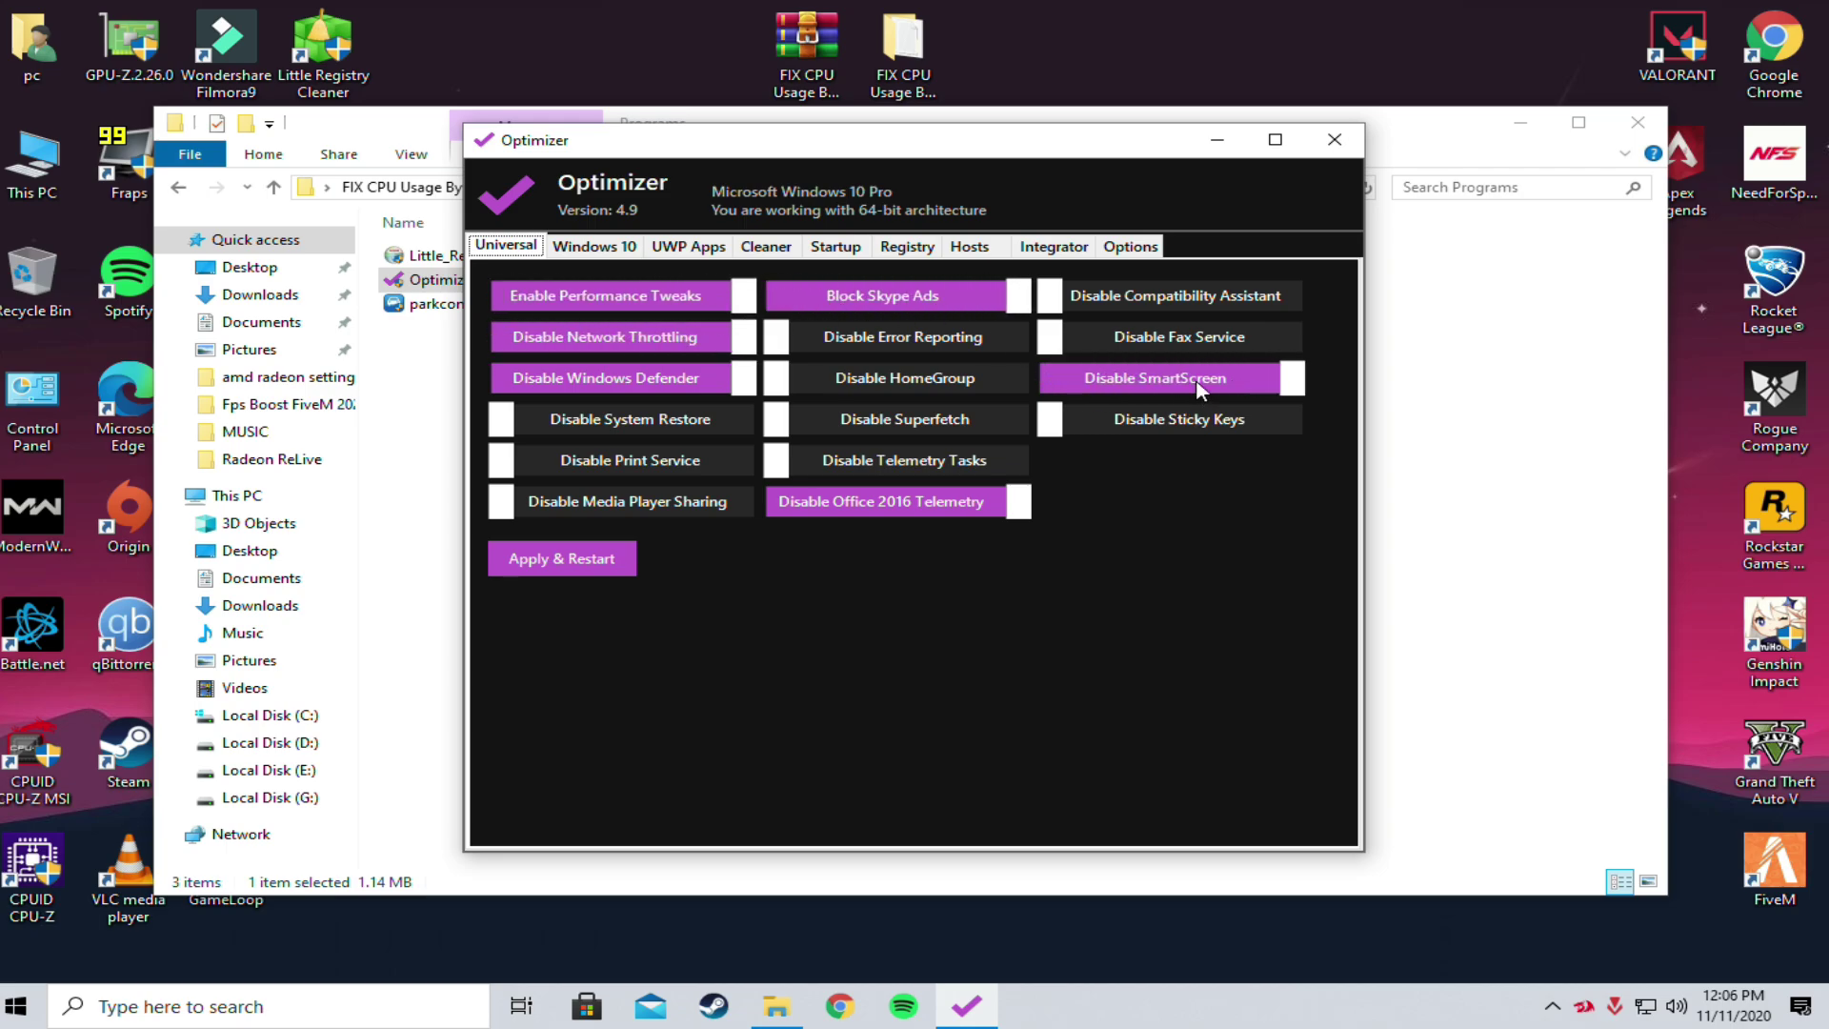
- Toggle Disable Start Menu Ads, Disable Xbox Live, Disable Game Bar and Disable Cortana off and back on in the Windows 10 tweaks
click(602, 247)
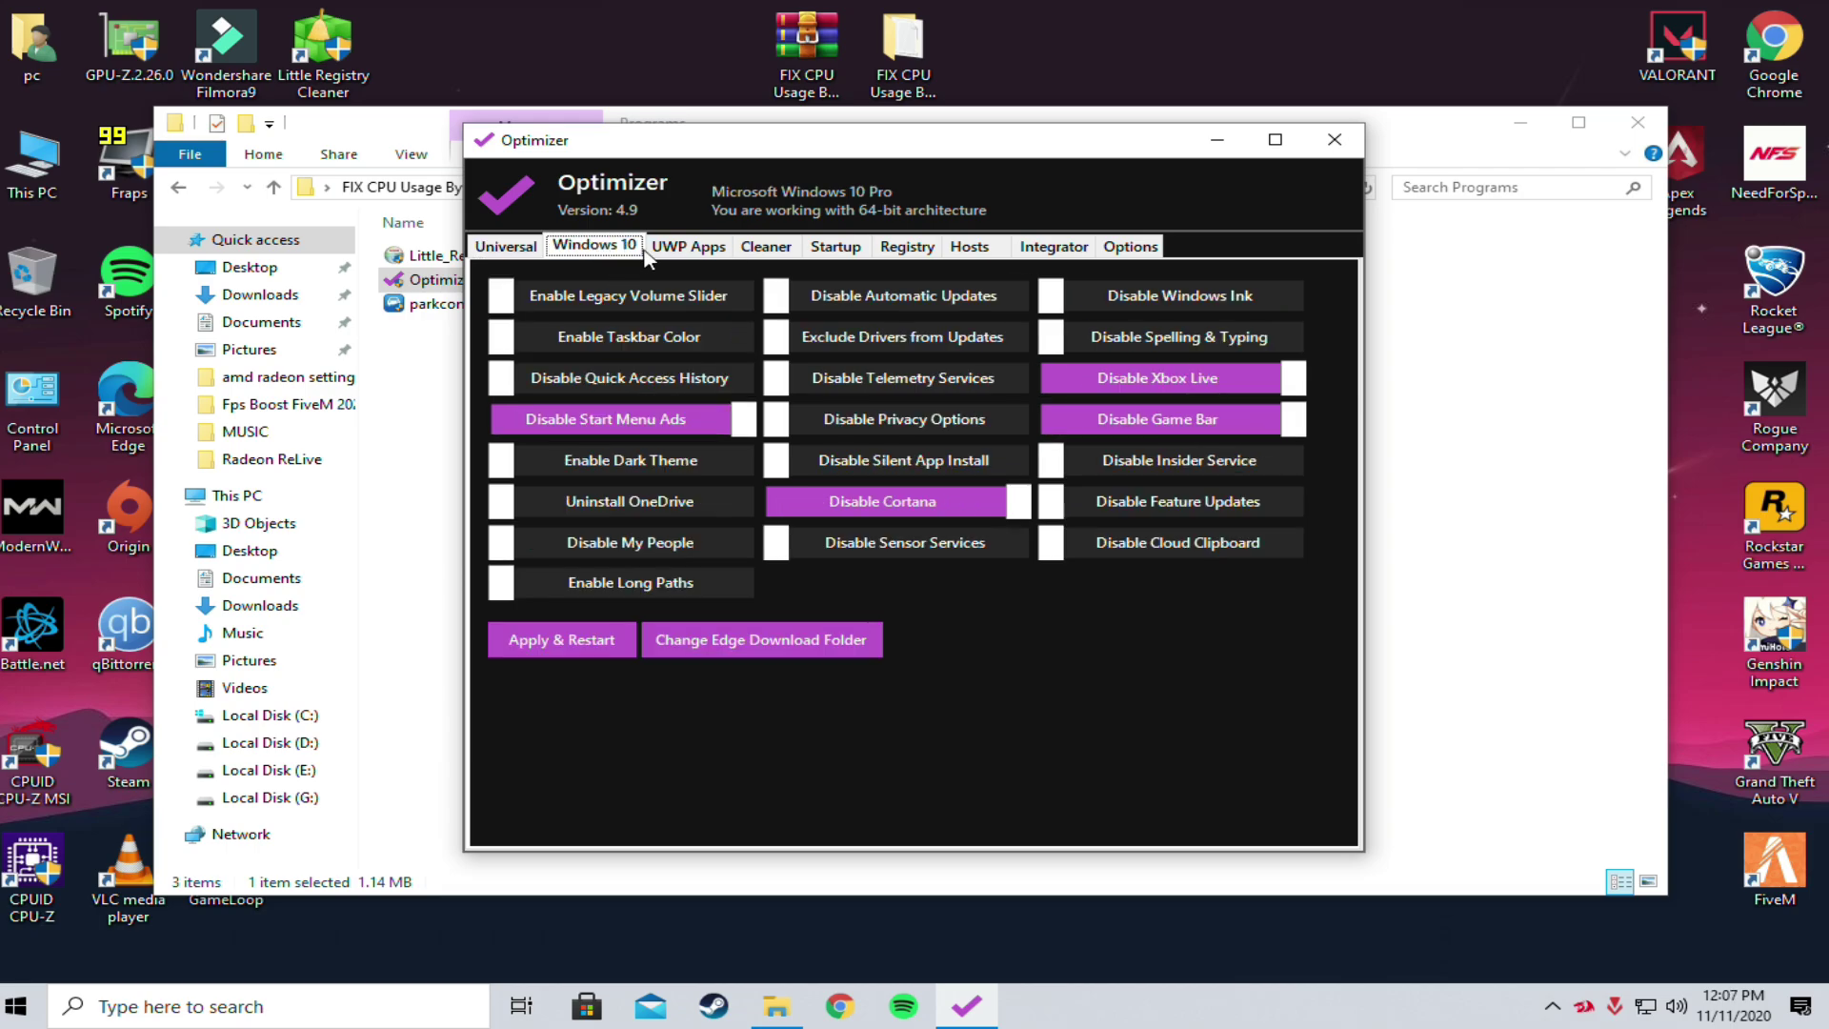
click(592, 421)
click(592, 421)
click(1205, 381)
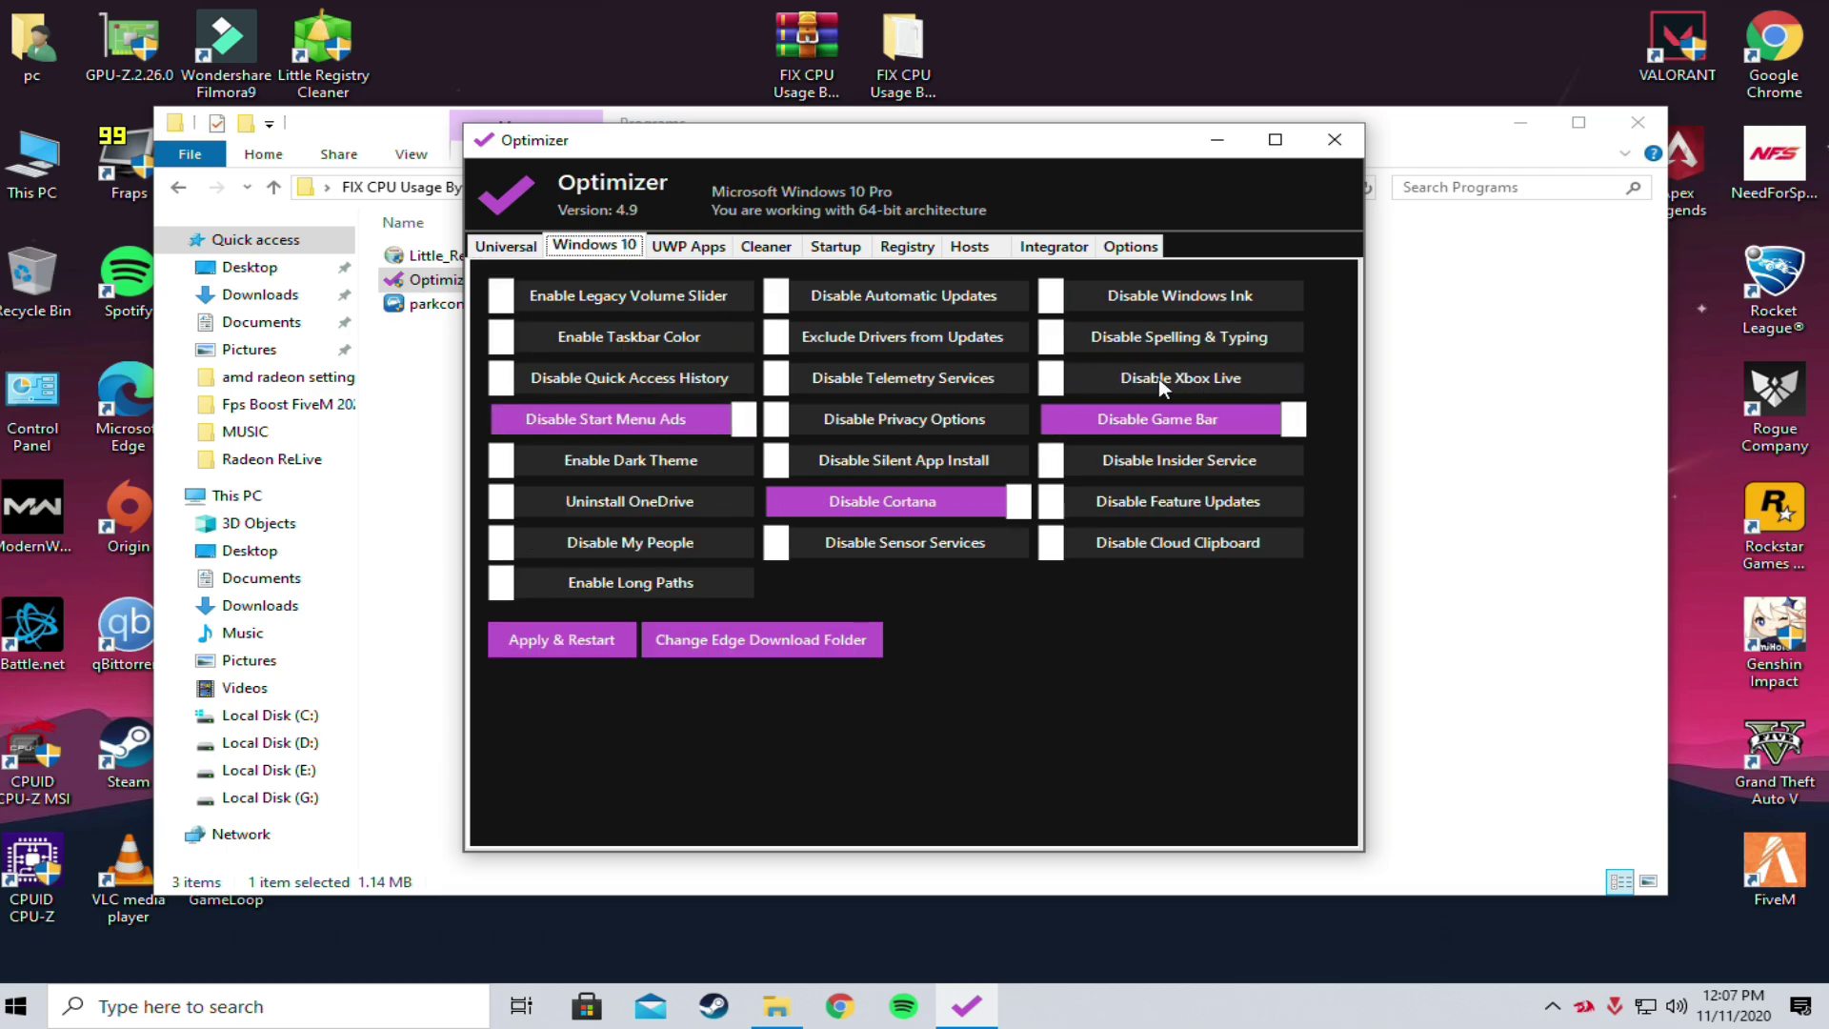
click(1205, 381)
click(1148, 424)
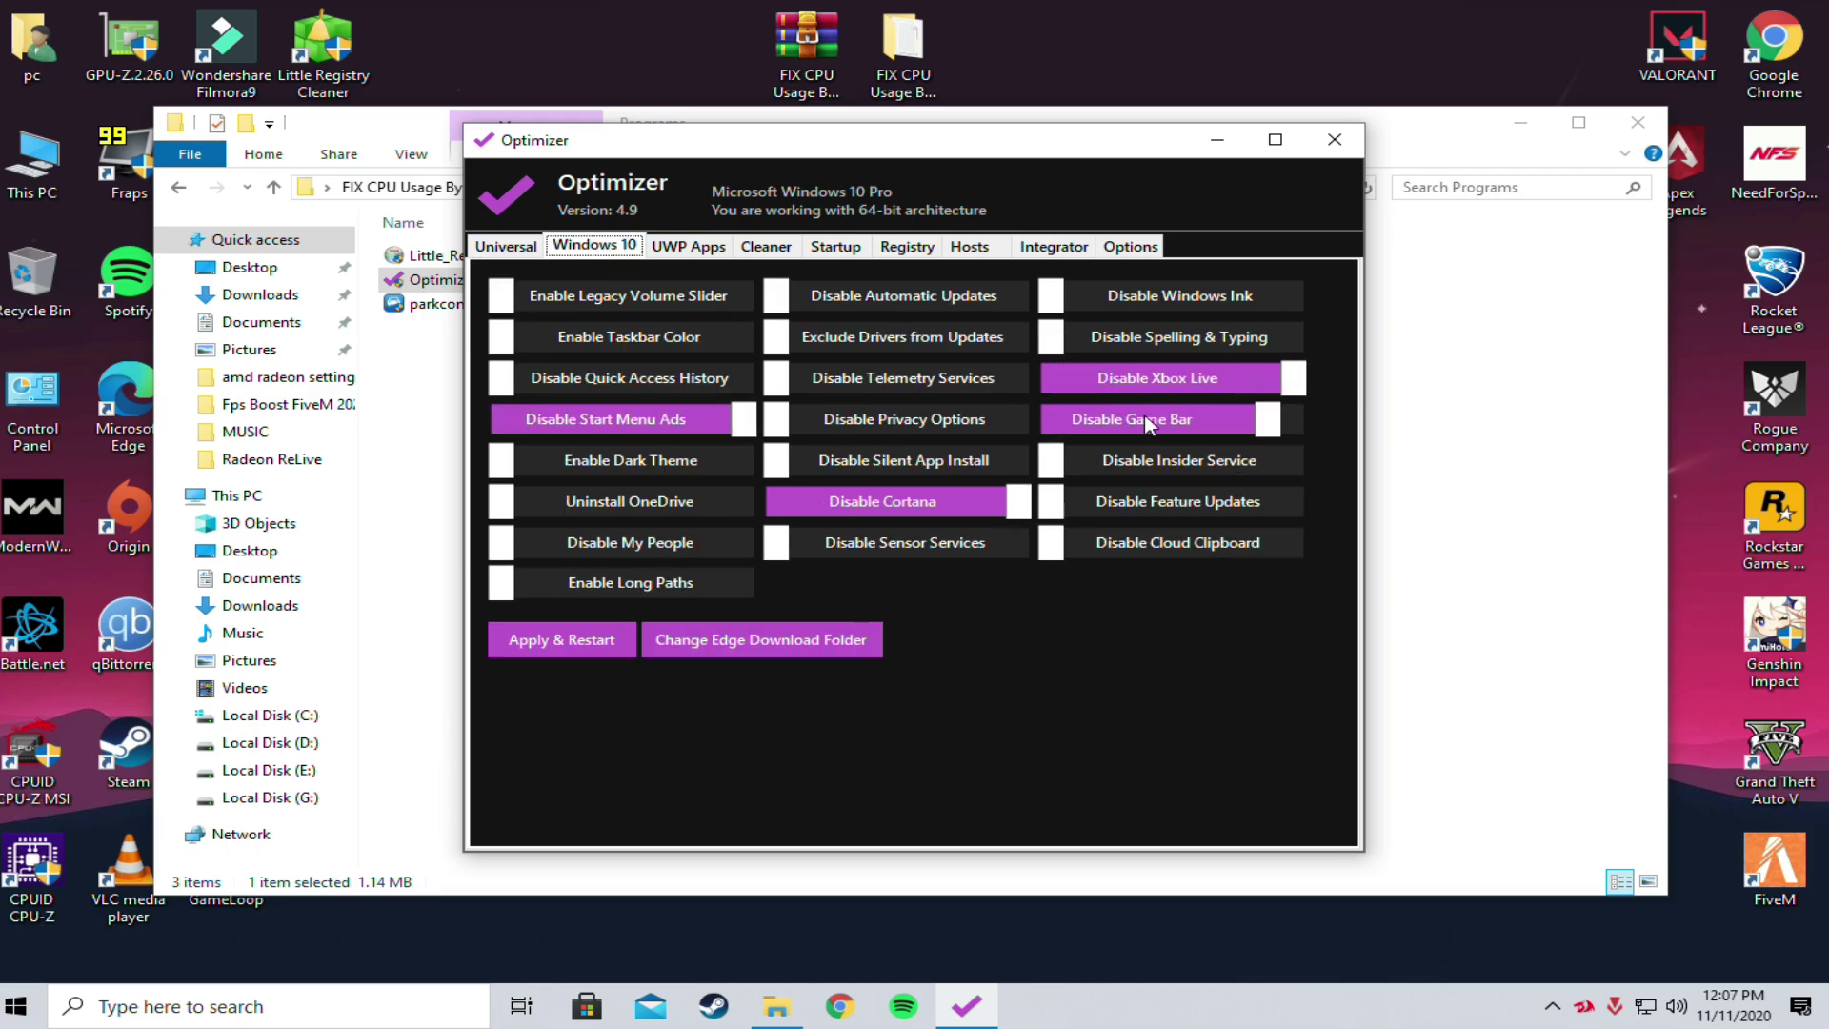
click(918, 493)
click(892, 491)
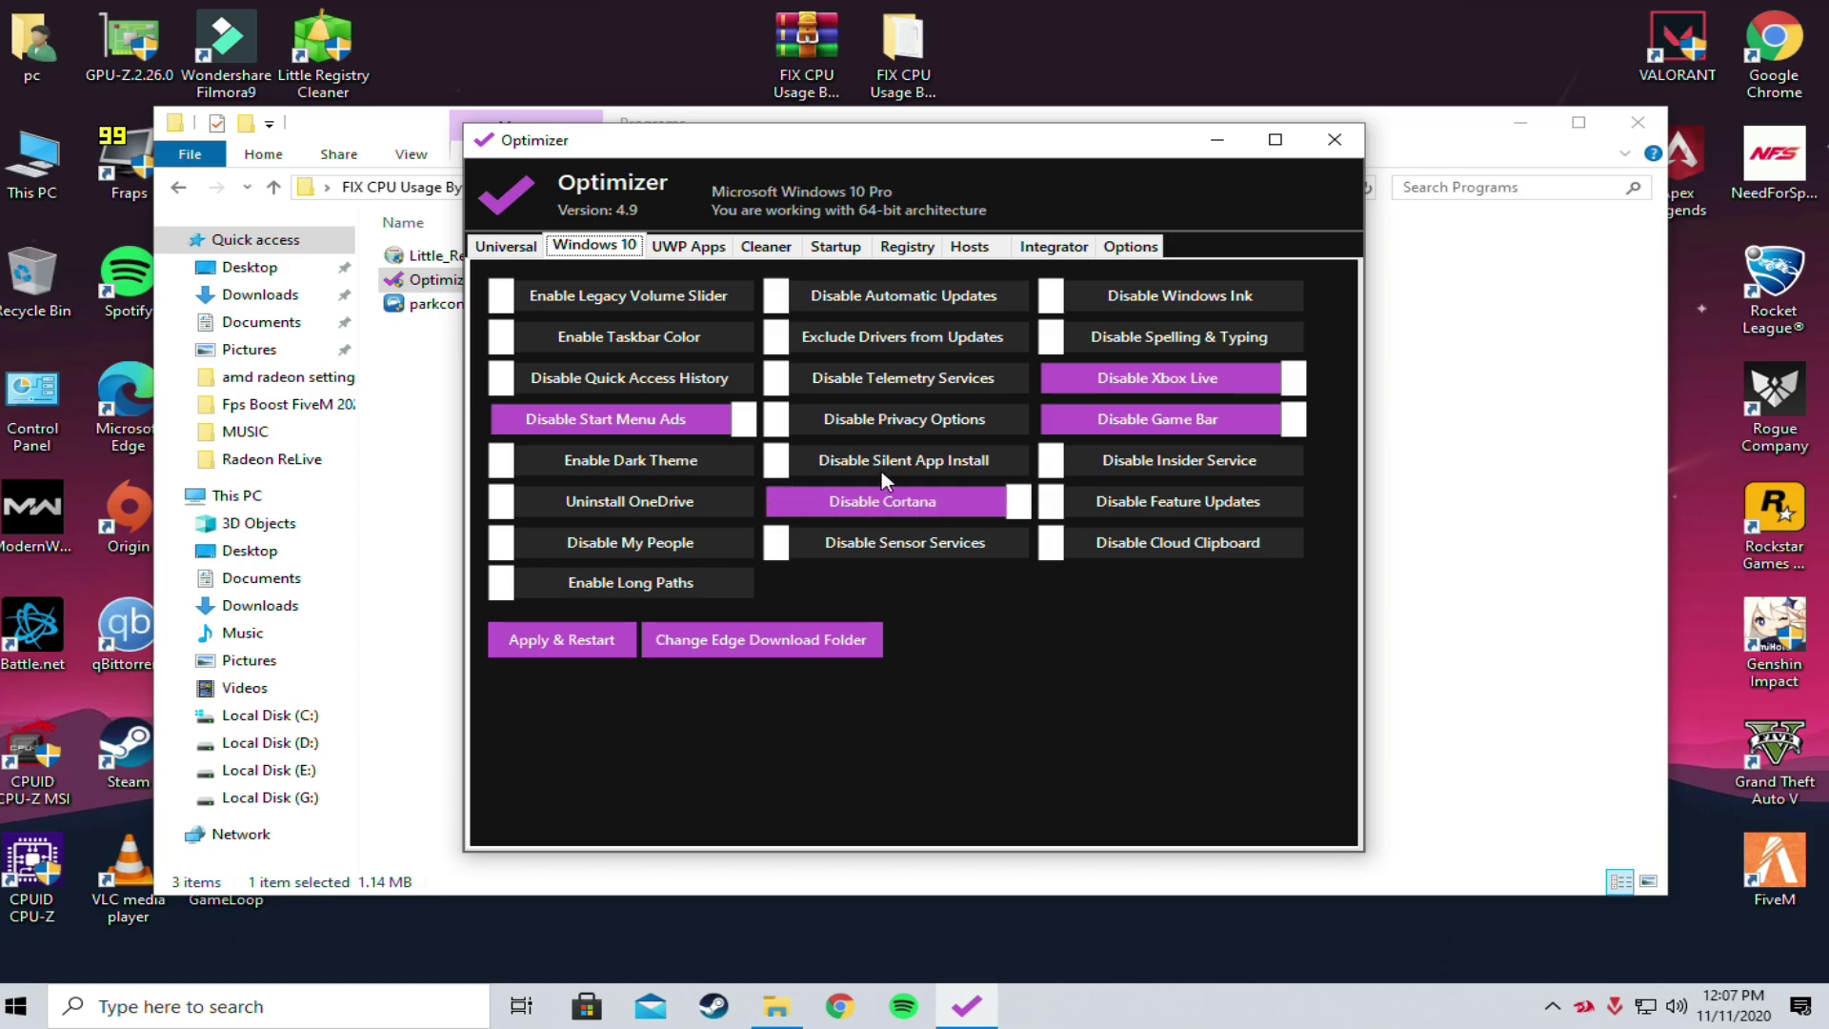
- Apply the selected Windows 10 tweaks in Optimizer and close it
click(562, 639)
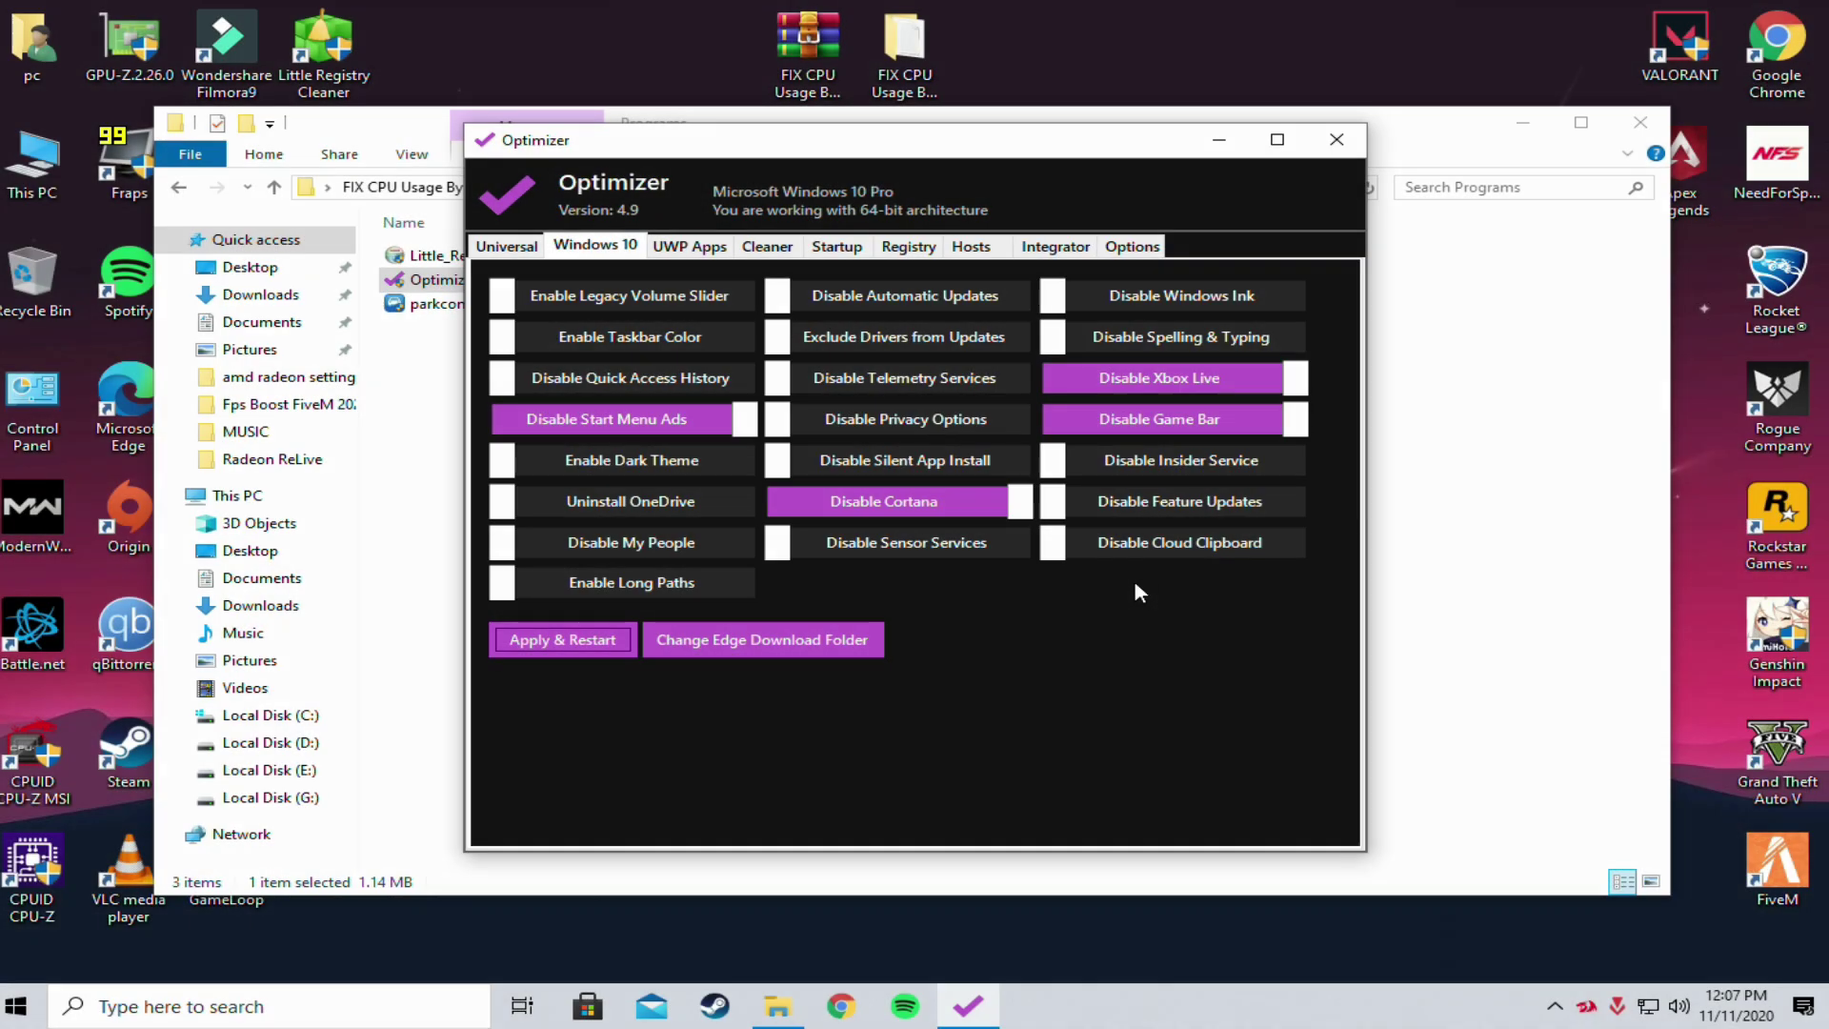
click(1335, 141)
- Run parkcontrolsetup64 and install ParkControl in English with the default components and the default destination folder
double_click(511, 303)
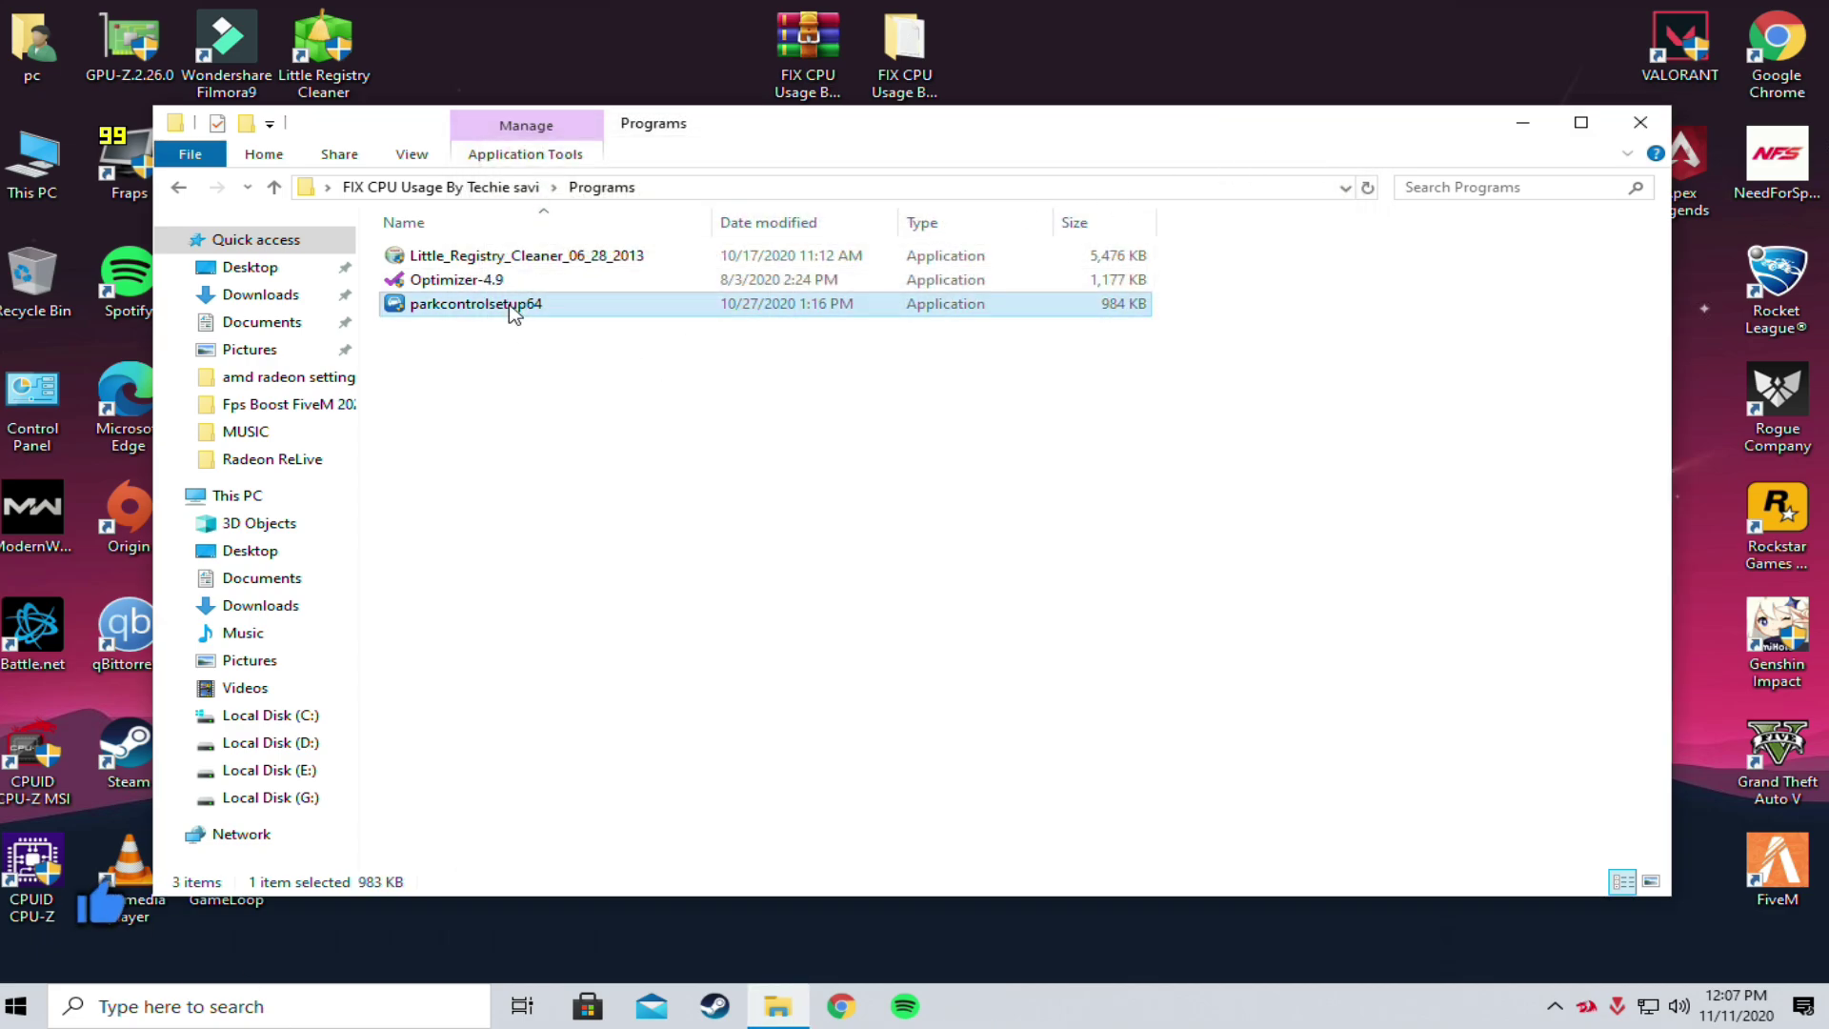
click(784, 658)
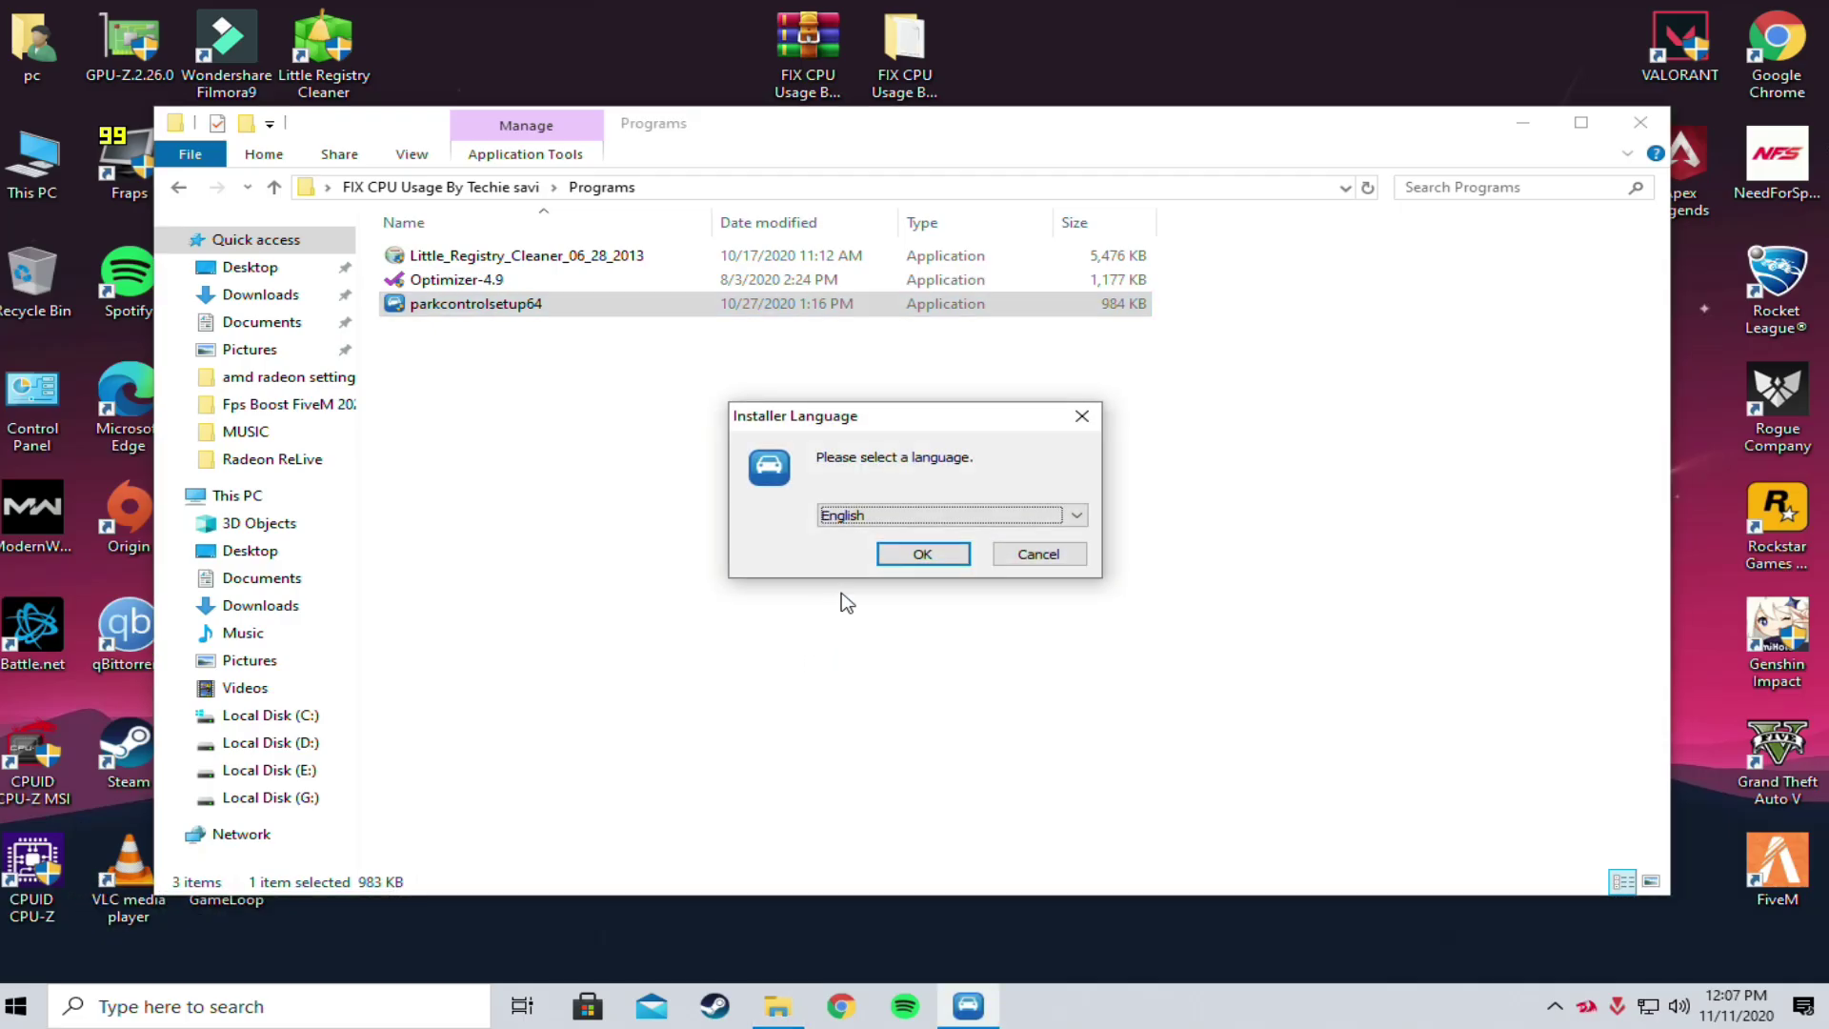
click(905, 556)
click(1055, 688)
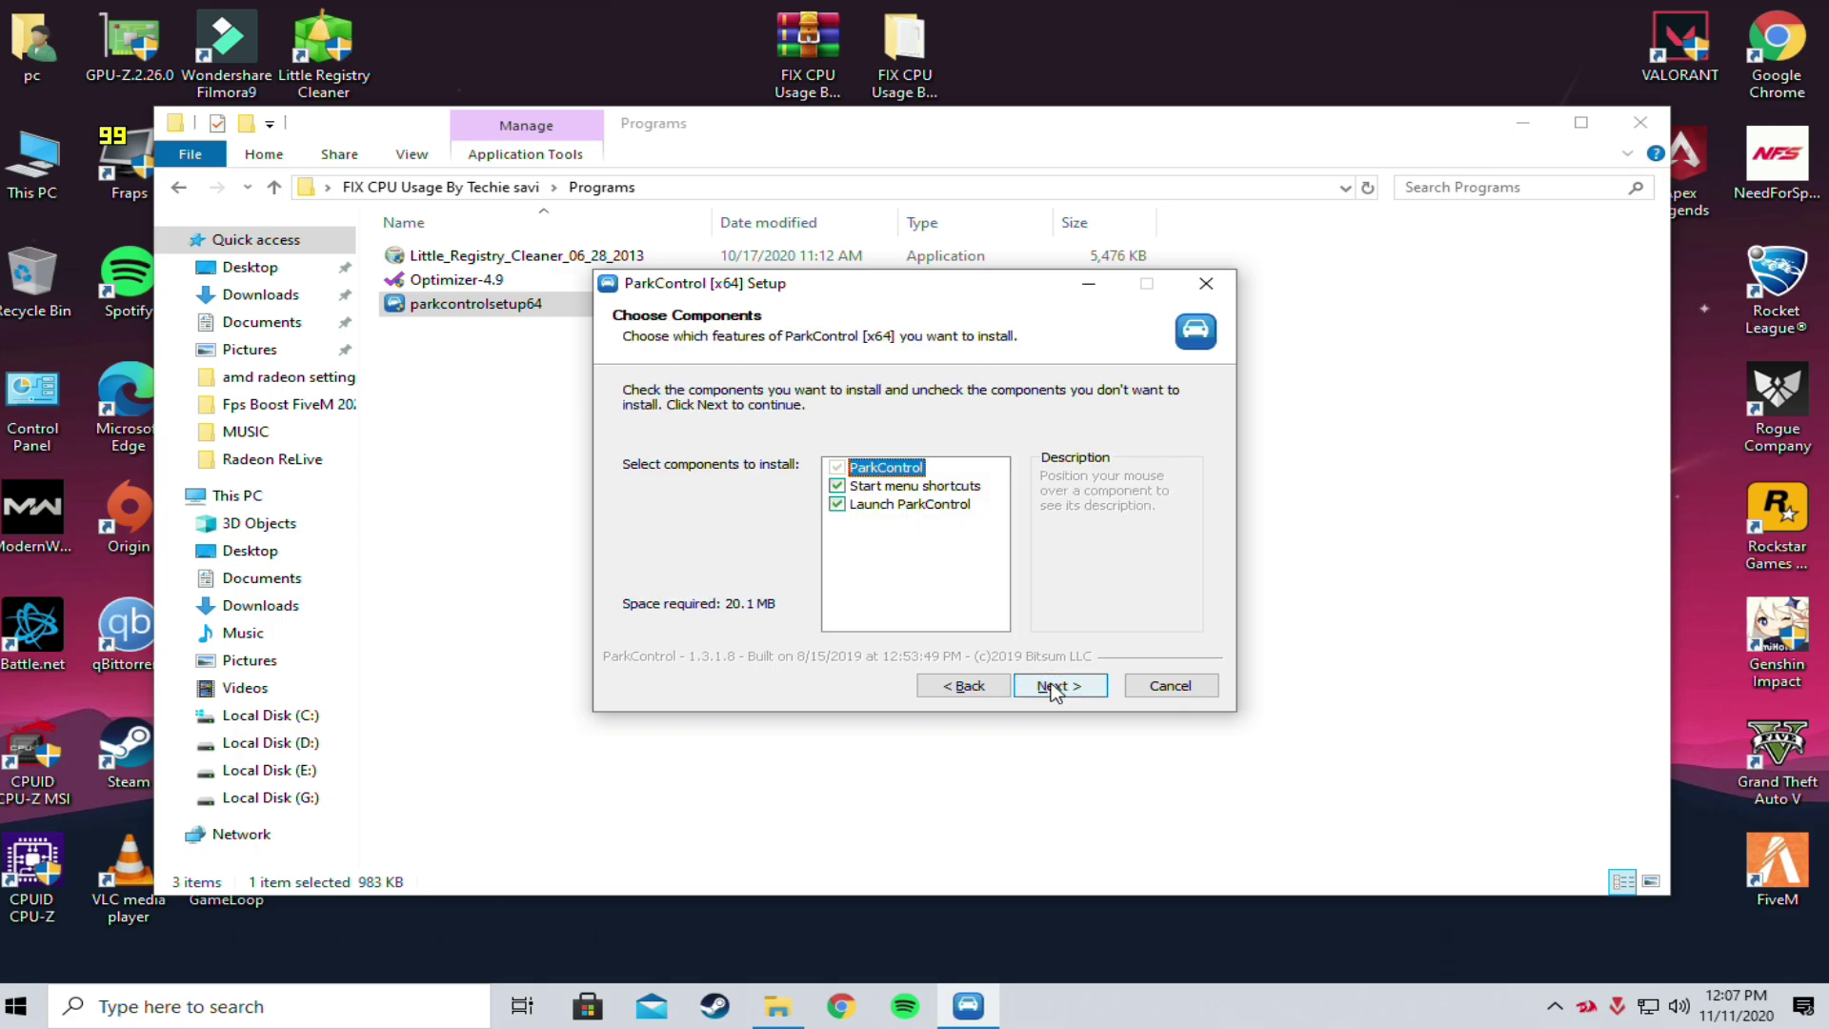
click(1052, 686)
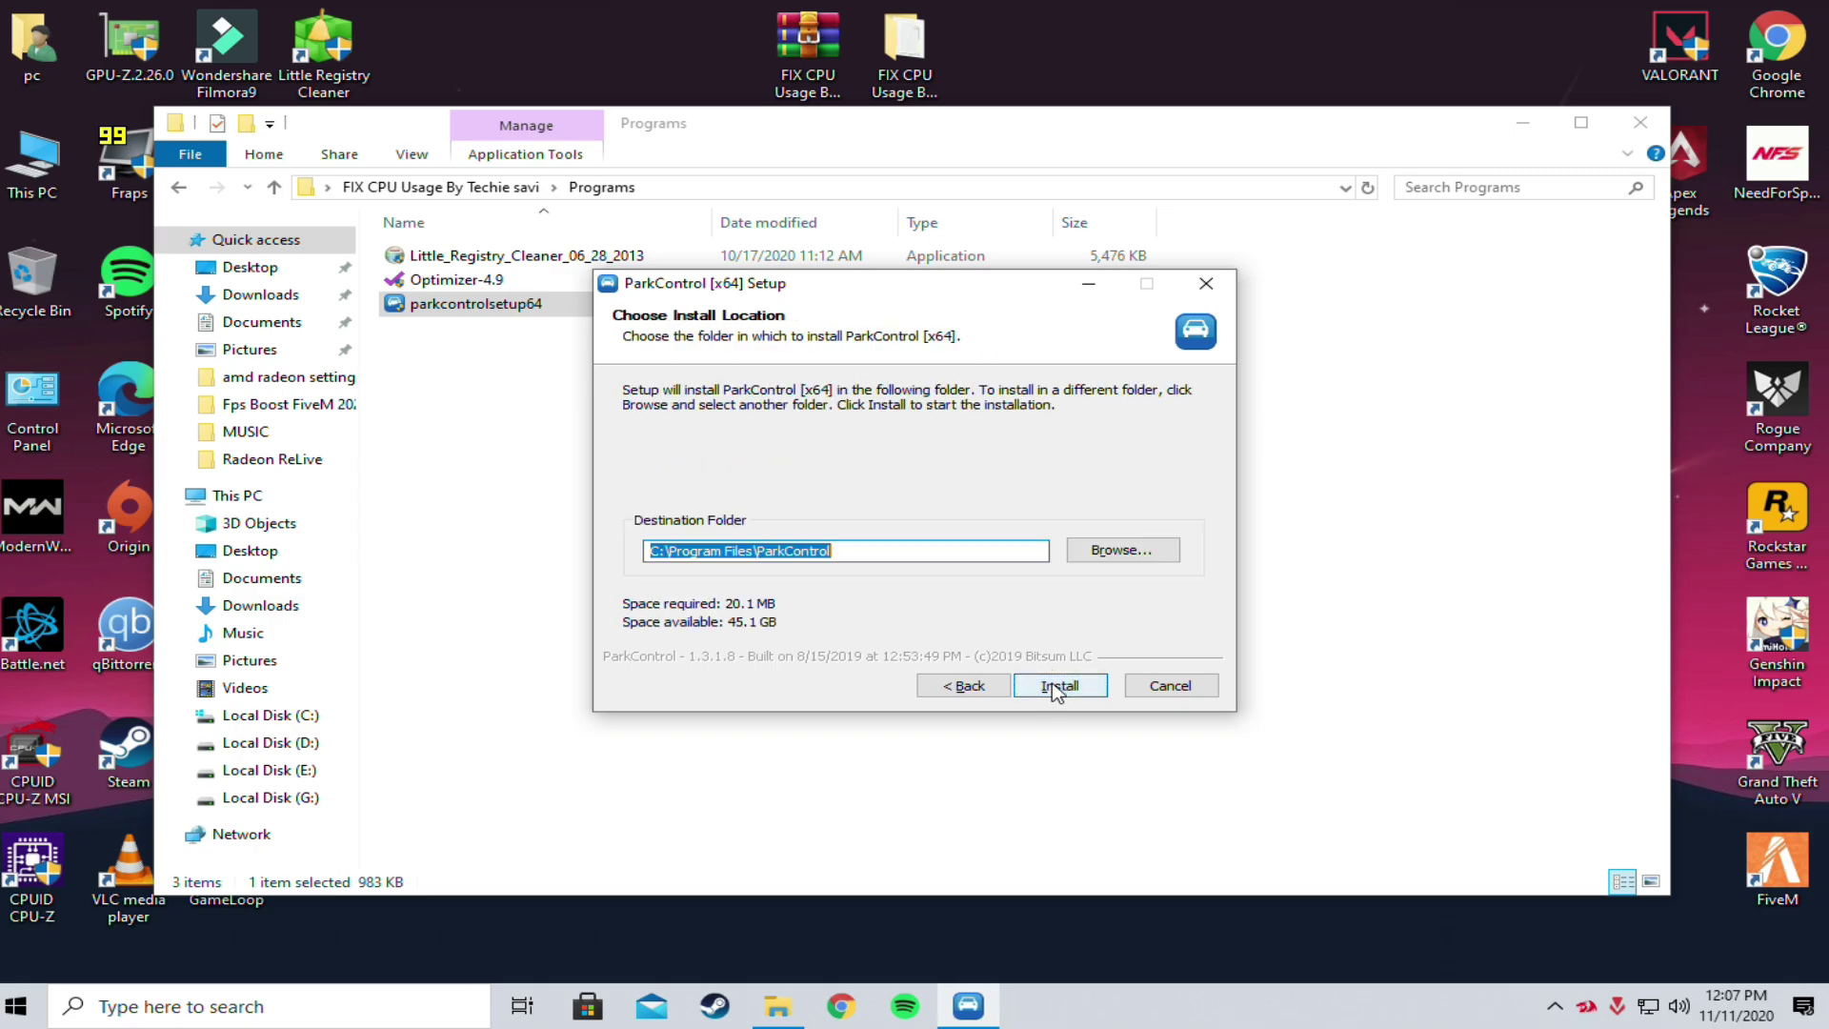
click(1055, 686)
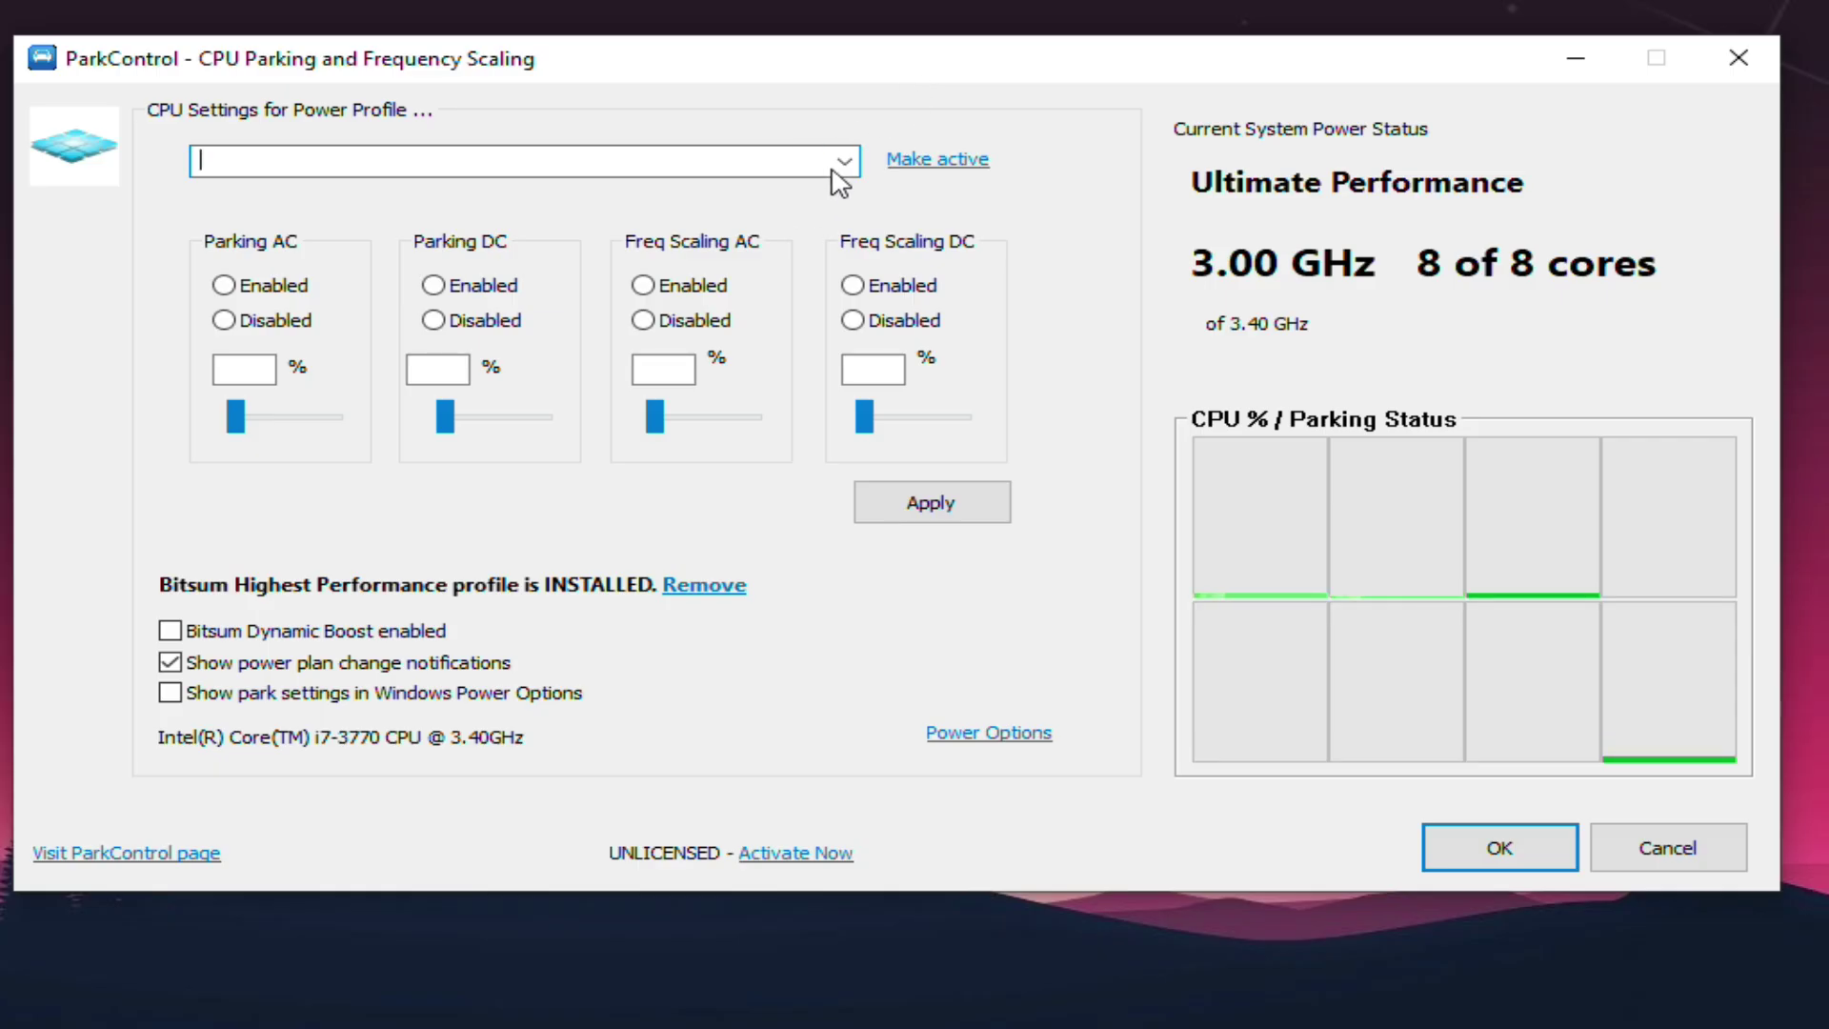
- Choose the Ultimate Performance power profile in ParkControl and raise Freq Scaling DC to 100%
click(832, 169)
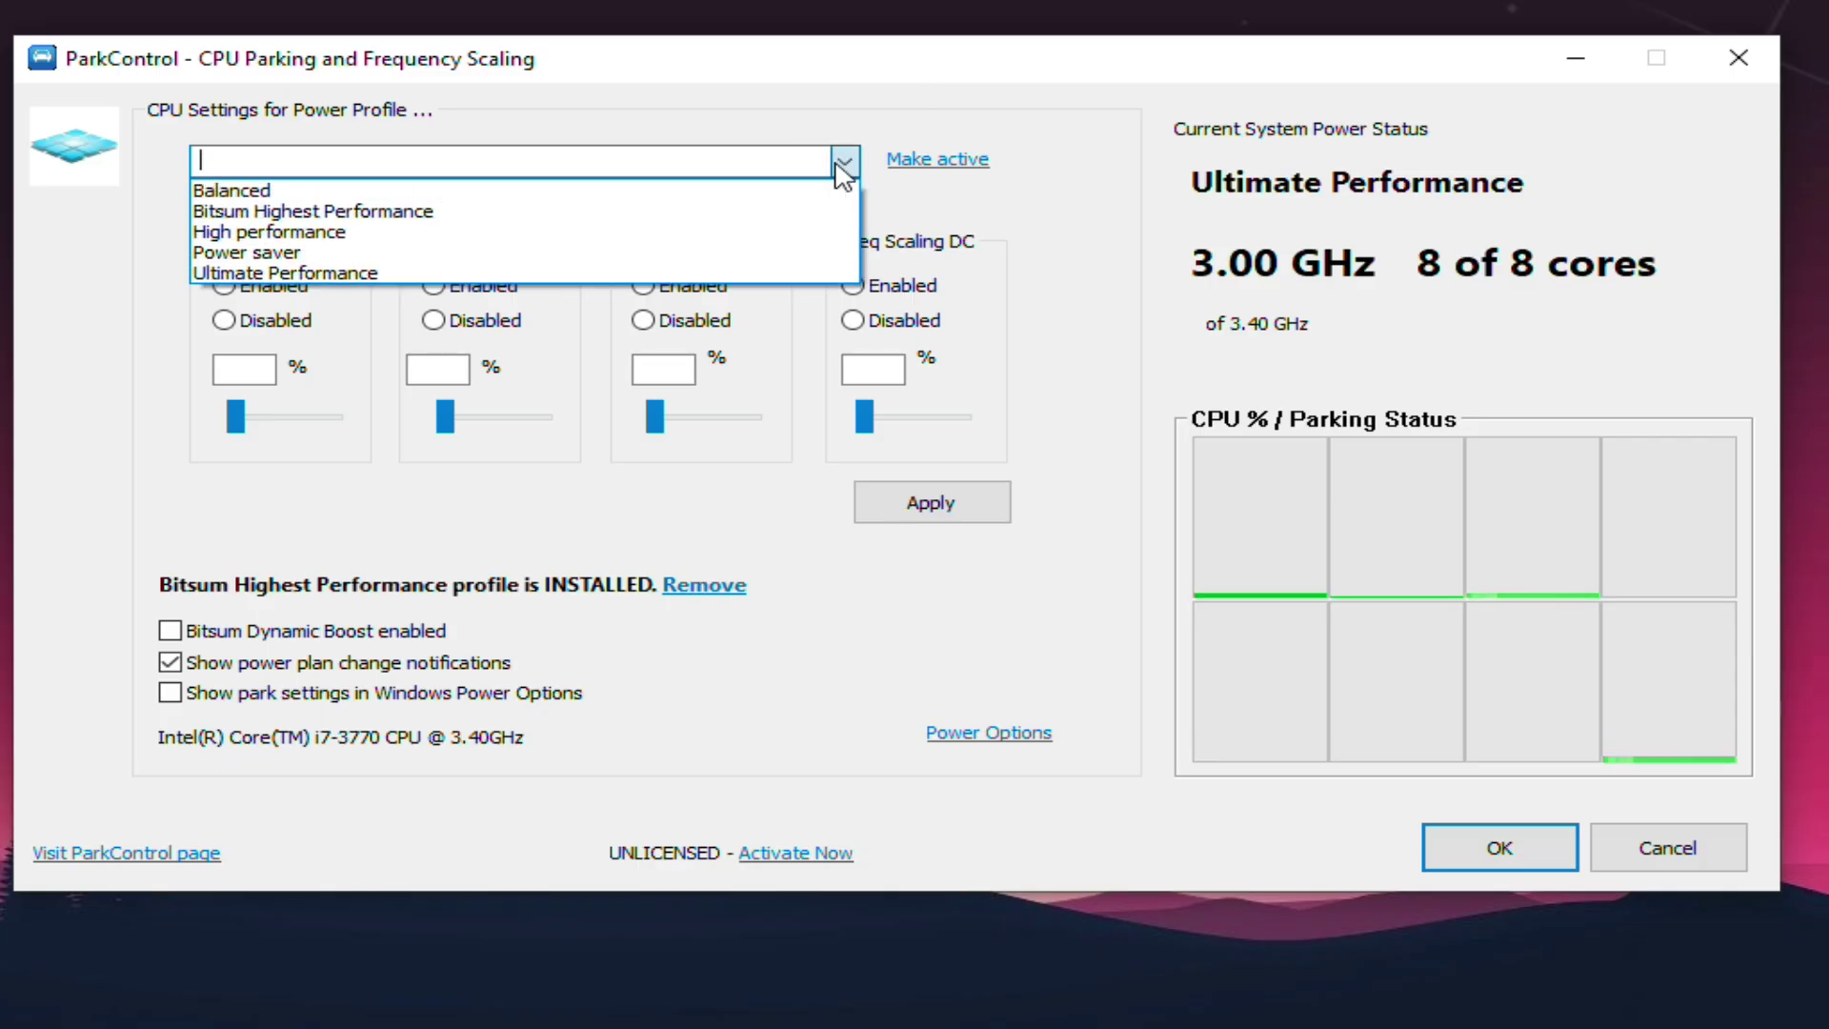
click(297, 273)
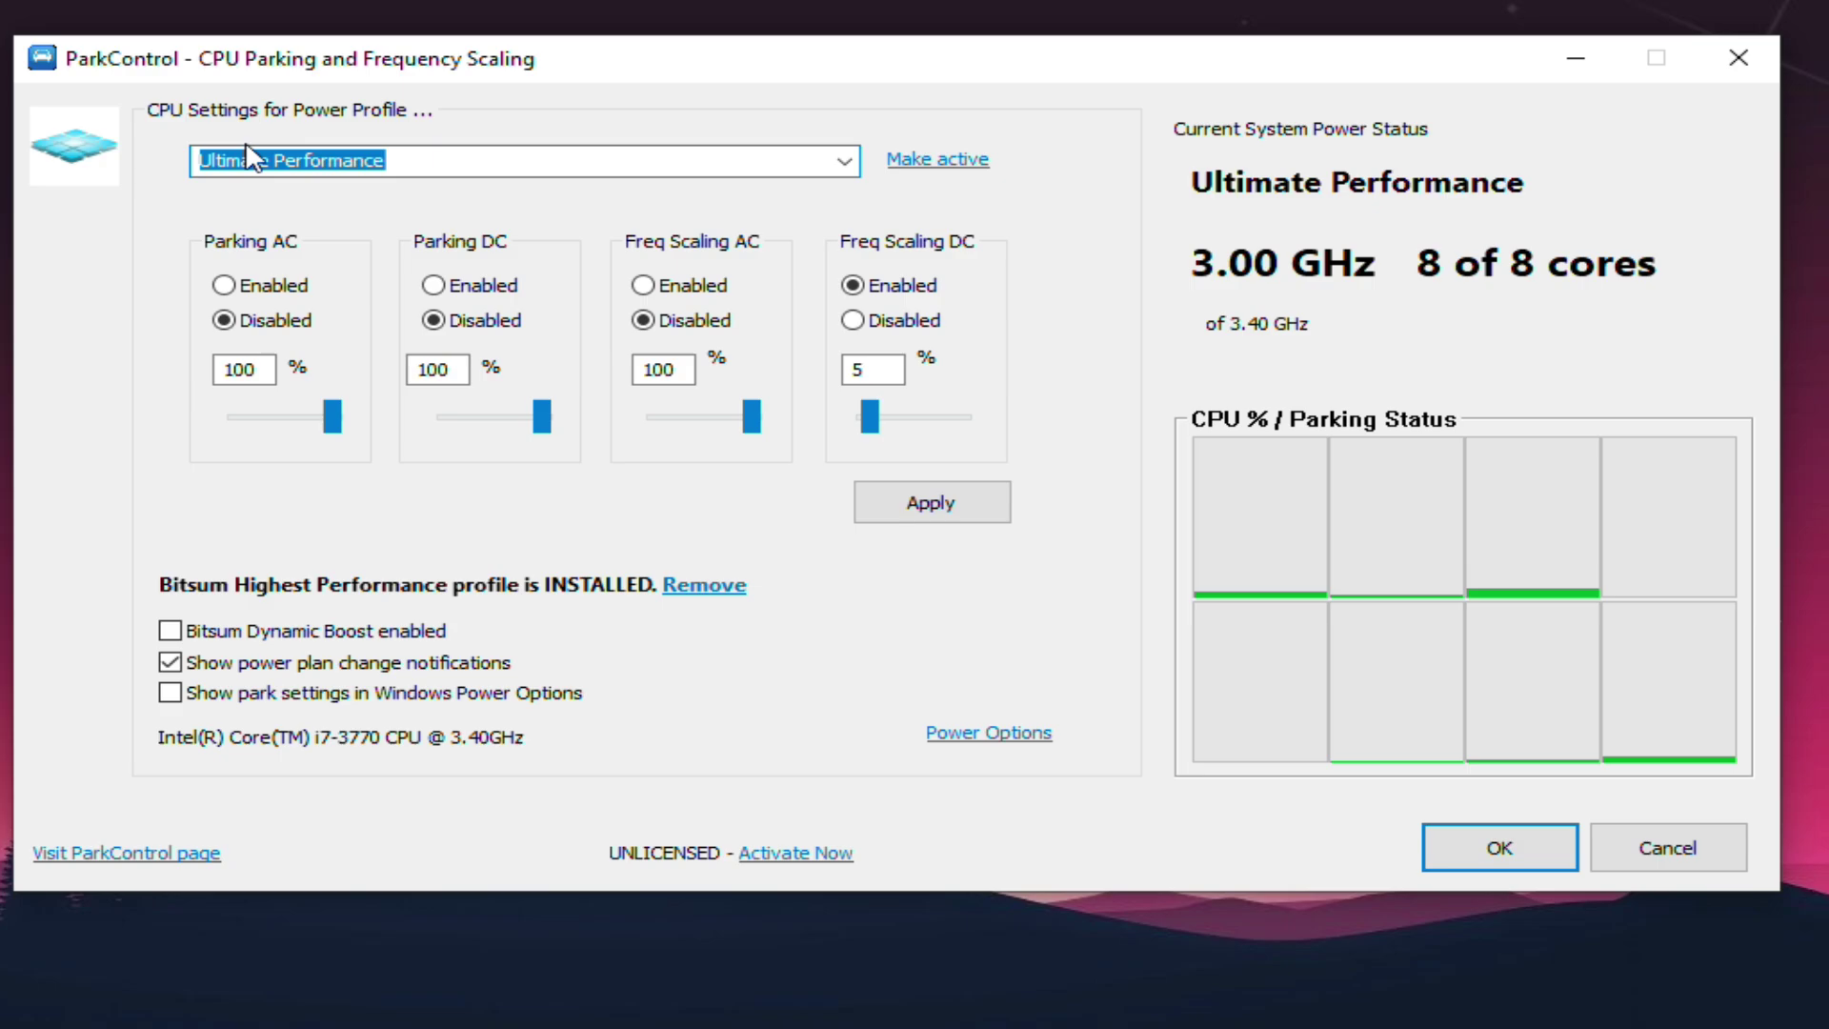
click(332, 415)
mouse_move(562, 419)
click(752, 416)
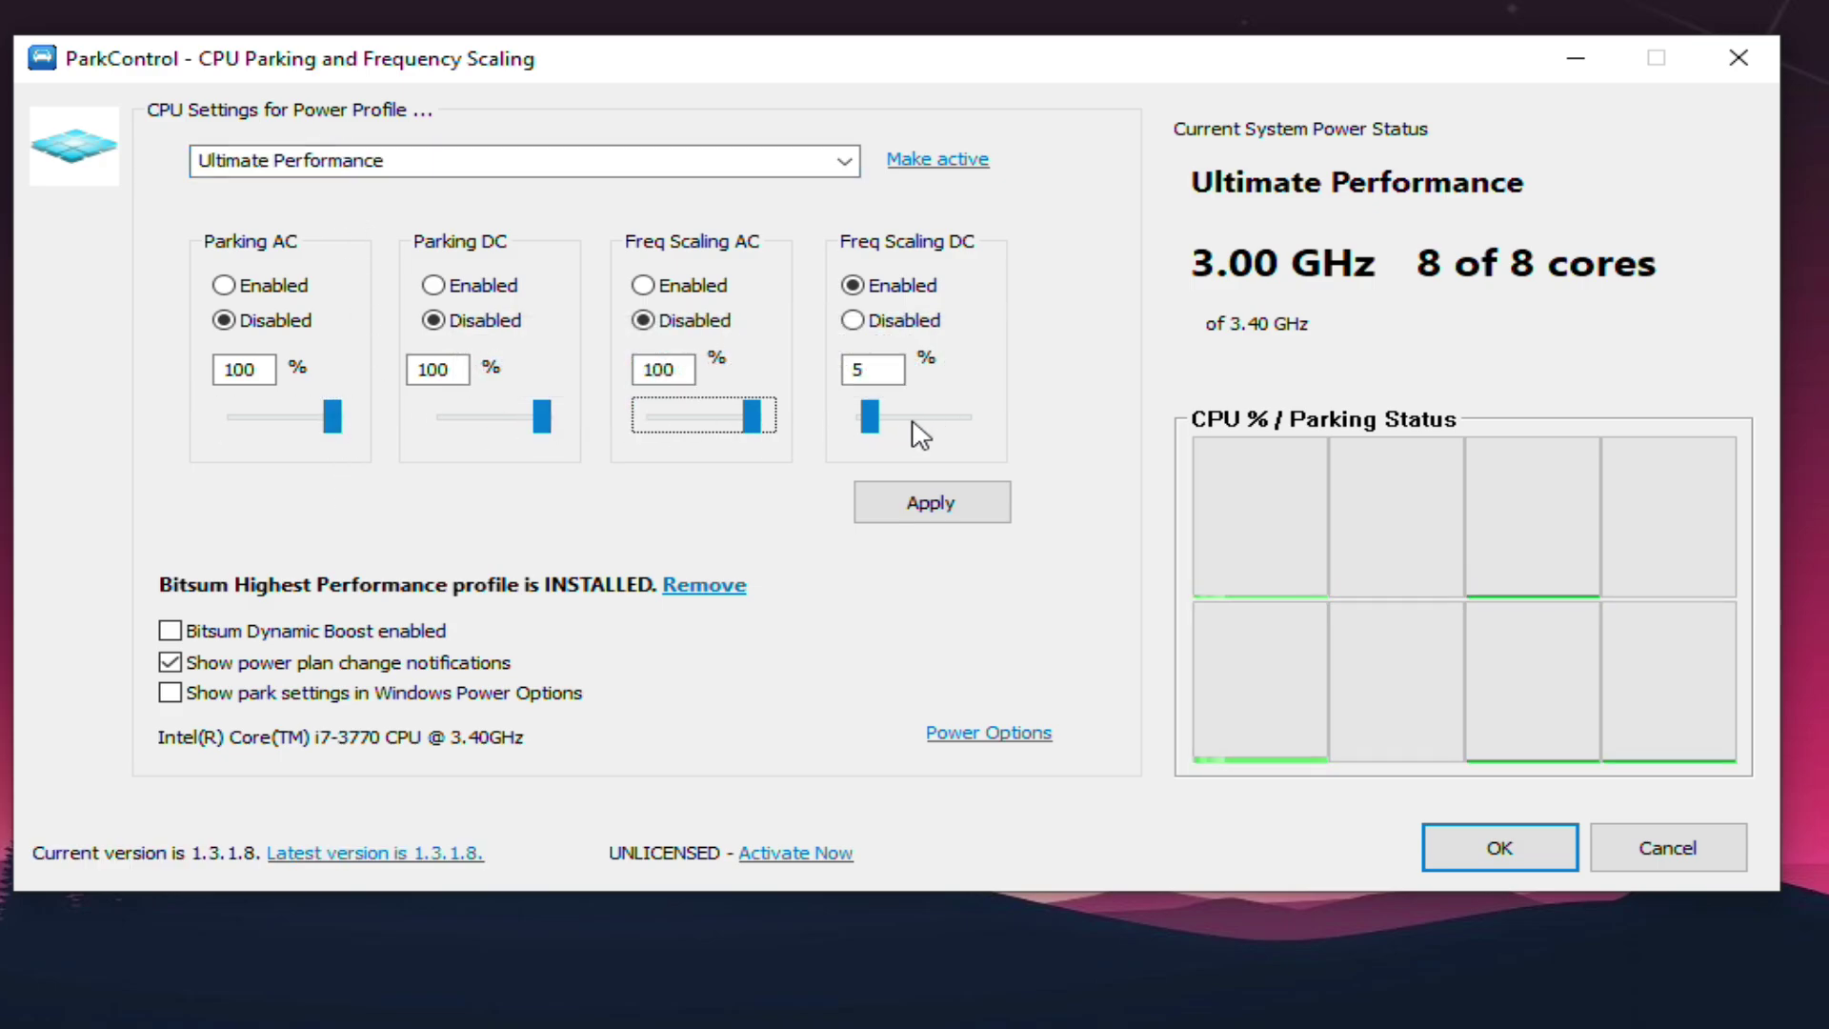
click(872, 419)
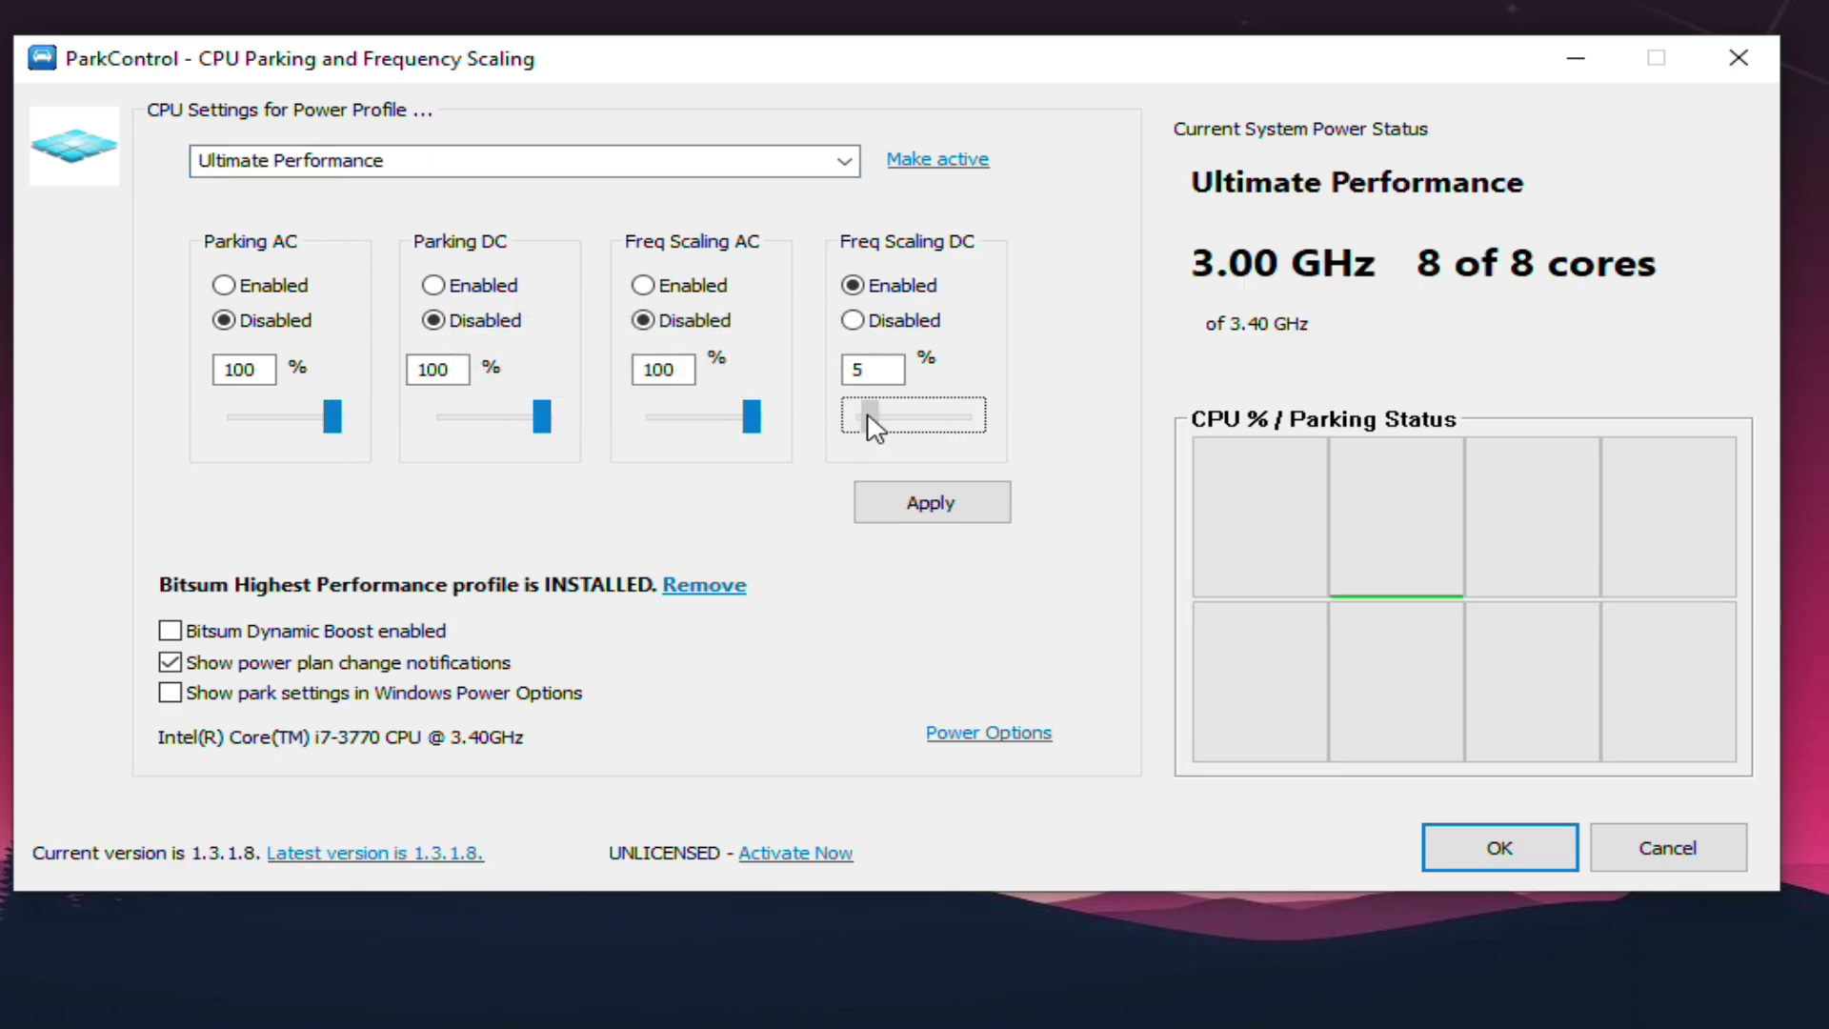
- Enable Bitsum Dynamic Boost with Ultimate Performance as the plan used when the PC is idle
click(245, 632)
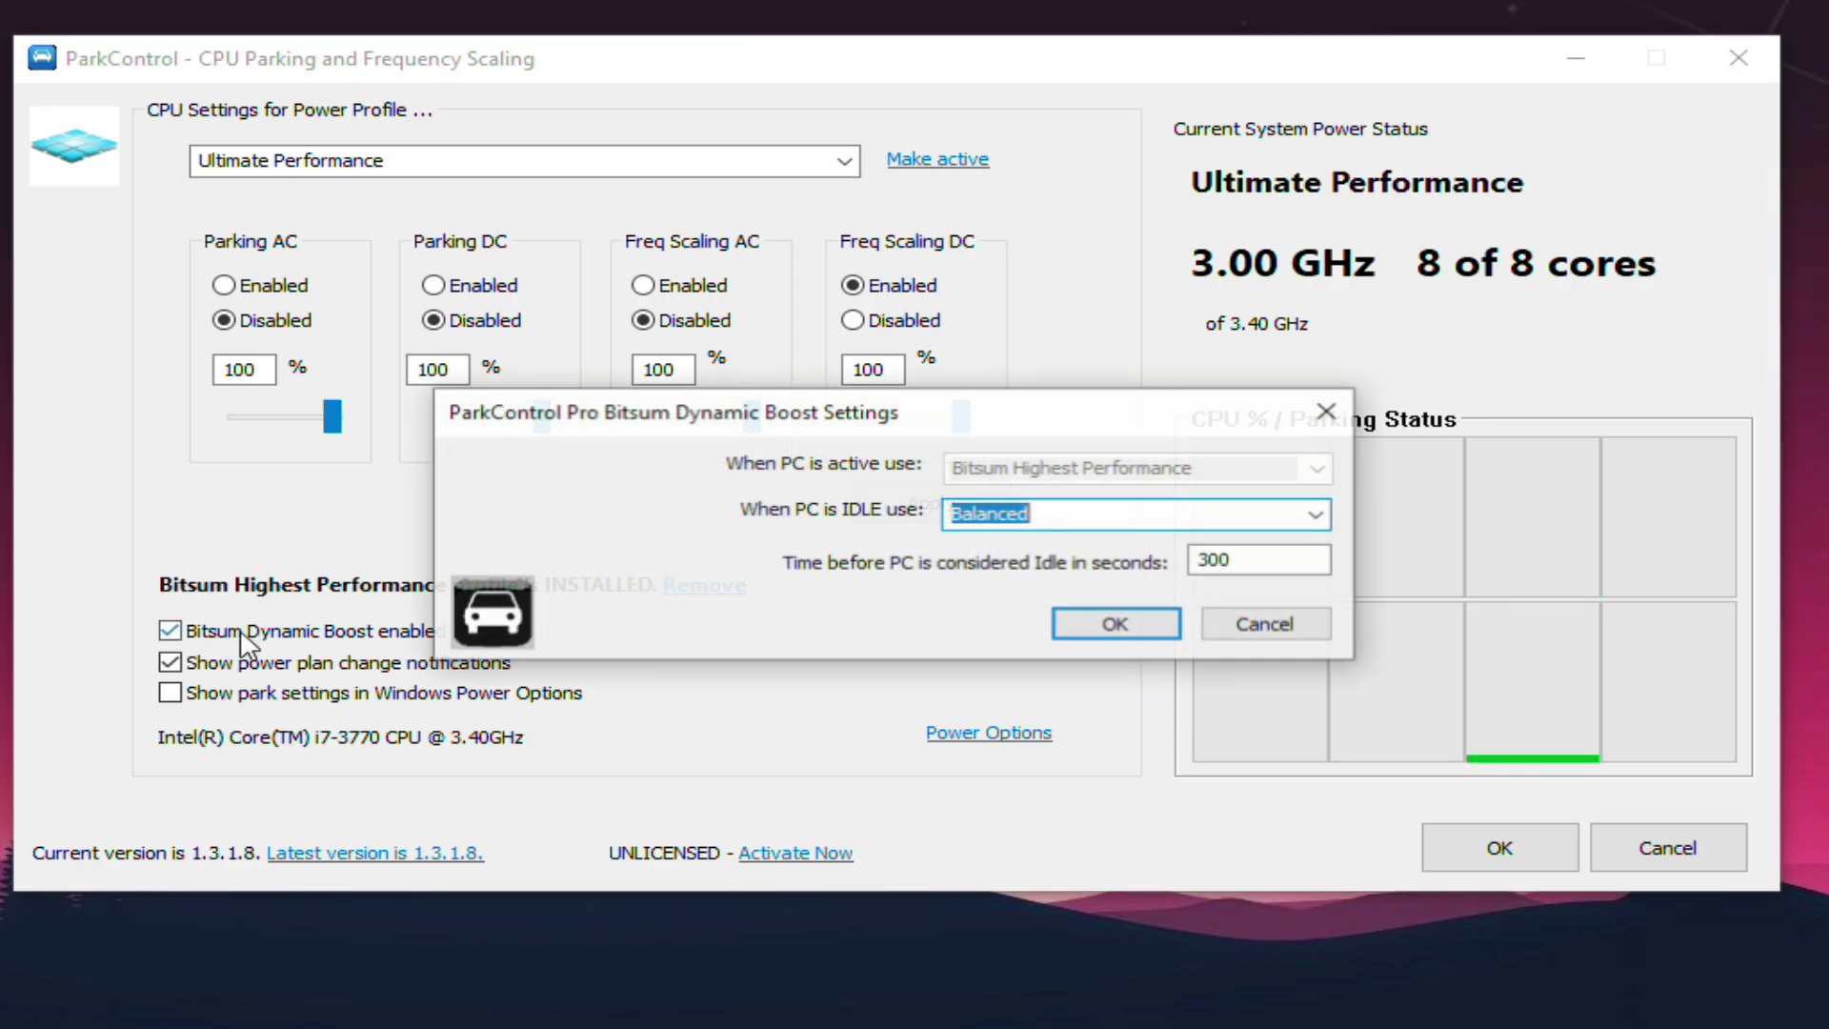
click(1316, 515)
click(1079, 621)
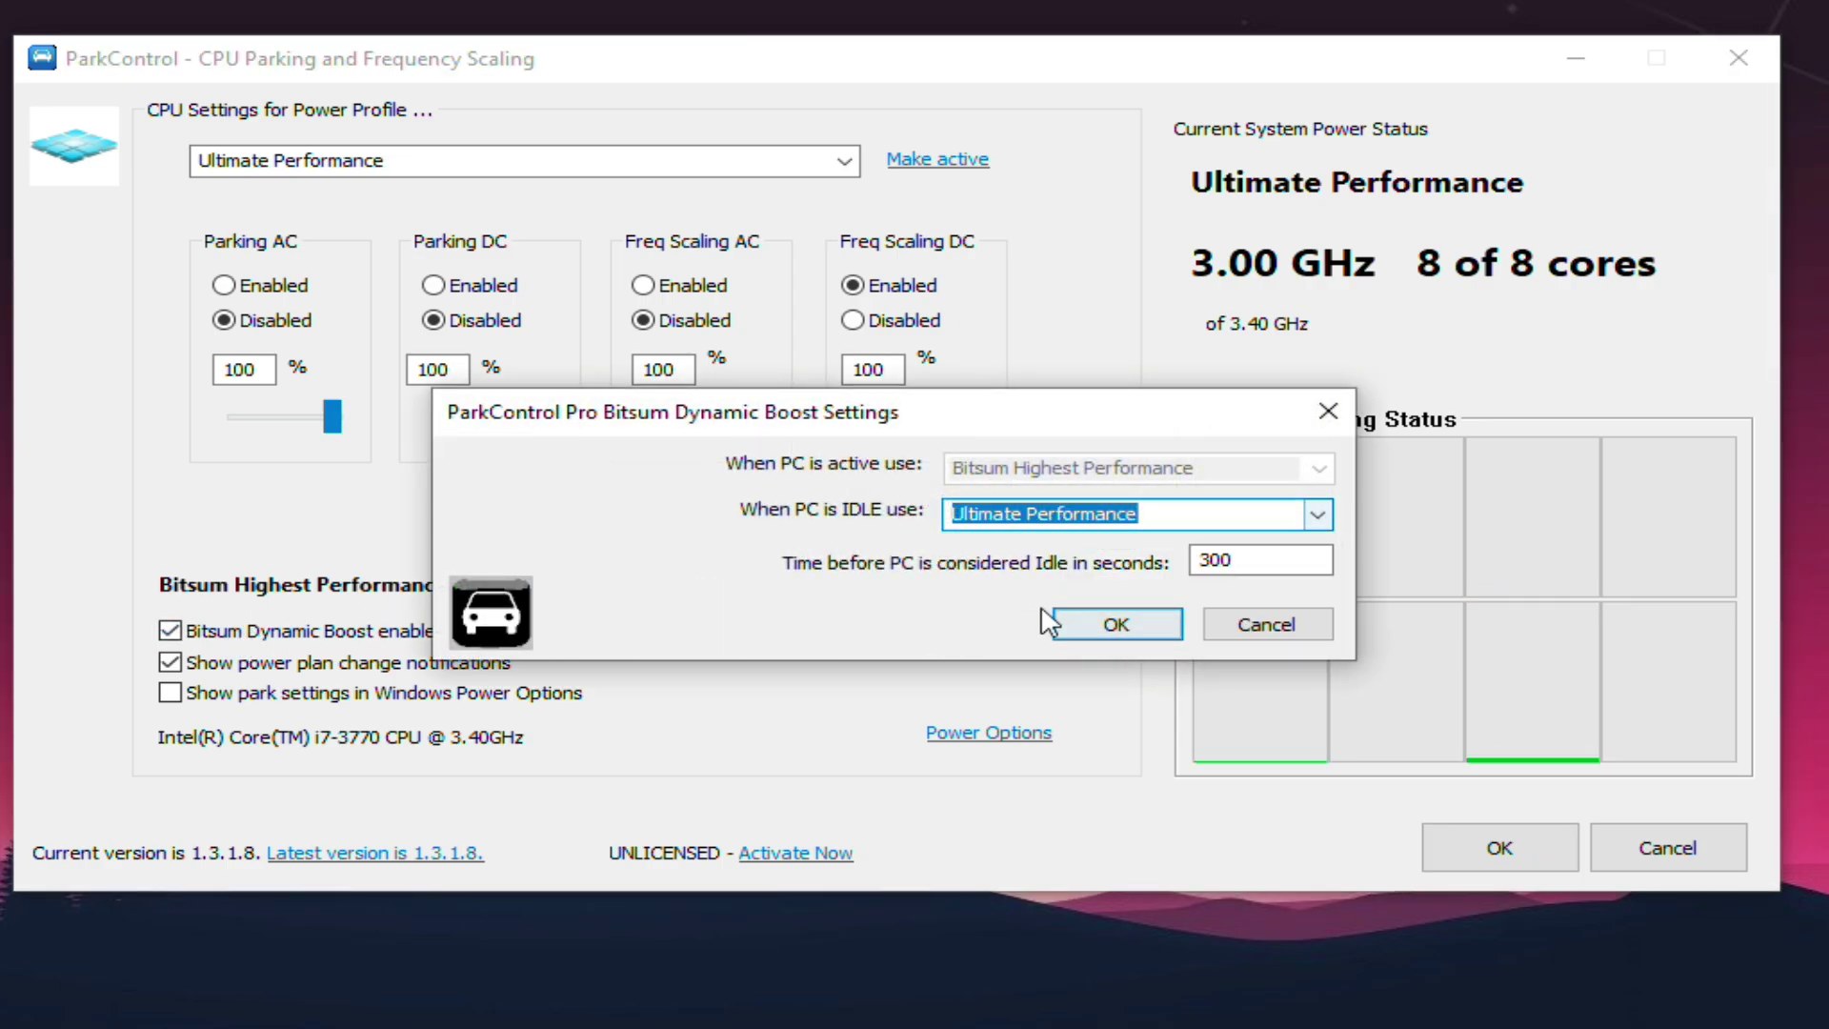
click(1131, 632)
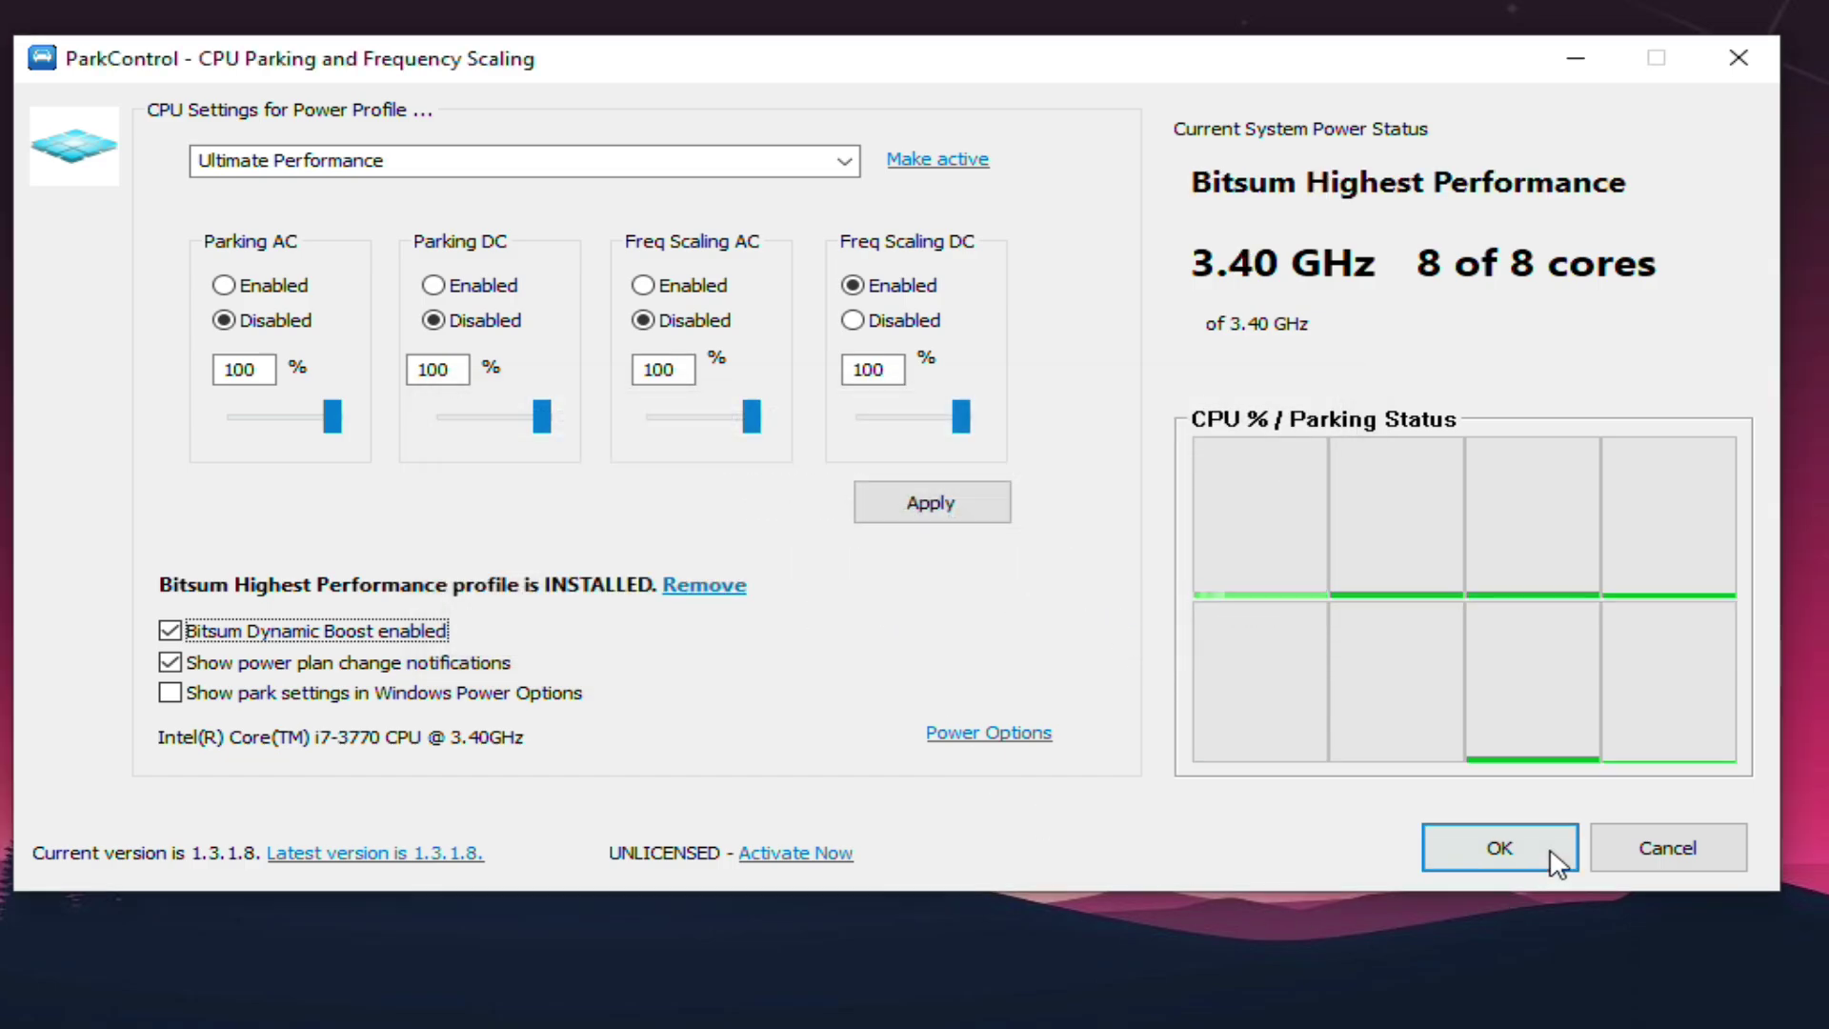
- Enable Freq Scaling AC, Parking DC and Parking AC at 100% each, apply the profile settings and close ParkControl
click(673, 291)
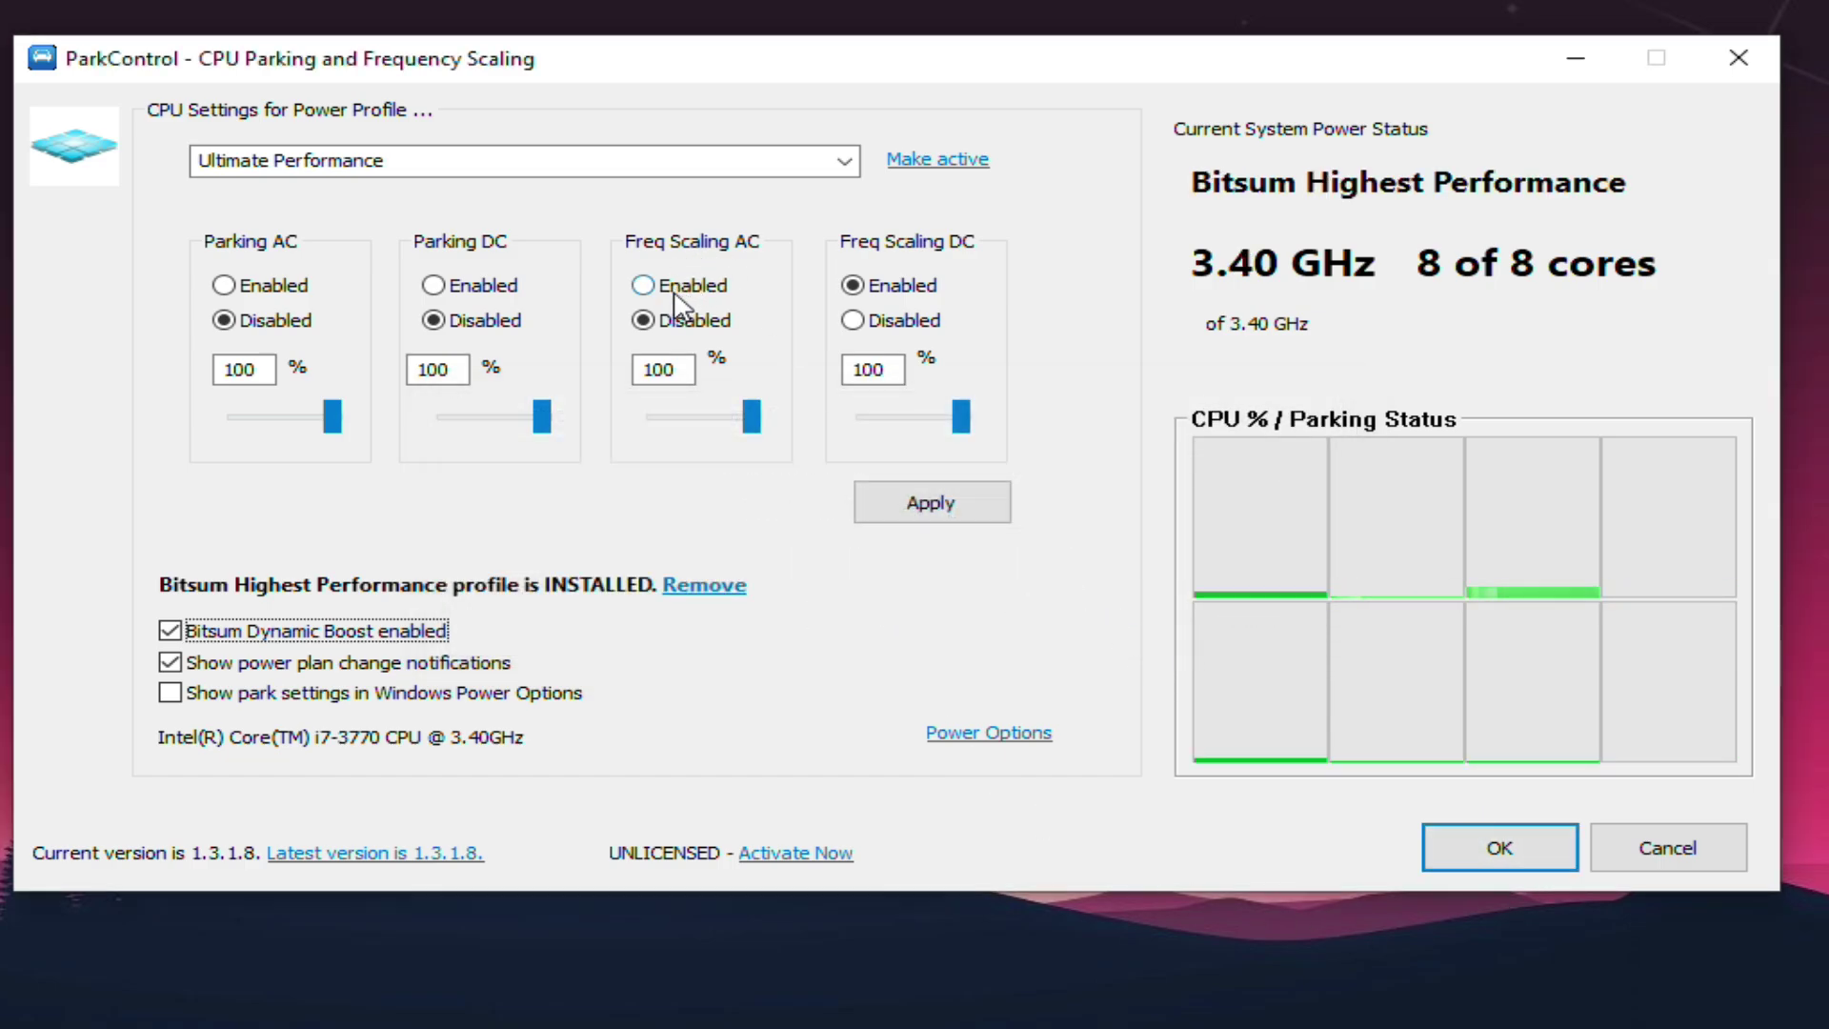
click(461, 295)
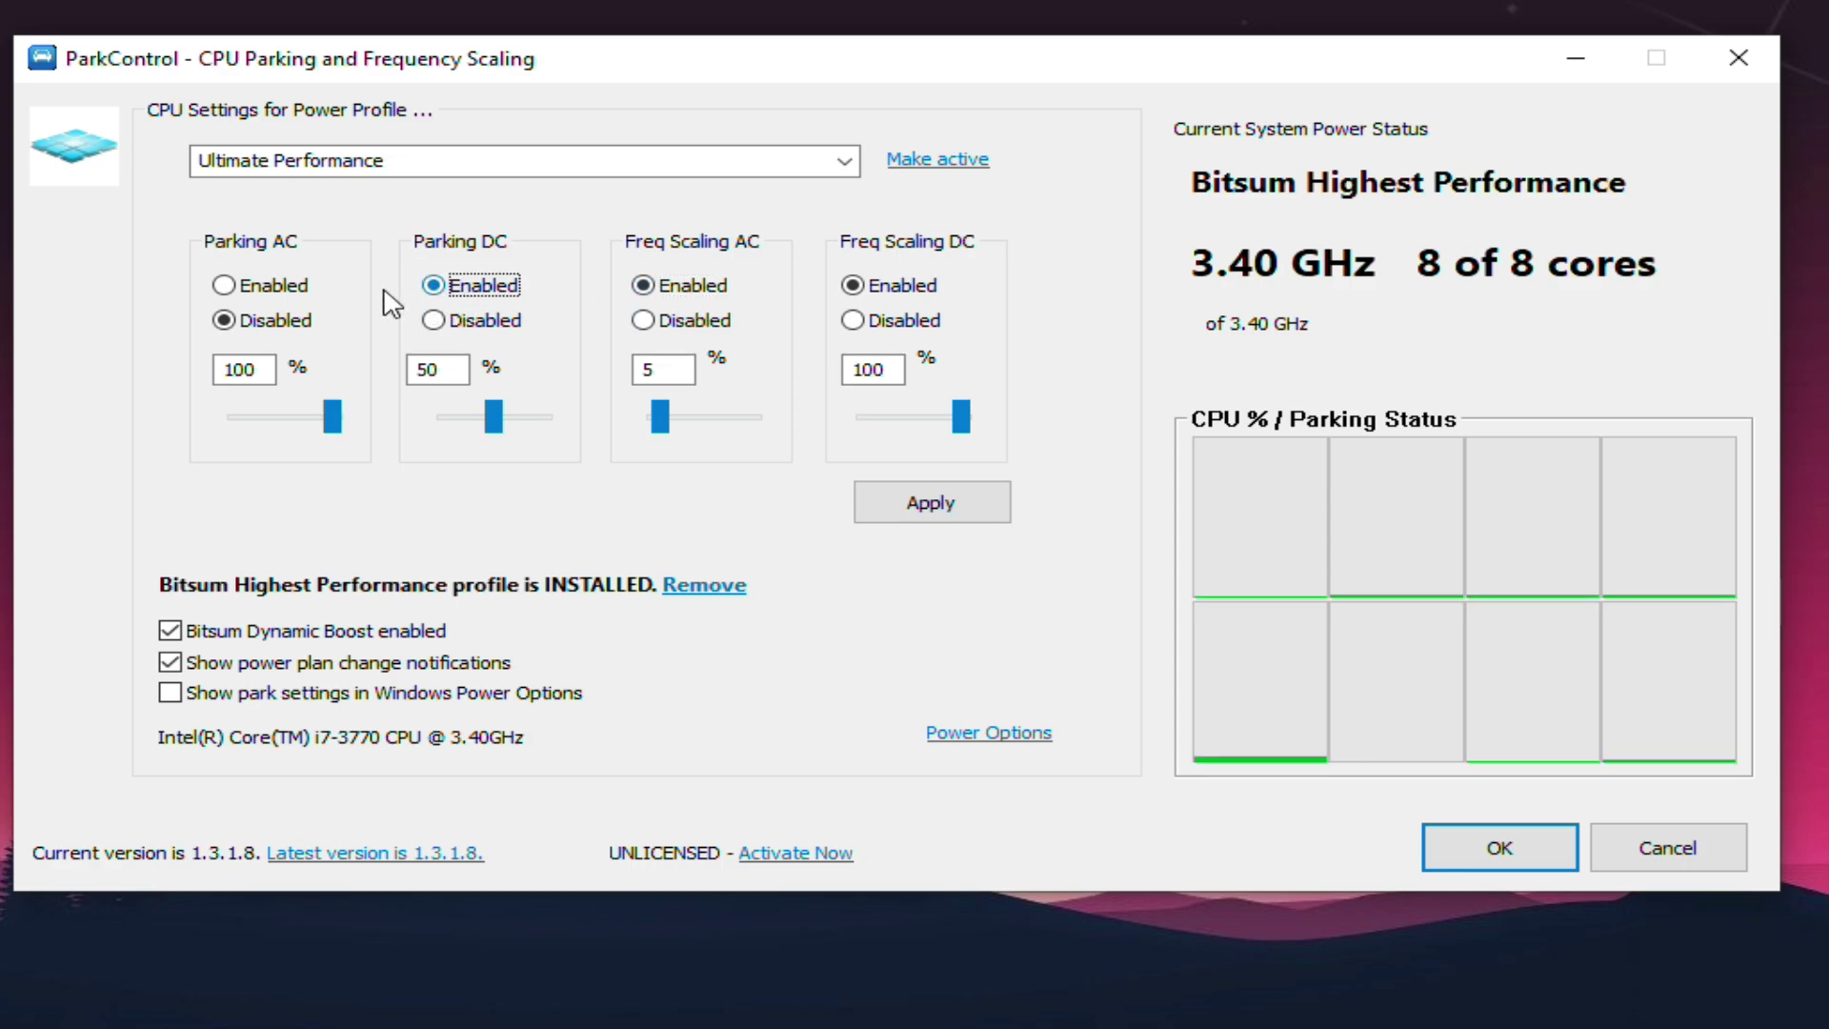
click(269, 289)
click(285, 424)
drag(285, 424, 543, 429)
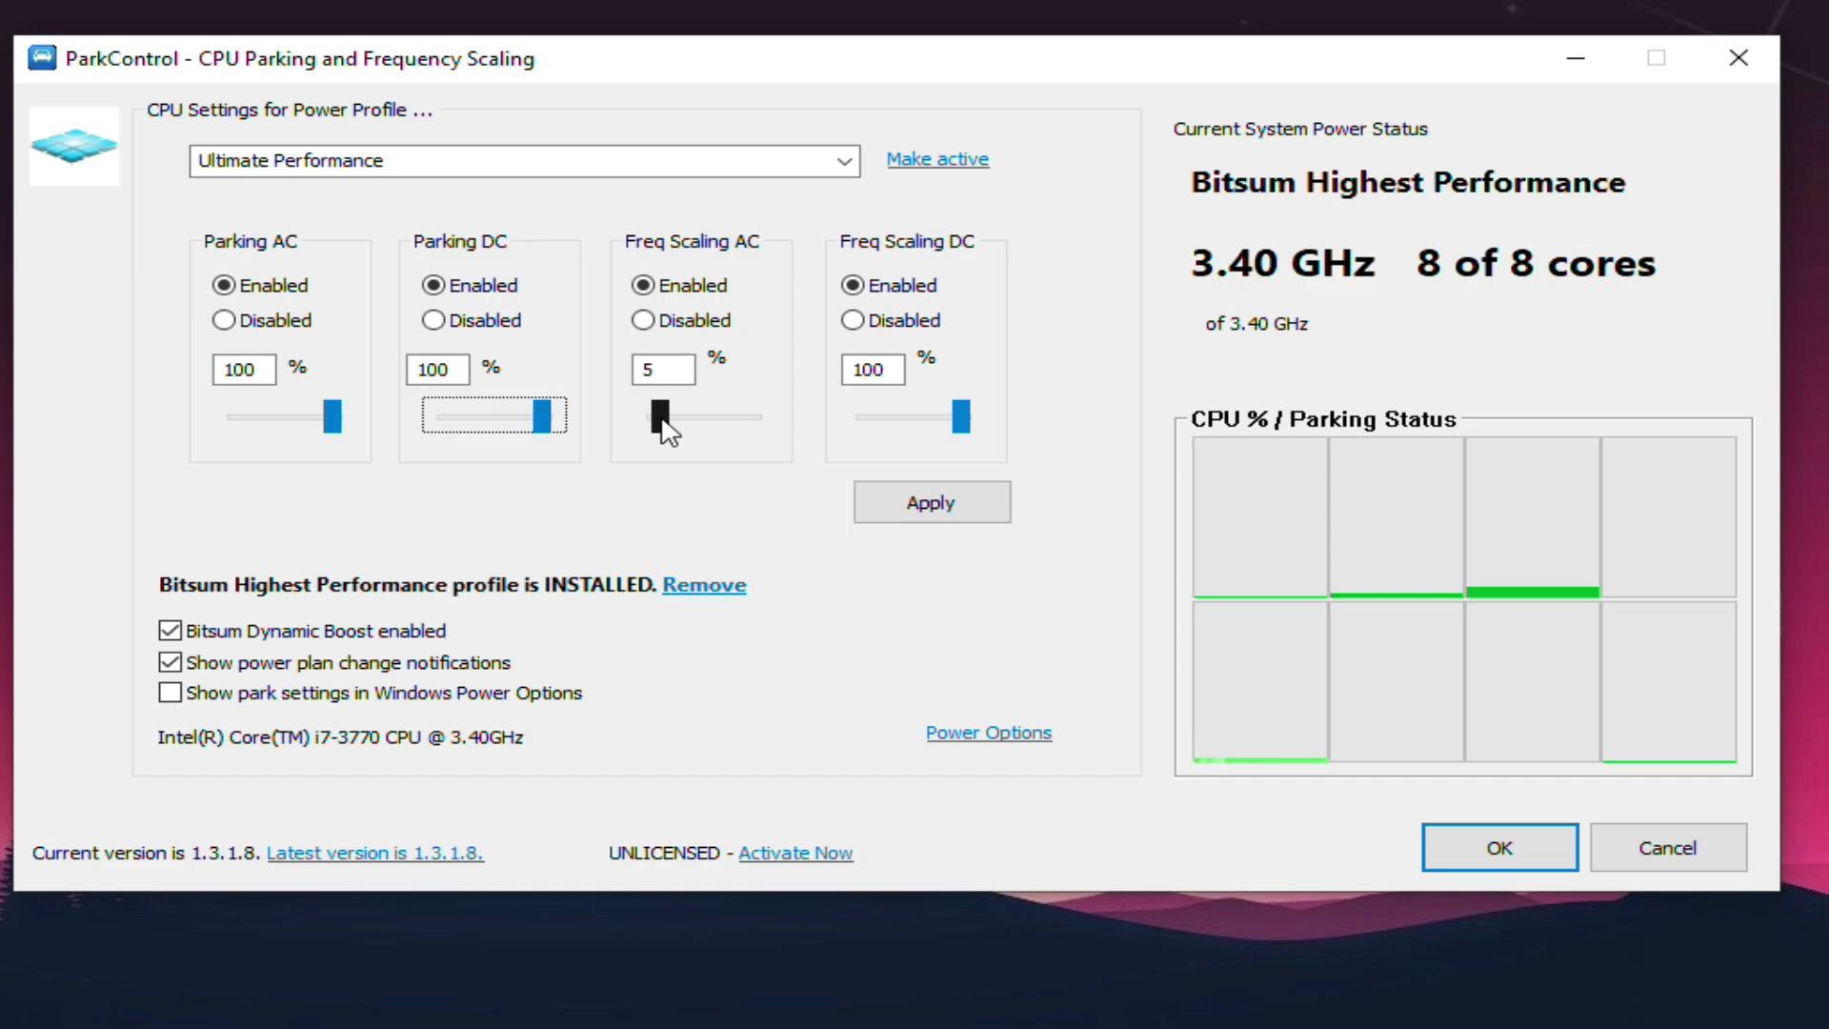
drag(663, 422, 758, 419)
click(952, 513)
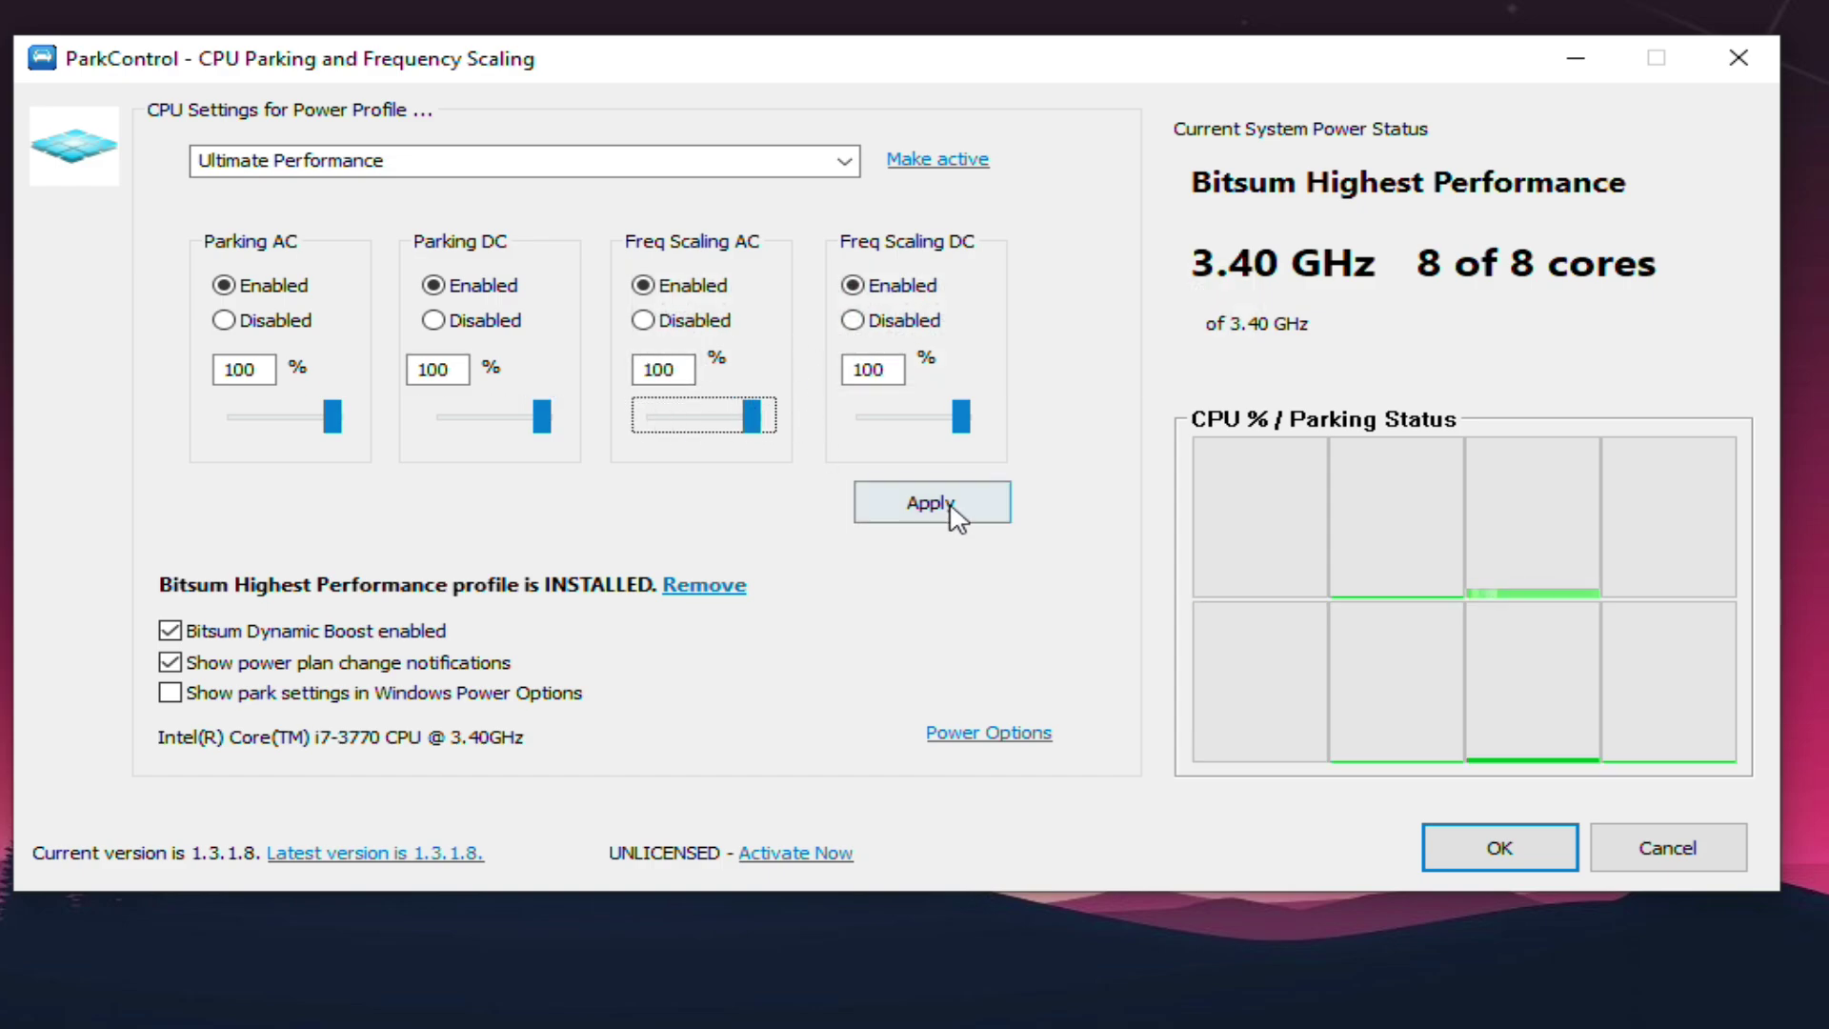
click(1102, 523)
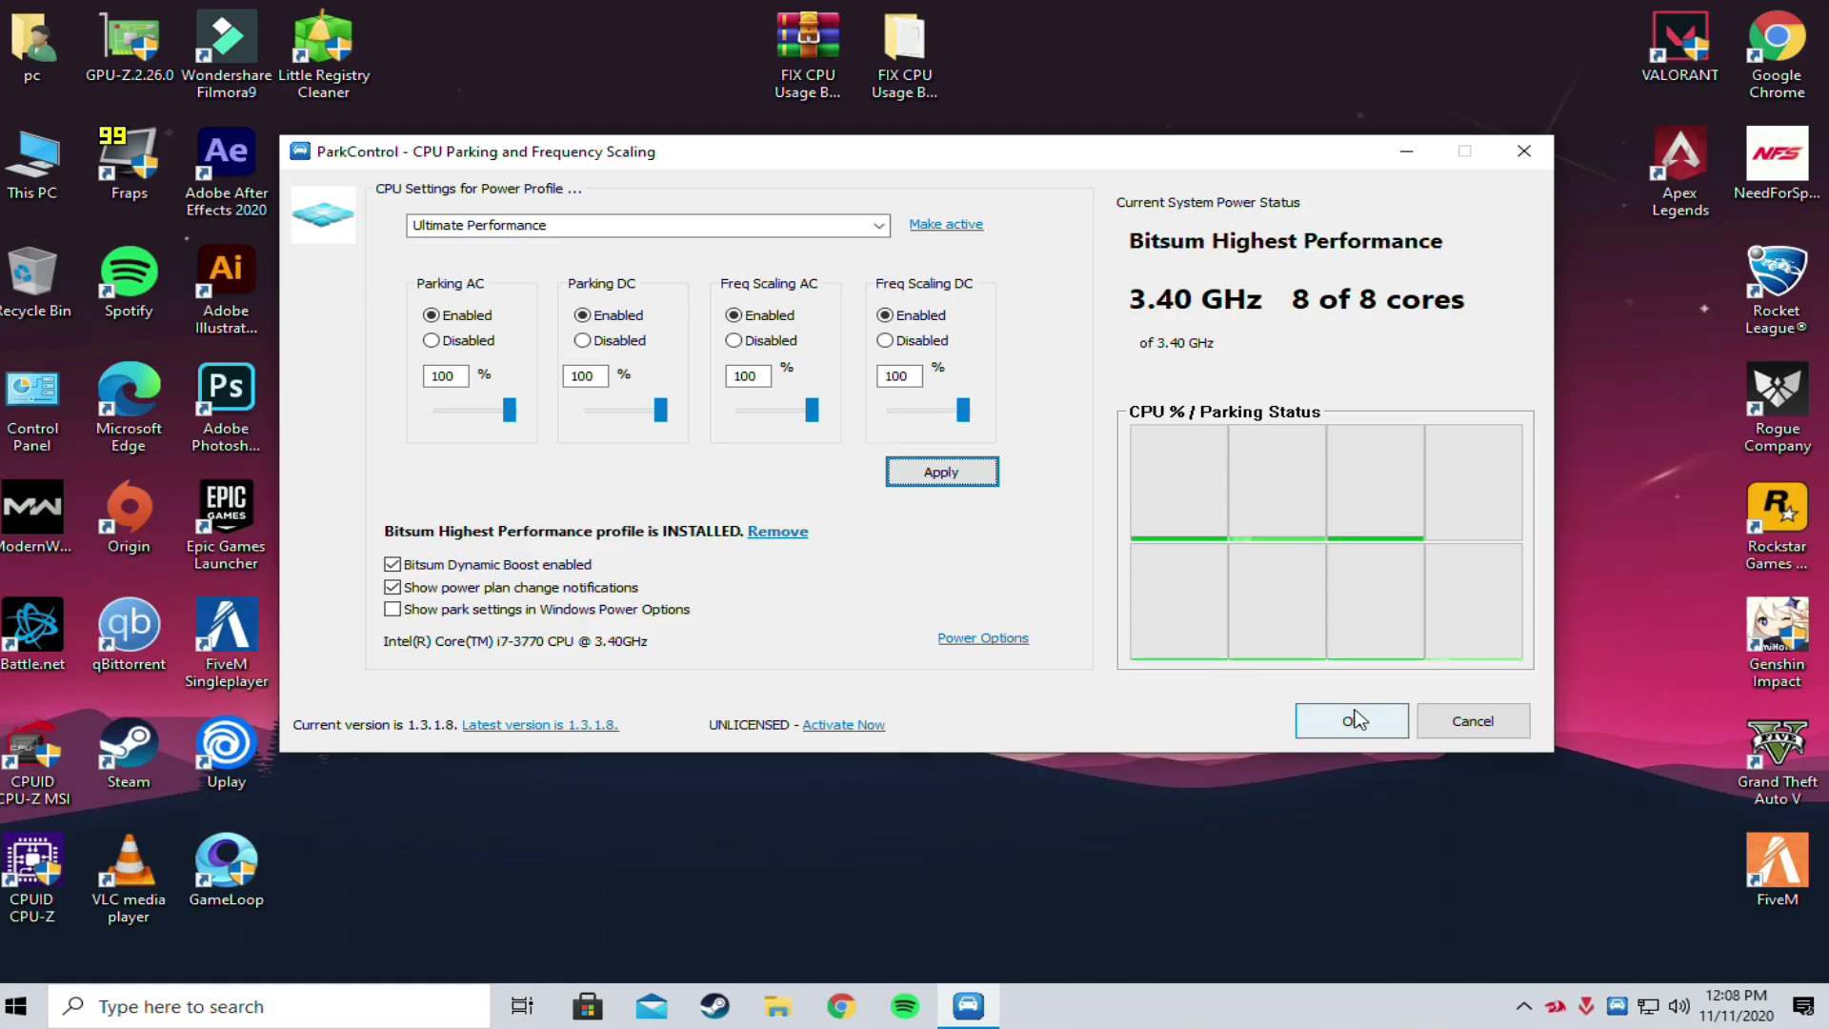
click(1351, 722)
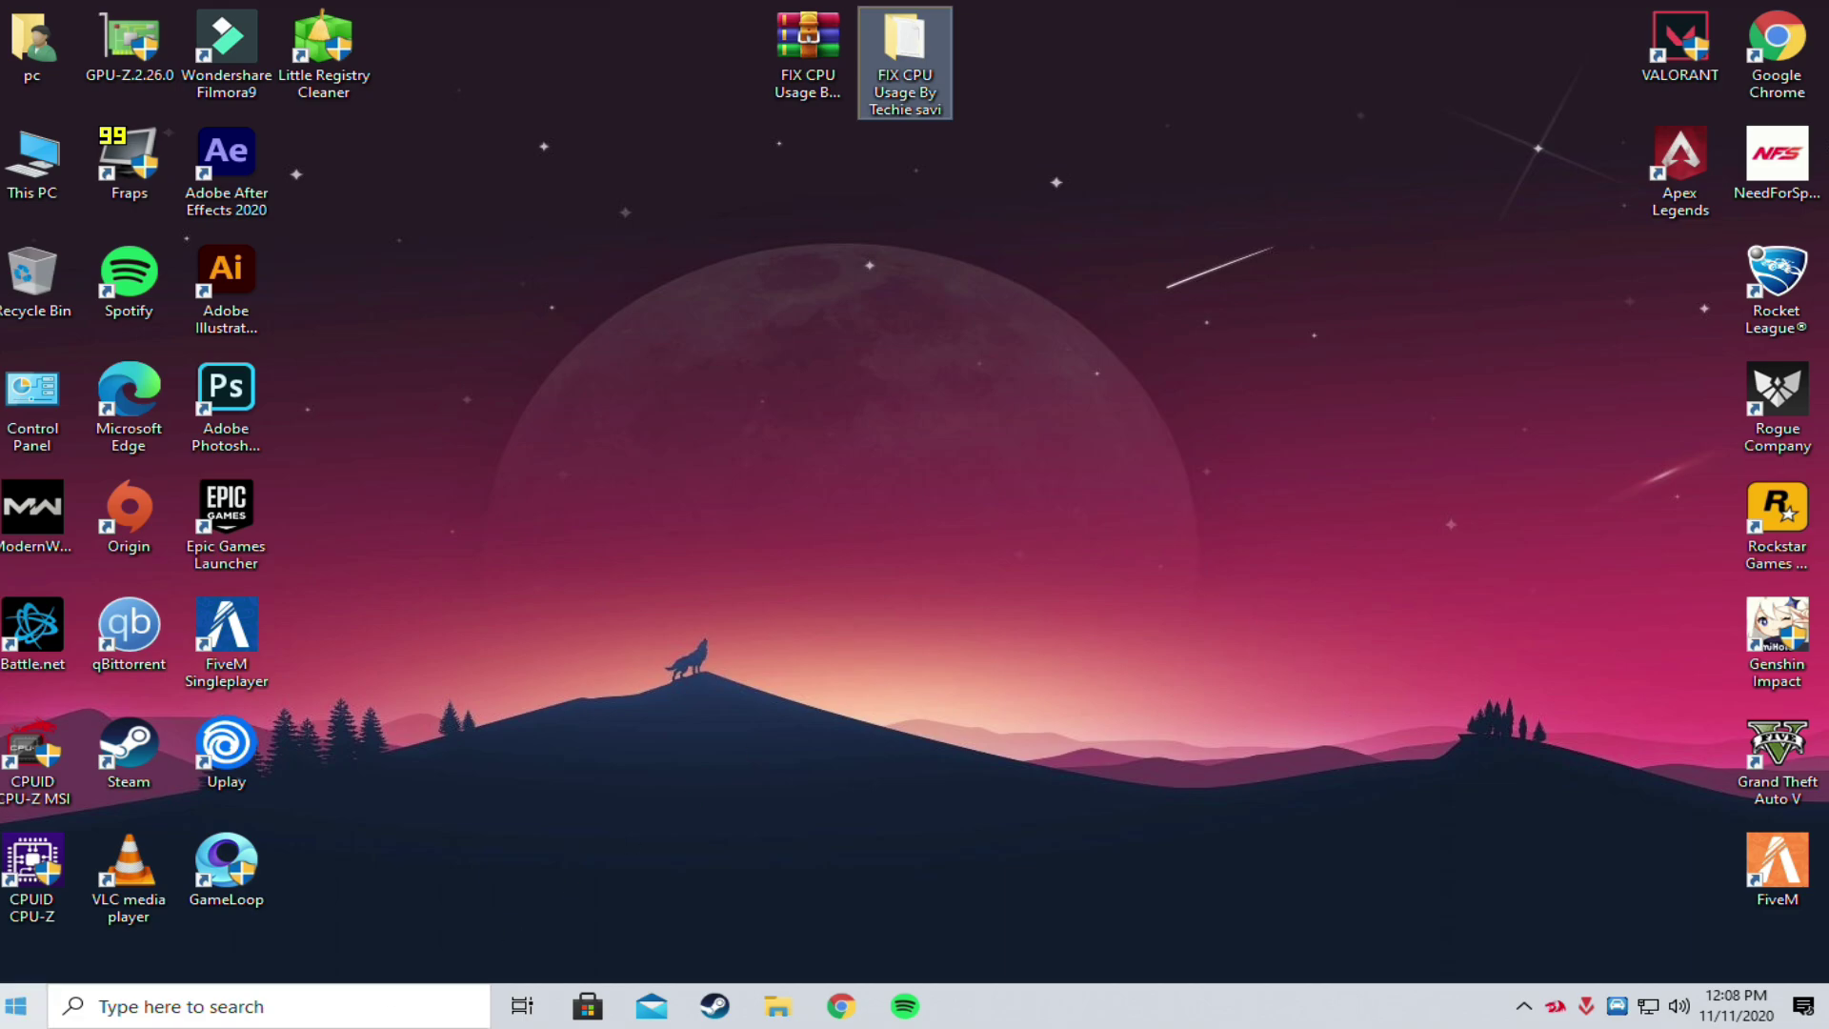
- Open the Temporary files list for Local Disk (C:) from the system storage settings in Windows Settings
right_click(19, 1005)
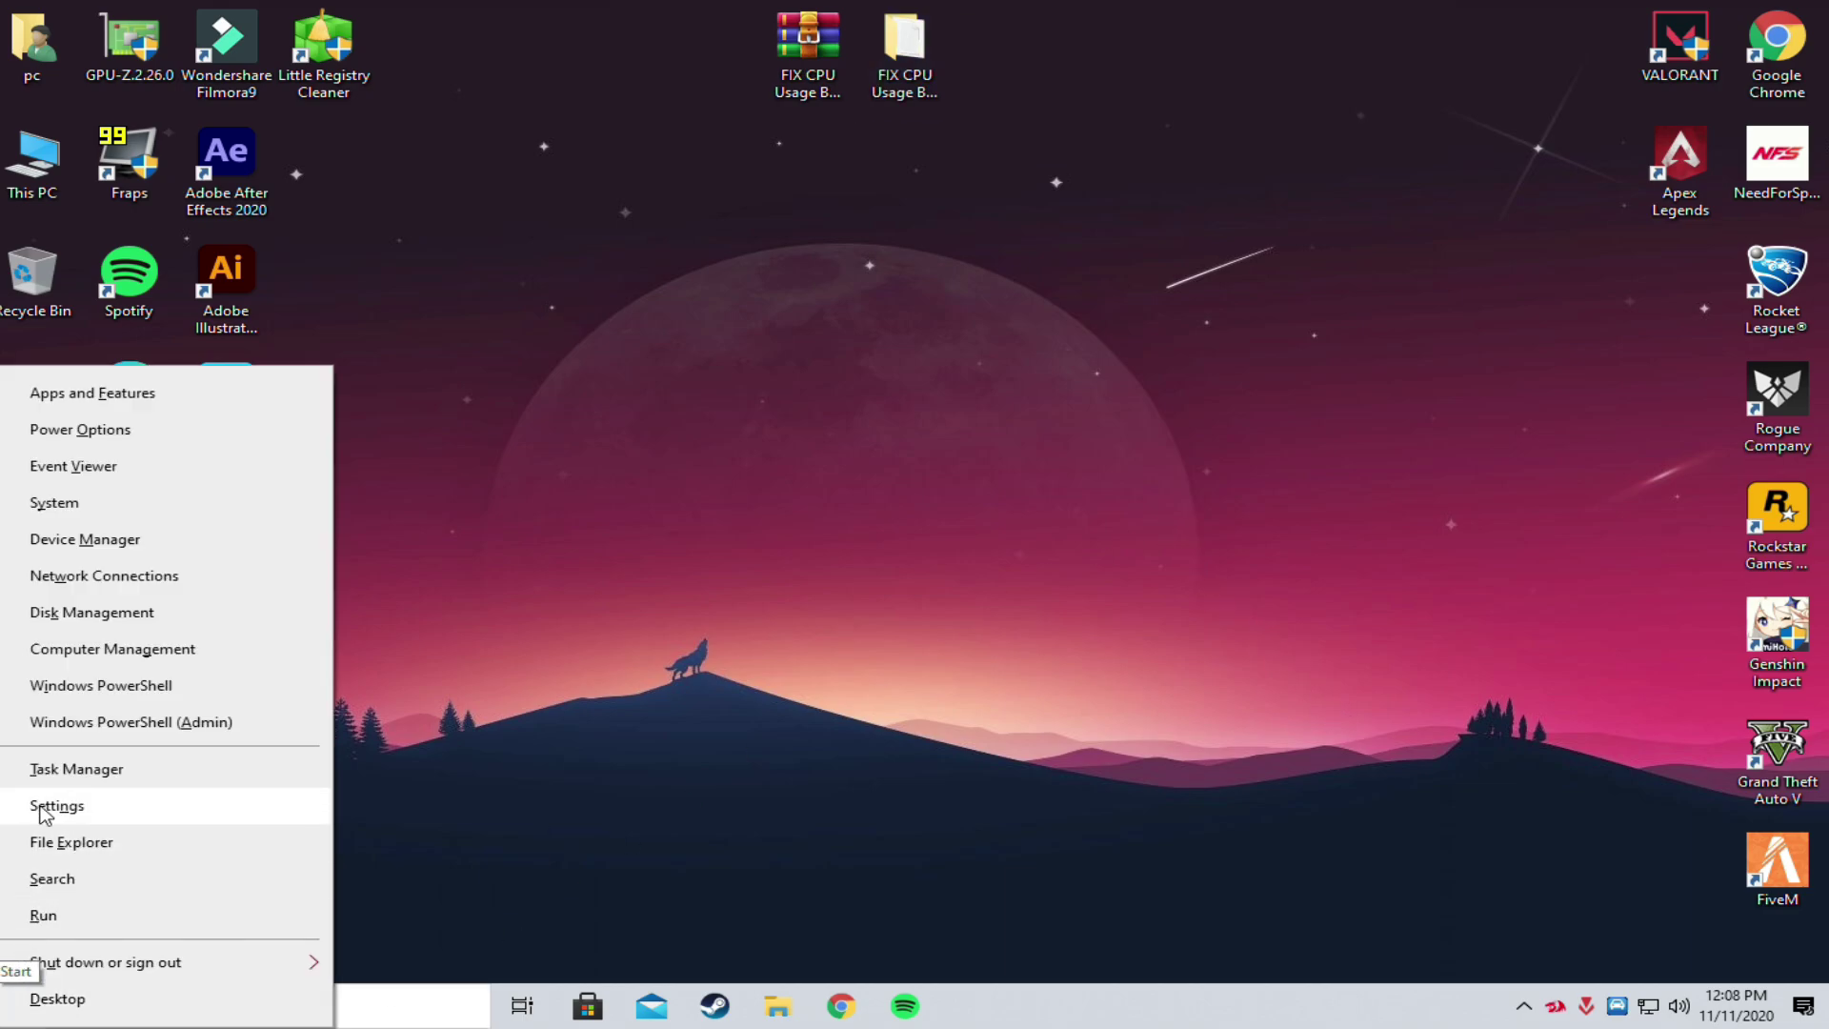
click(41, 807)
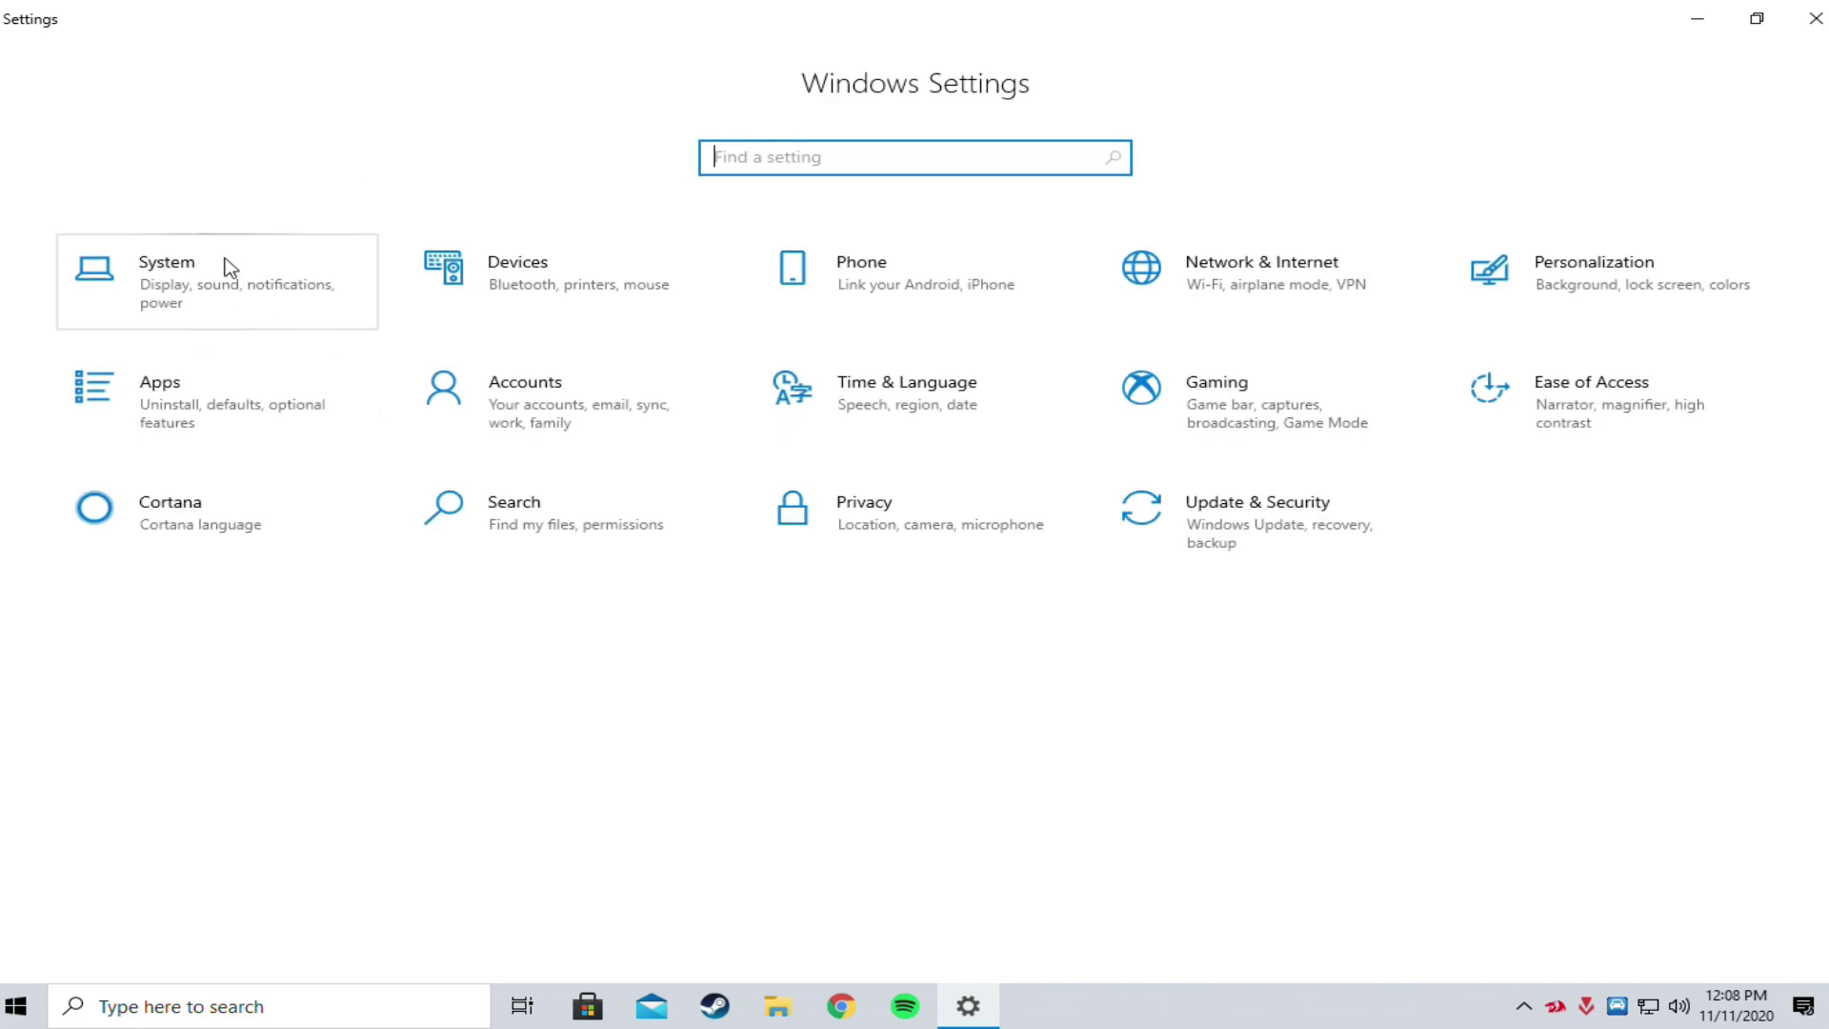
click(229, 268)
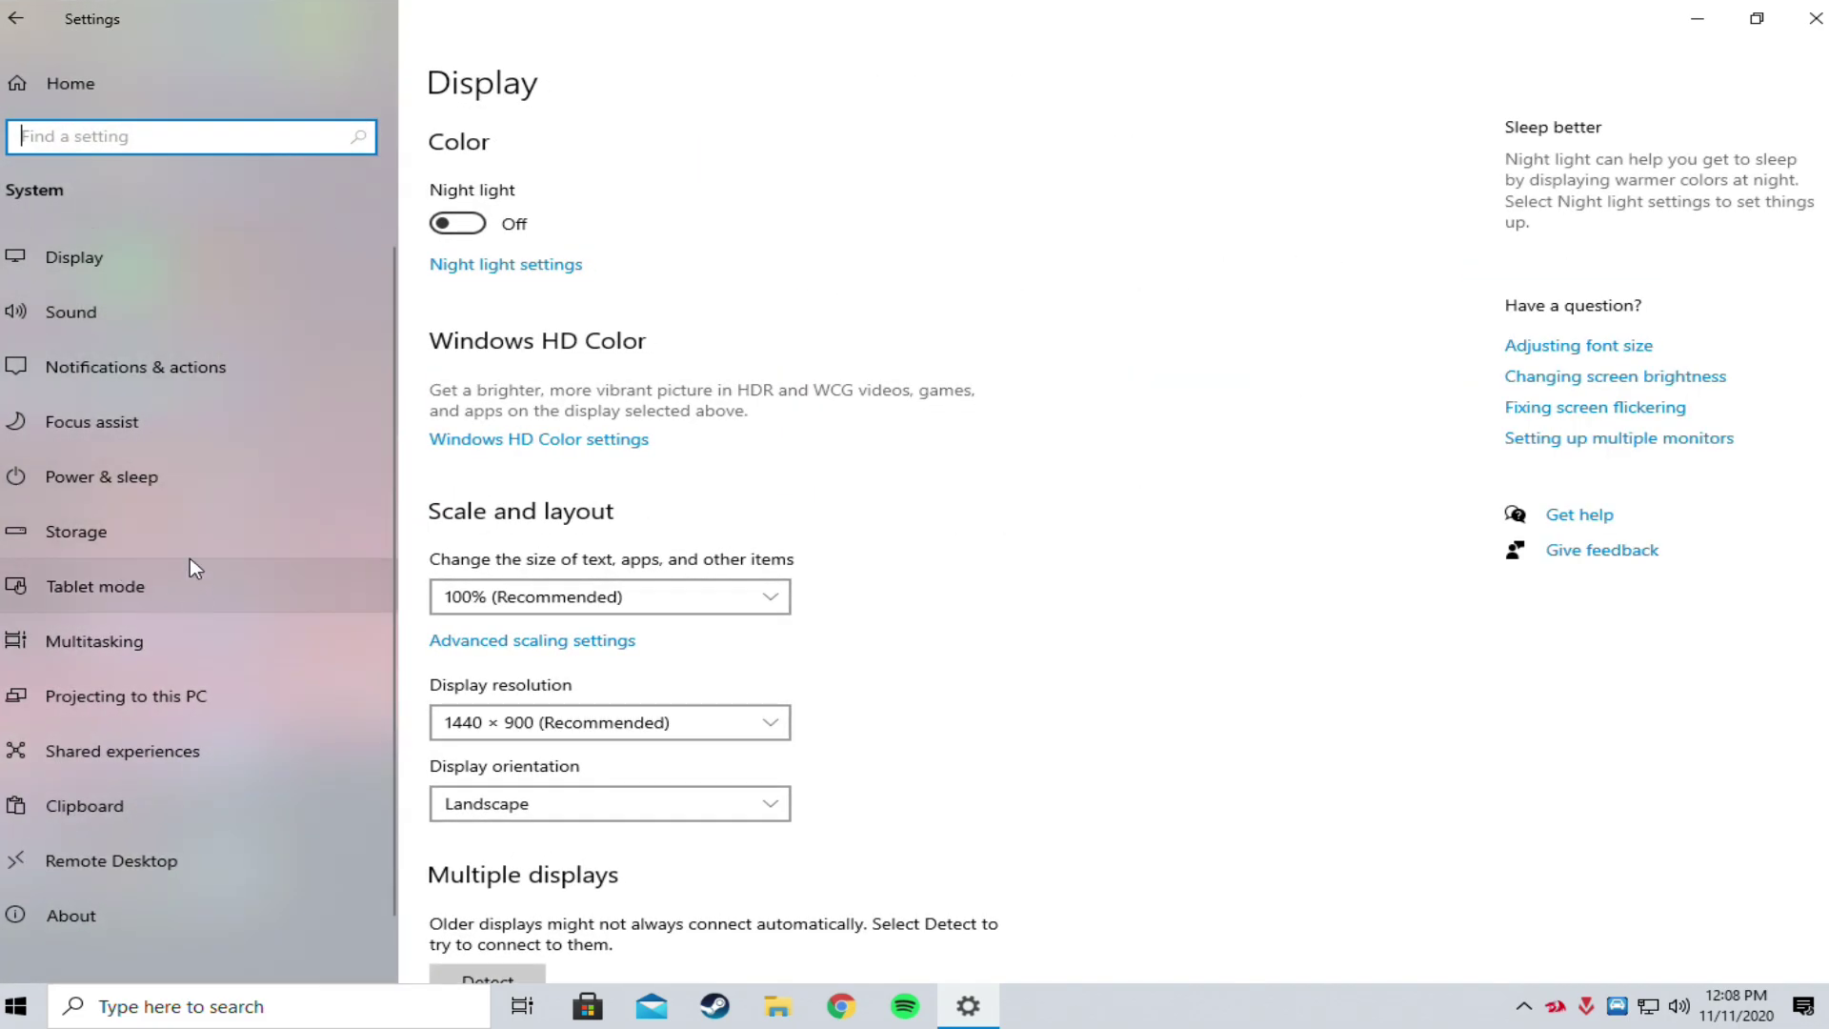
click(94, 539)
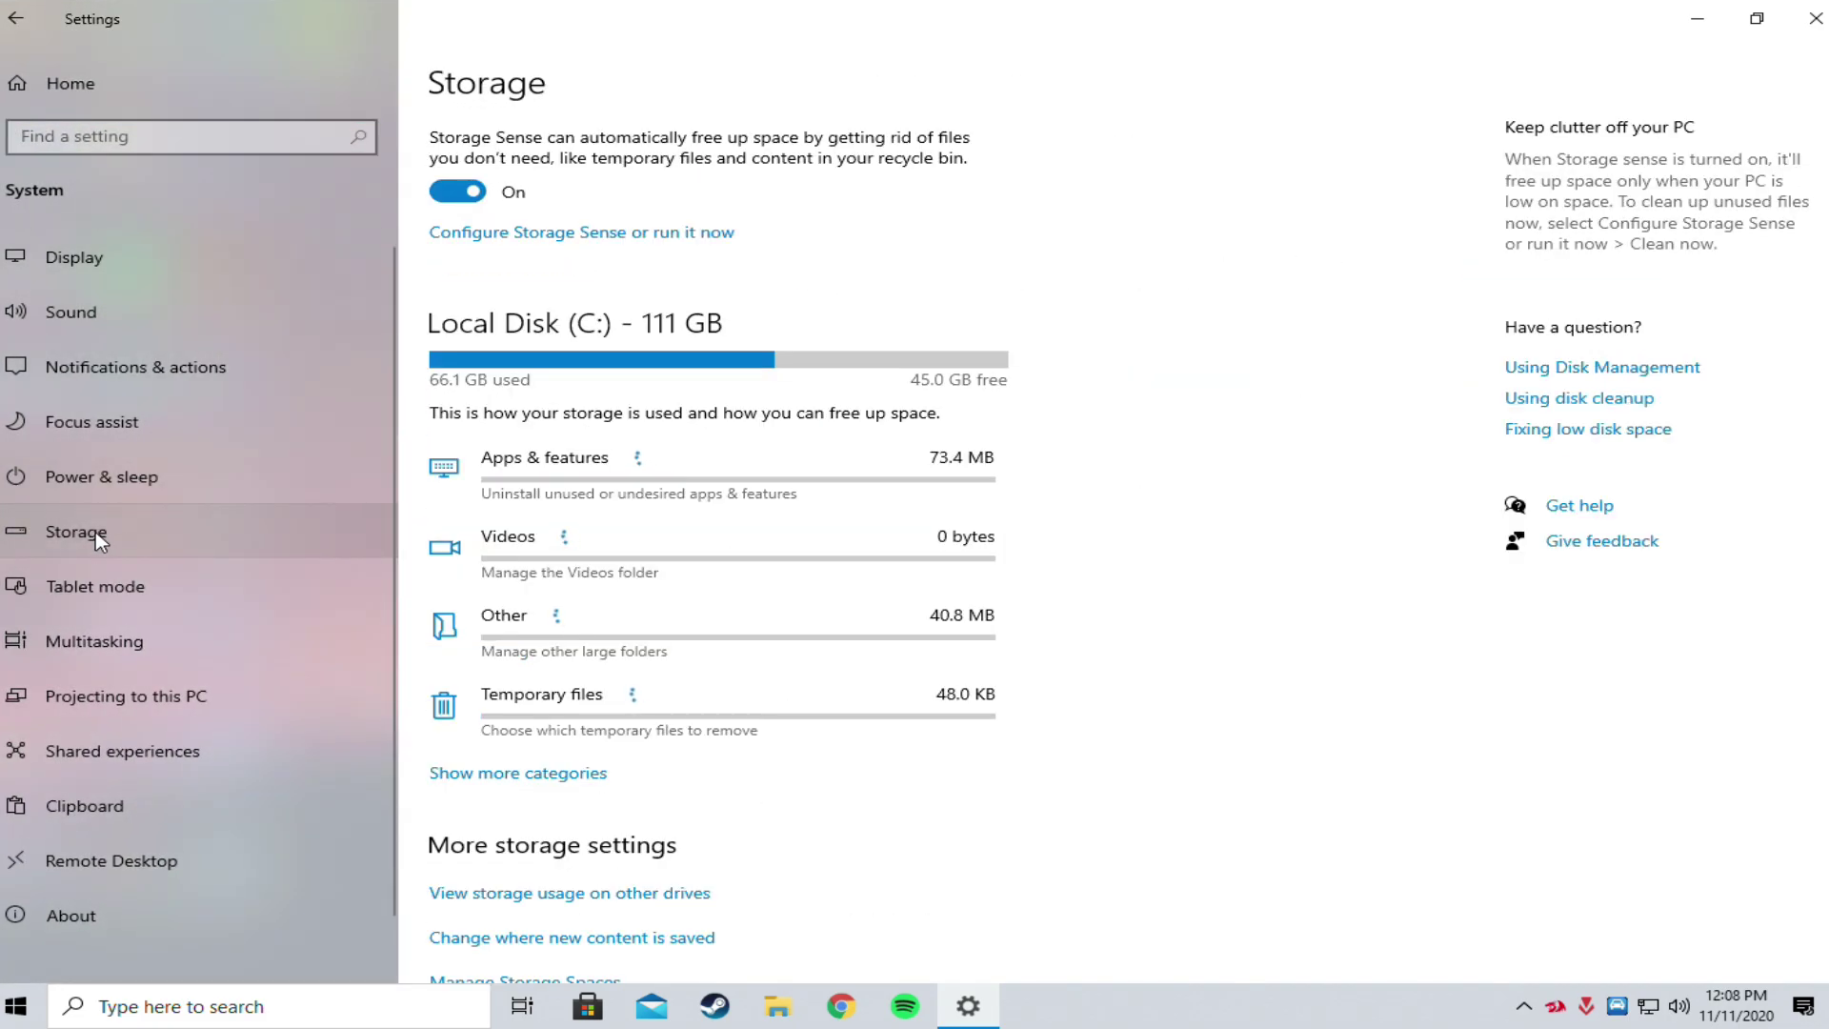
click(601, 712)
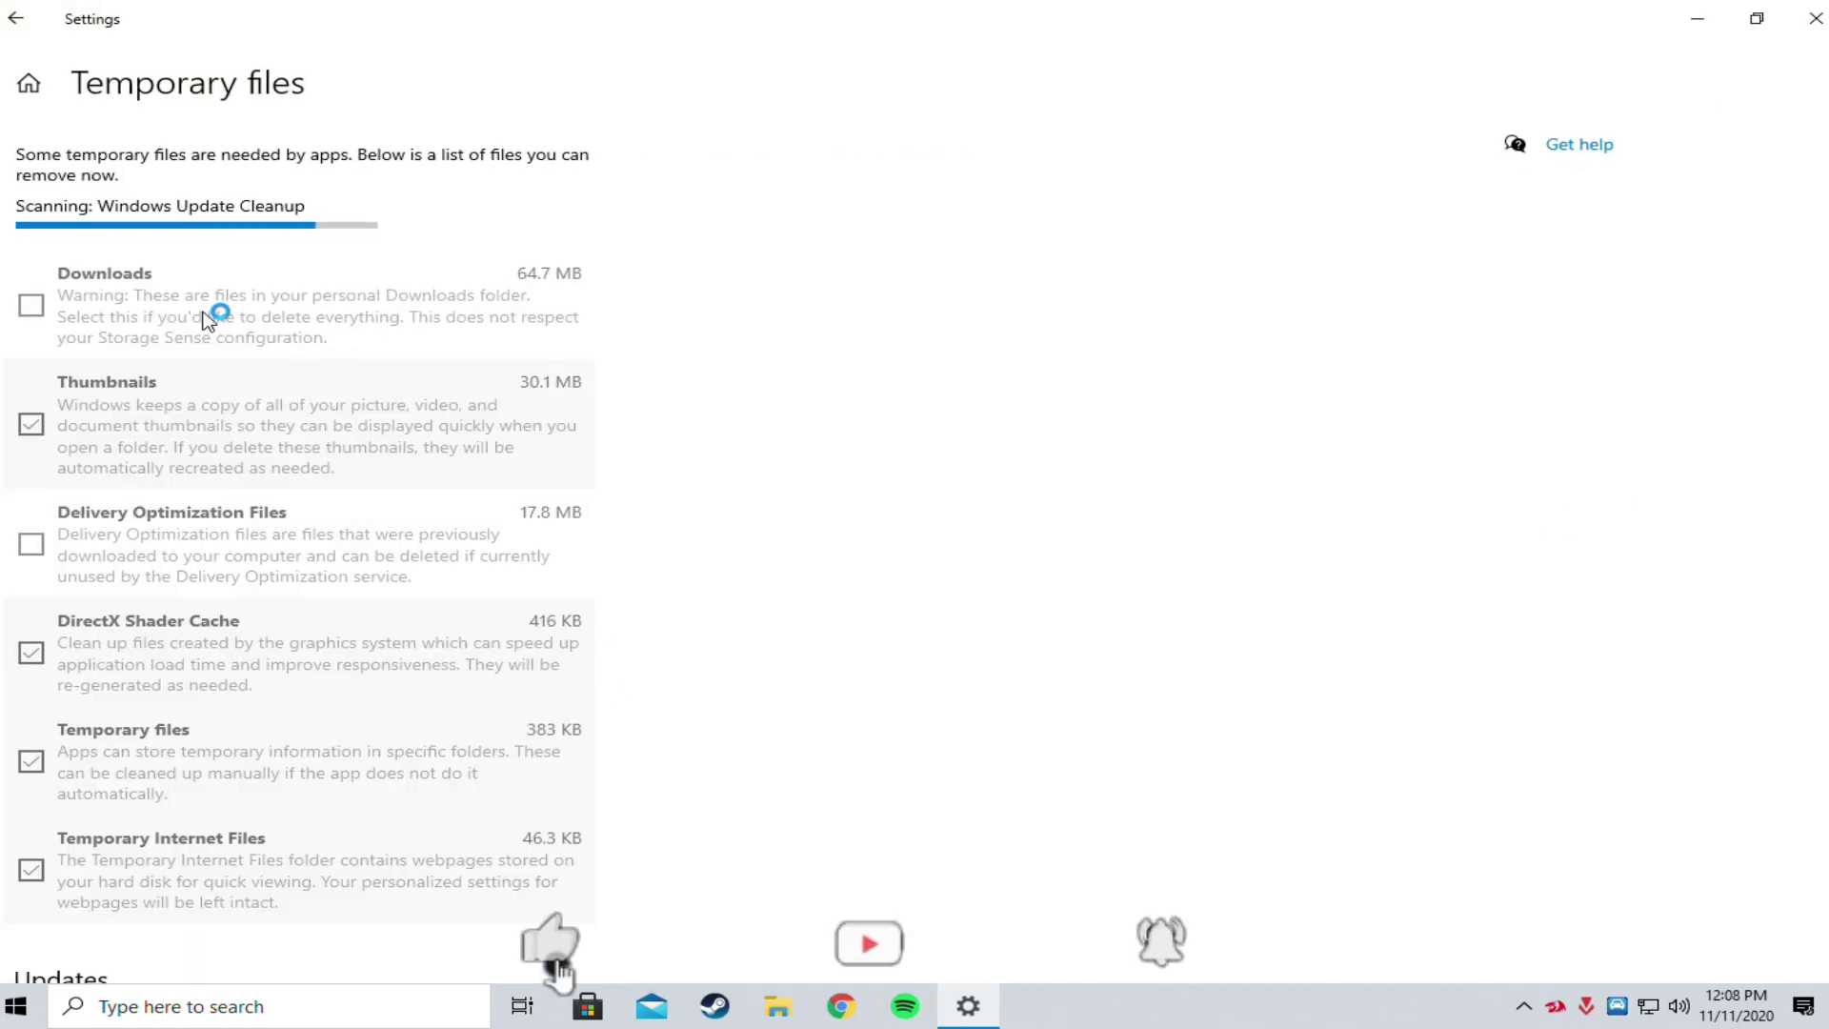
- Include Delivery Optimization Files in the temporary files cleanup, remove the selected files and close Settings
scroll(209, 314, down, 2)
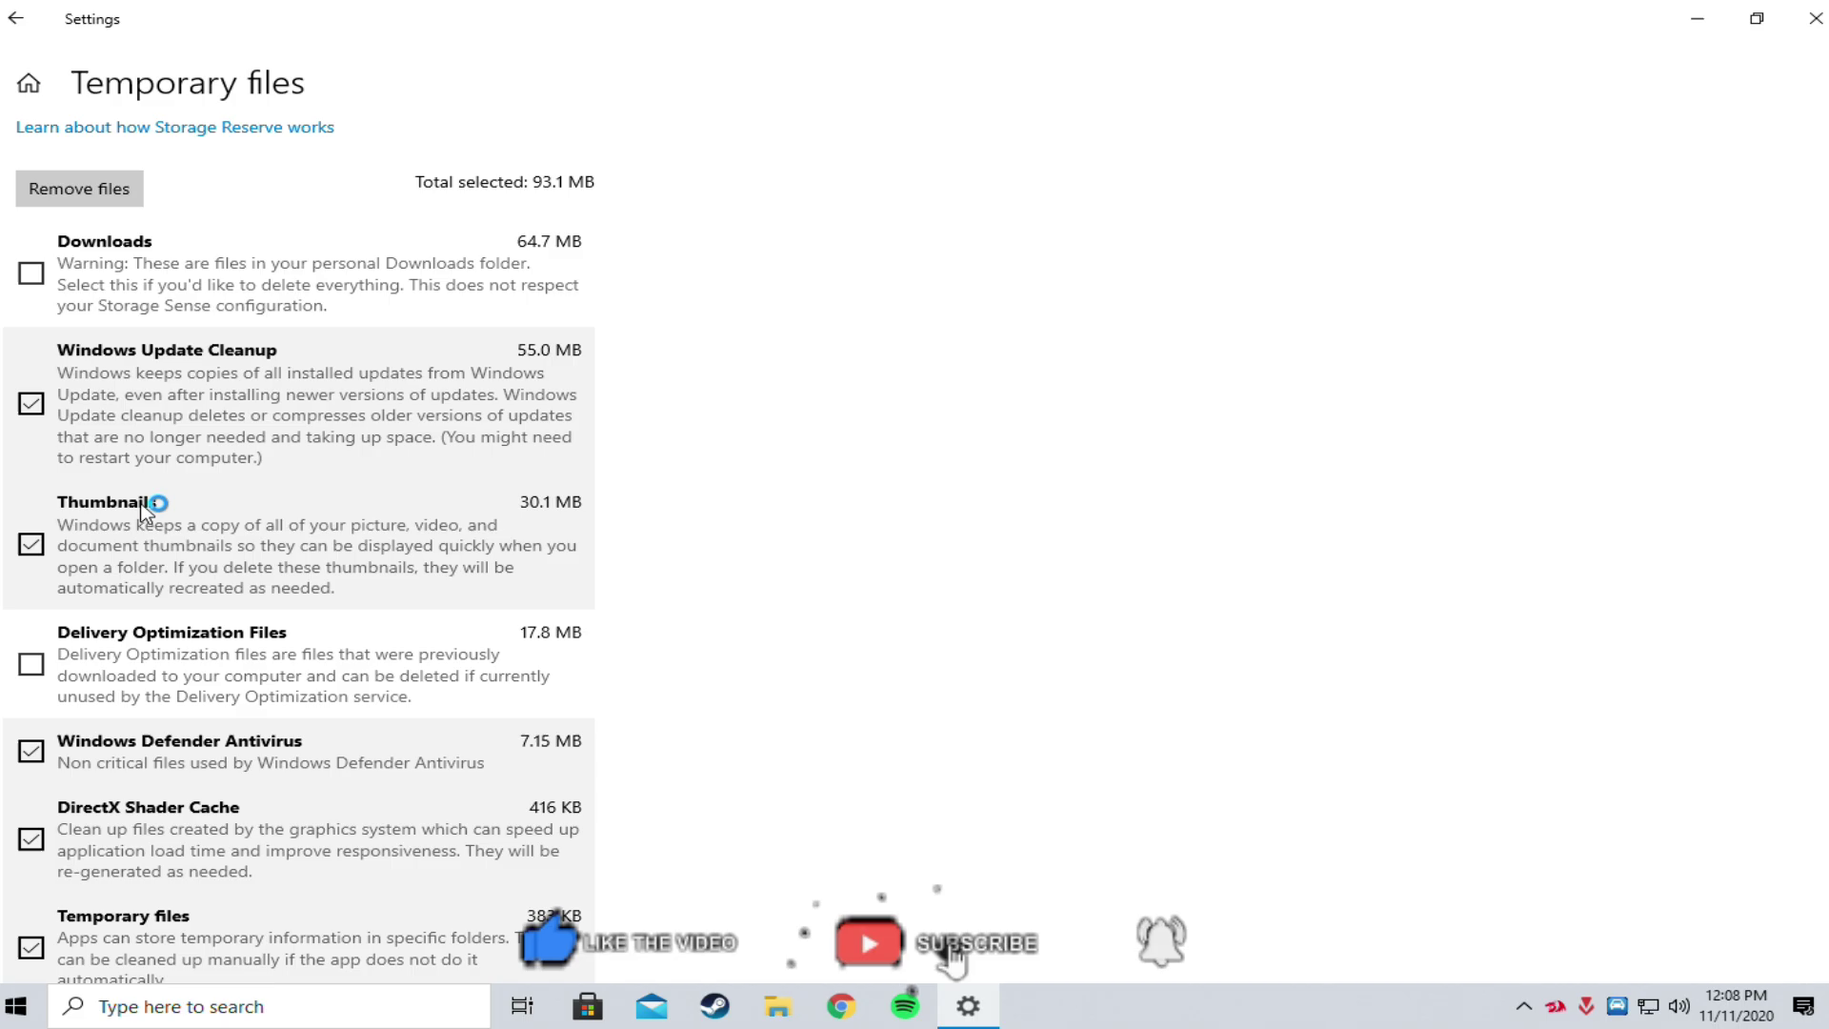
scroll(143, 515, down, 3)
click(62, 438)
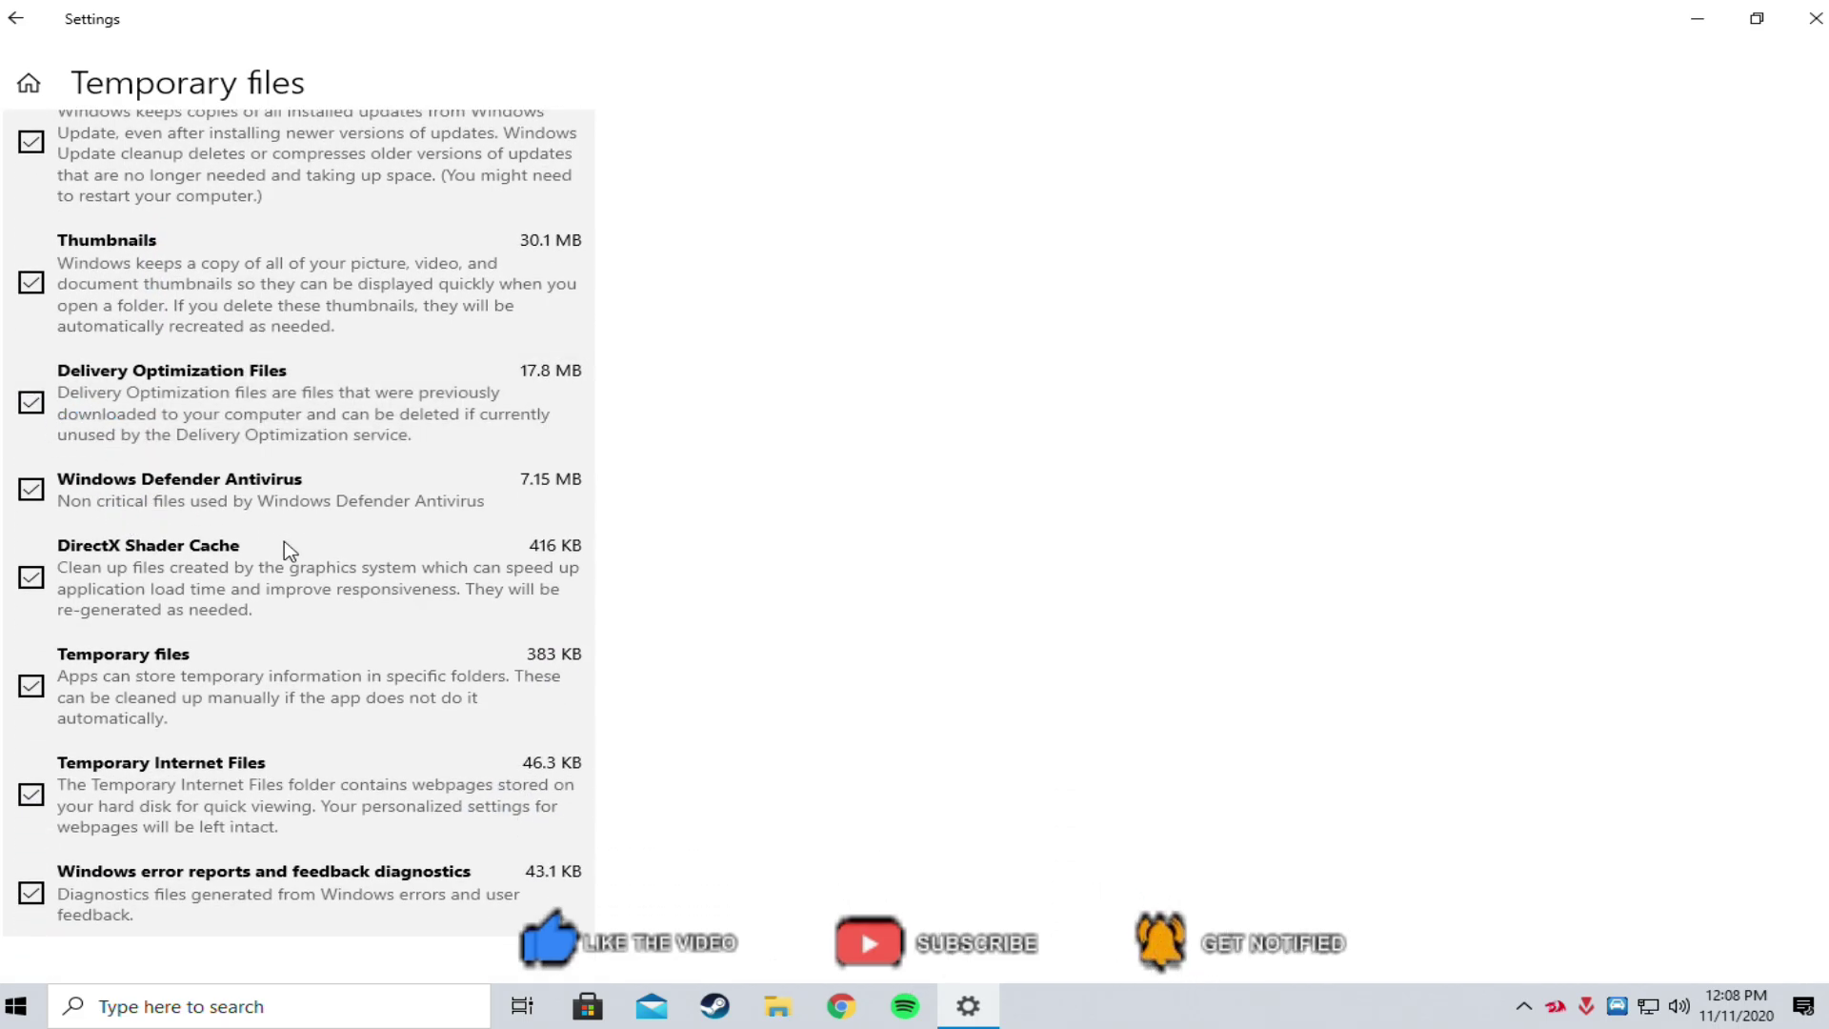
scroll(238, 476, up, 5)
click(126, 314)
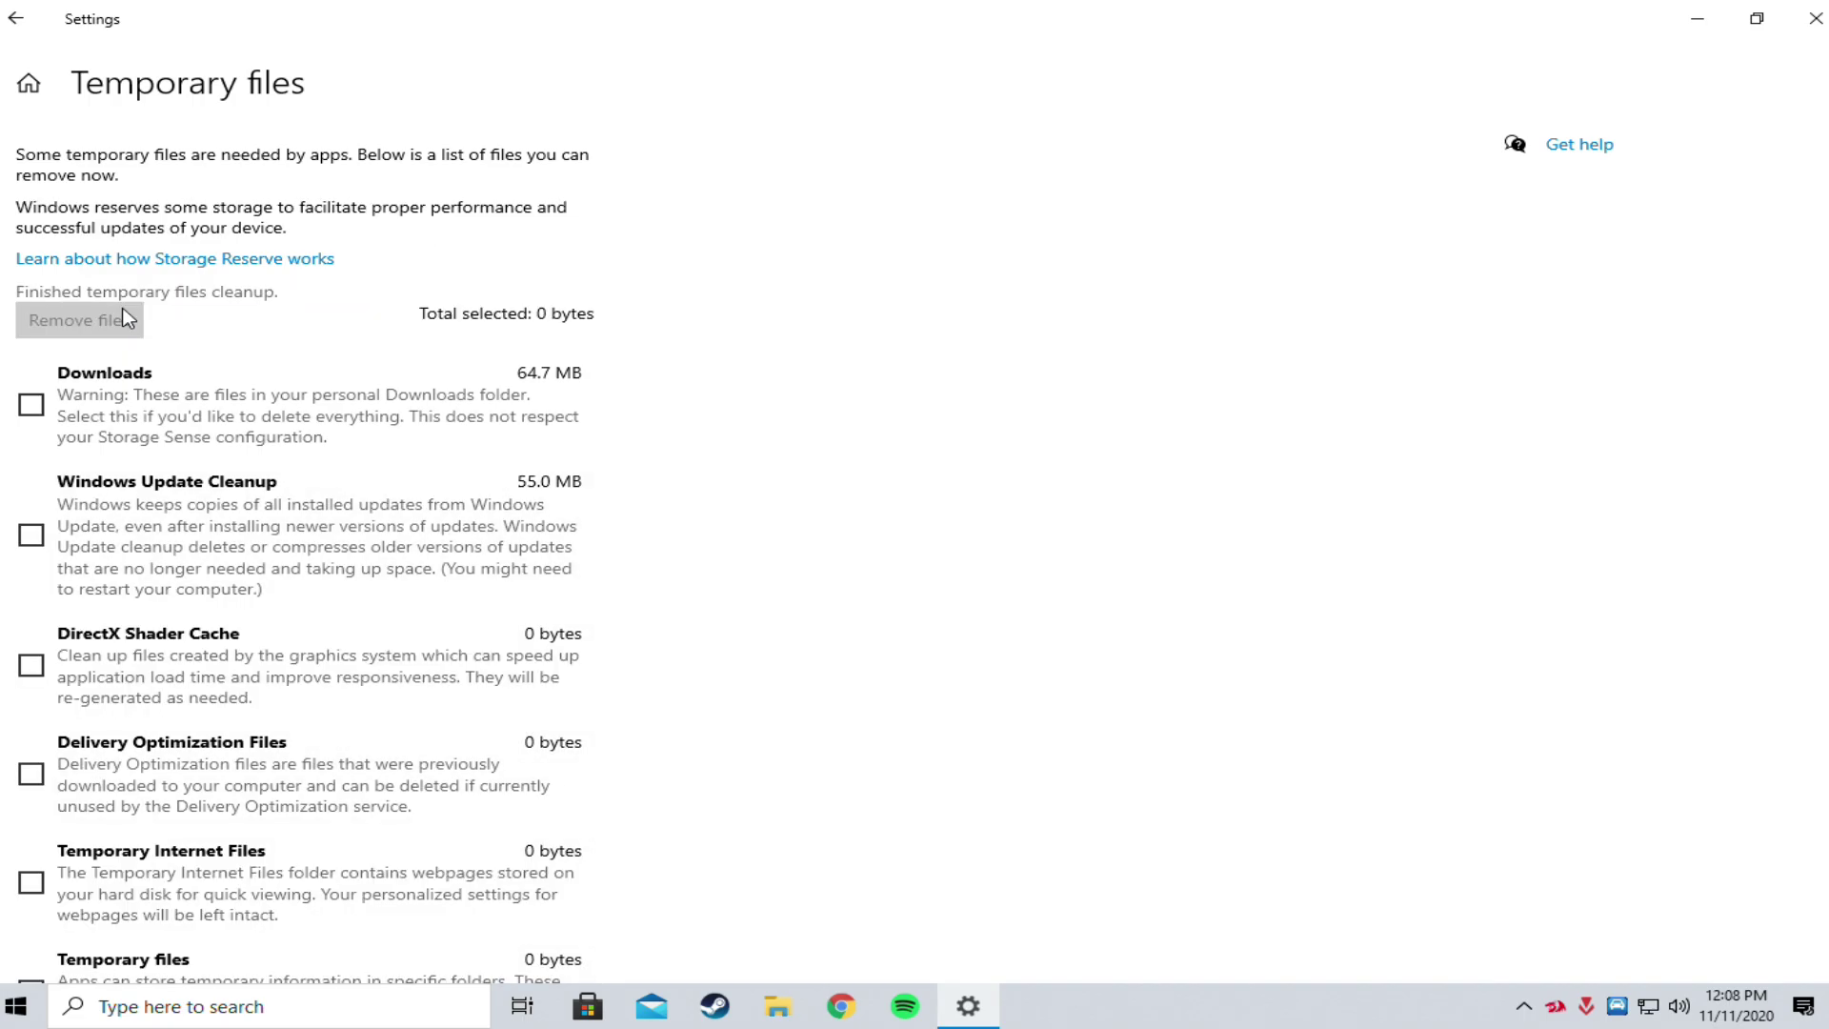
click(1816, 18)
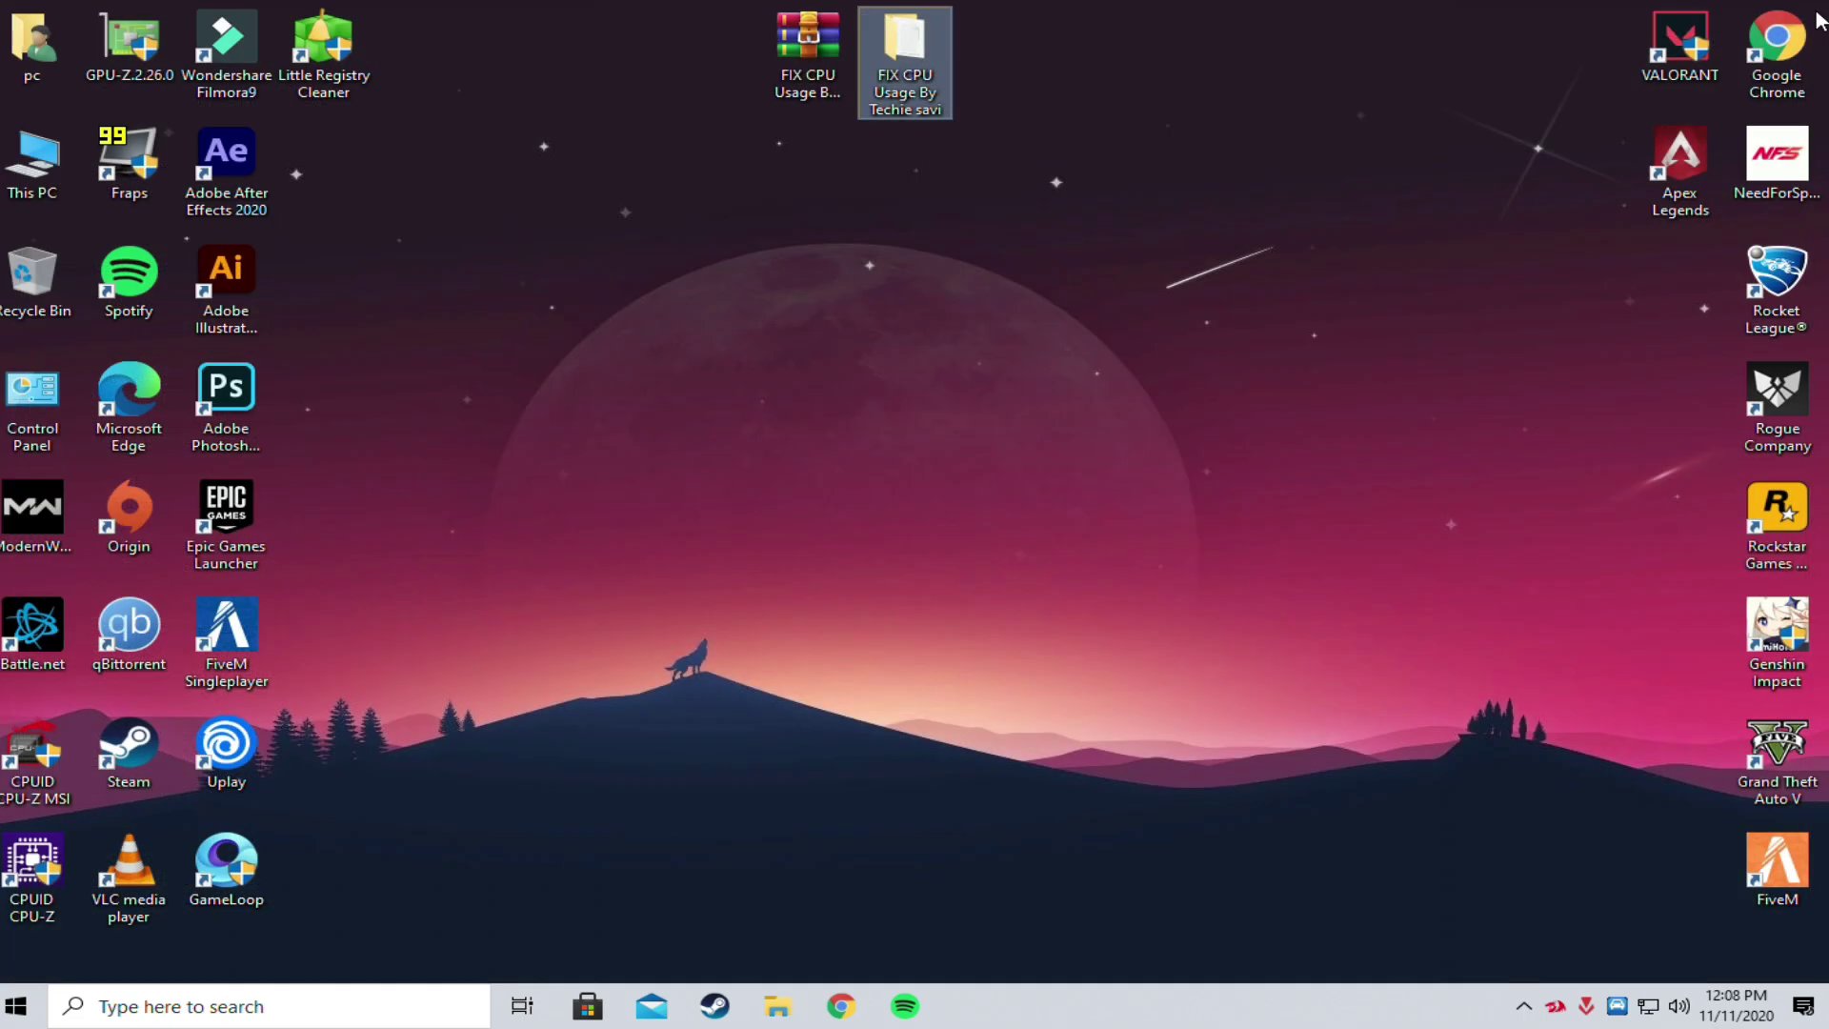
- Find the Run app through Windows search and use it to launch System Configuration with msconfig
click(17, 1006)
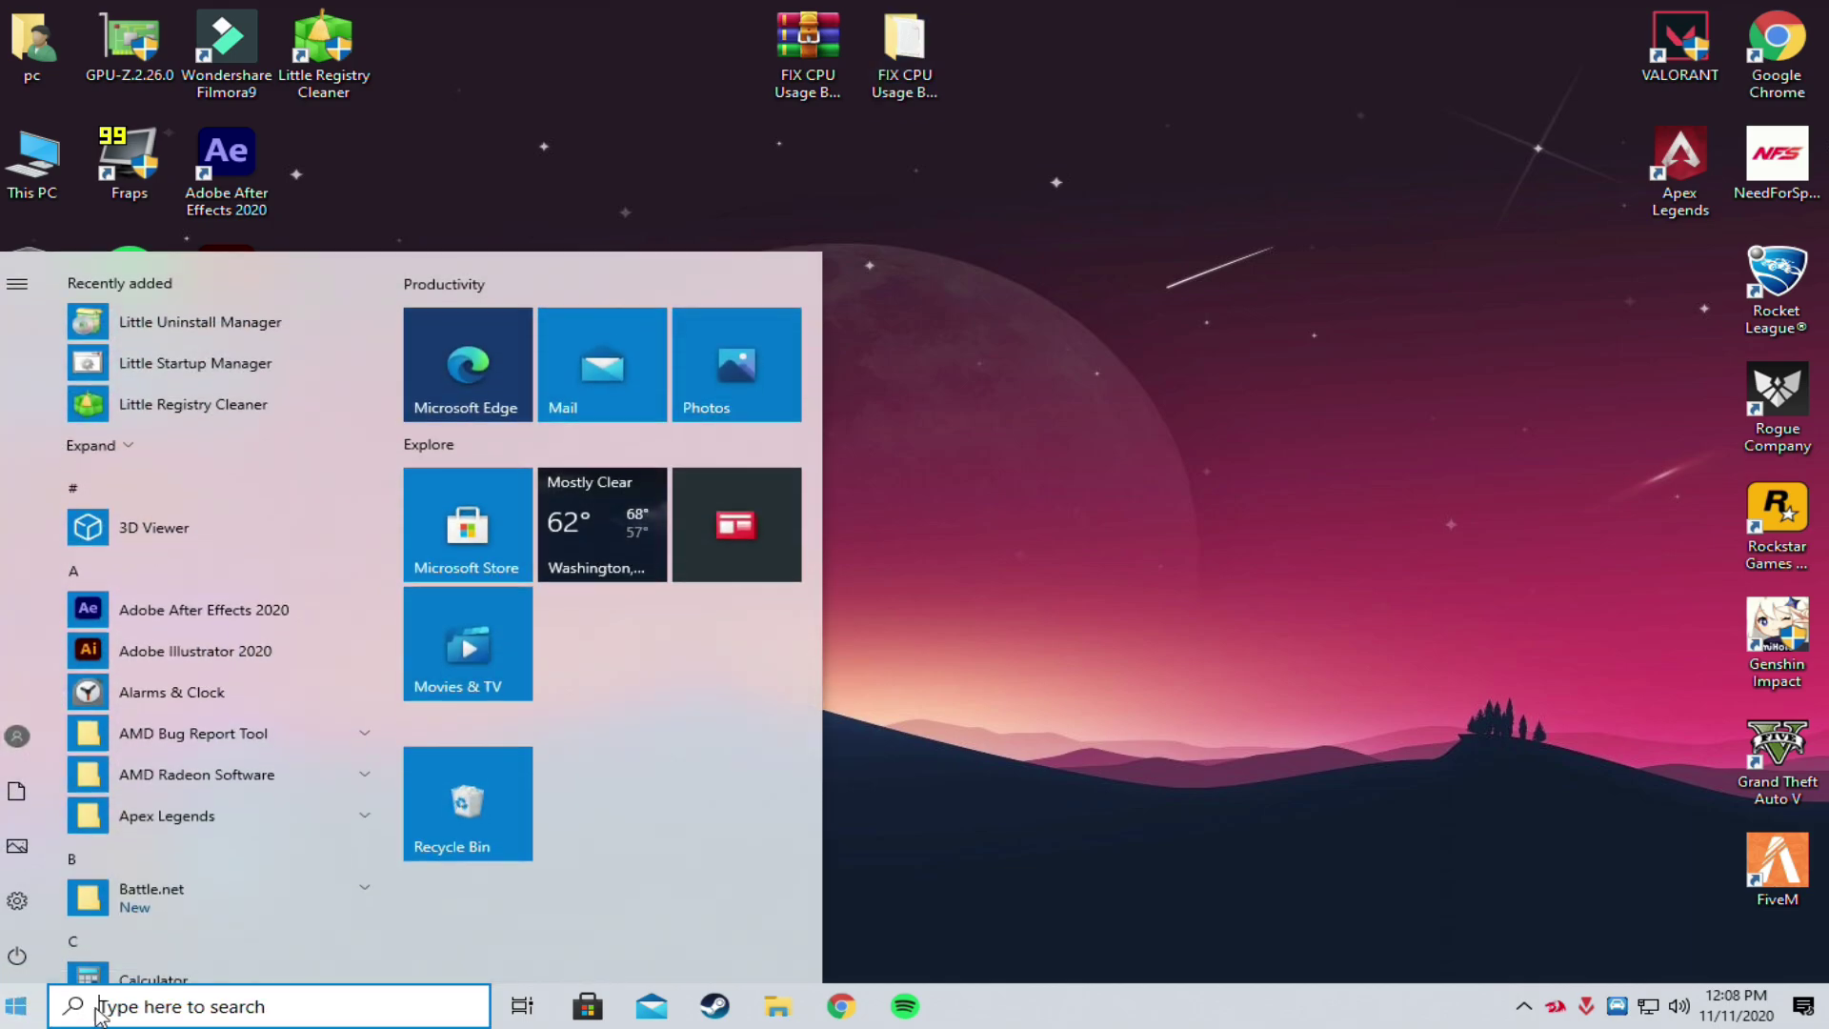
text(run)
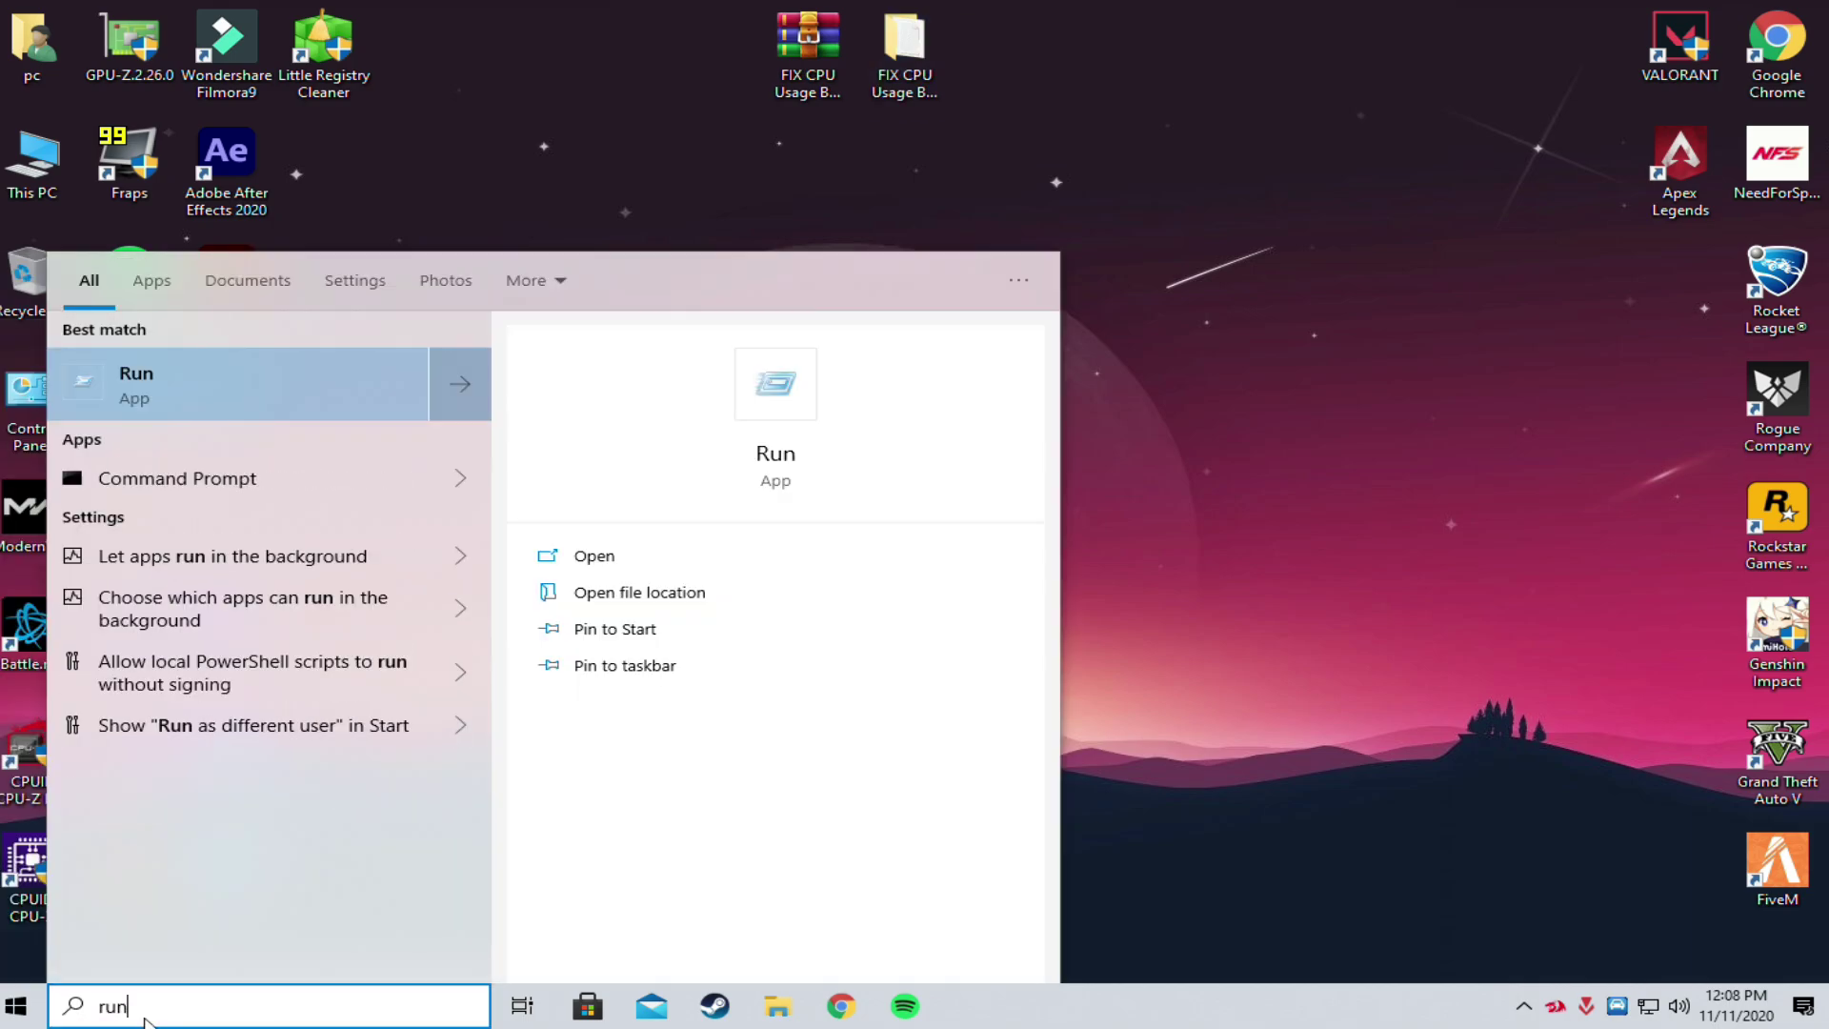
key(Return)
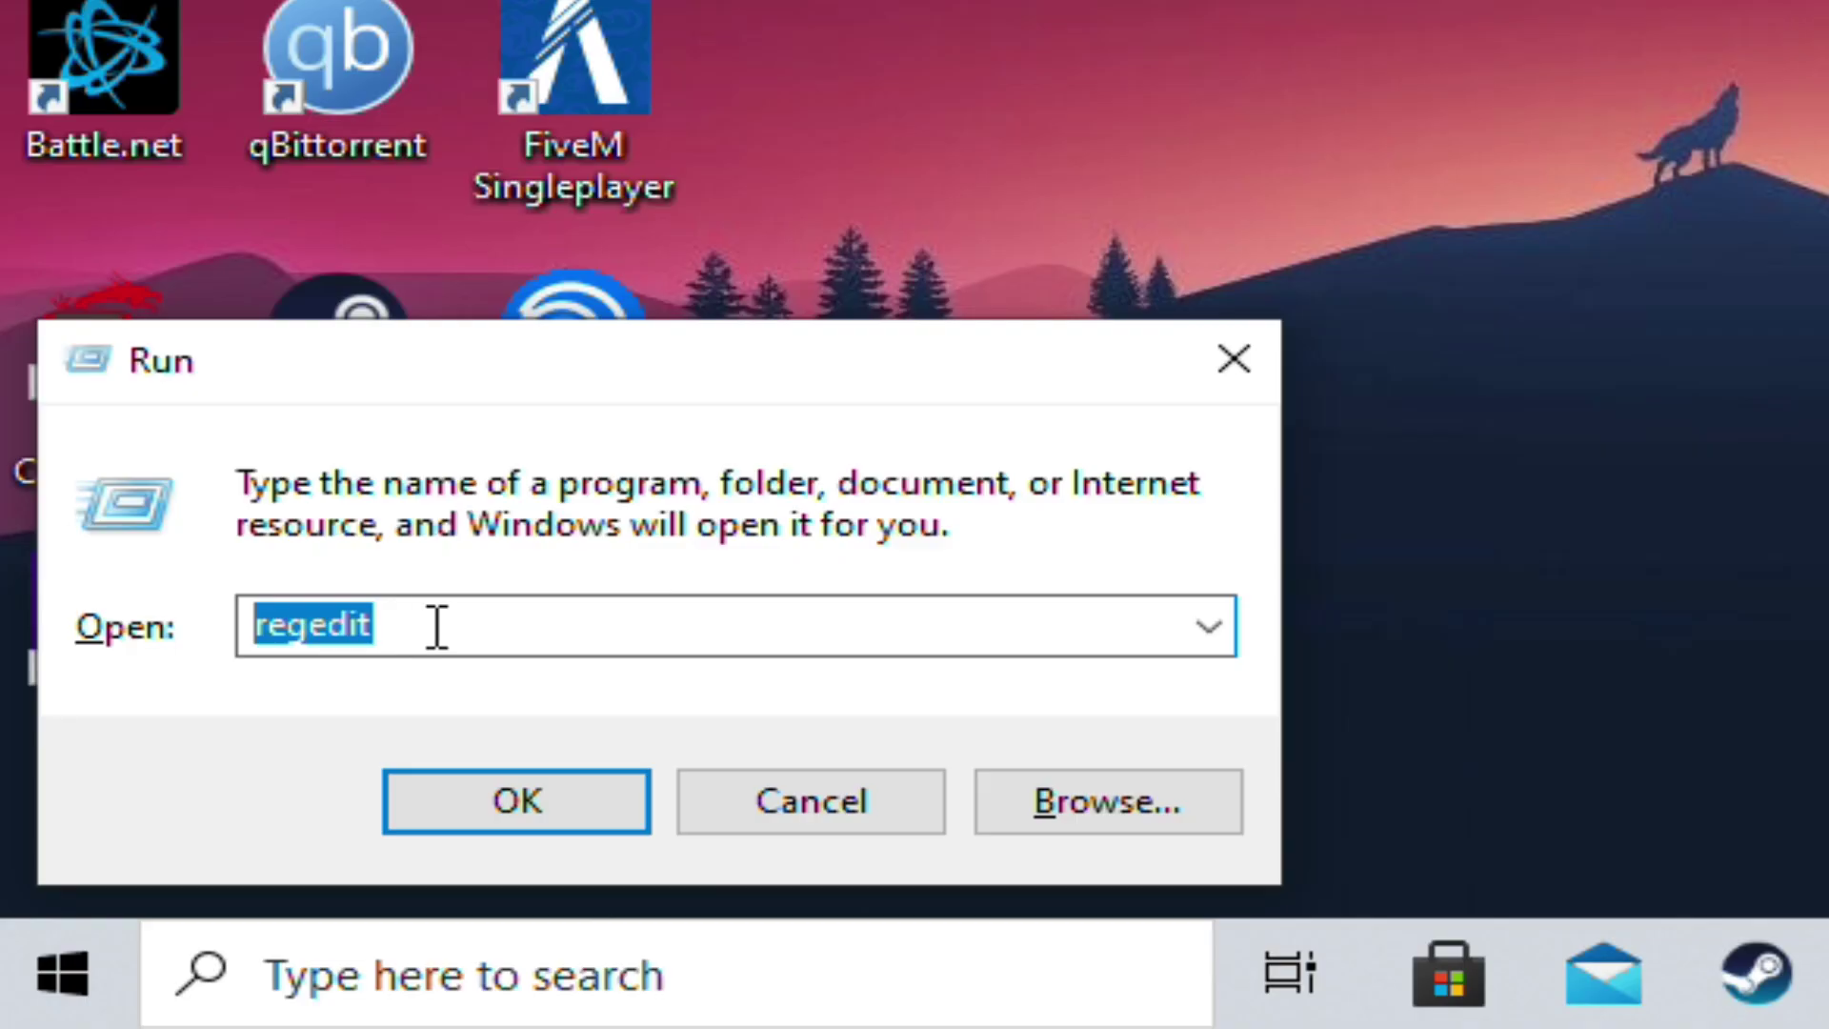
key(BackSpace)
text(m)
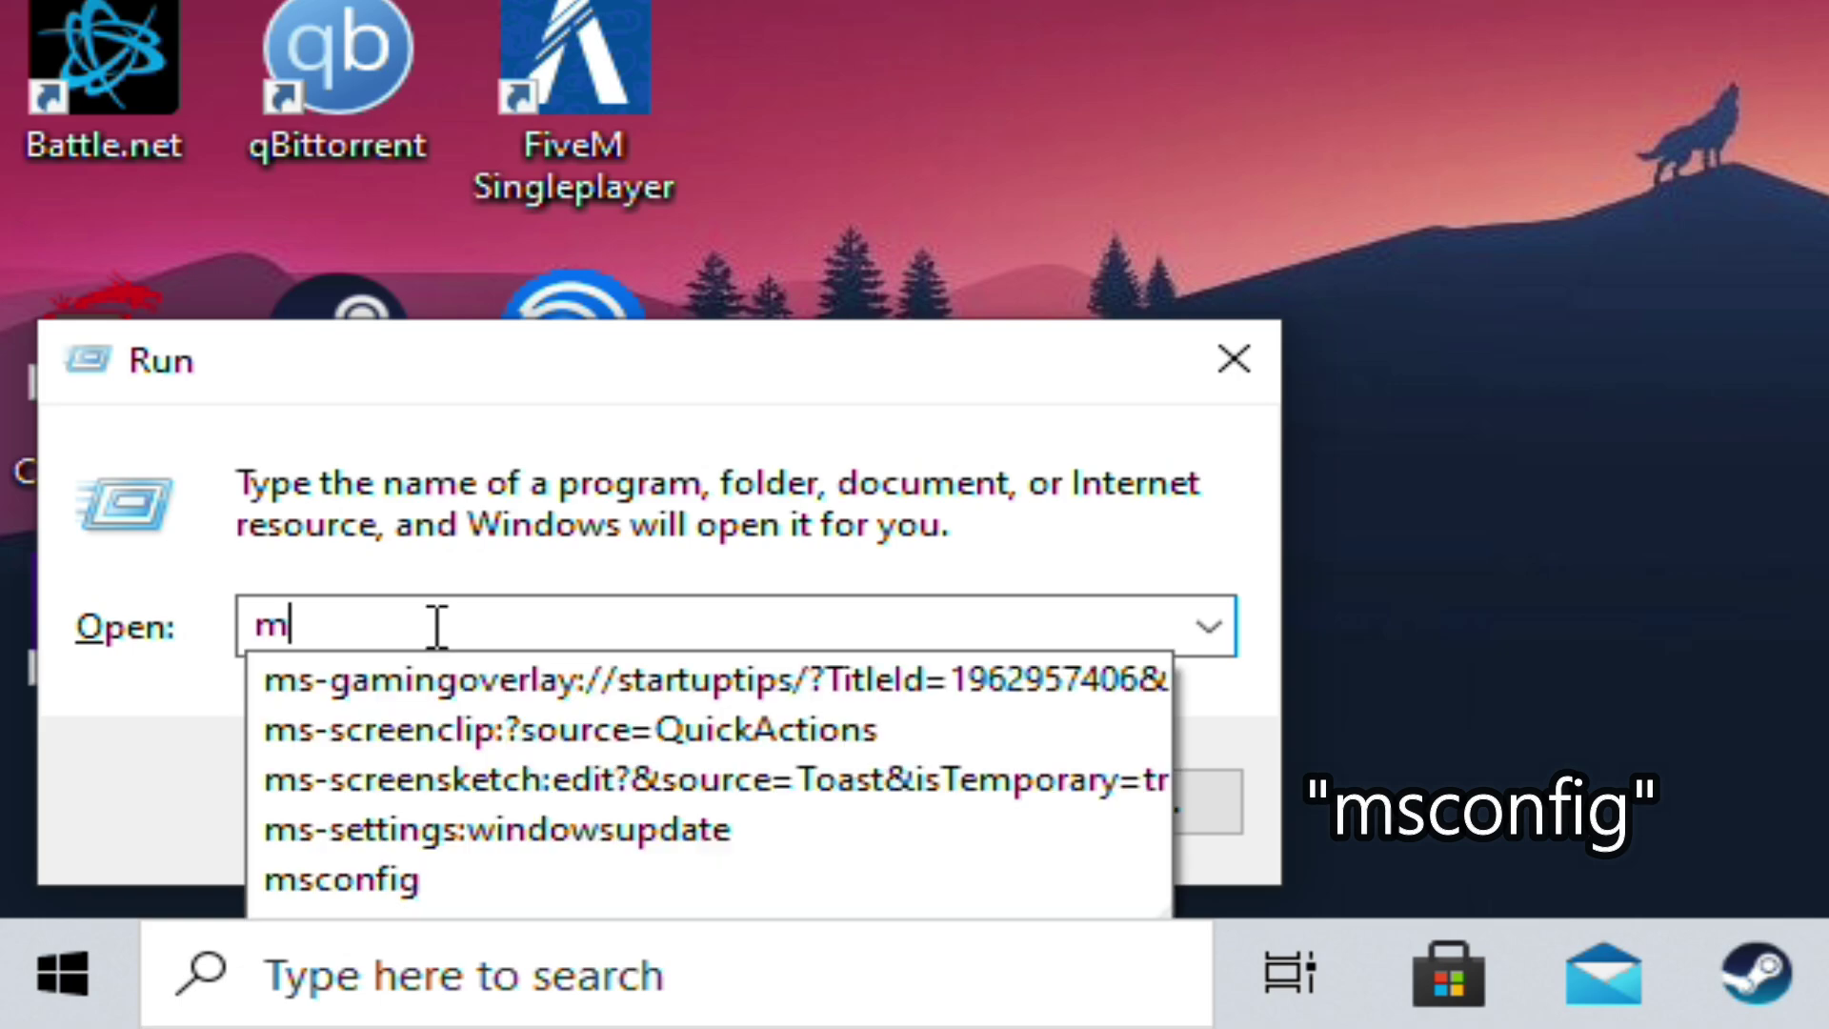
text(sconfig)
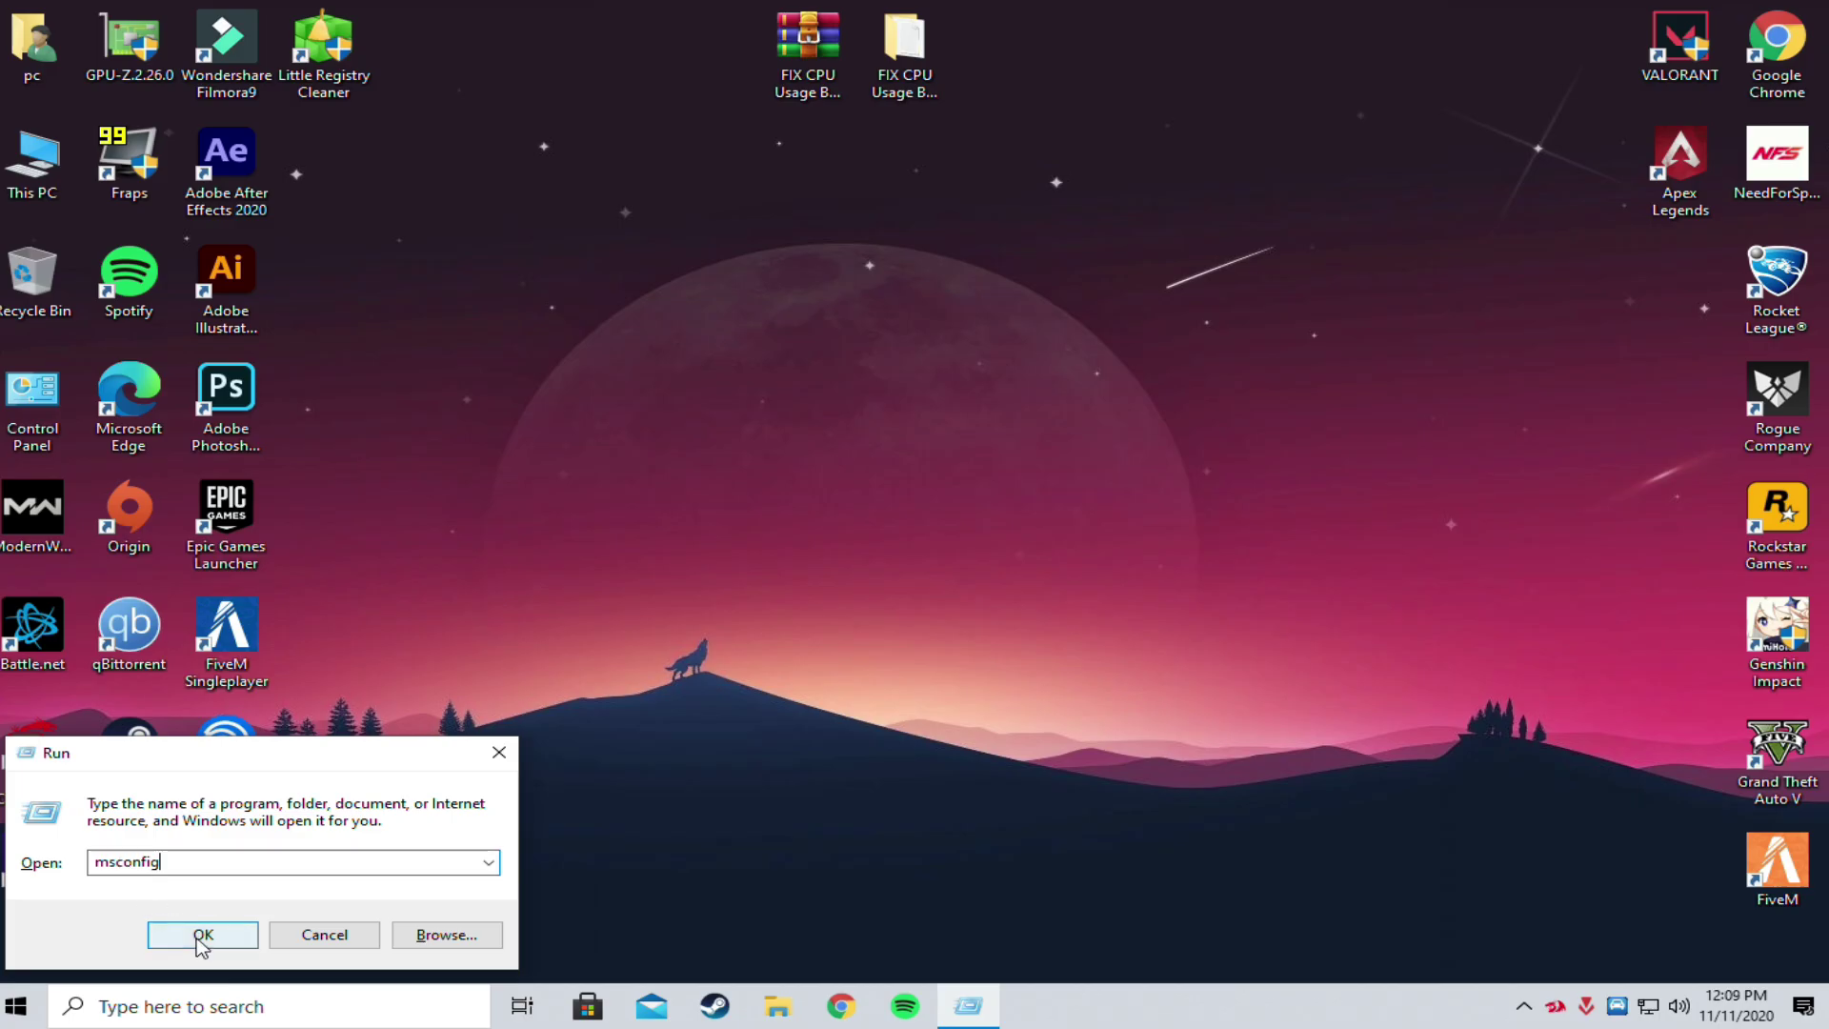
click(197, 936)
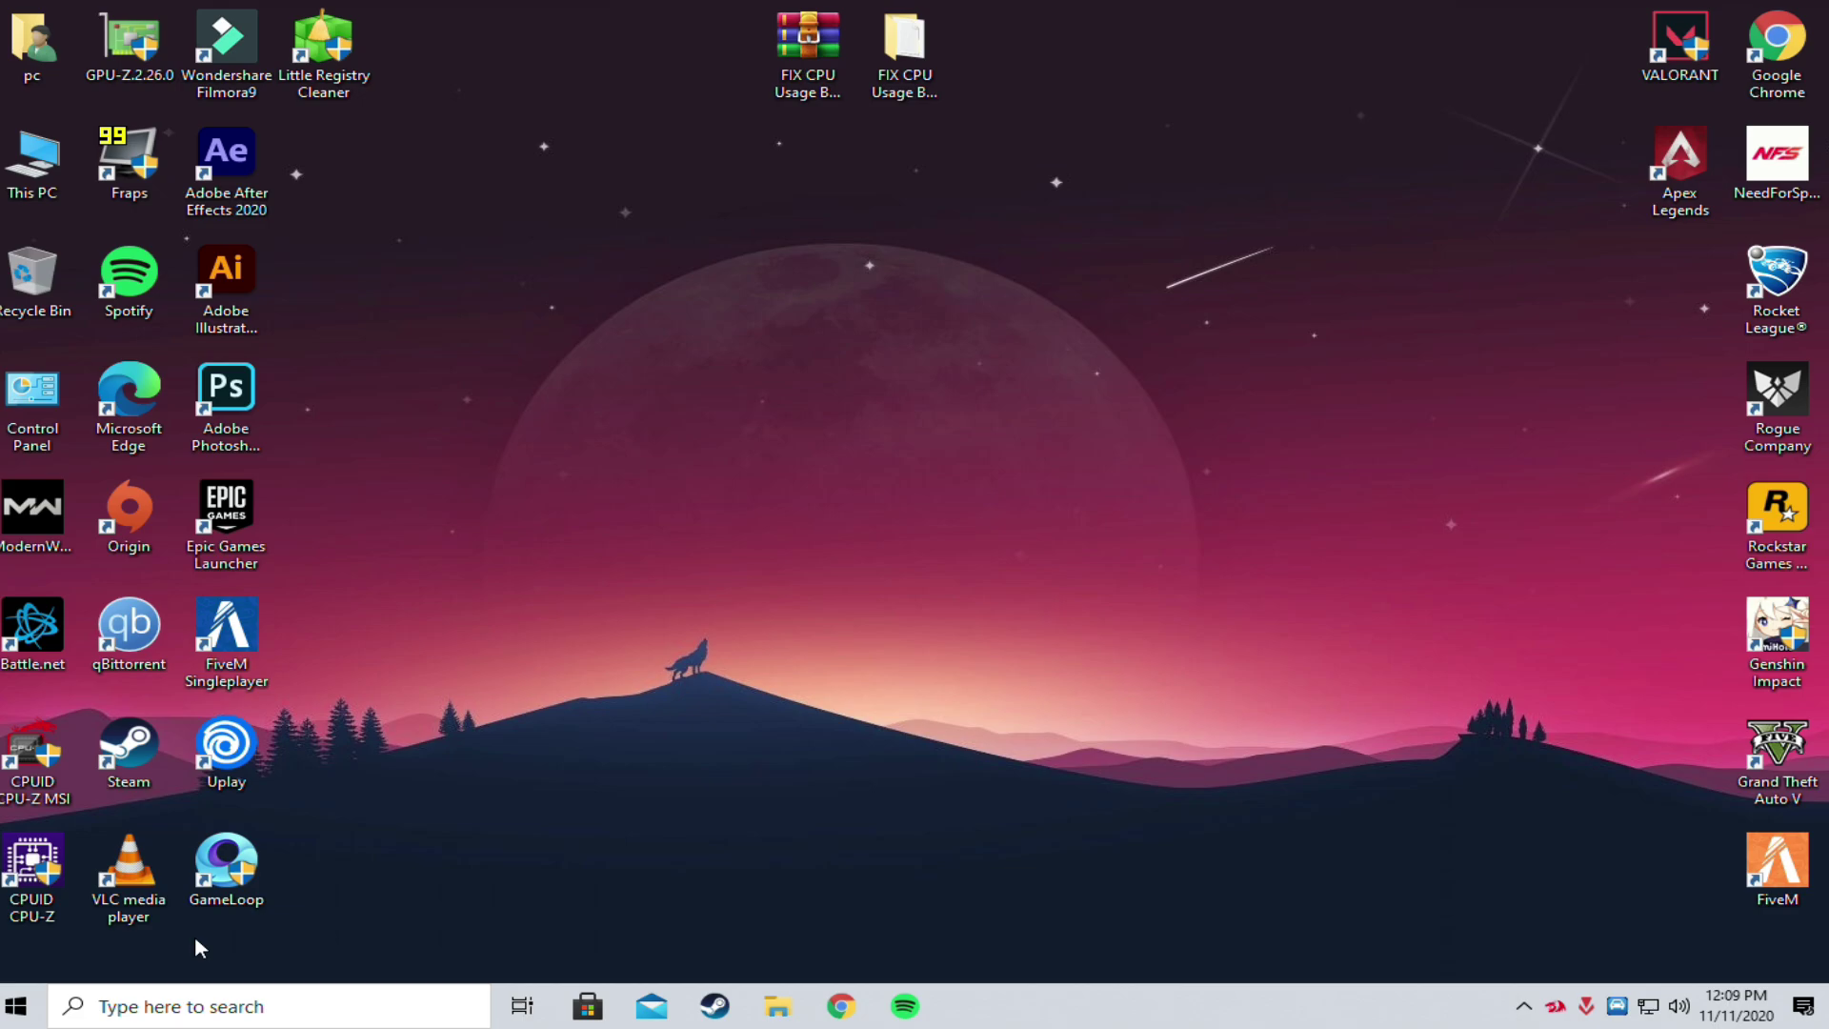
drag(697, 287, 677, 287)
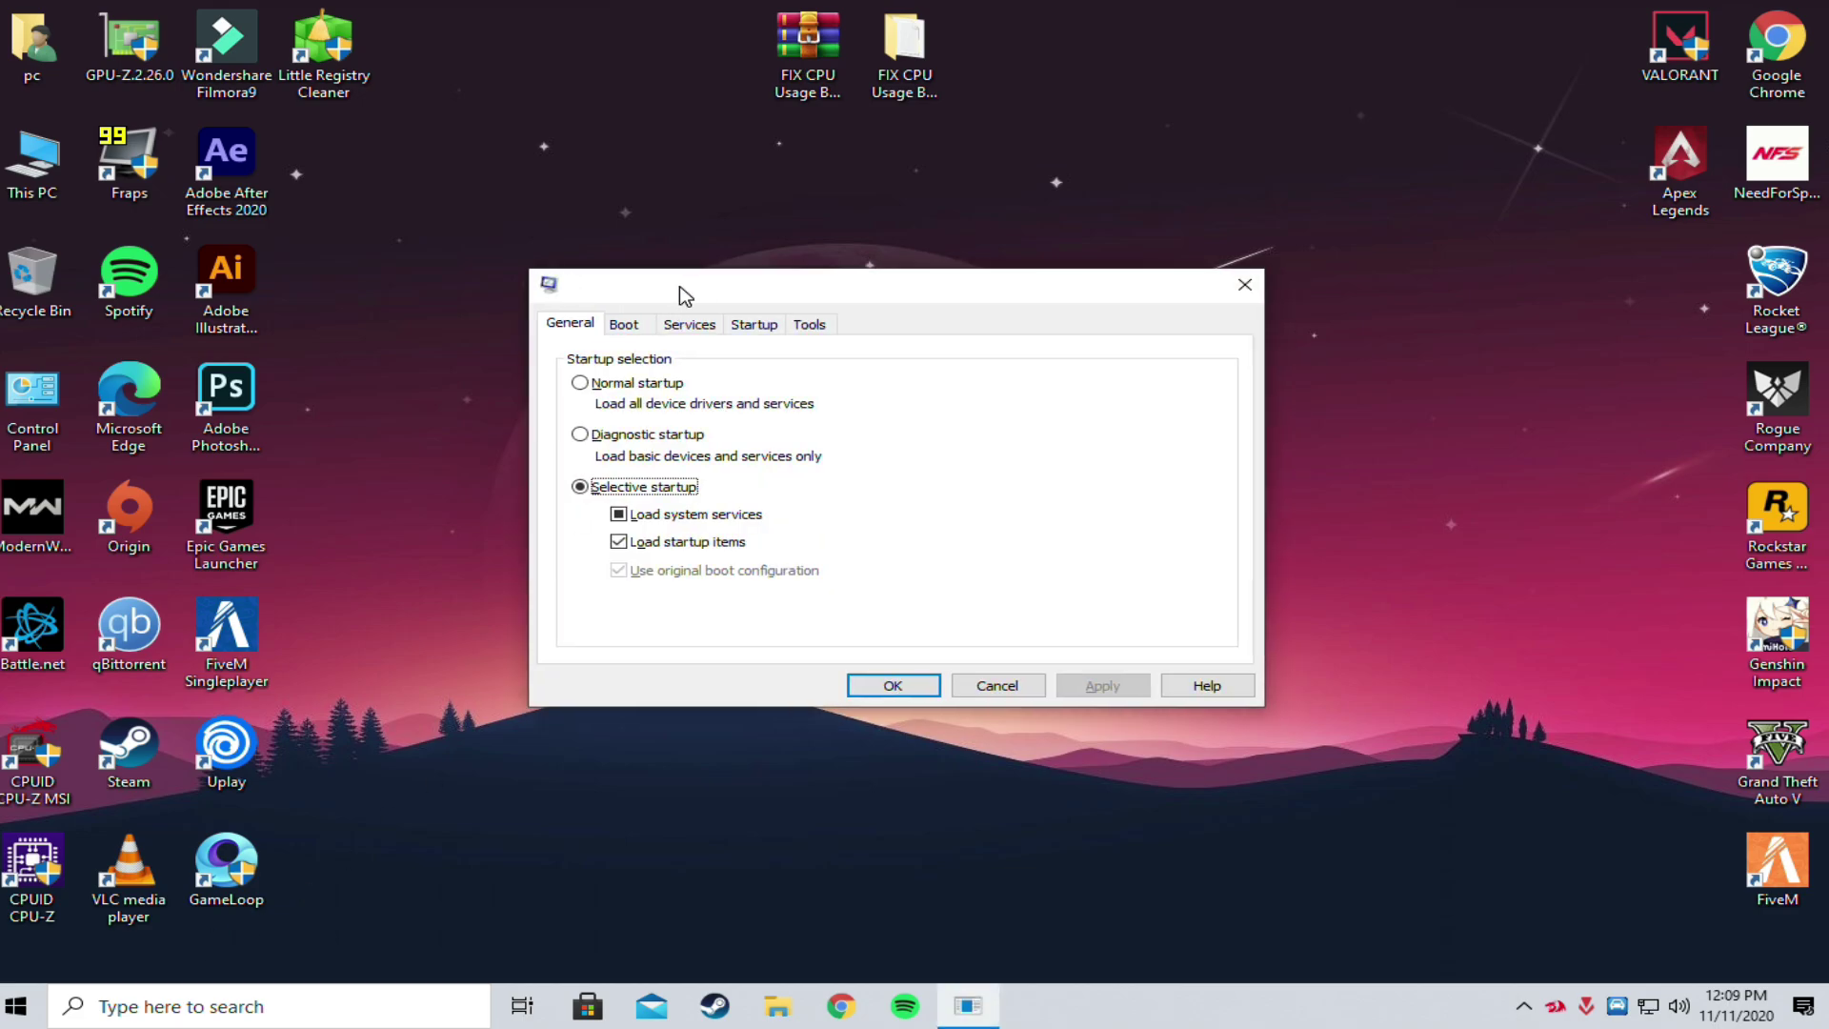
- Show the services list in System Configuration with all Microsoft services hidden
click(754, 325)
click(716, 326)
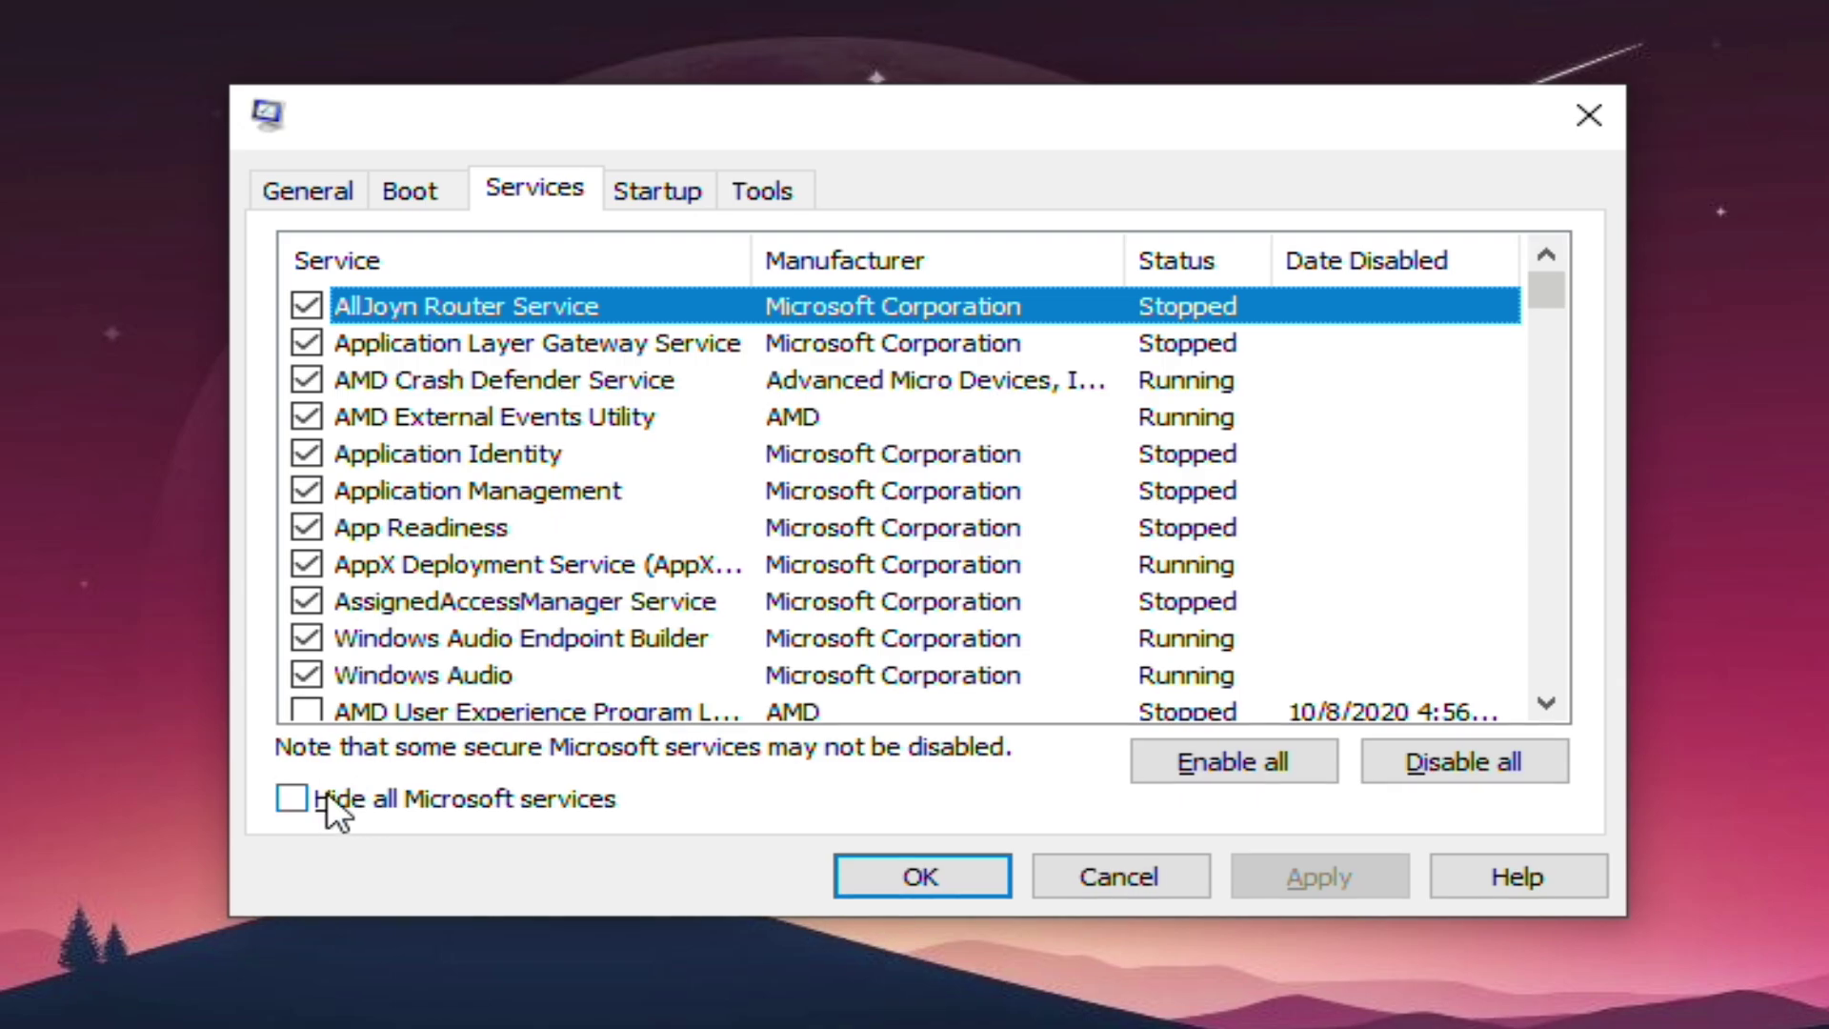
click(329, 798)
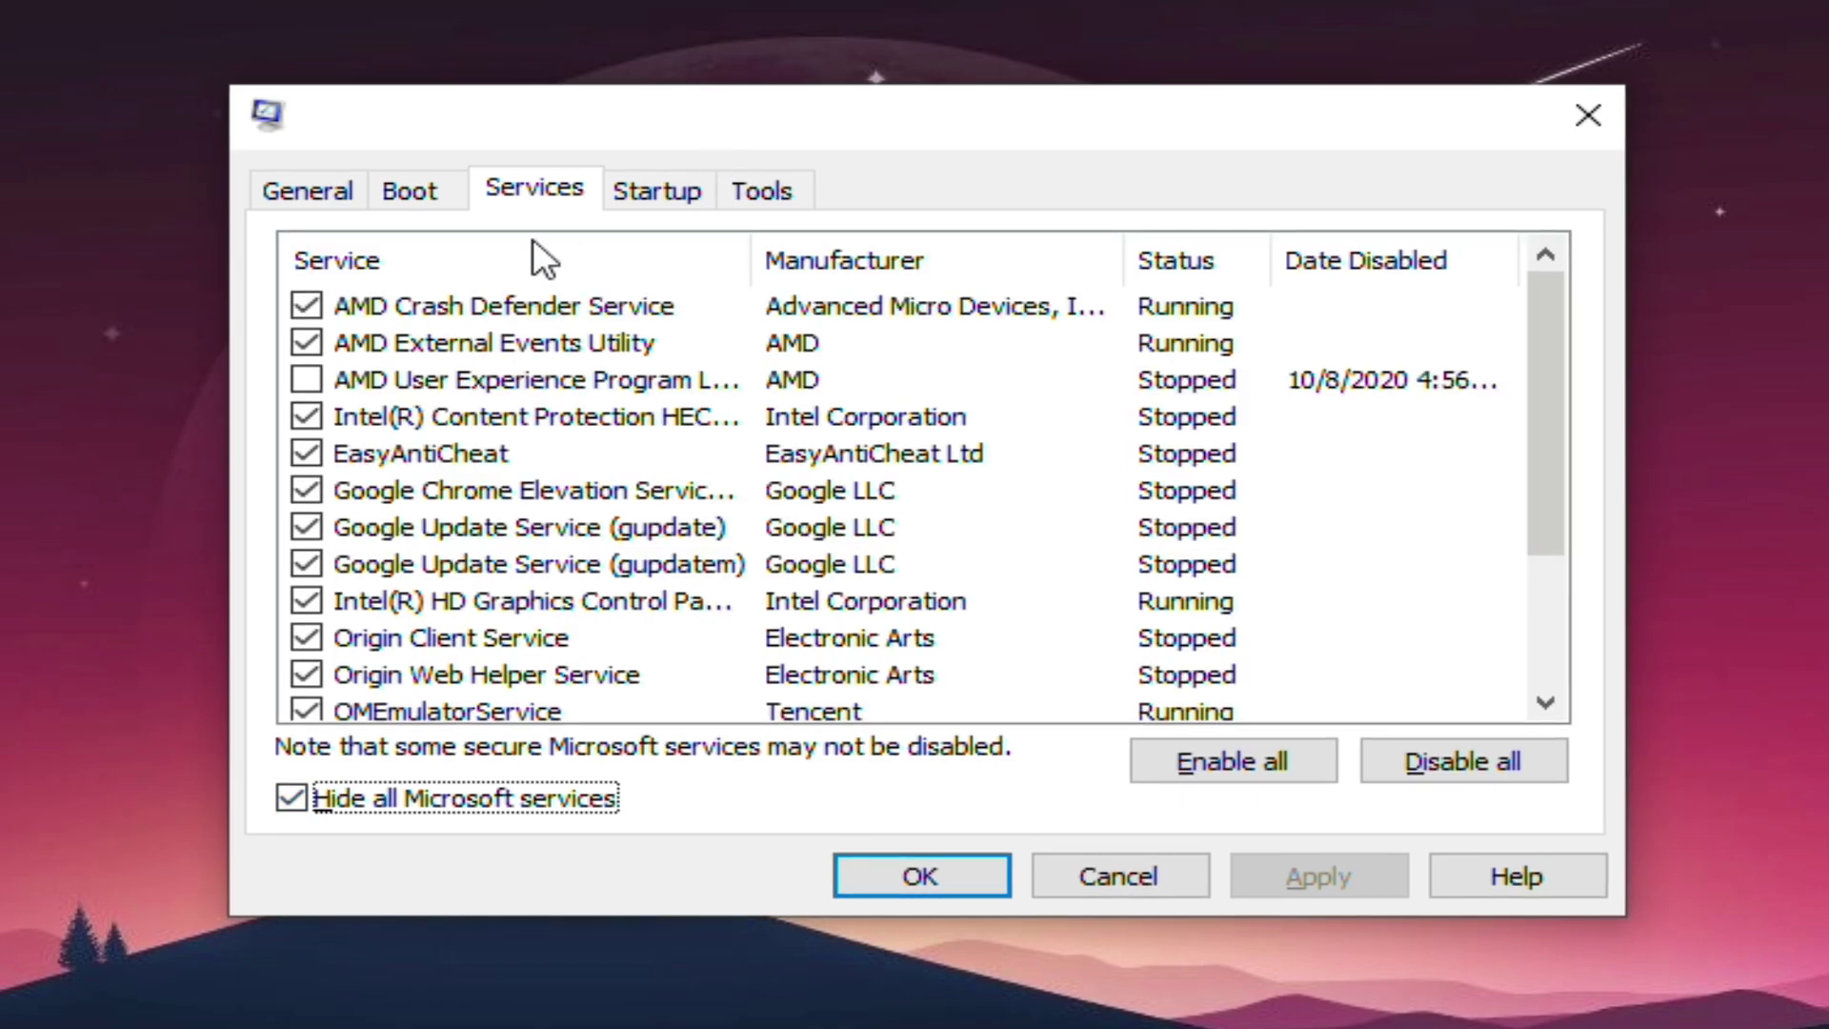
- Disable EasyAntiCheat, the three Google services, both Origin services, QMEmulatorService and Rockstar Game Library Service, applying the changes and closing System Configuration
click(307, 453)
click(307, 490)
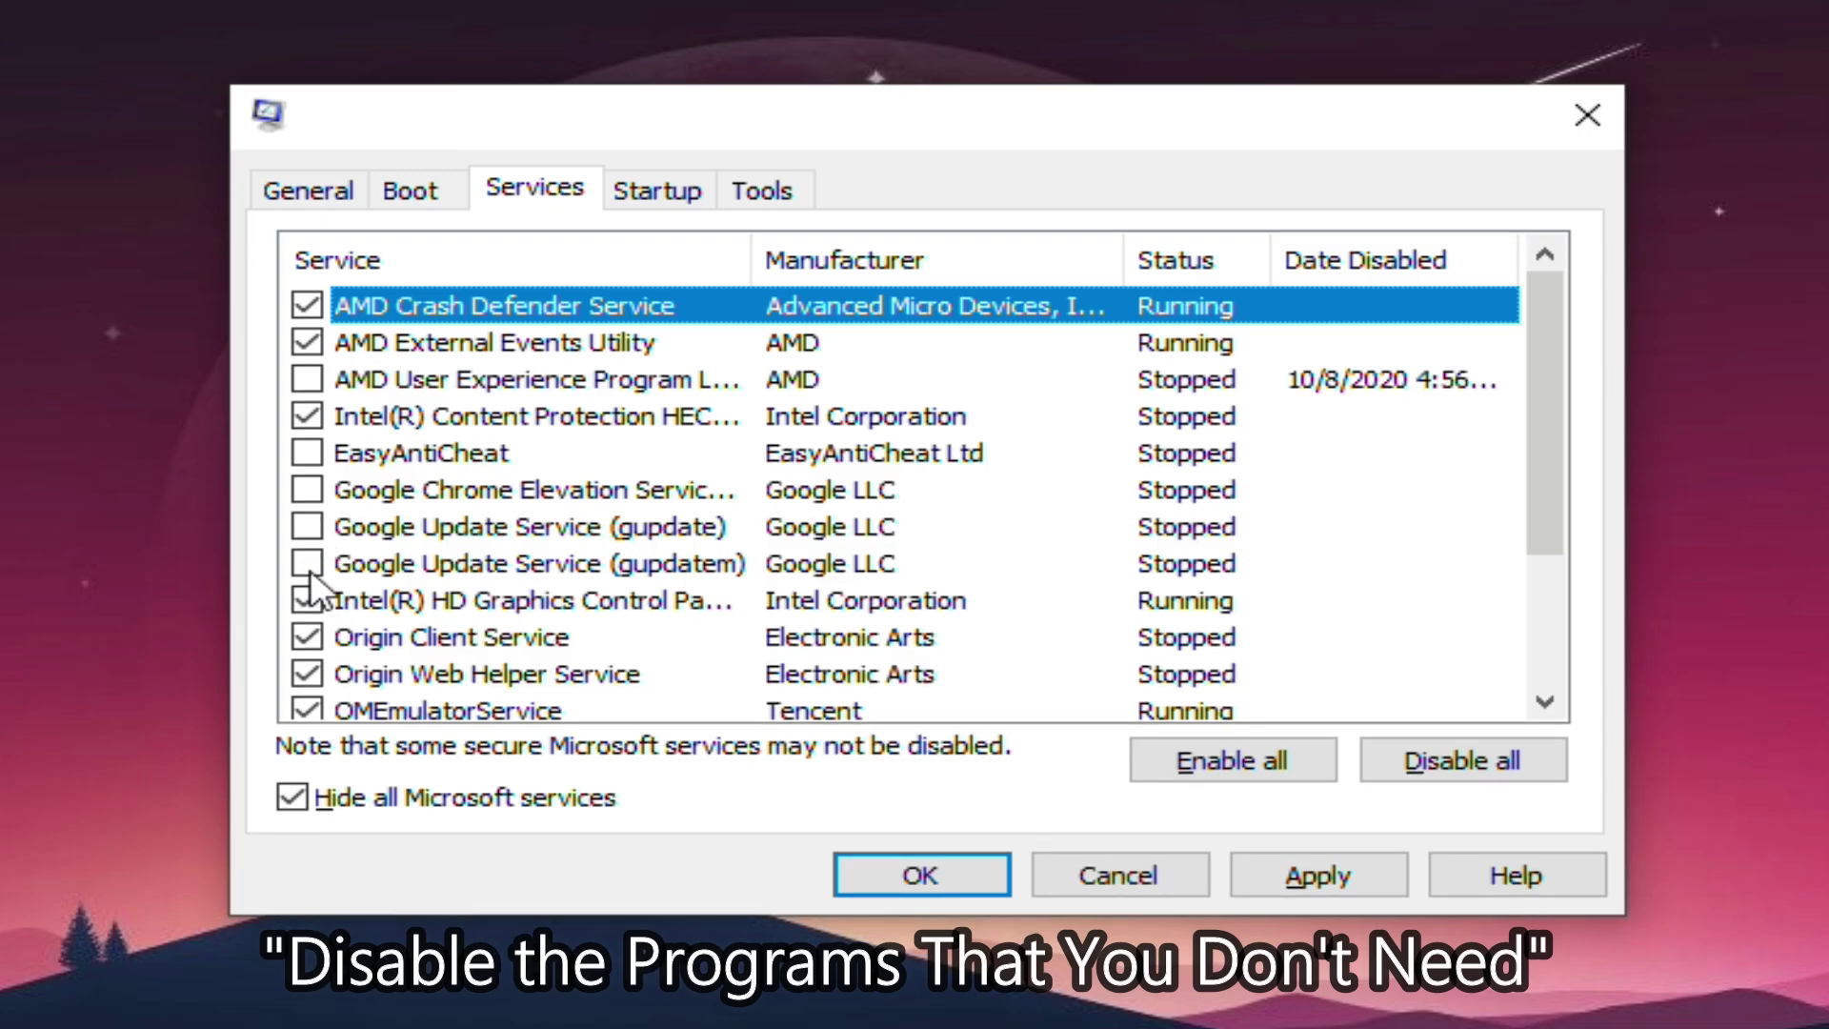
scroll(317, 592, down, 1)
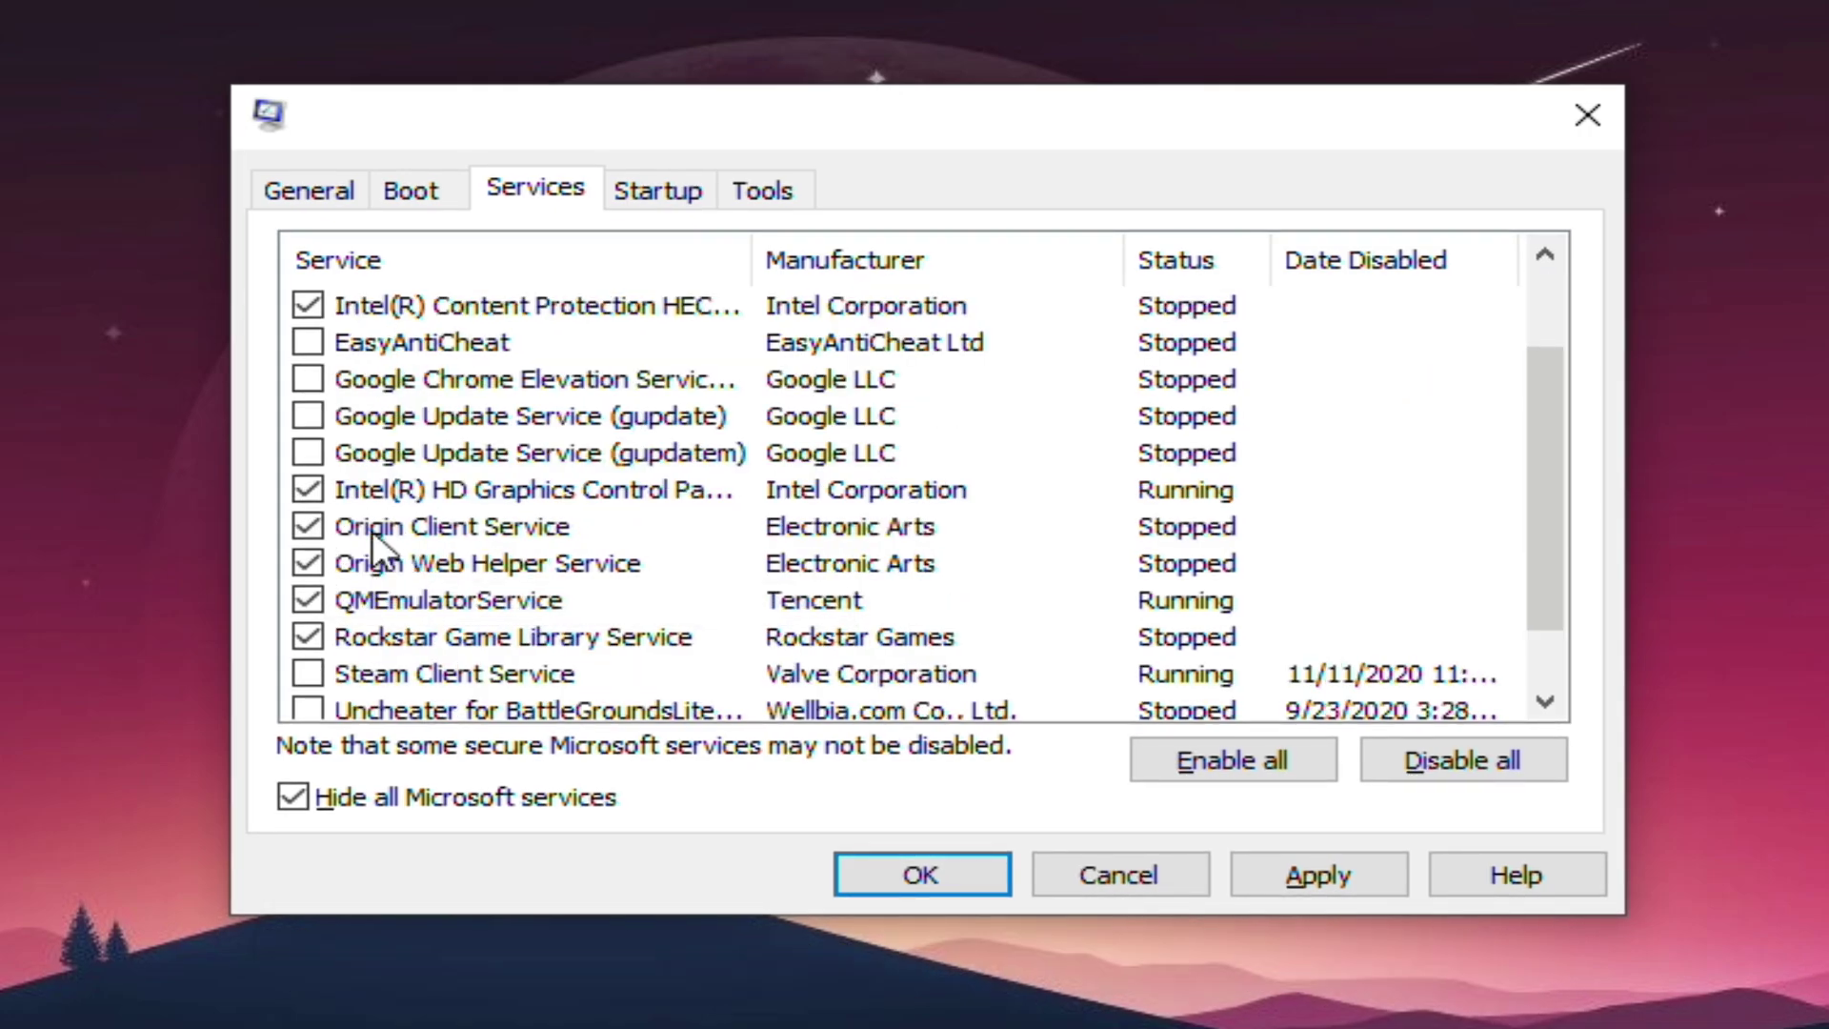
click(307, 564)
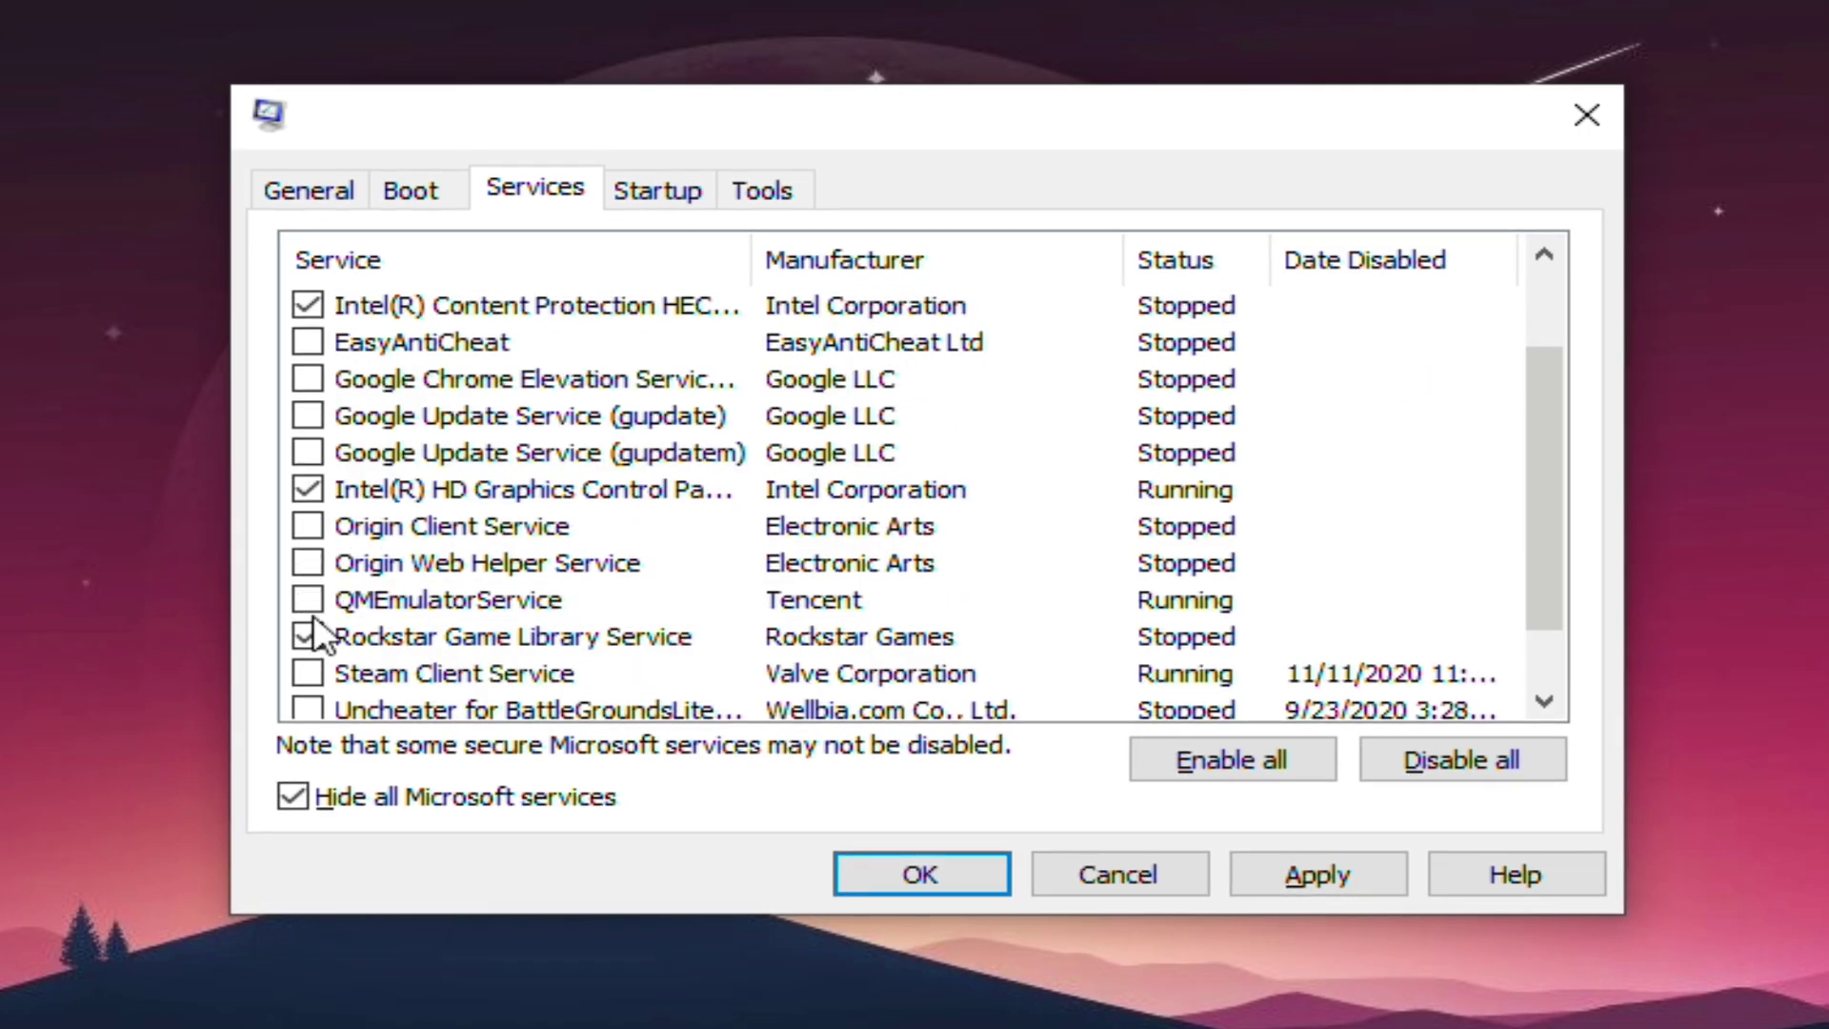
scroll(374, 657, down, 1)
click(308, 563)
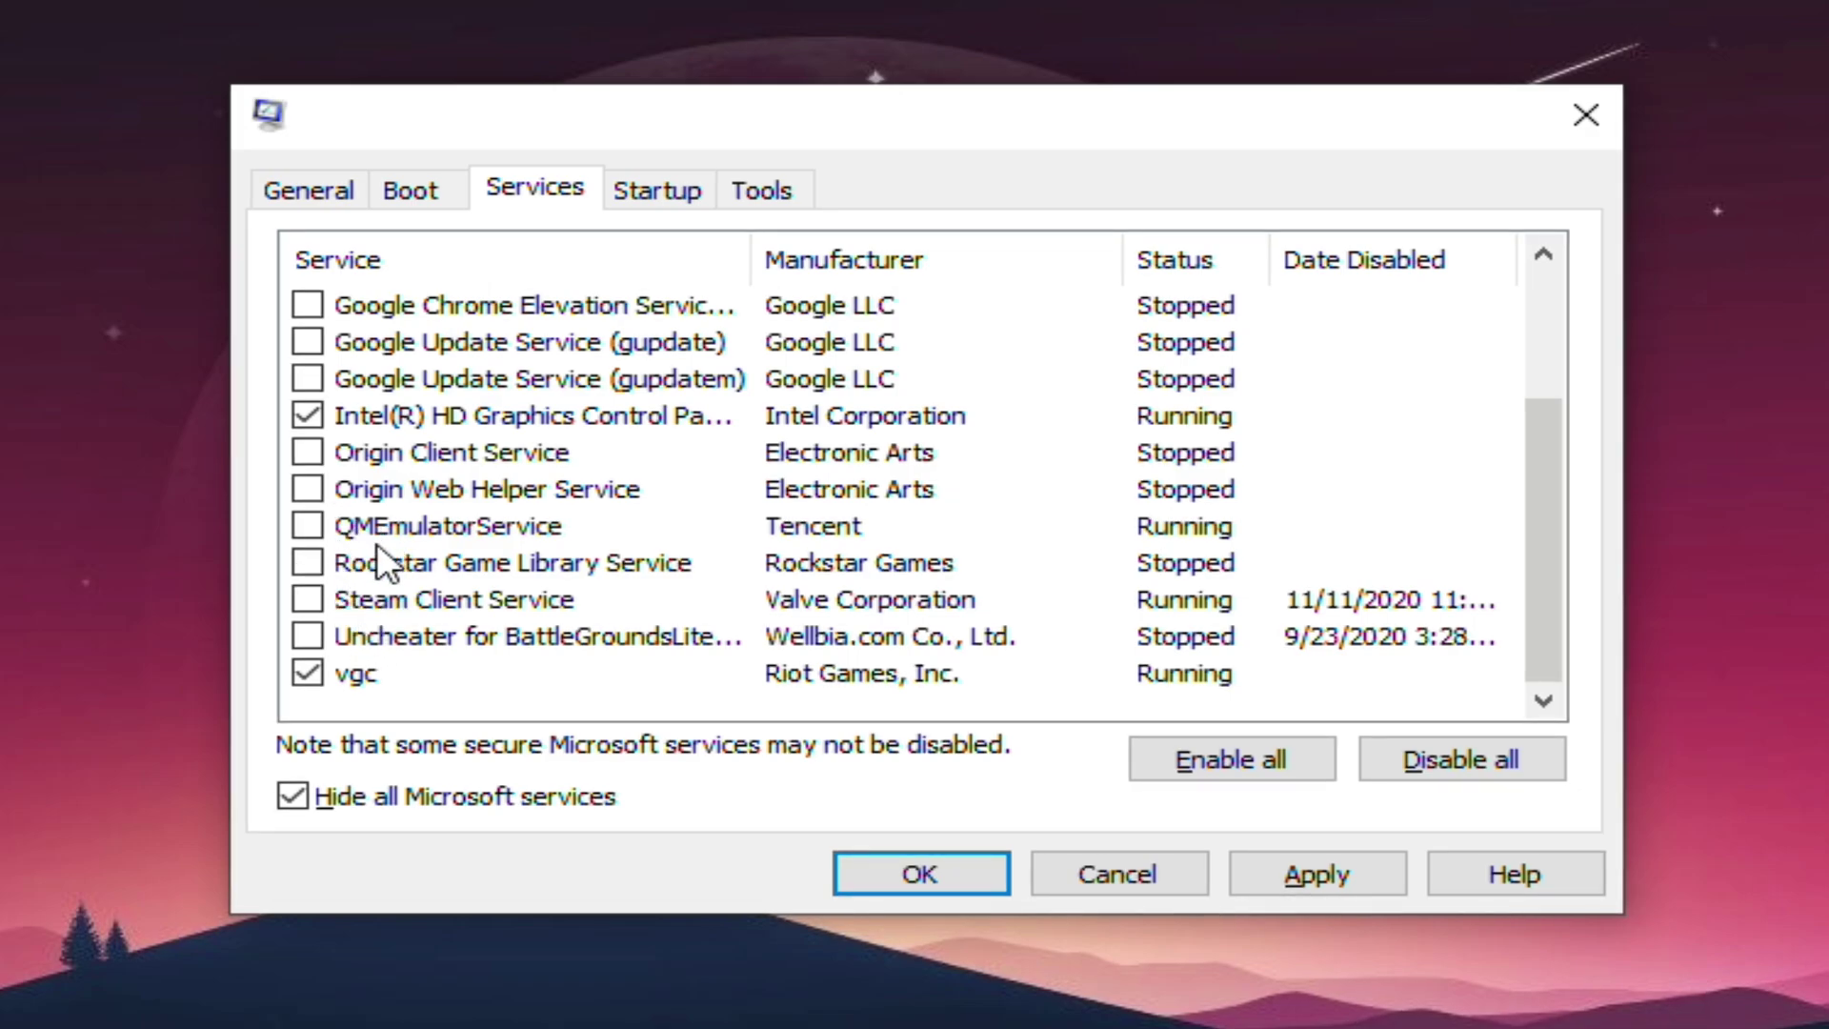
scroll(393, 569, up, 2)
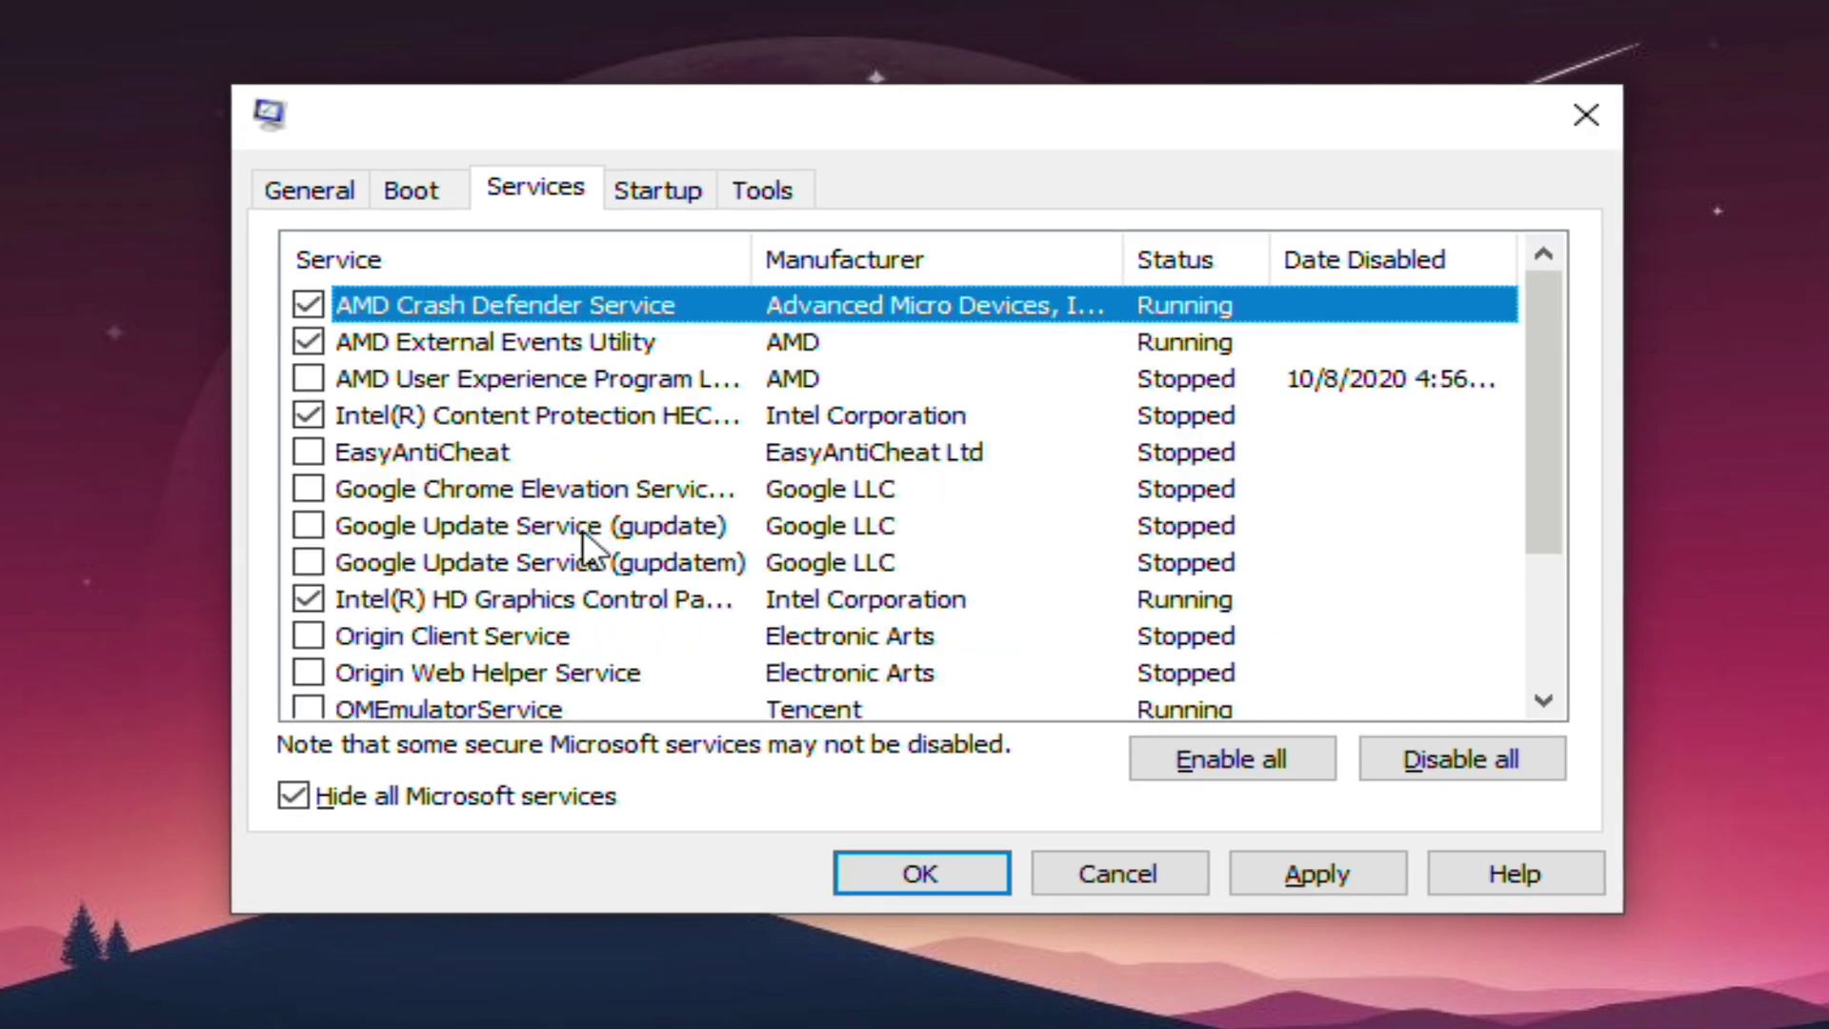
click(1347, 878)
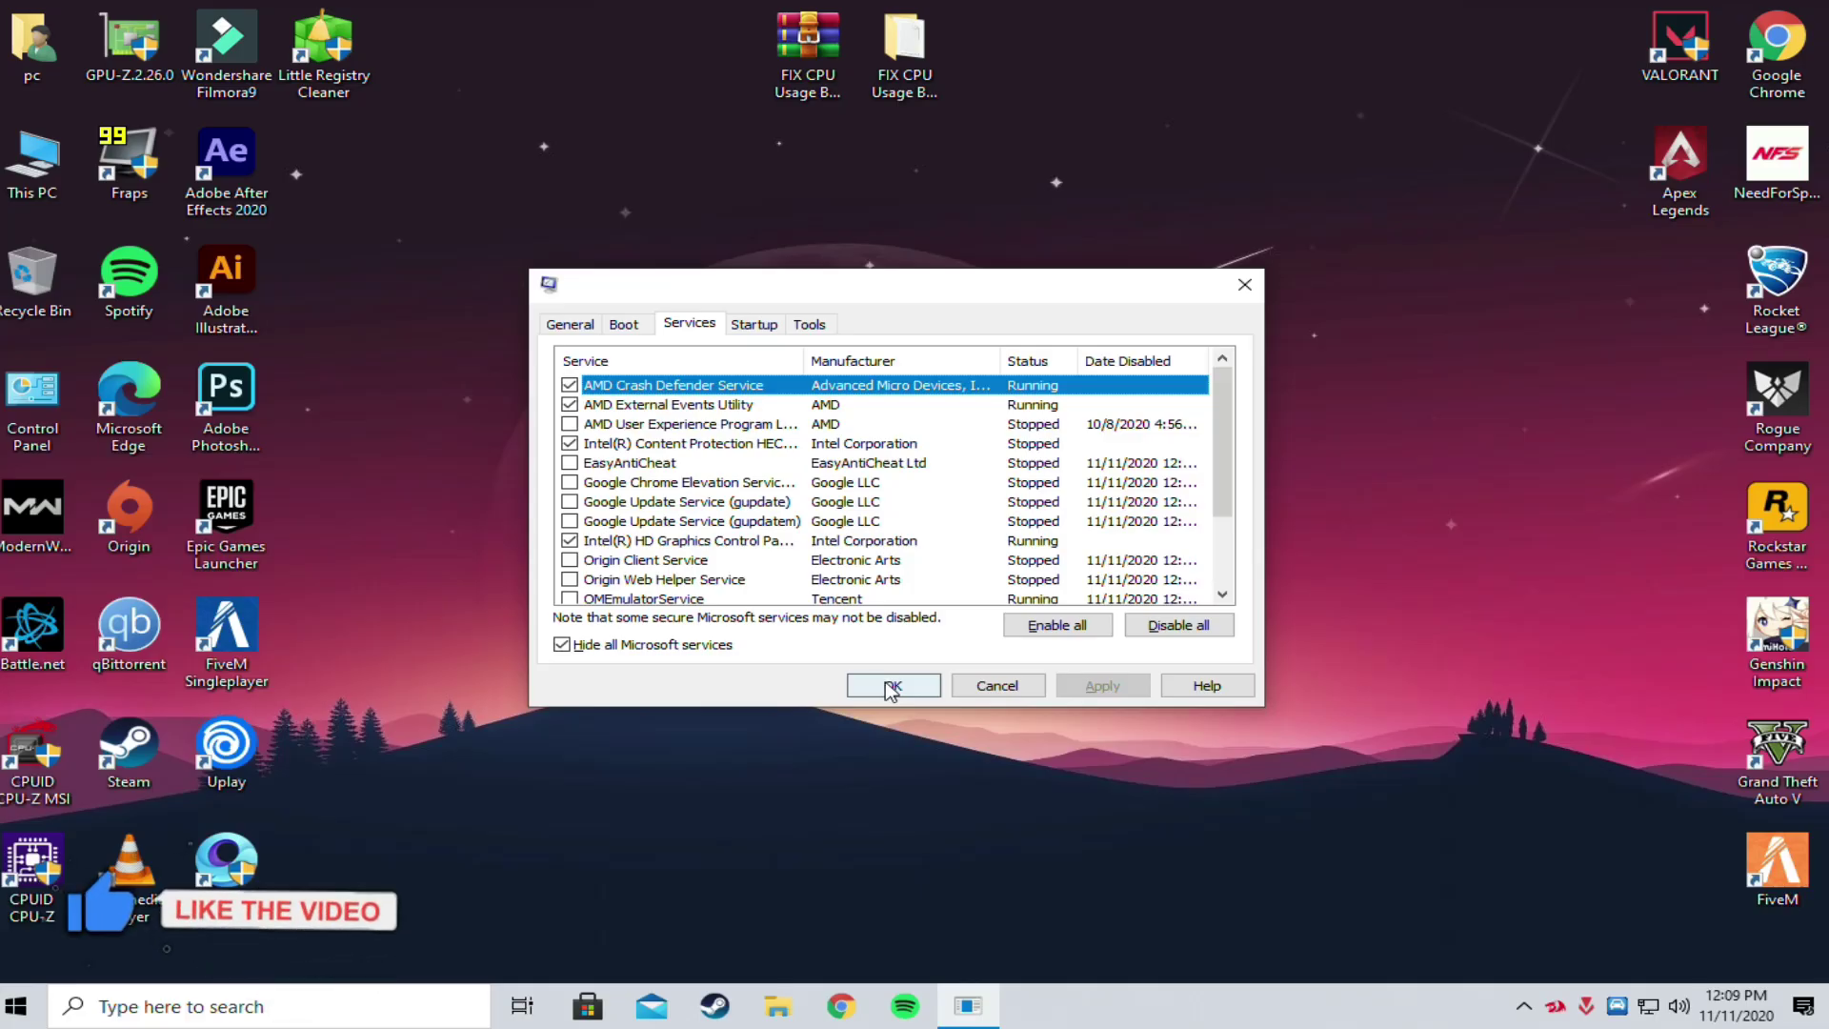
click(915, 873)
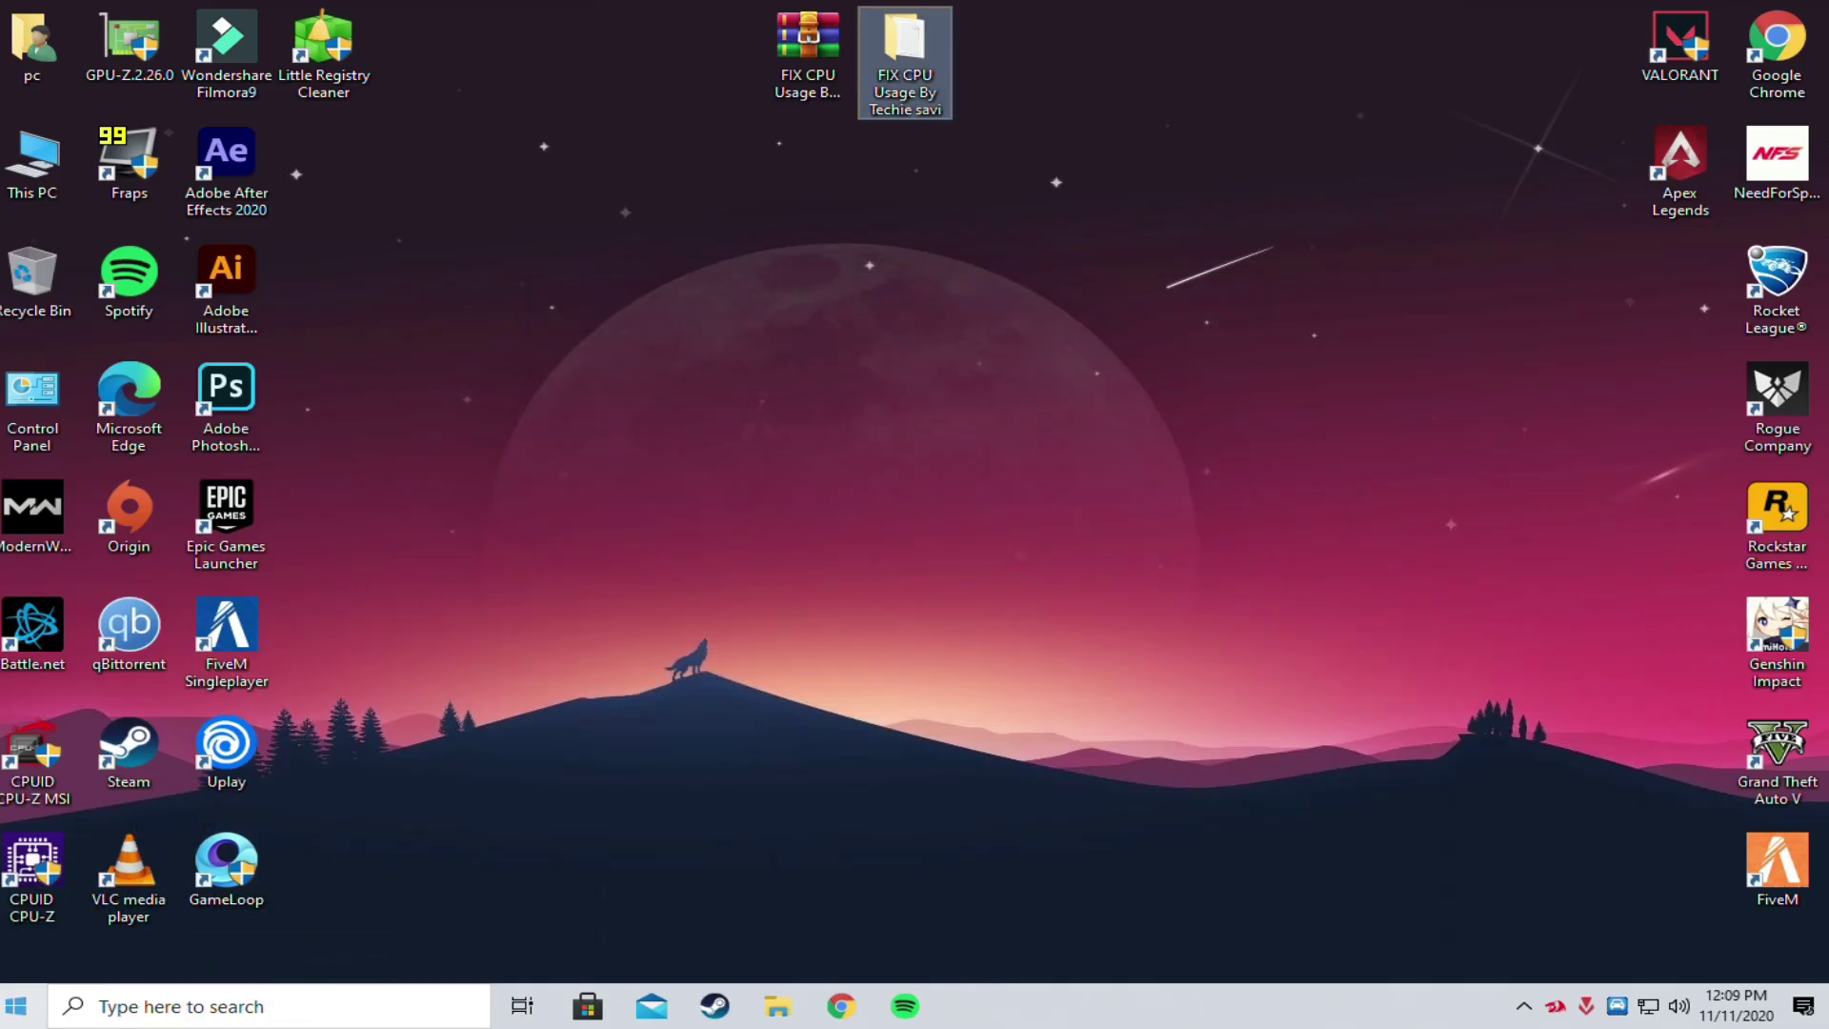
- Launch Task Manager and expand the Antimalware Service Executable entry in the running processes to inspect it
right_click(17, 1006)
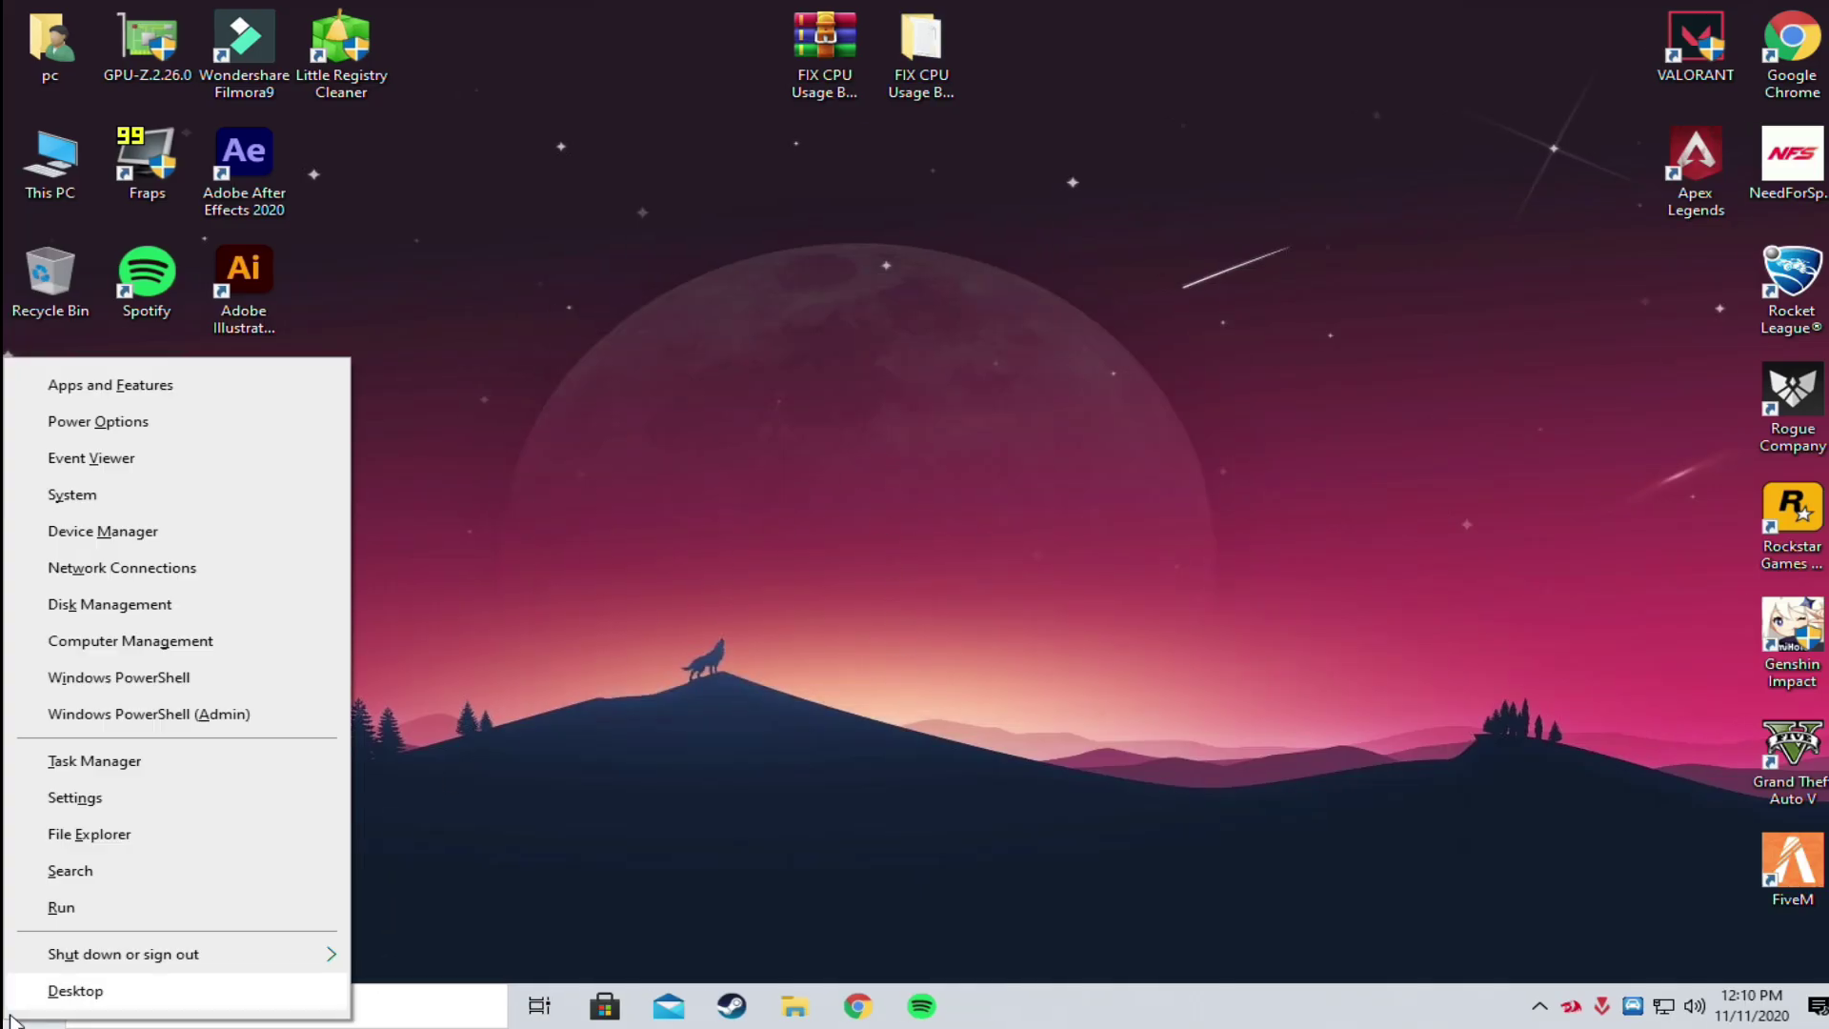
click(80, 762)
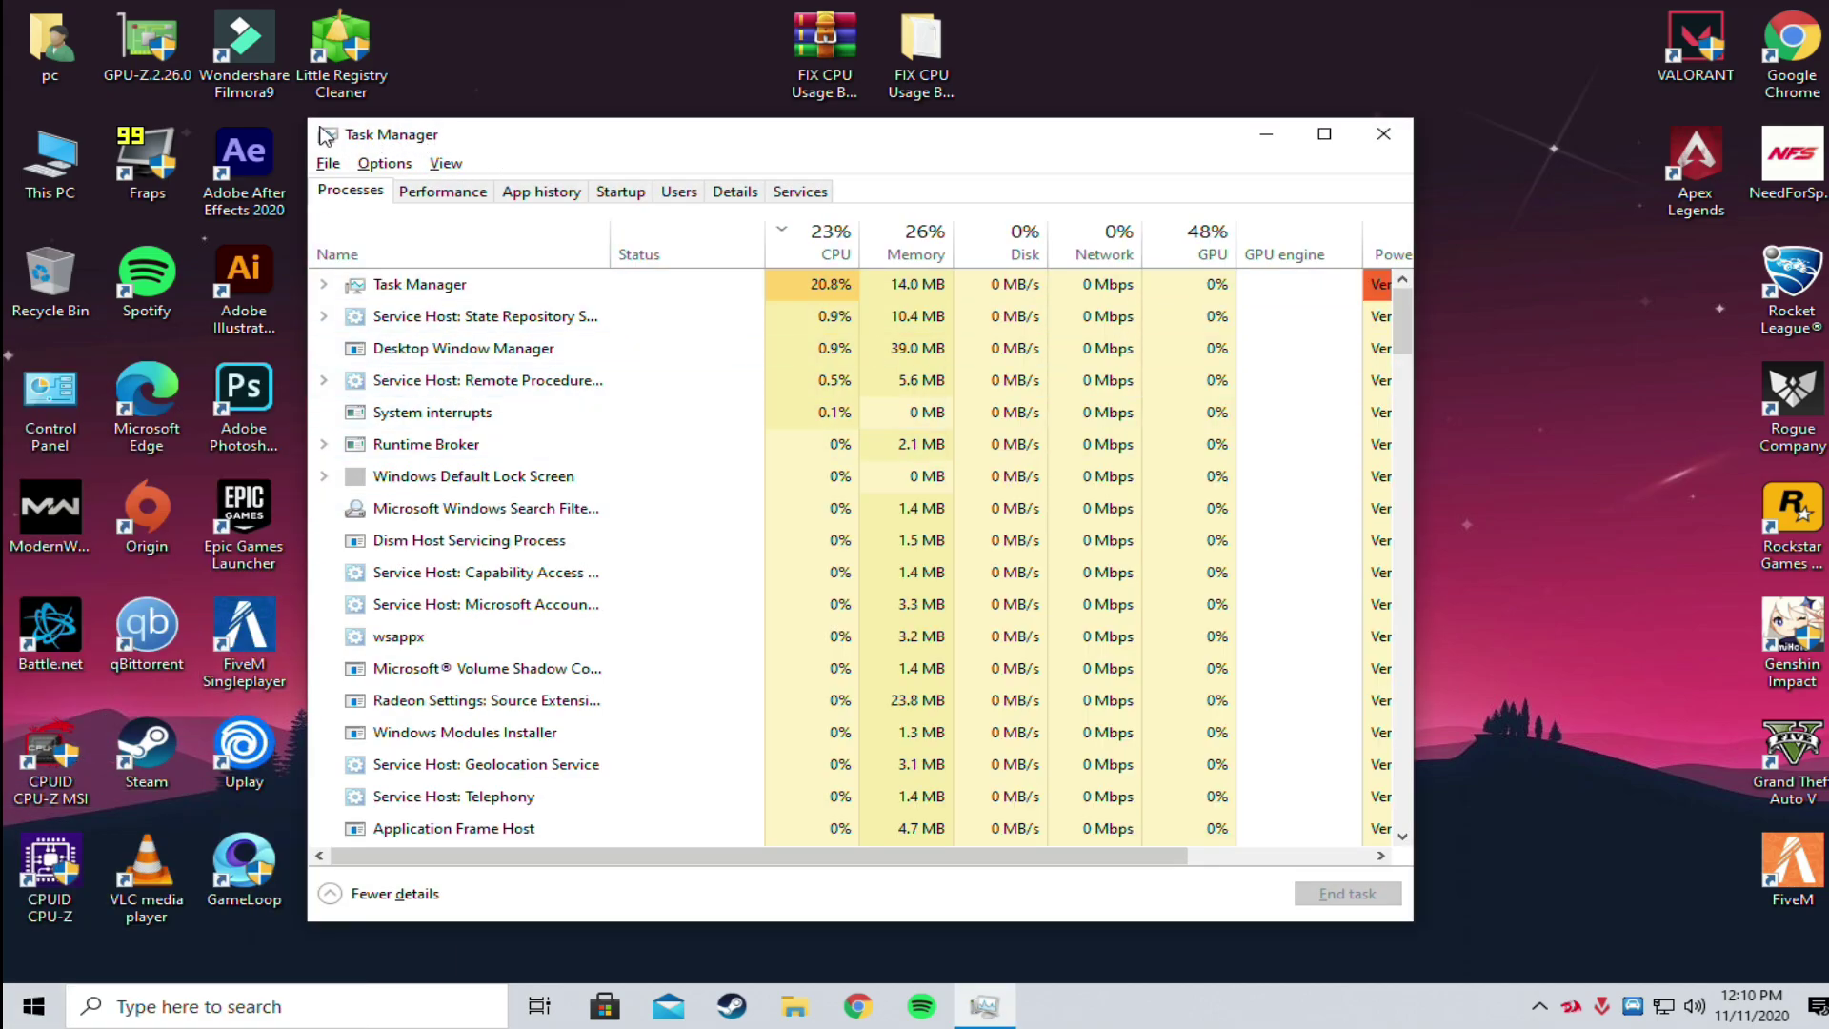
drag(309, 119, 170, 38)
drag(290, 55, 377, 55)
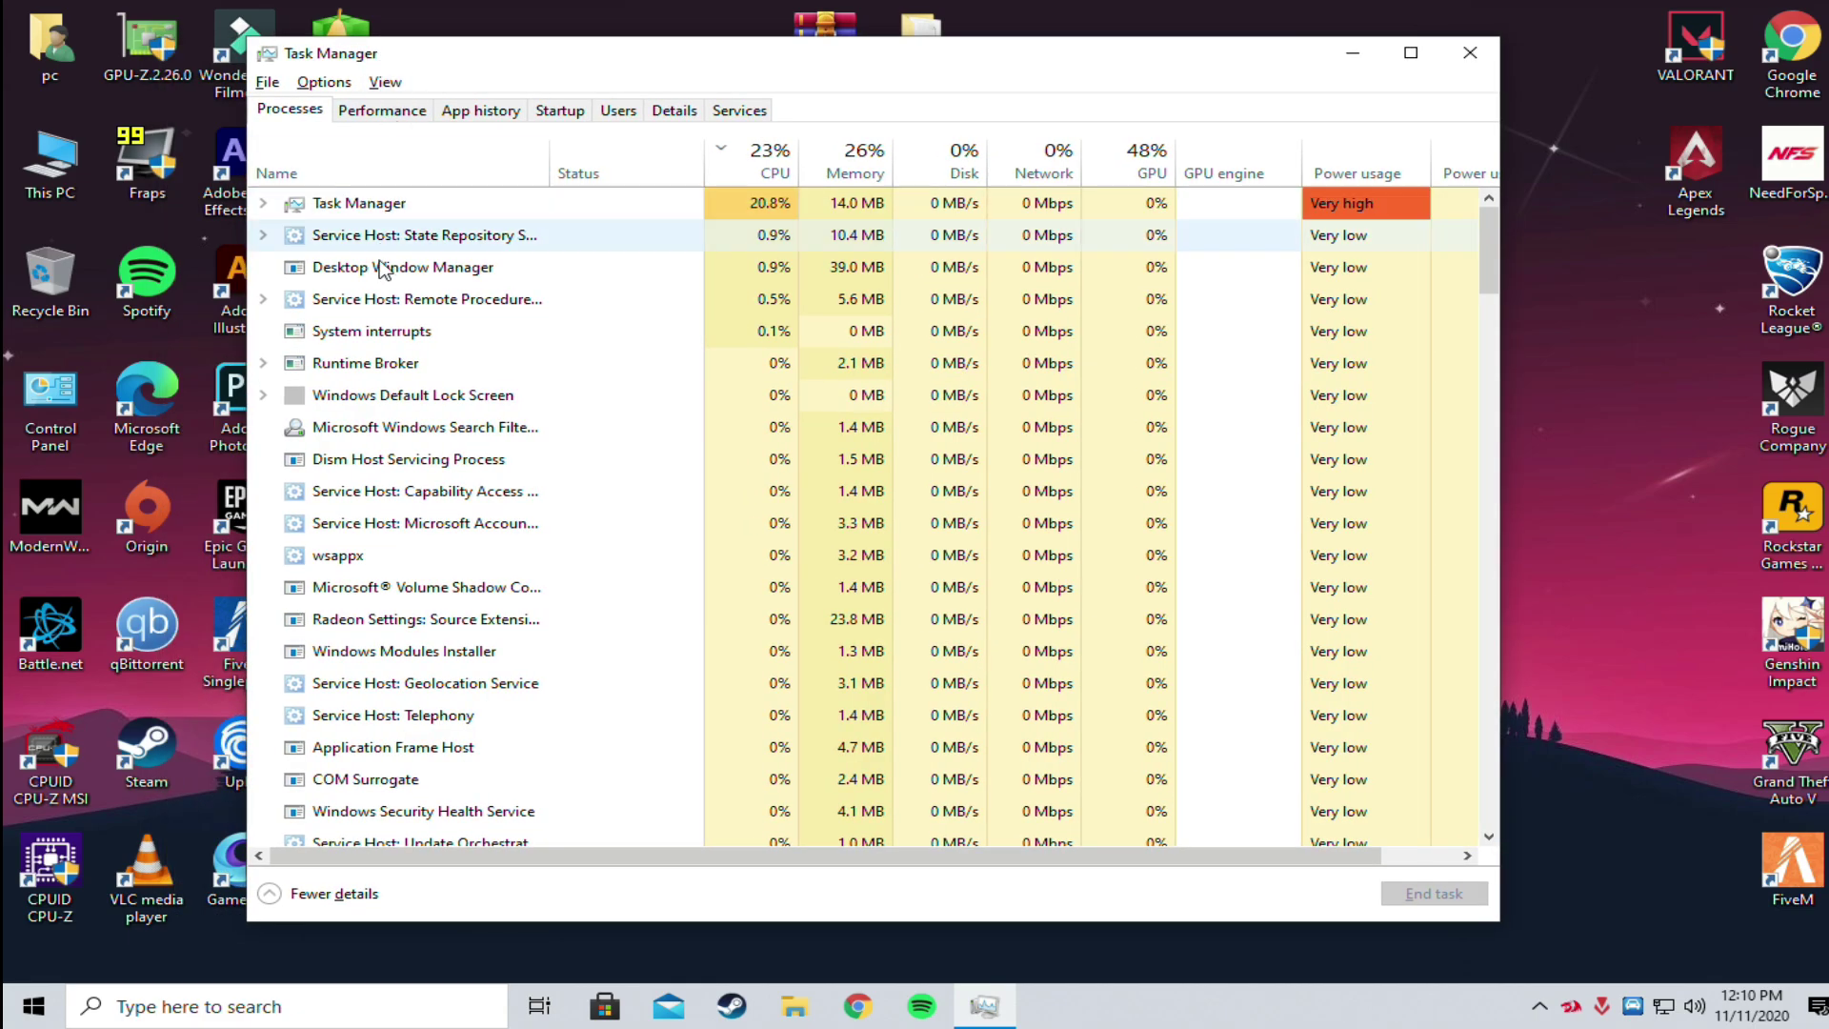
click(455, 584)
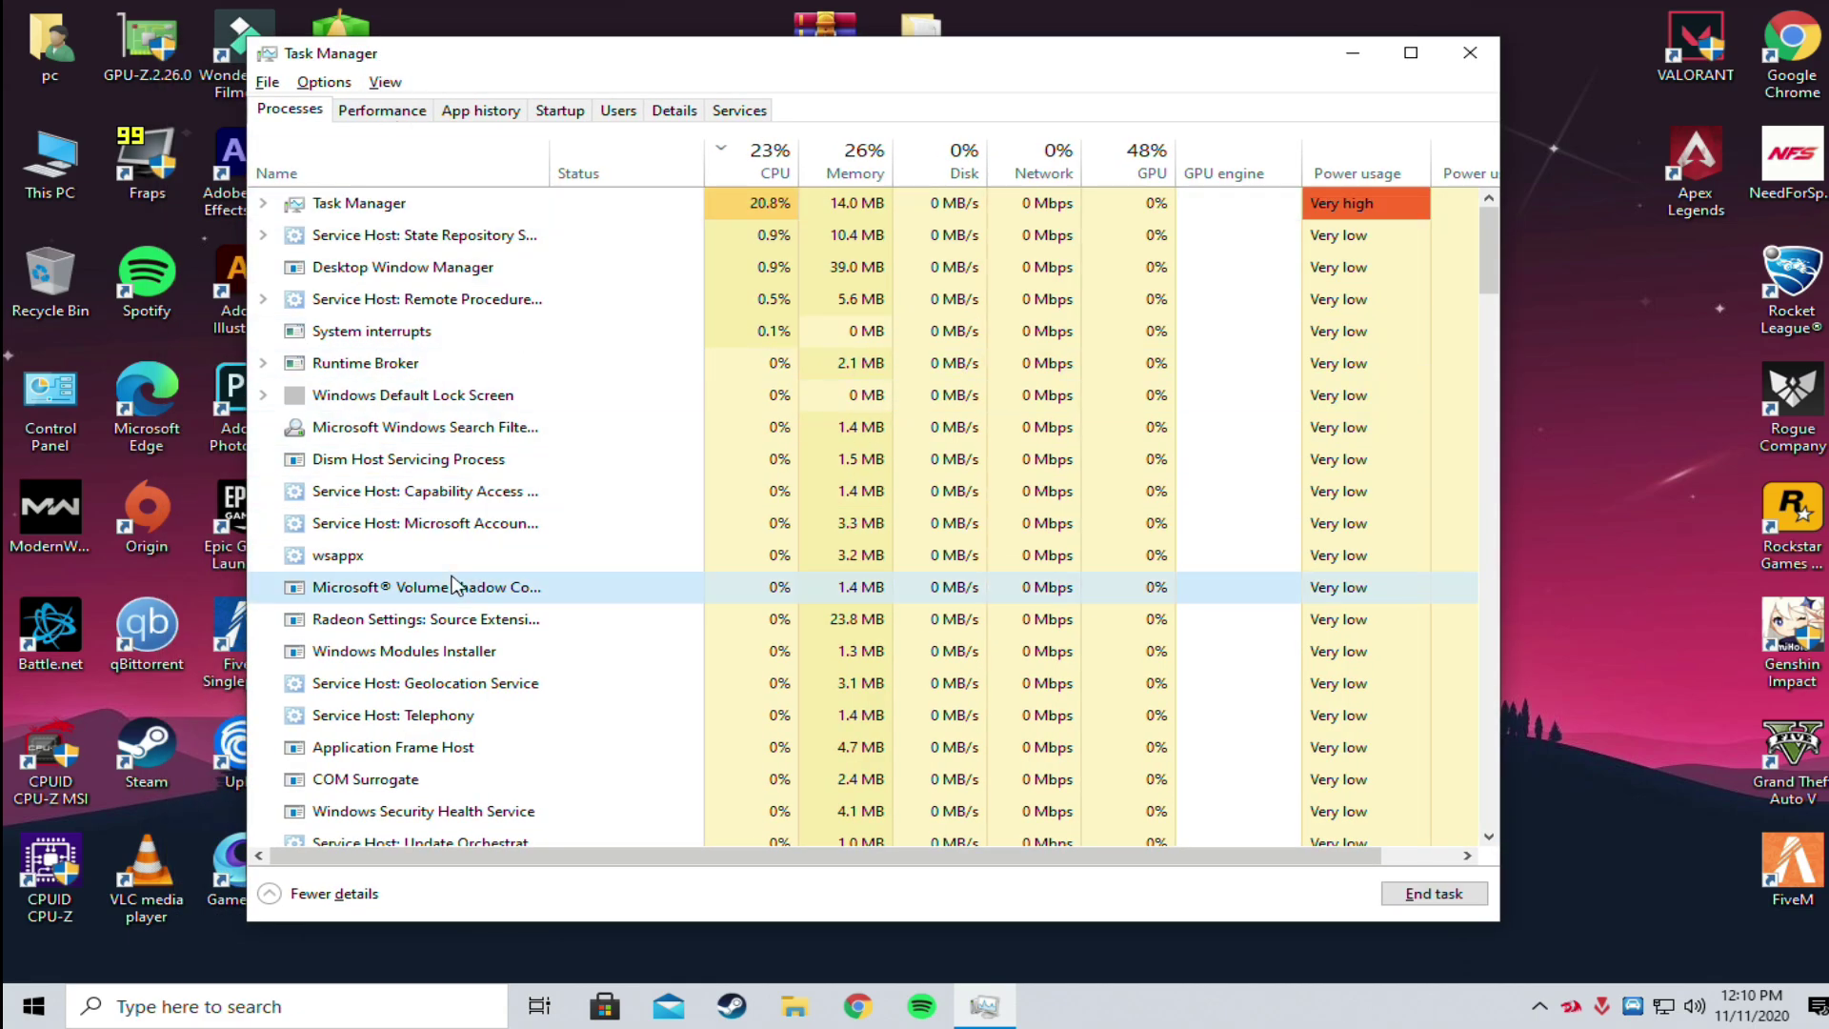
scroll(449, 585, down, 15)
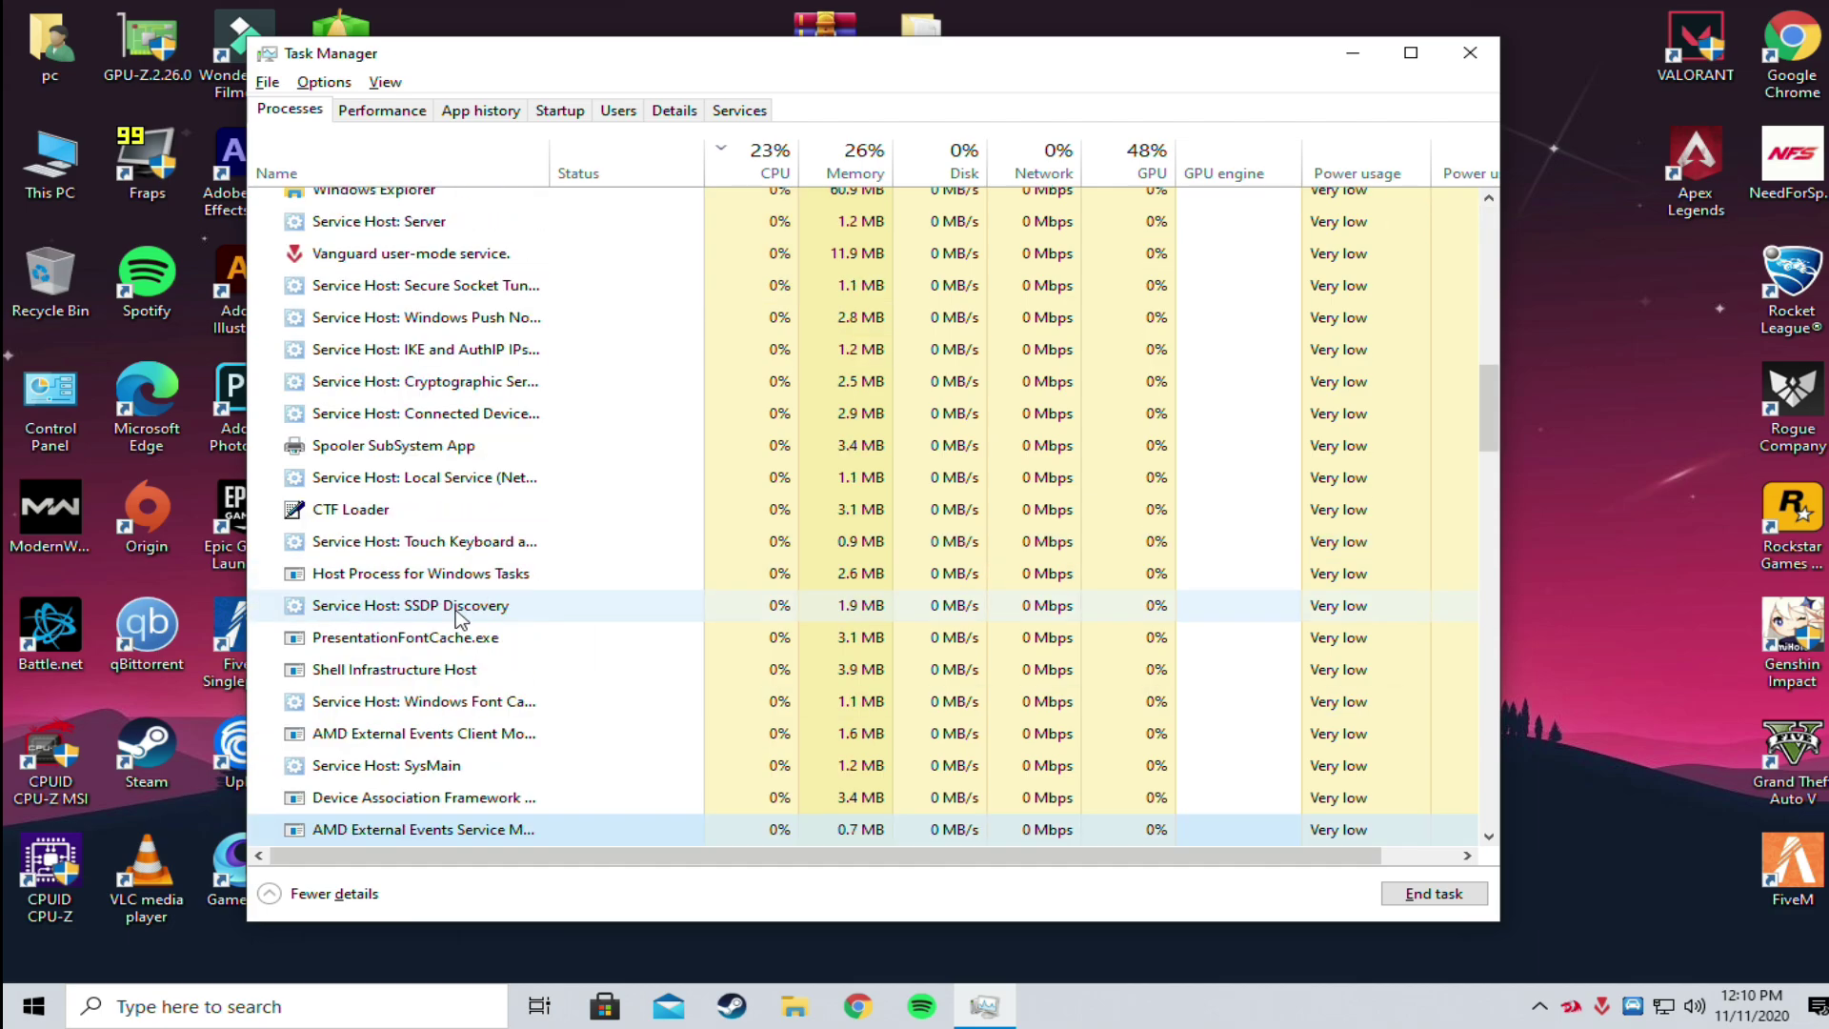
scroll(625, 609, down, 3)
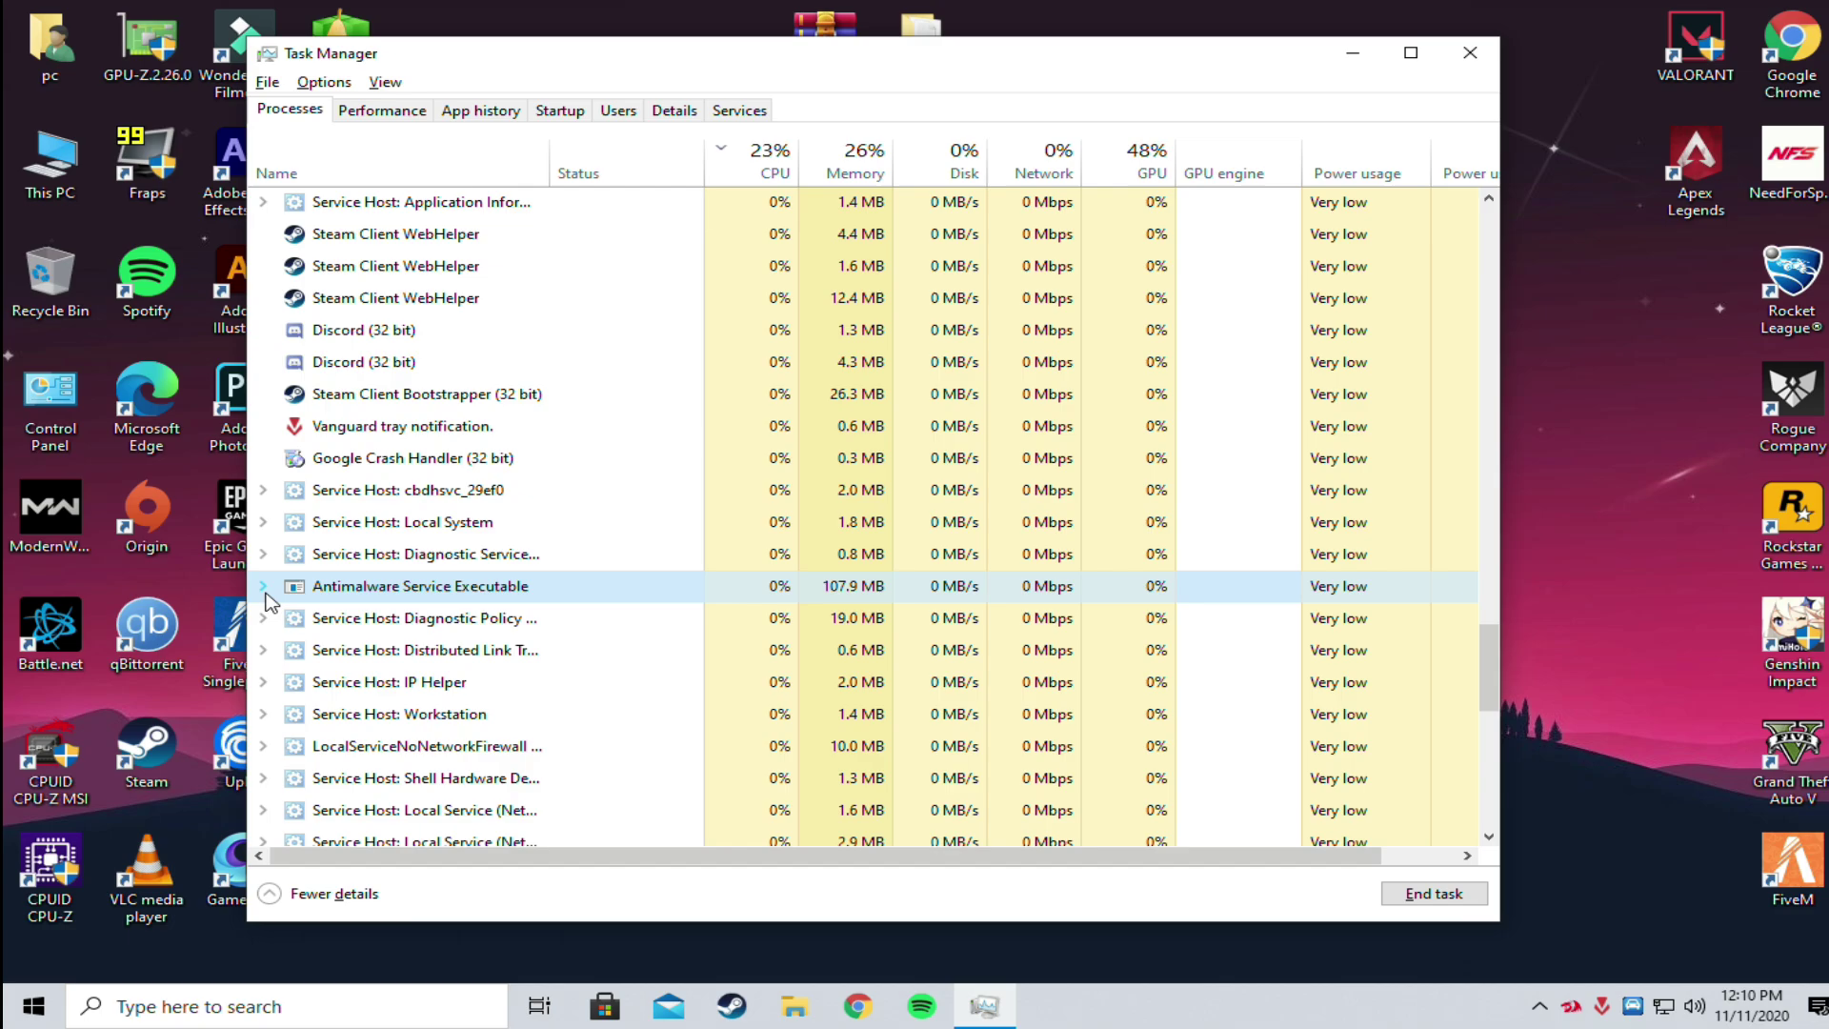
click(264, 587)
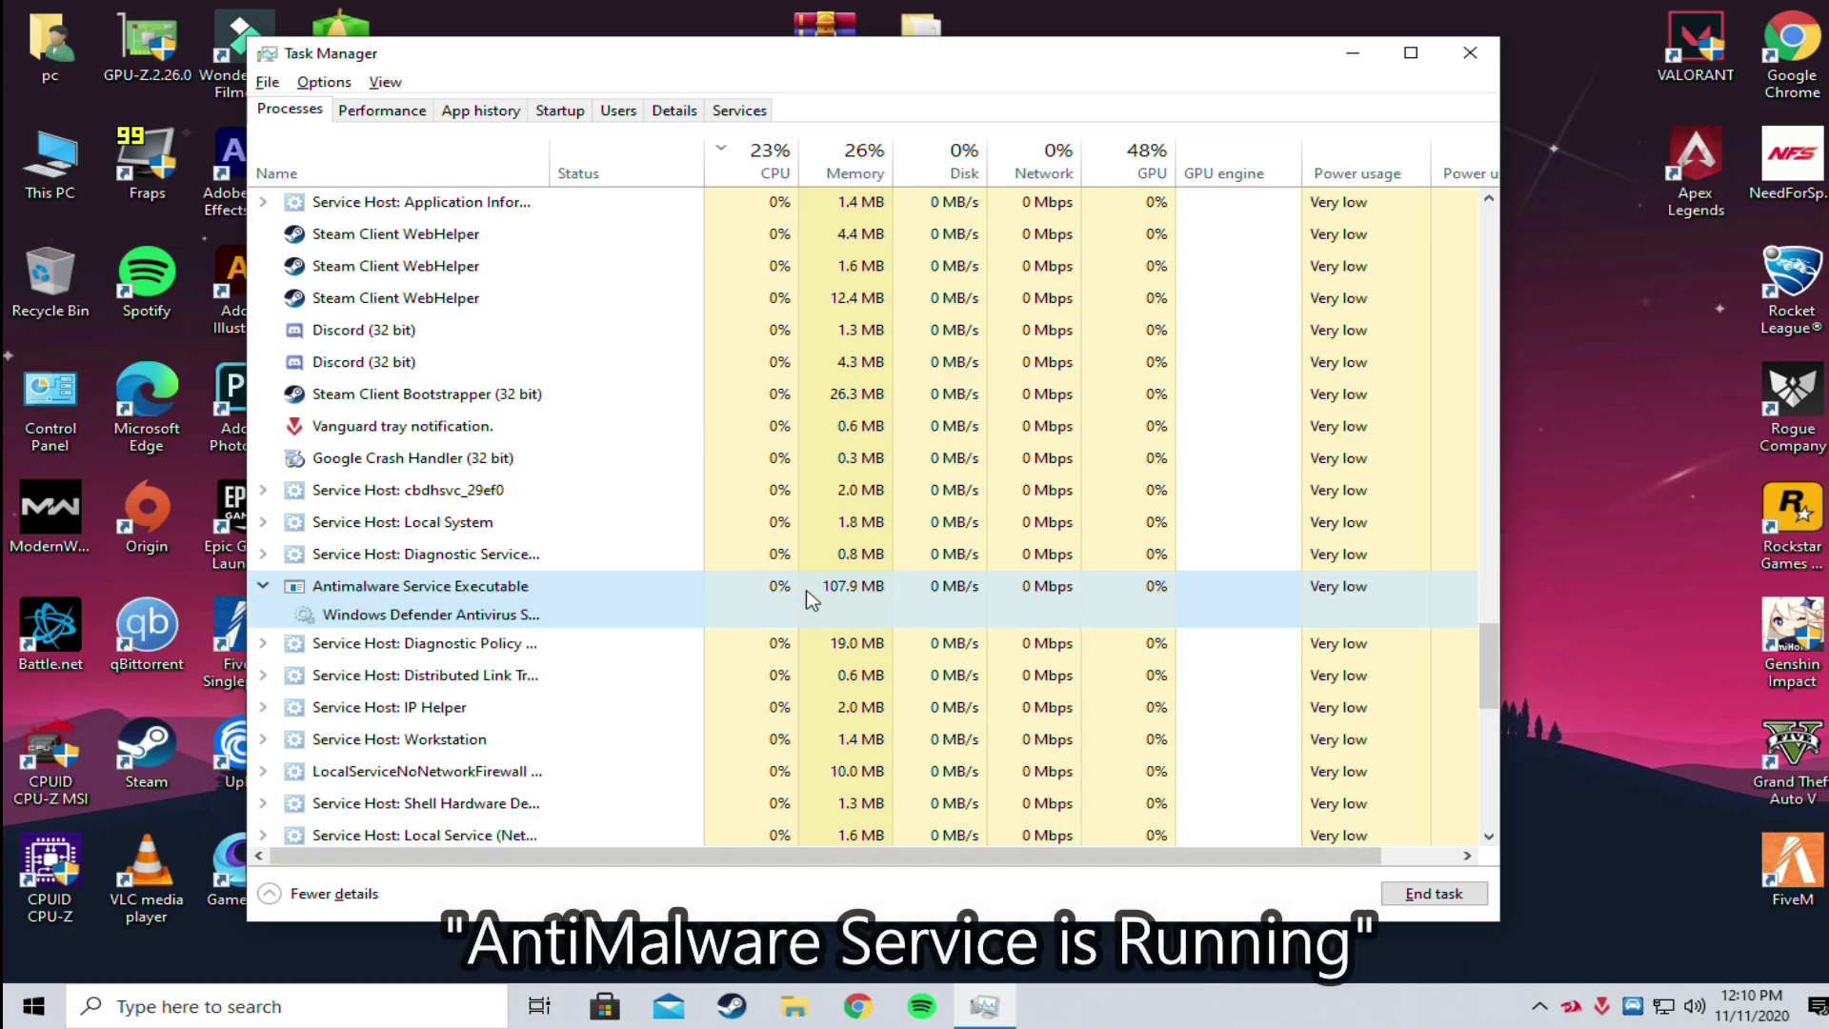
- Find Windows Security through Windows search and open it
key(super)
text(w)
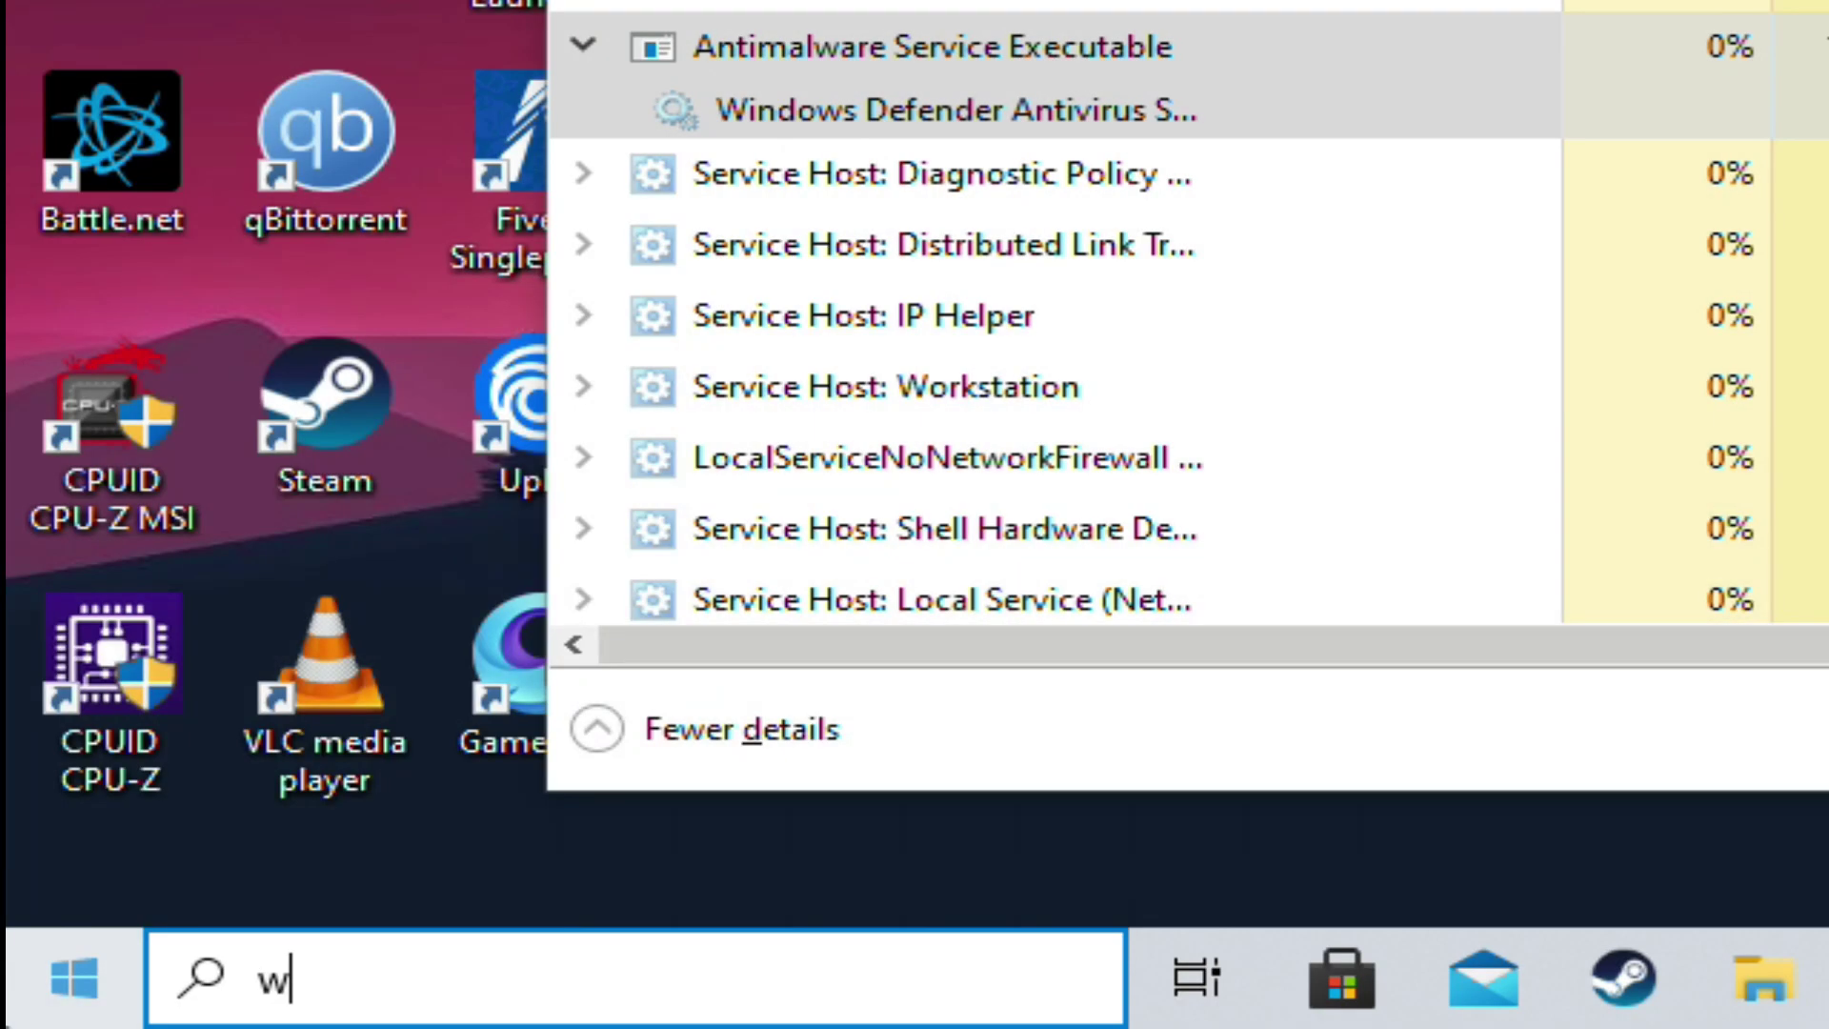
text(indows)
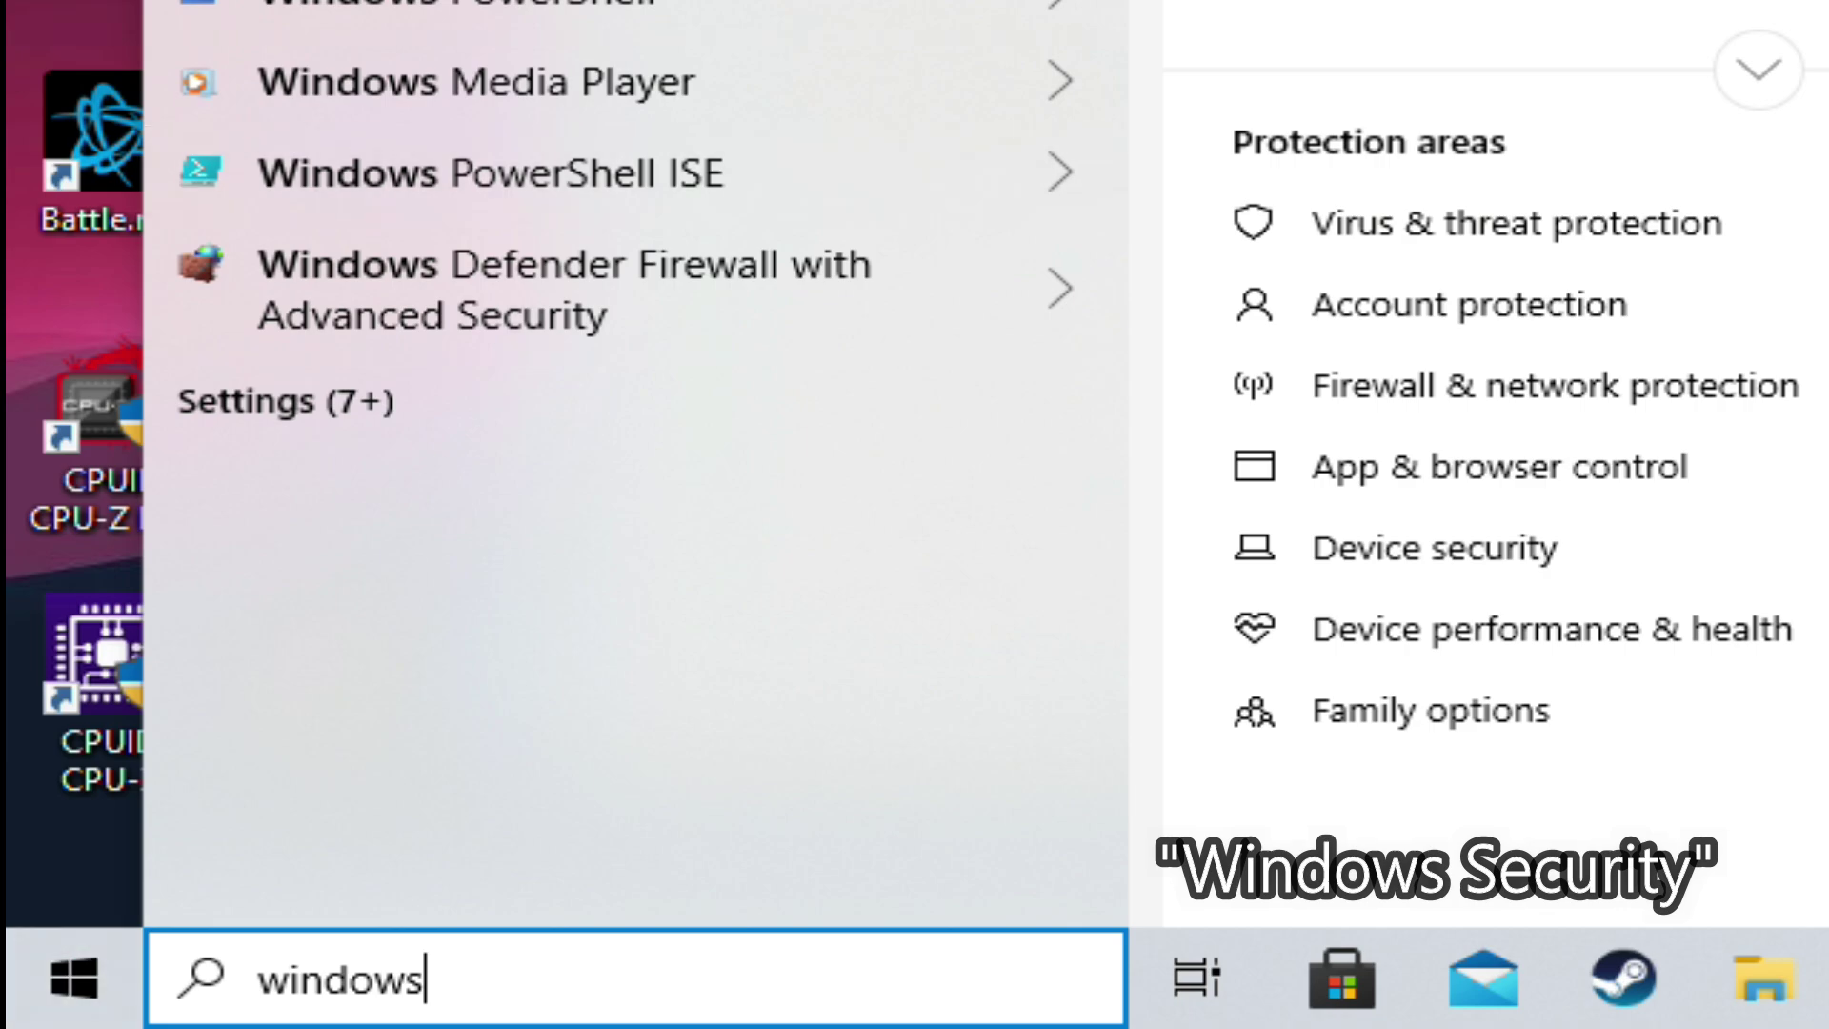
text( sec)
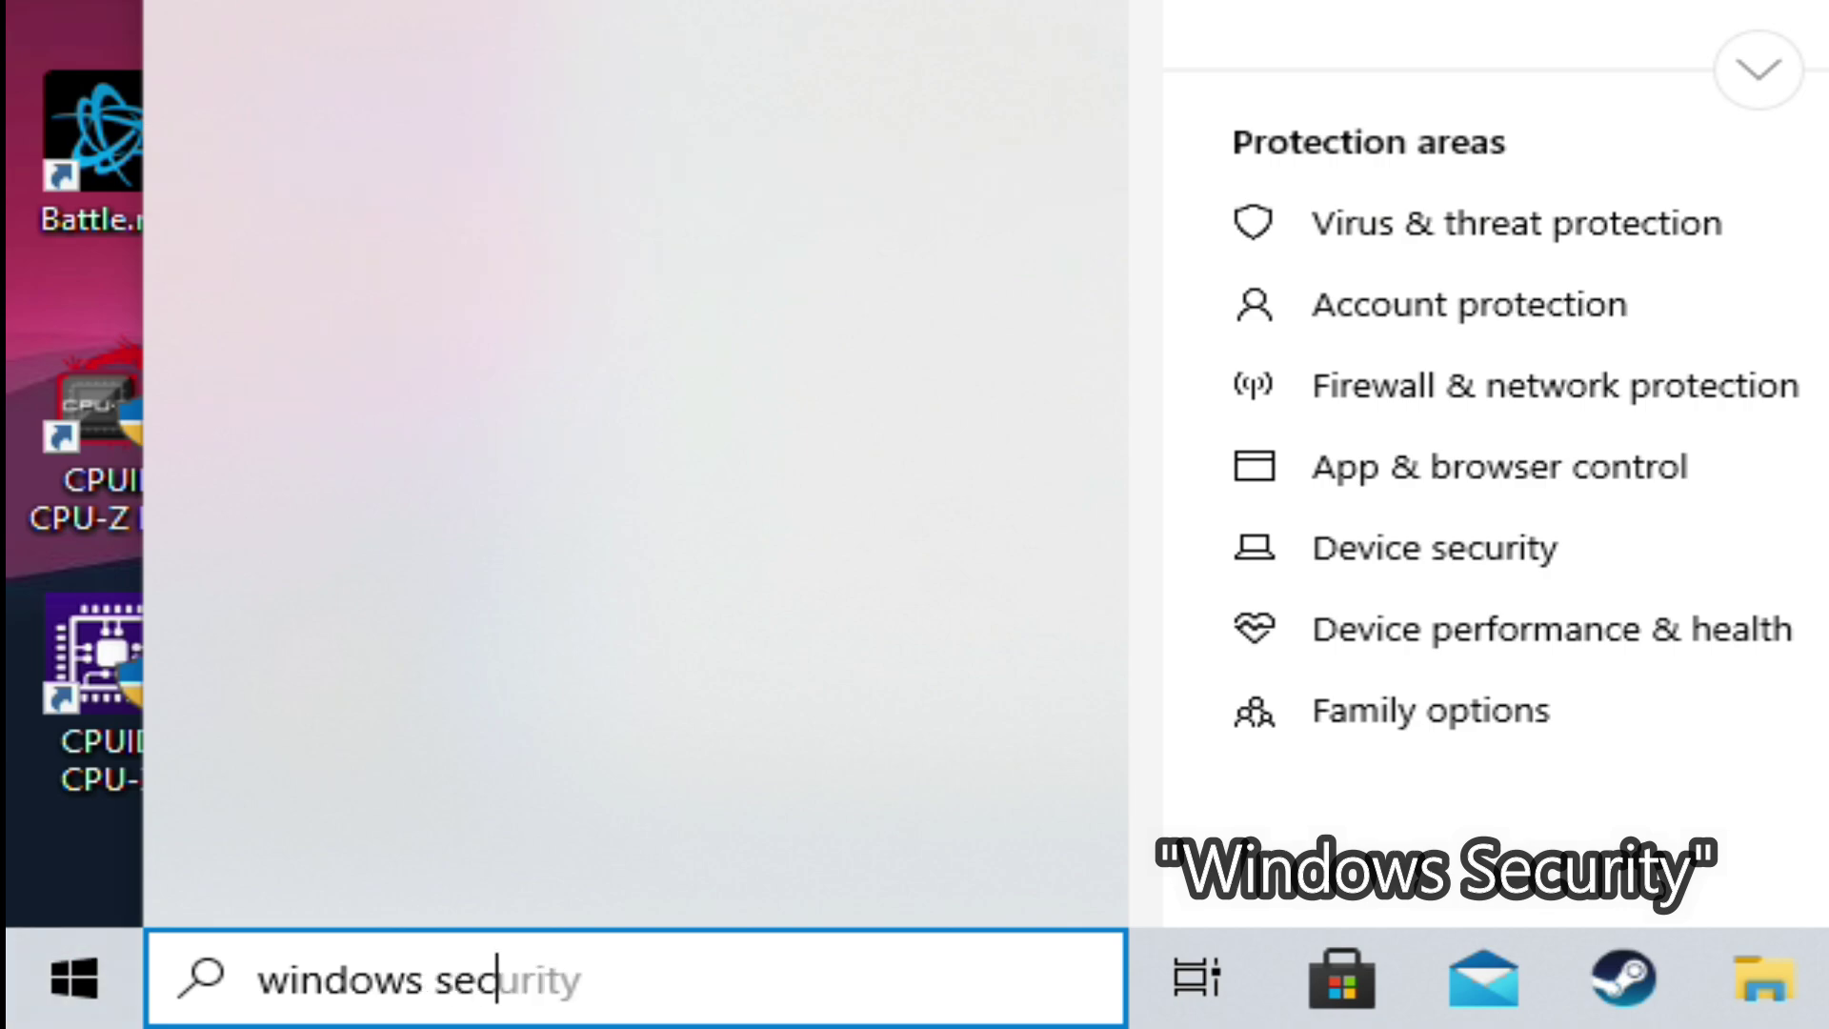
text(uri)
text(ty)
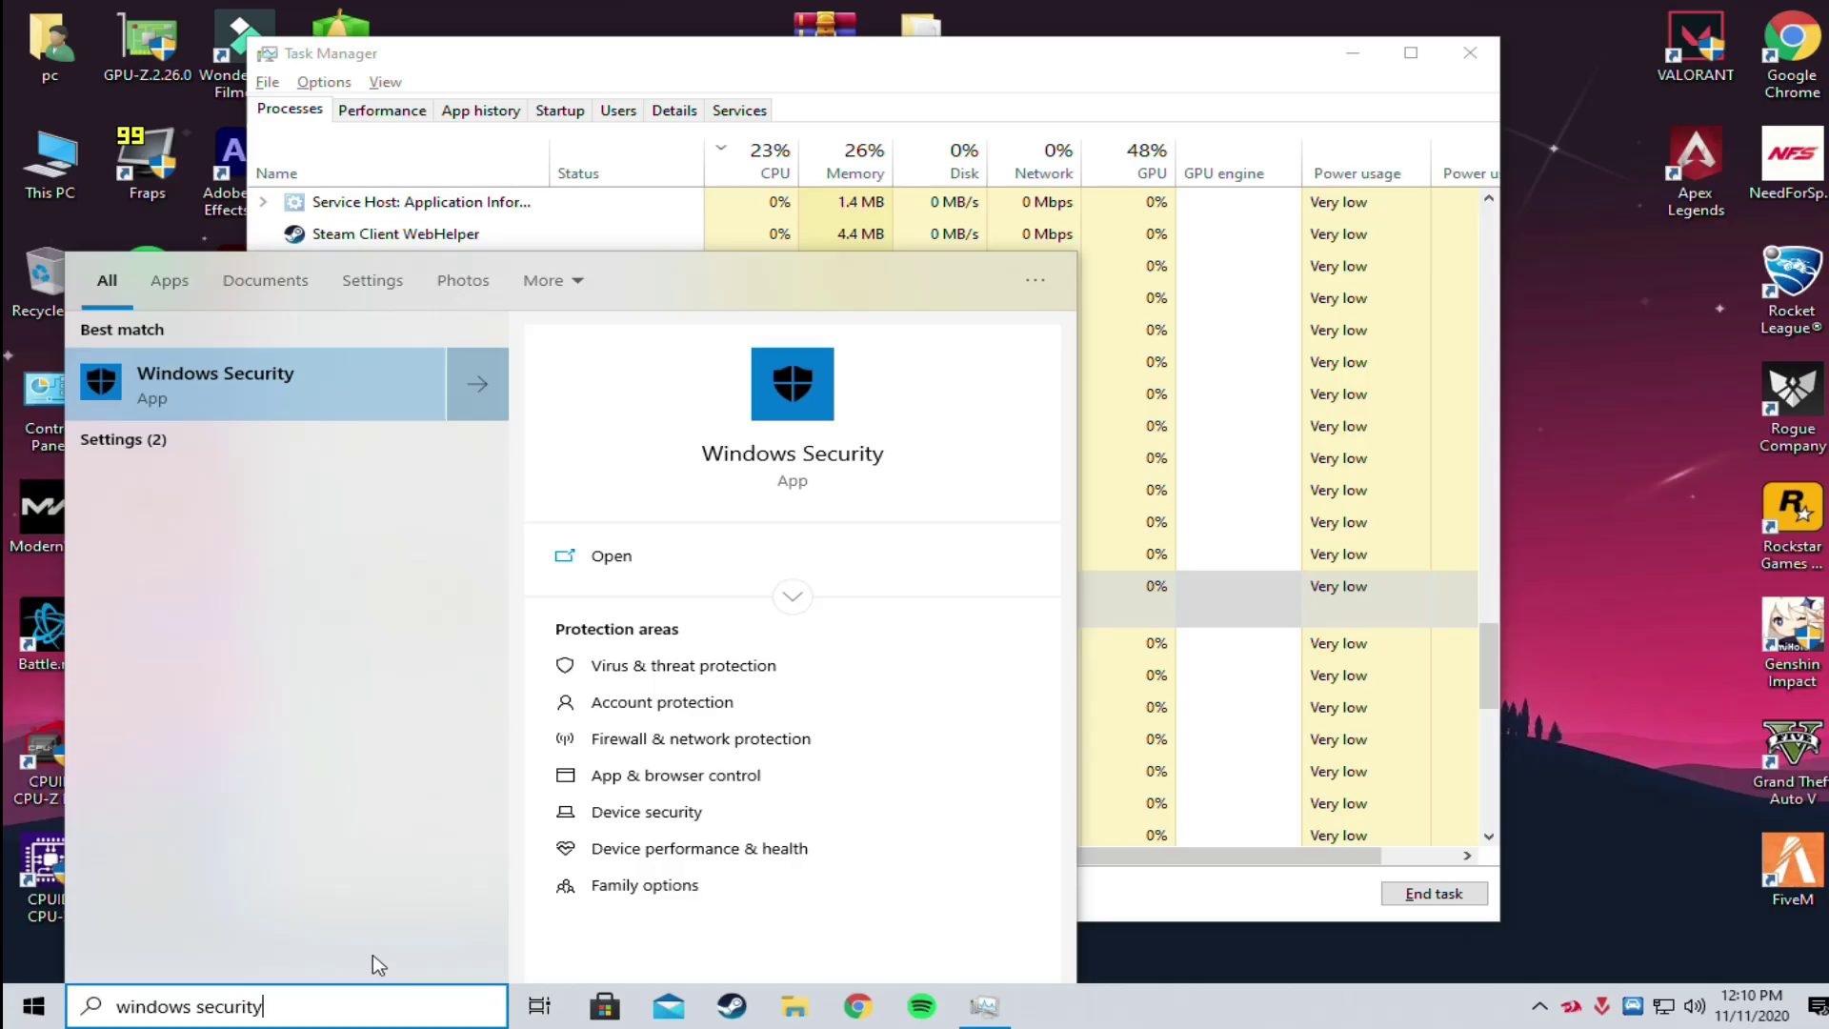
click(611, 557)
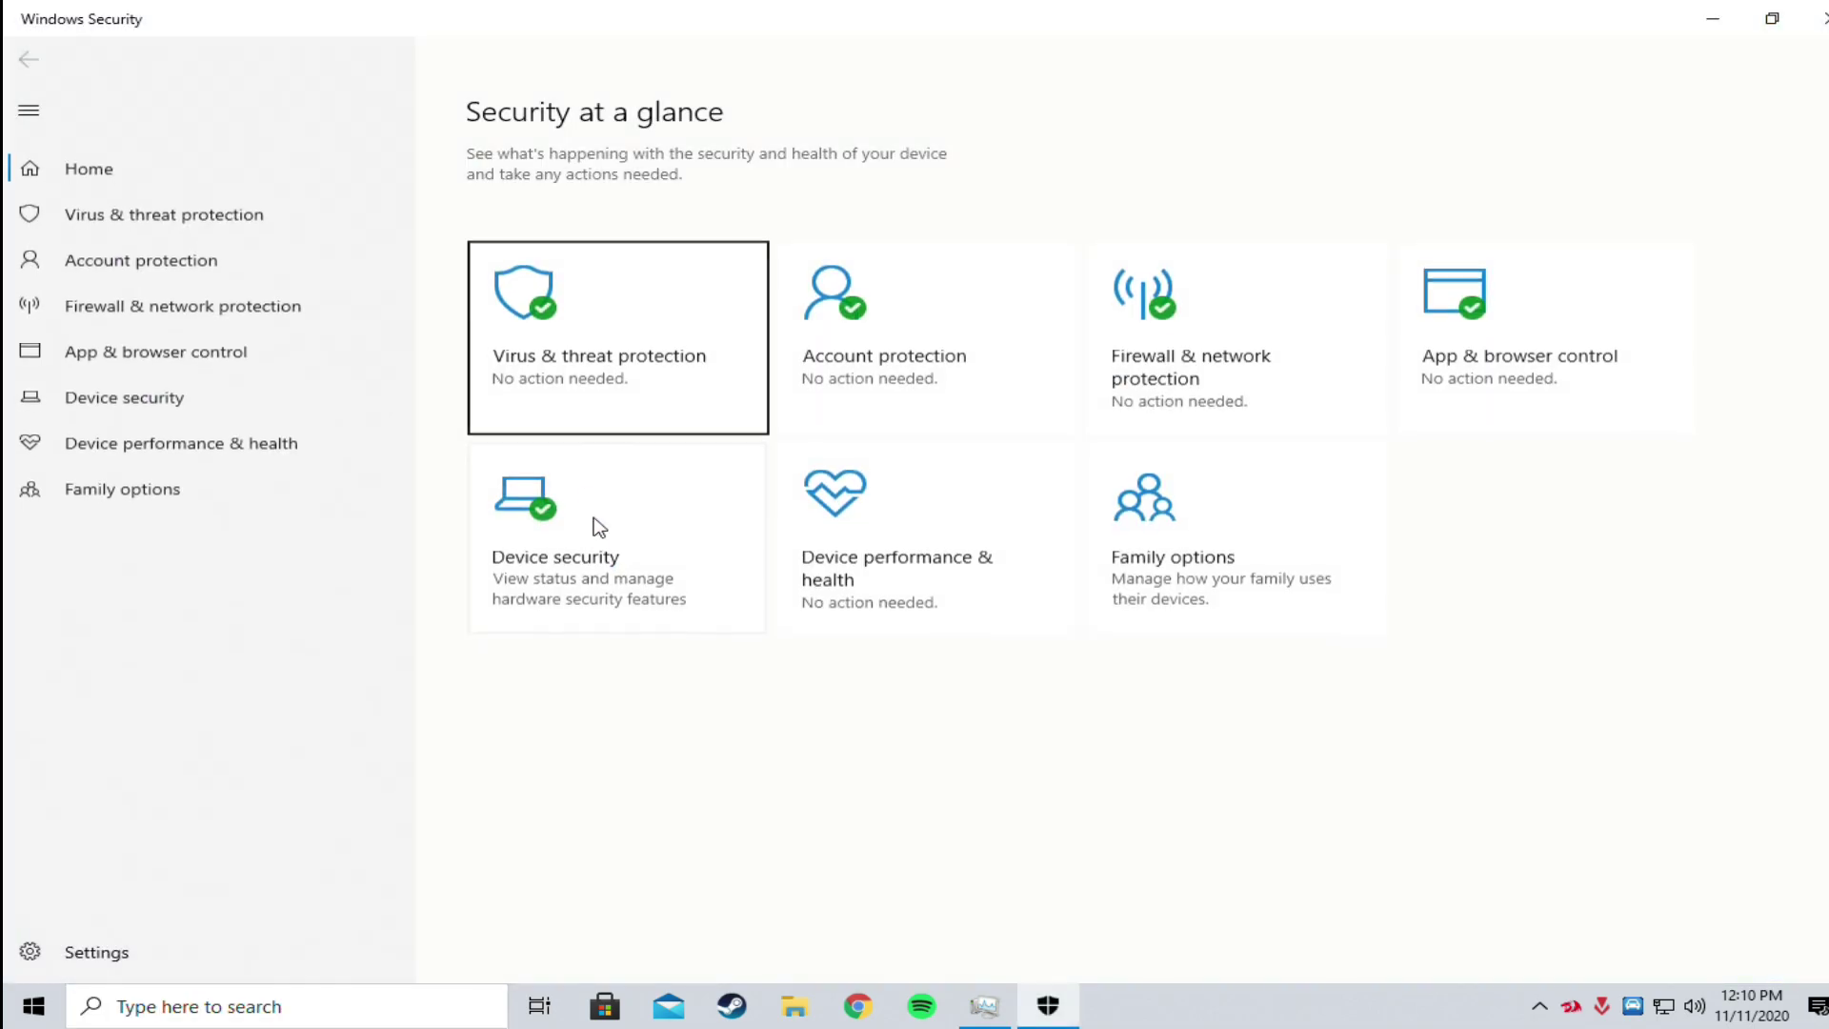
- Open Exclusions from the Virus & threat protection settings and start adding a File exclusion
click(581, 369)
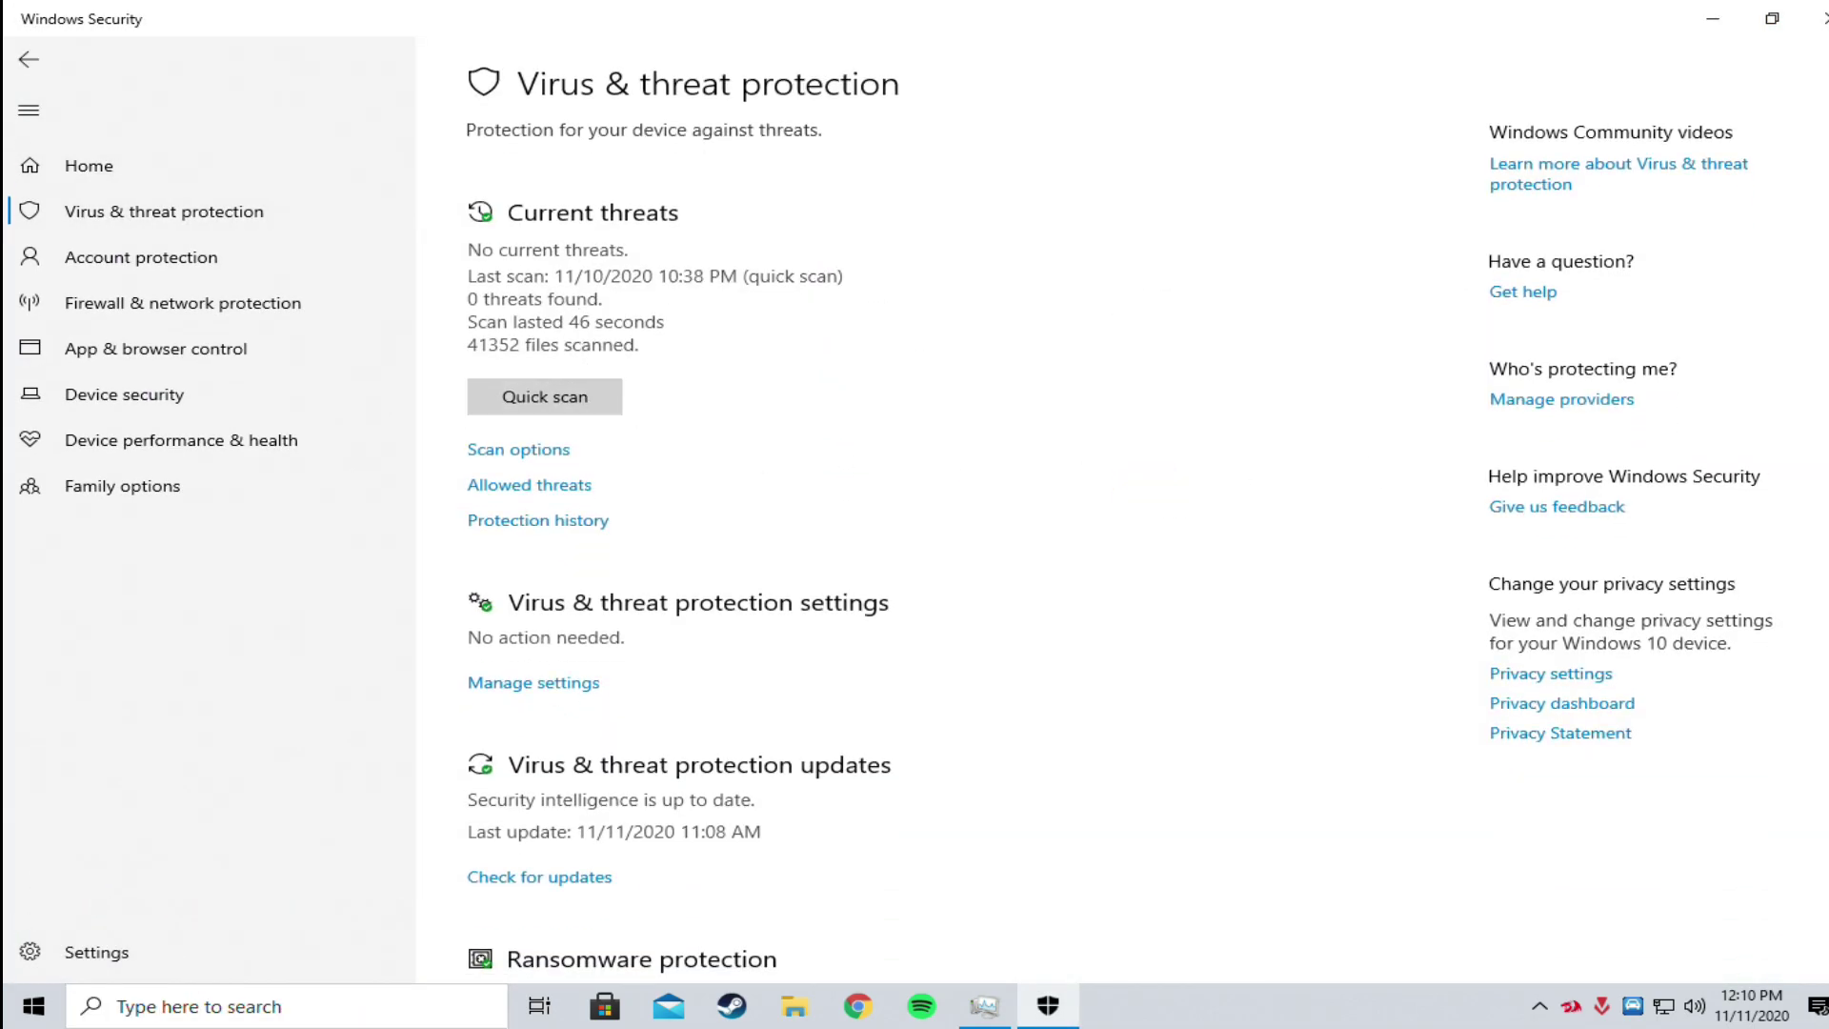
scroll(655, 544, down, 3)
click(522, 556)
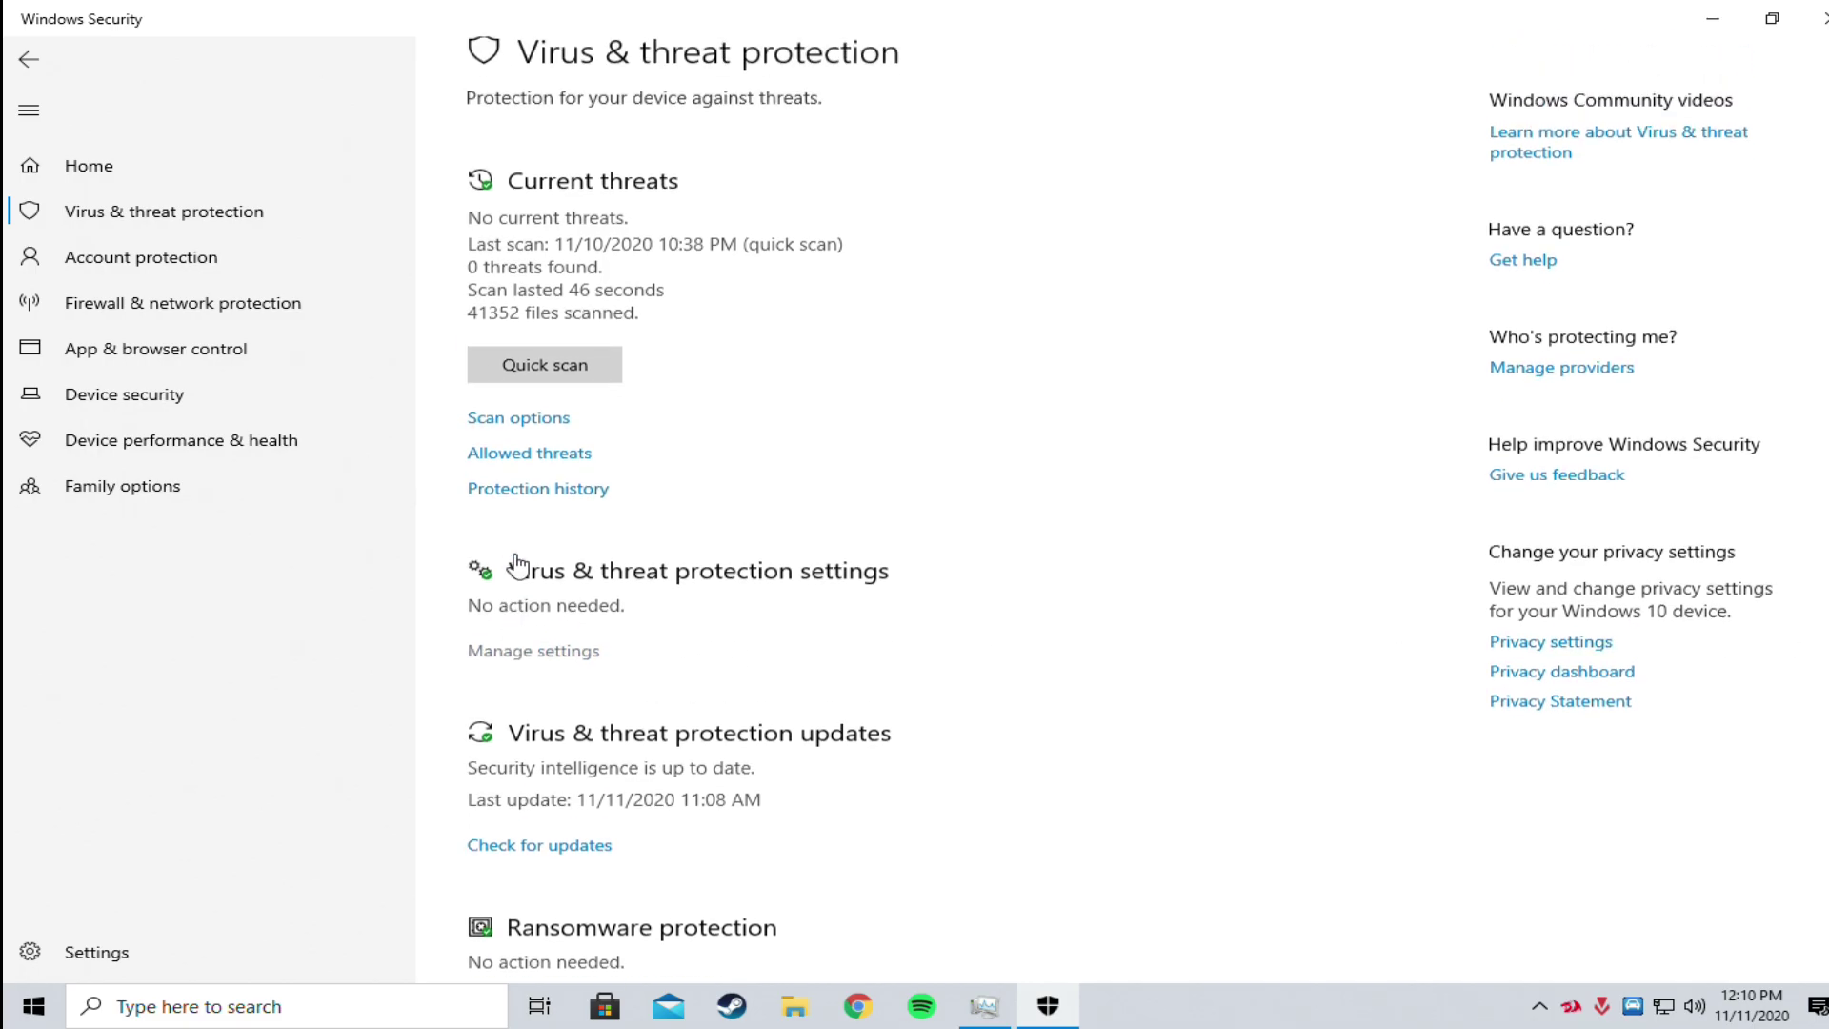
scroll(1120, 511, down, 10)
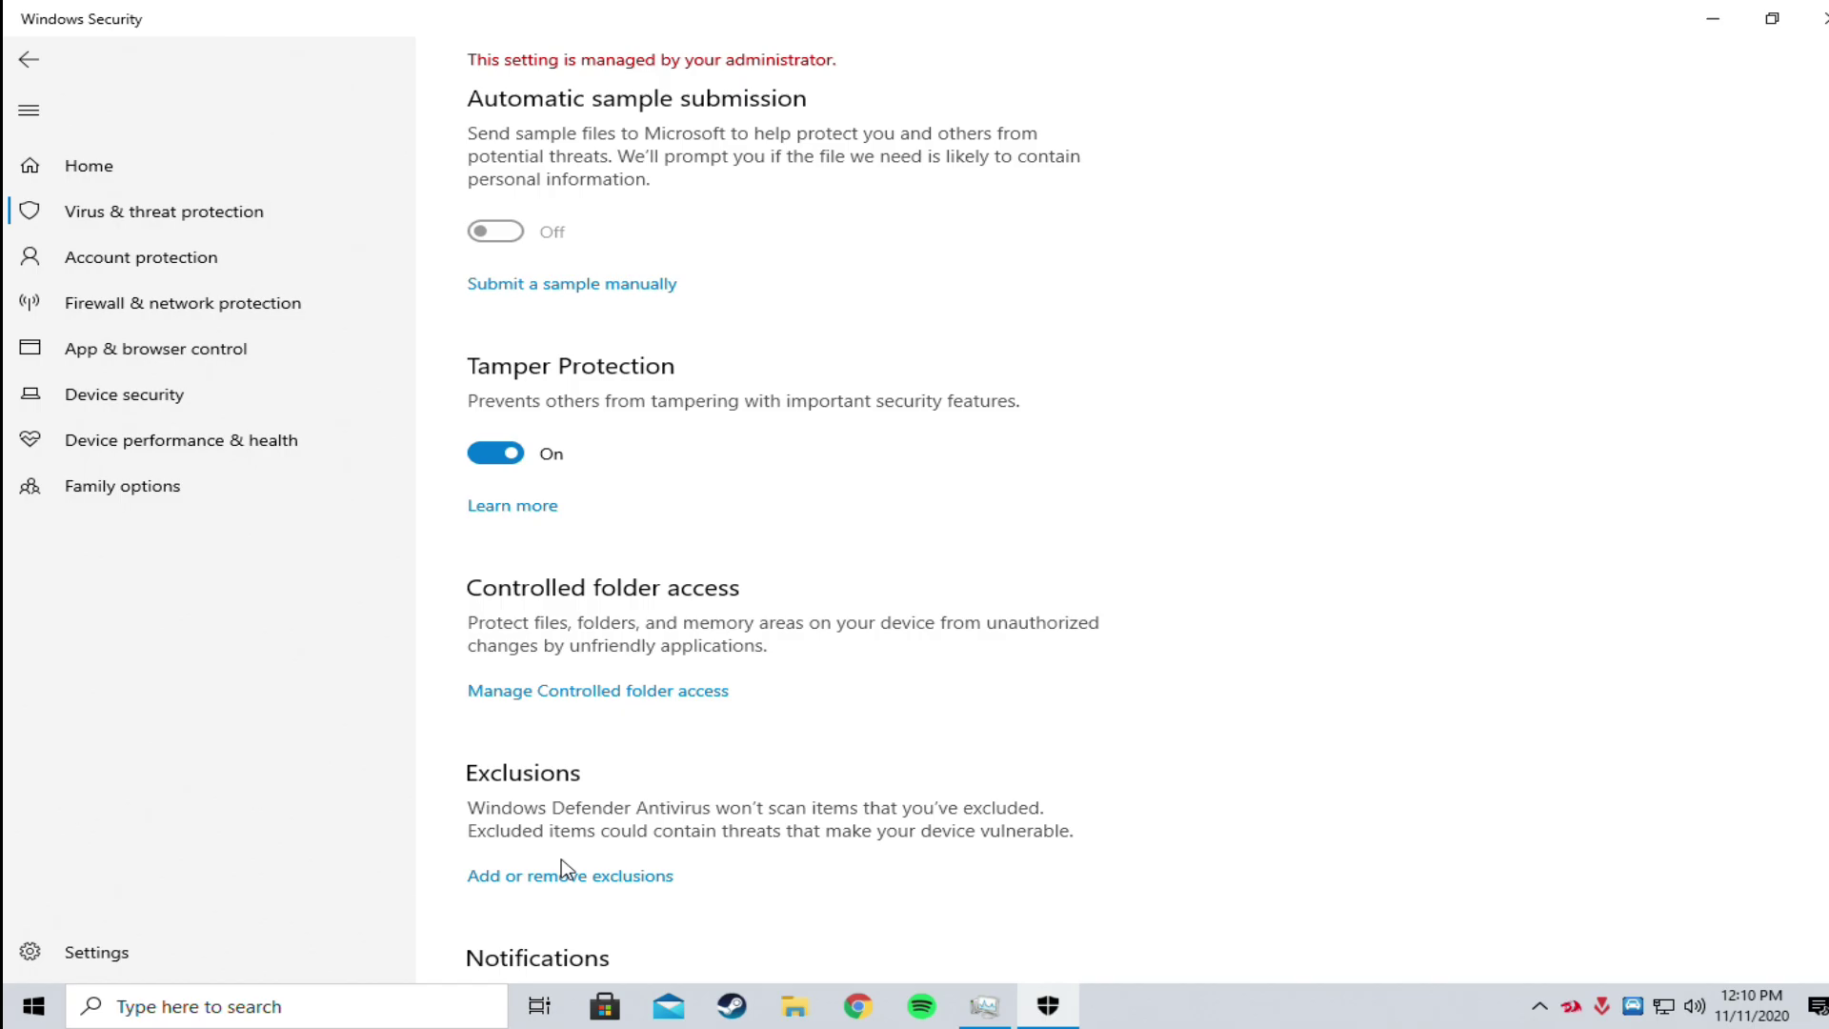
click(562, 872)
click(575, 274)
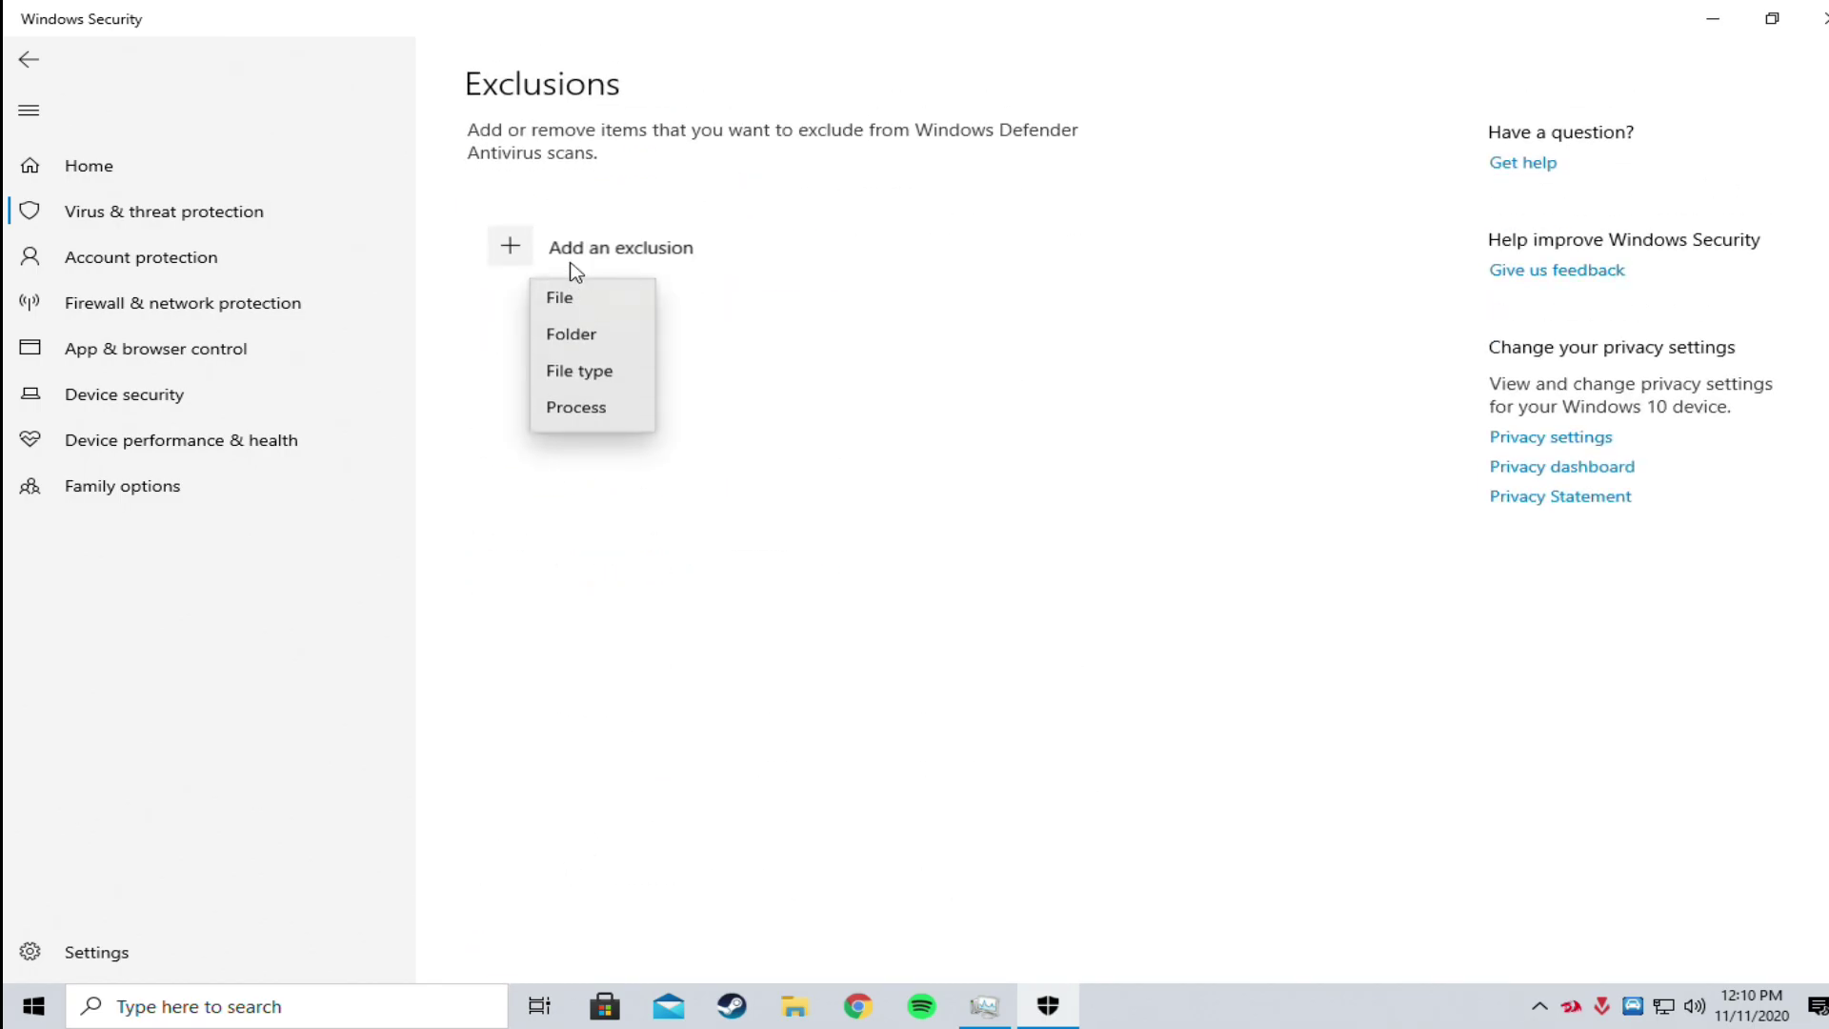
click(575, 307)
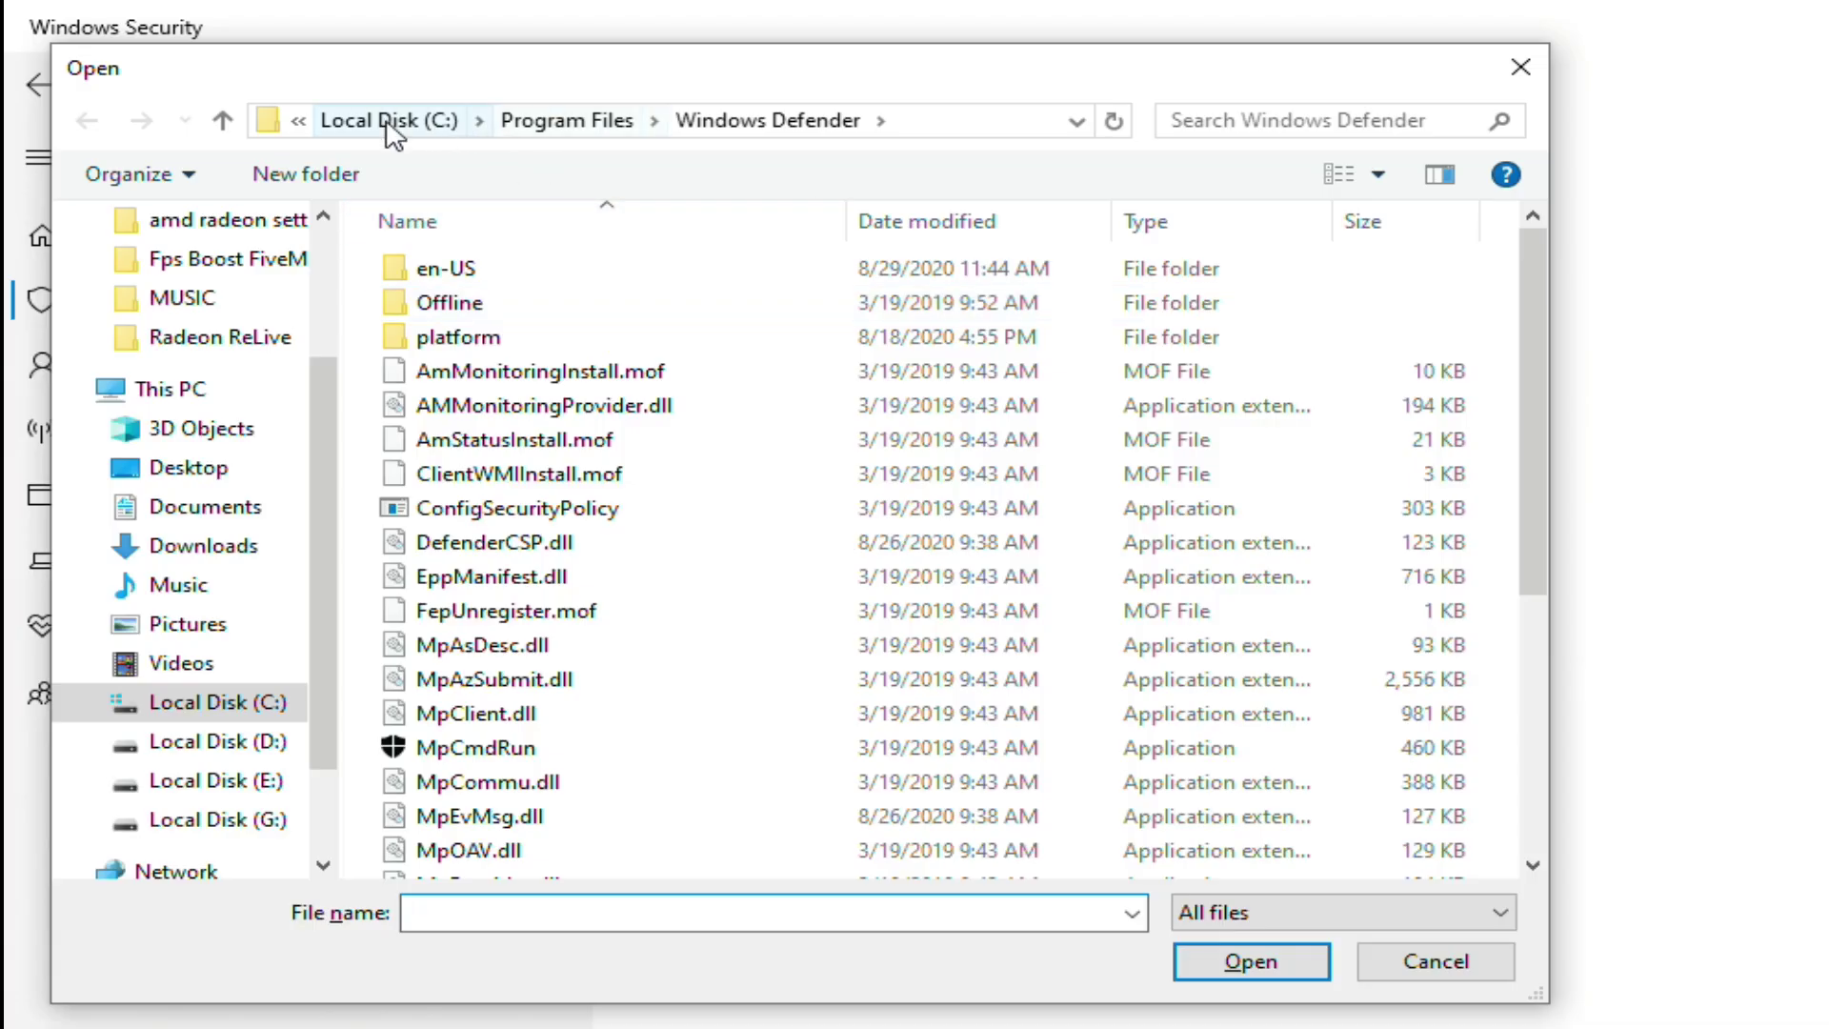
- Browse to the Windows Defender folder in Program Files on Local Disk (C:) and select MsMpEng as the file to exclude
click(276, 91)
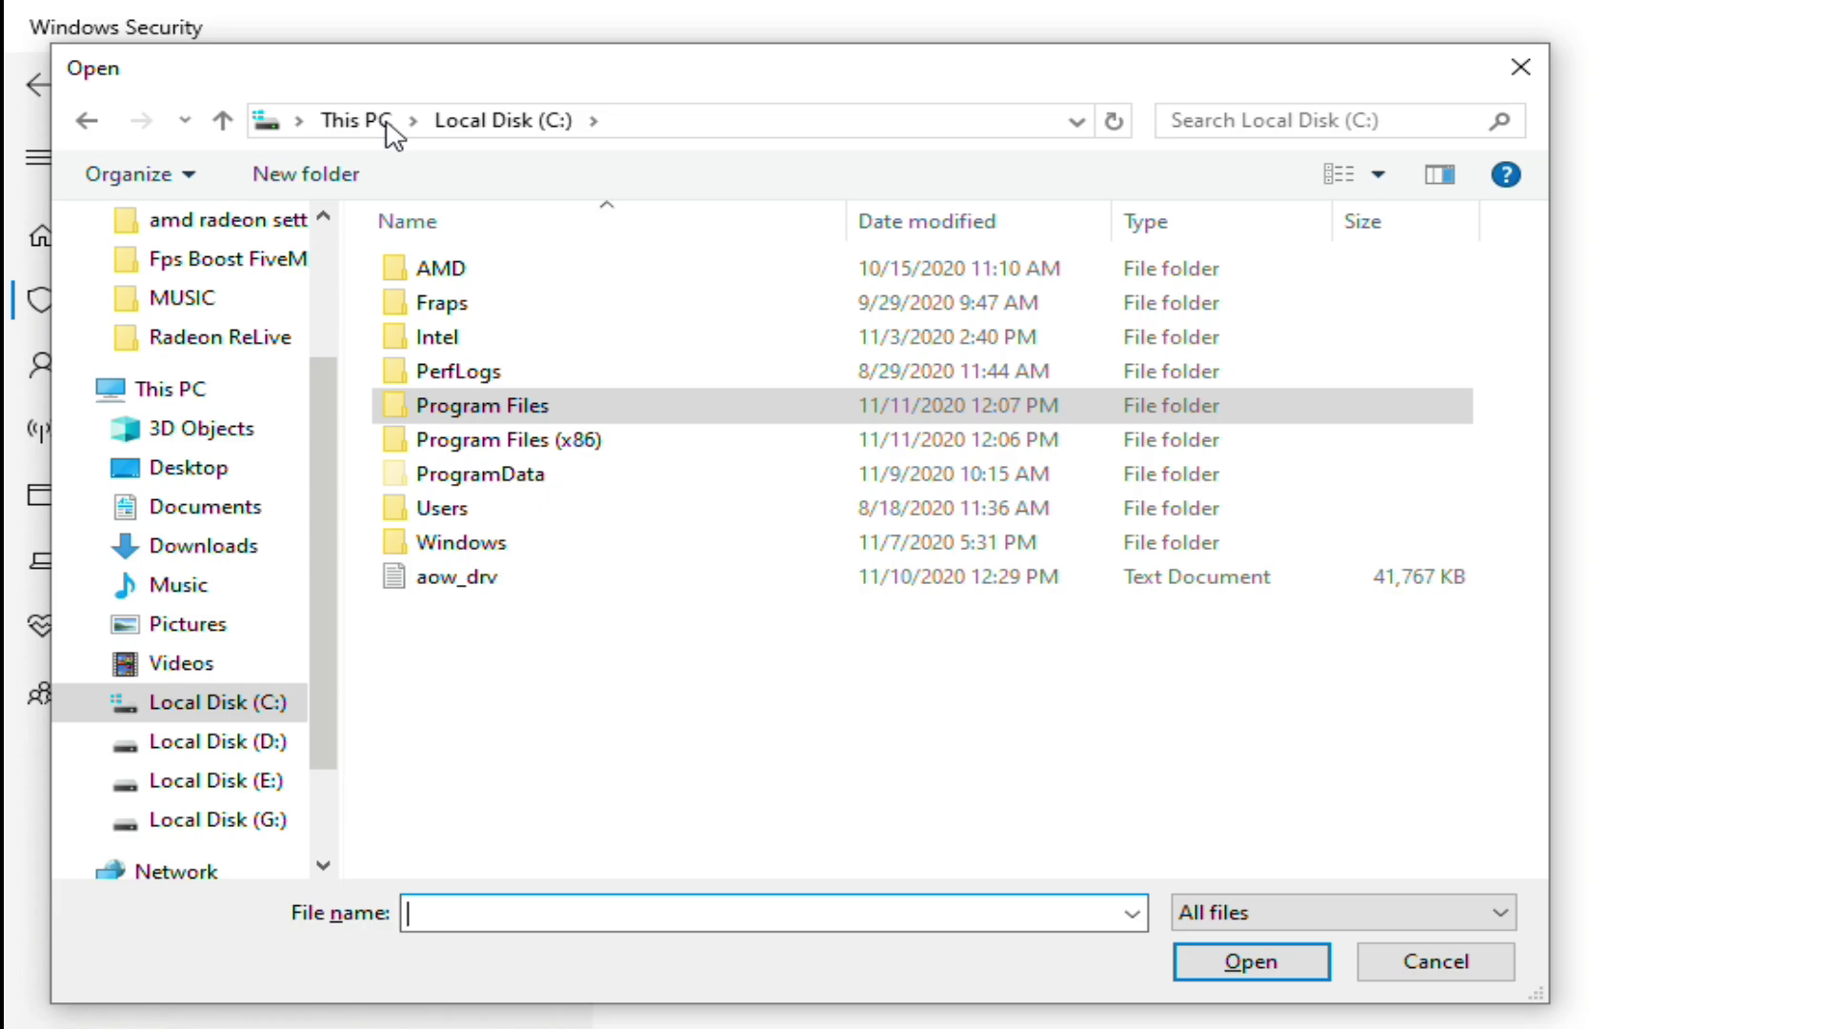
click(387, 122)
double_click(571, 700)
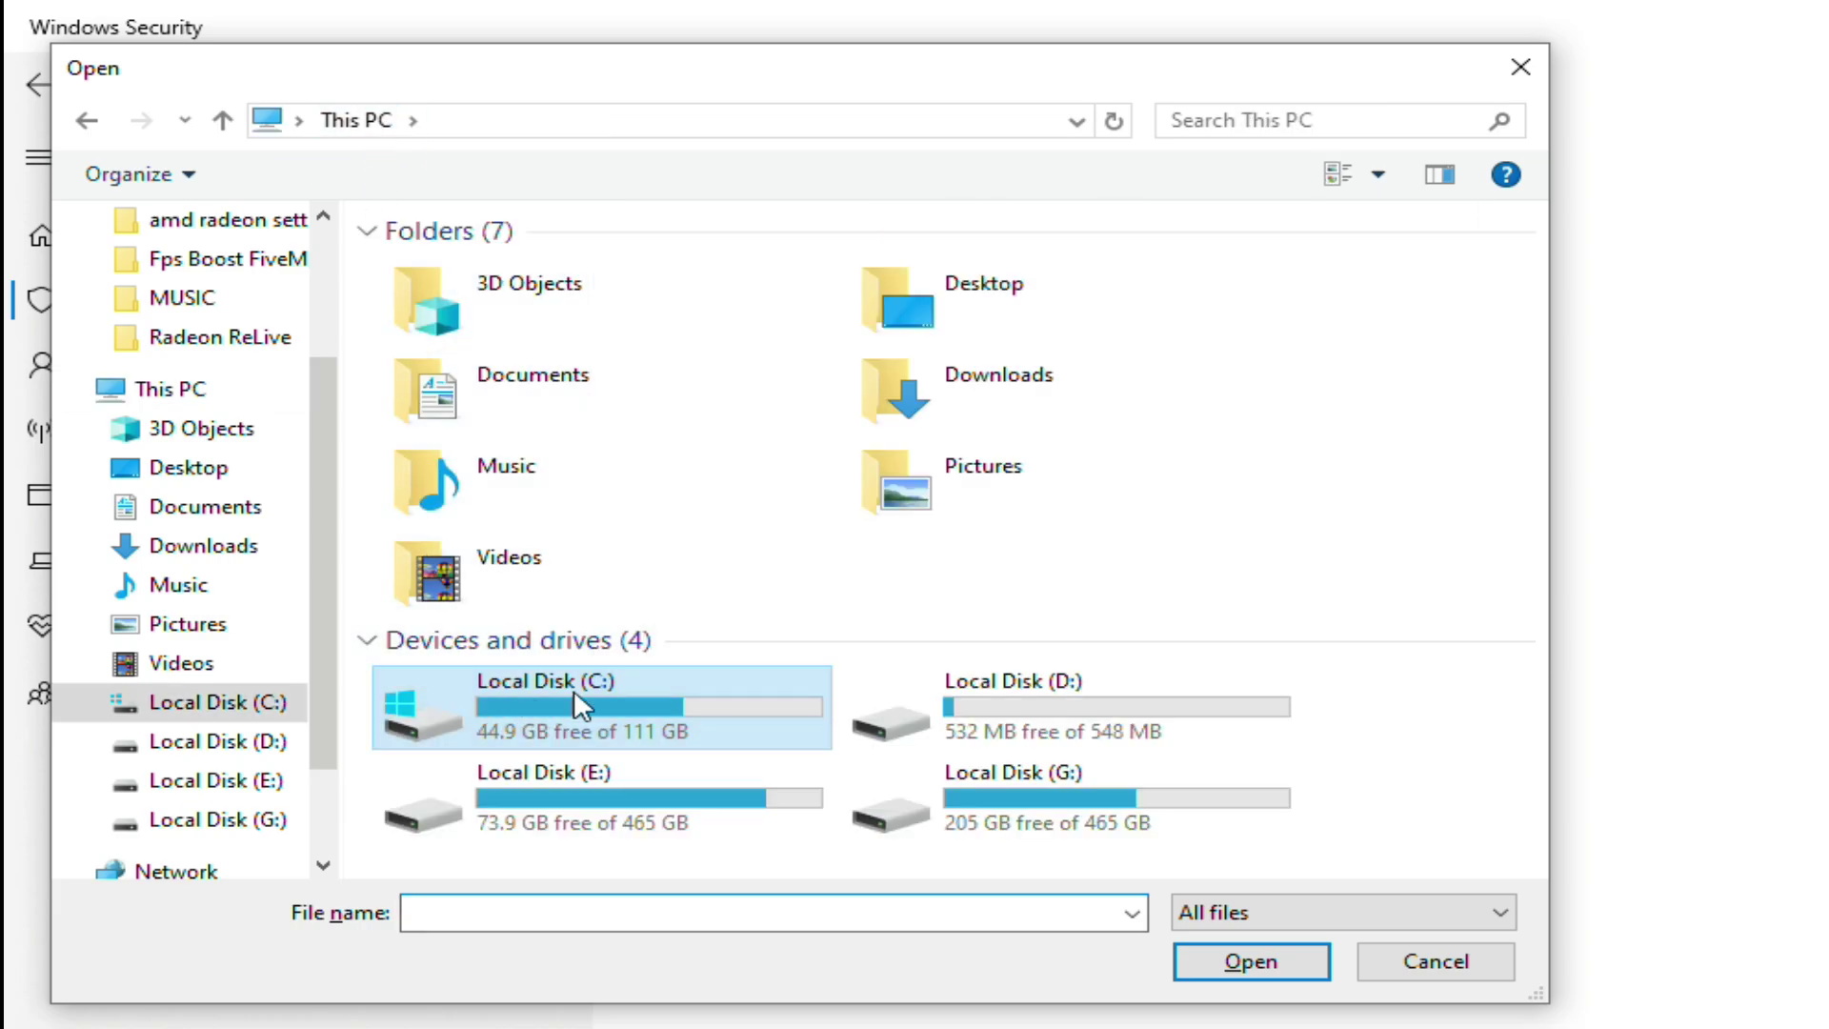
double_click(515, 408)
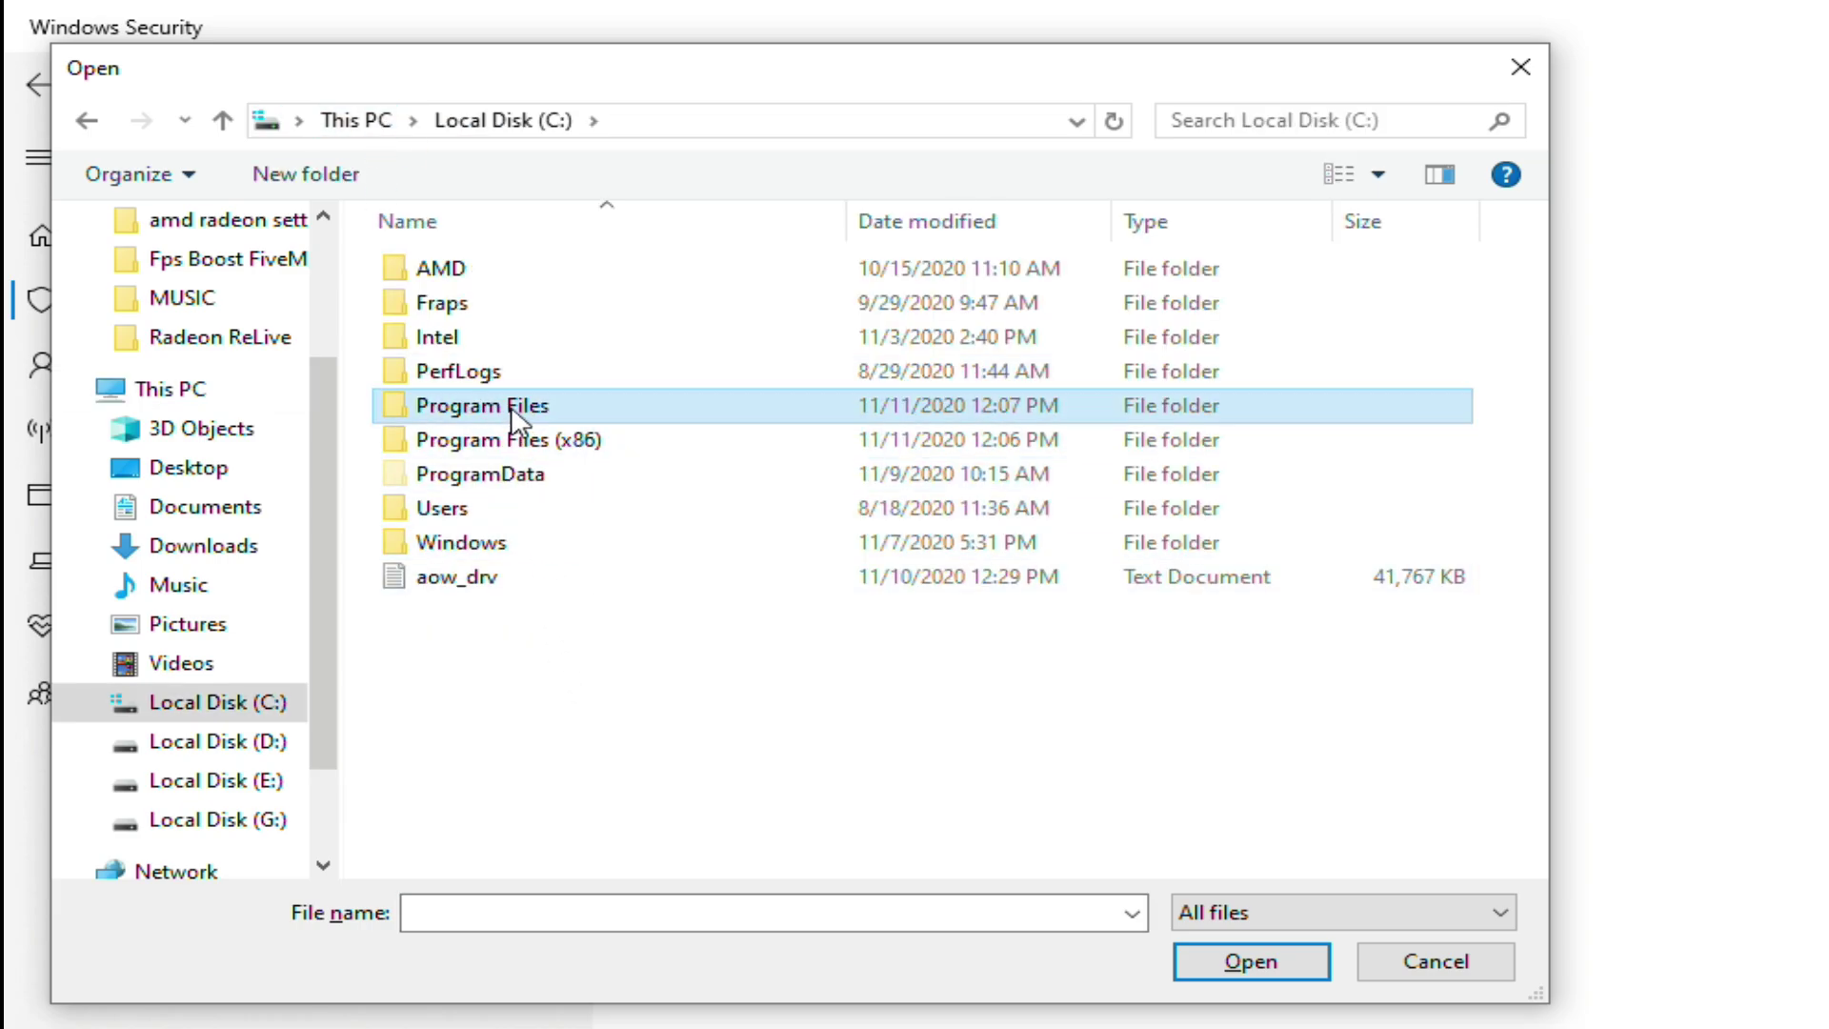
scroll(1524, 600, down, 4)
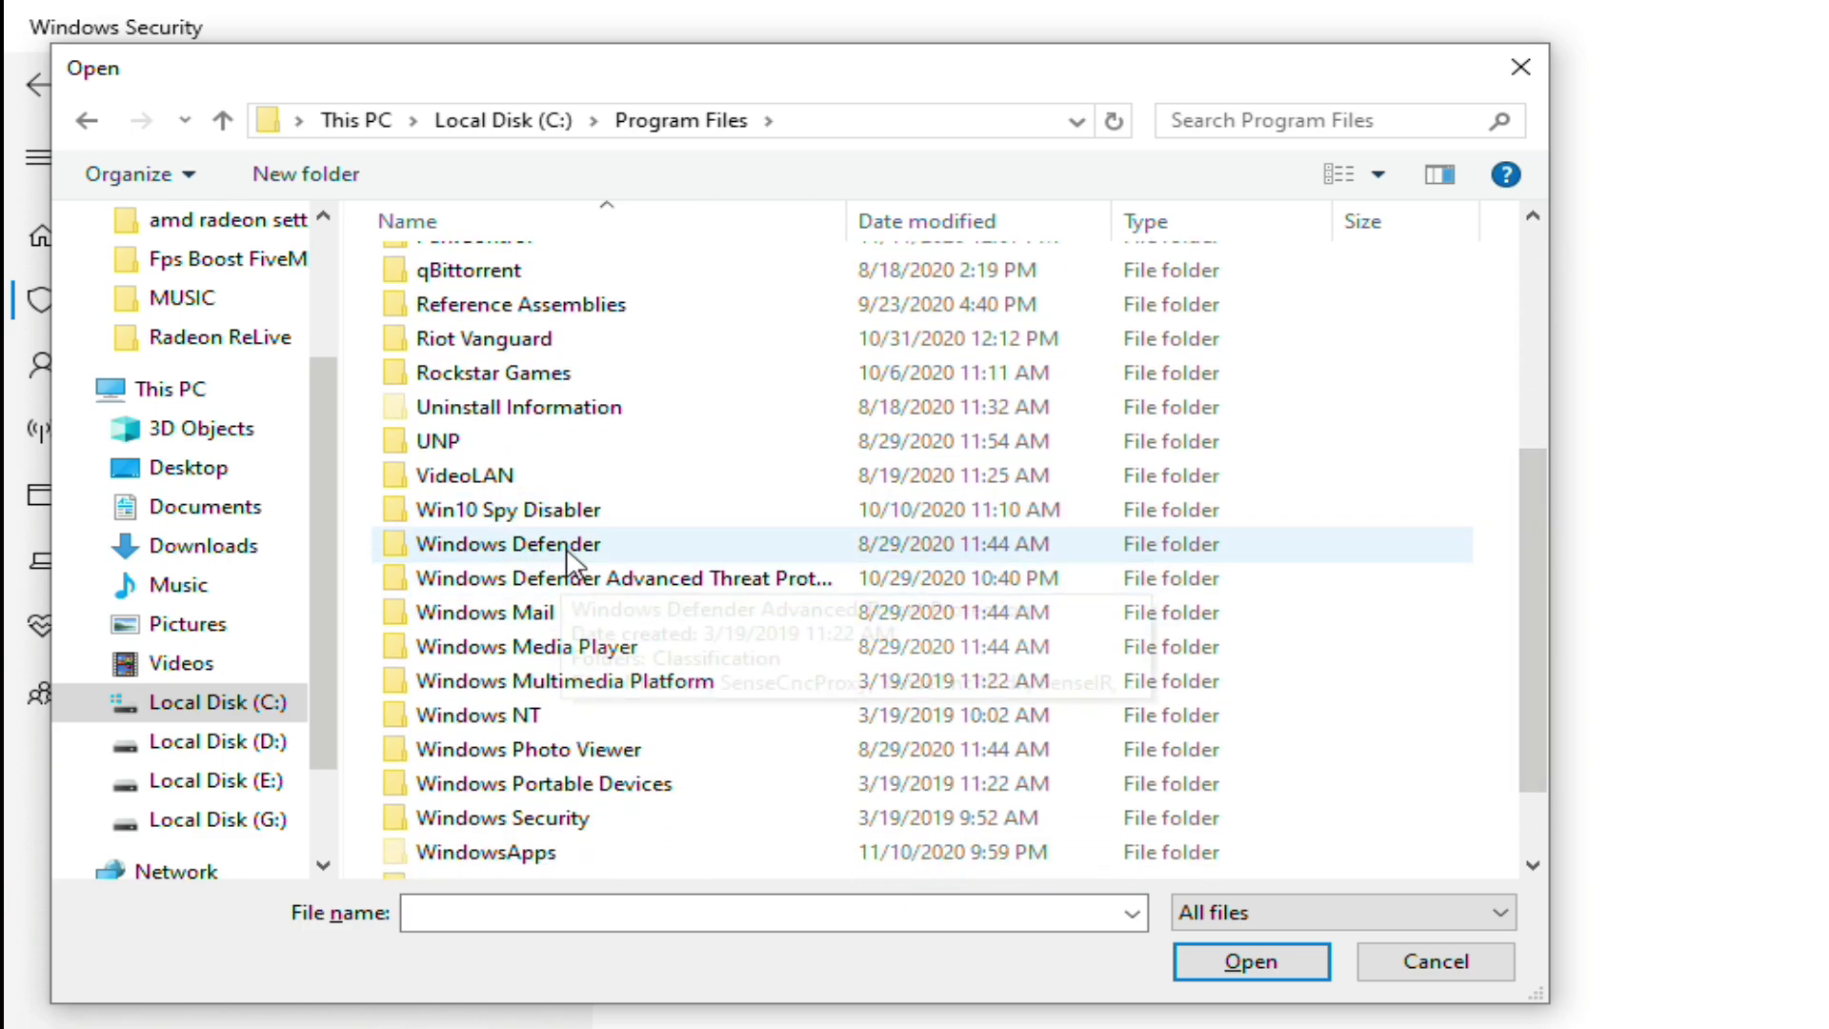
double_click(566, 547)
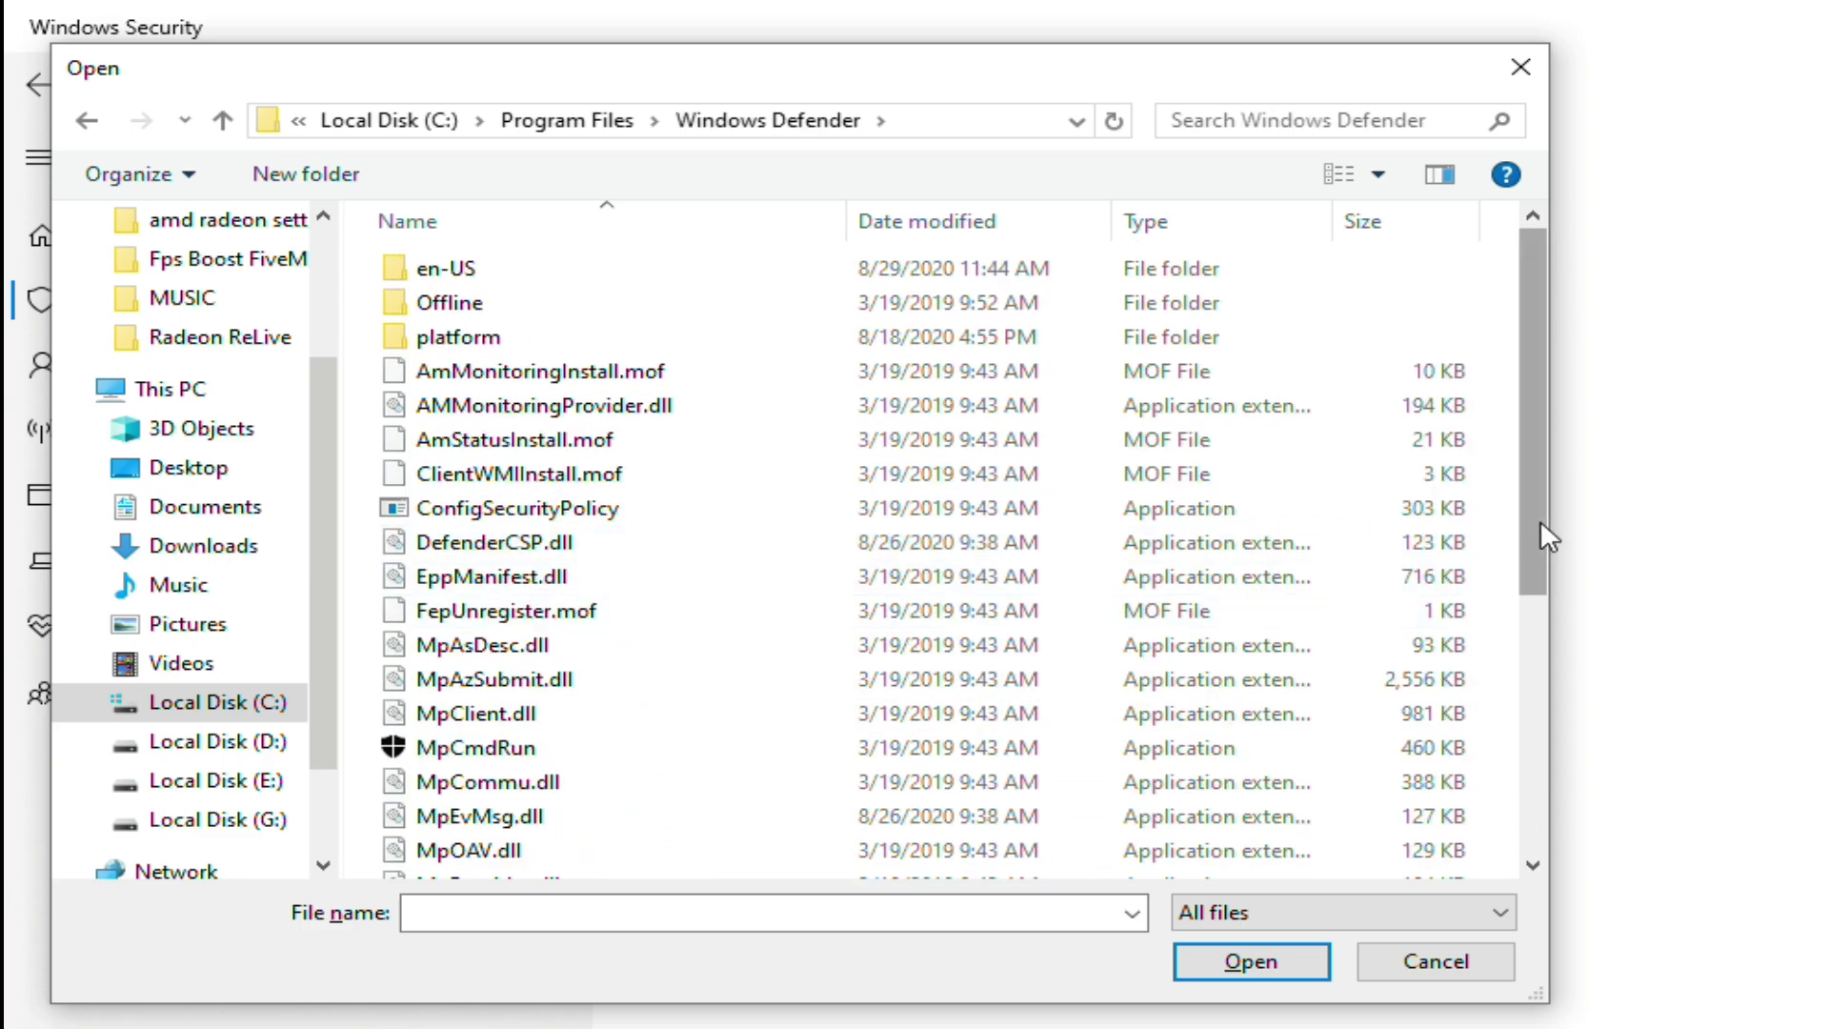
drag(1536, 530, 1326, 779)
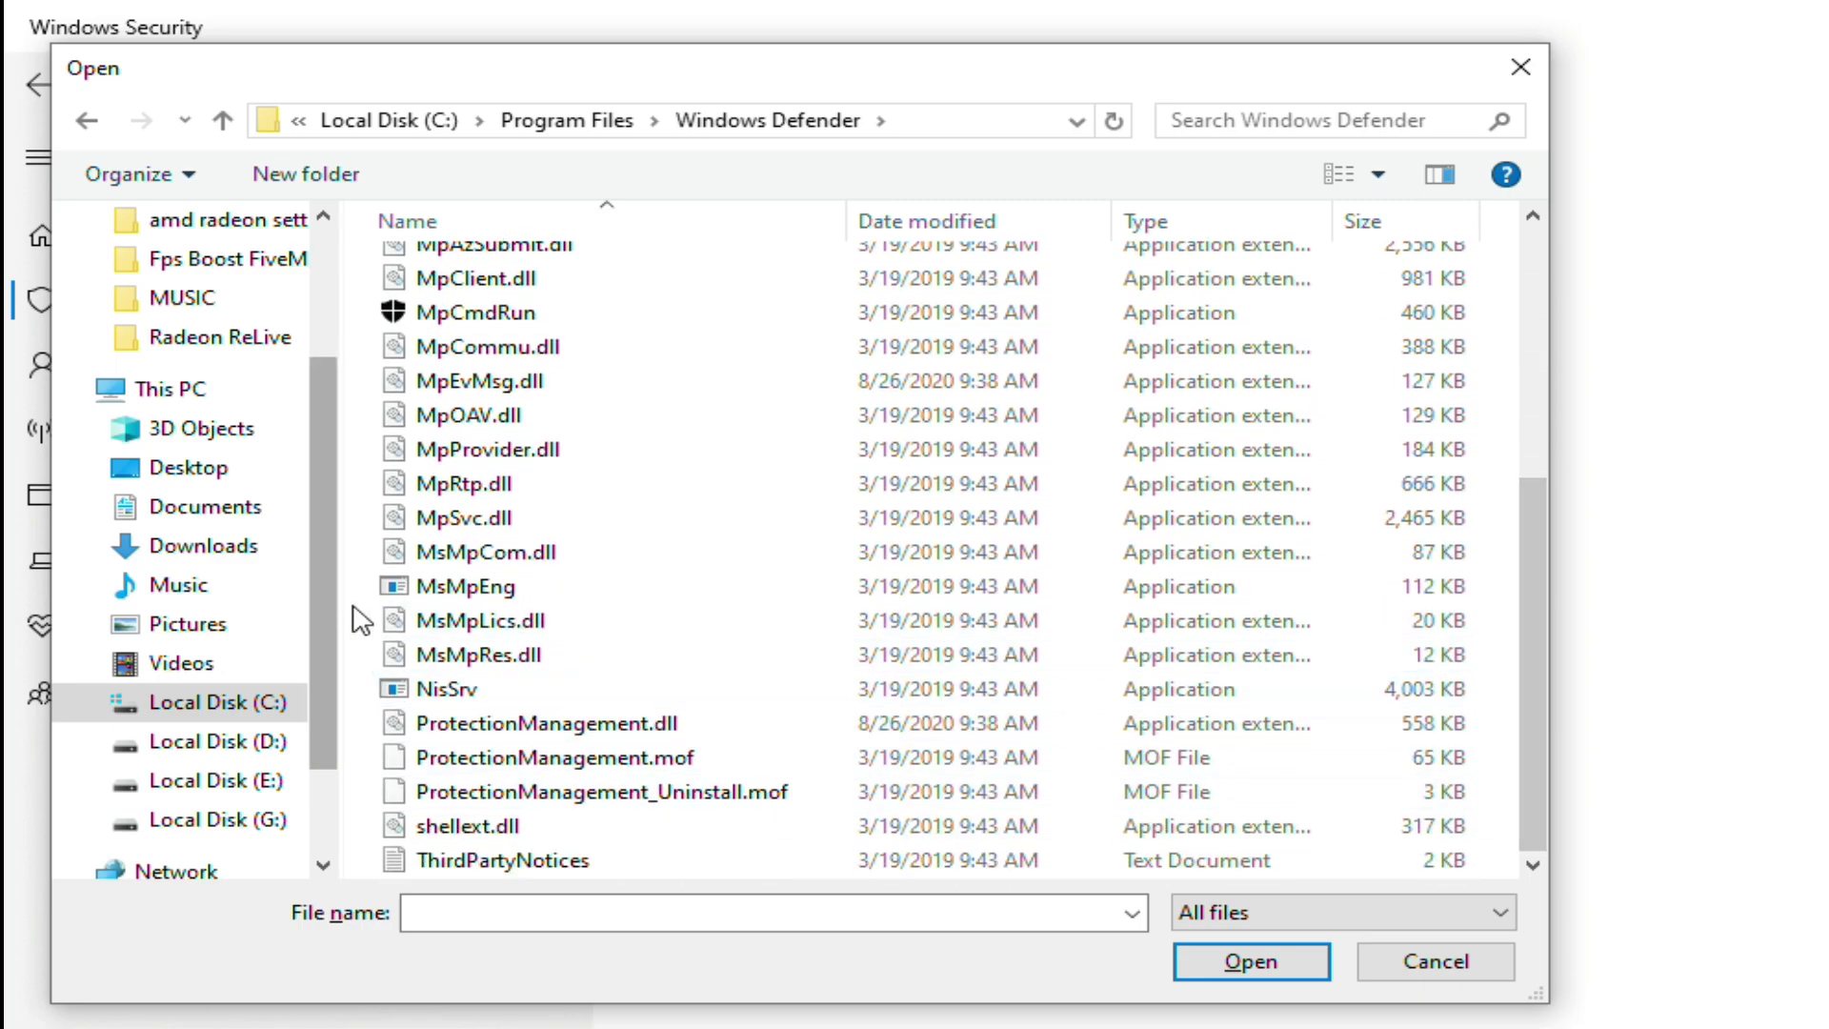
click(435, 597)
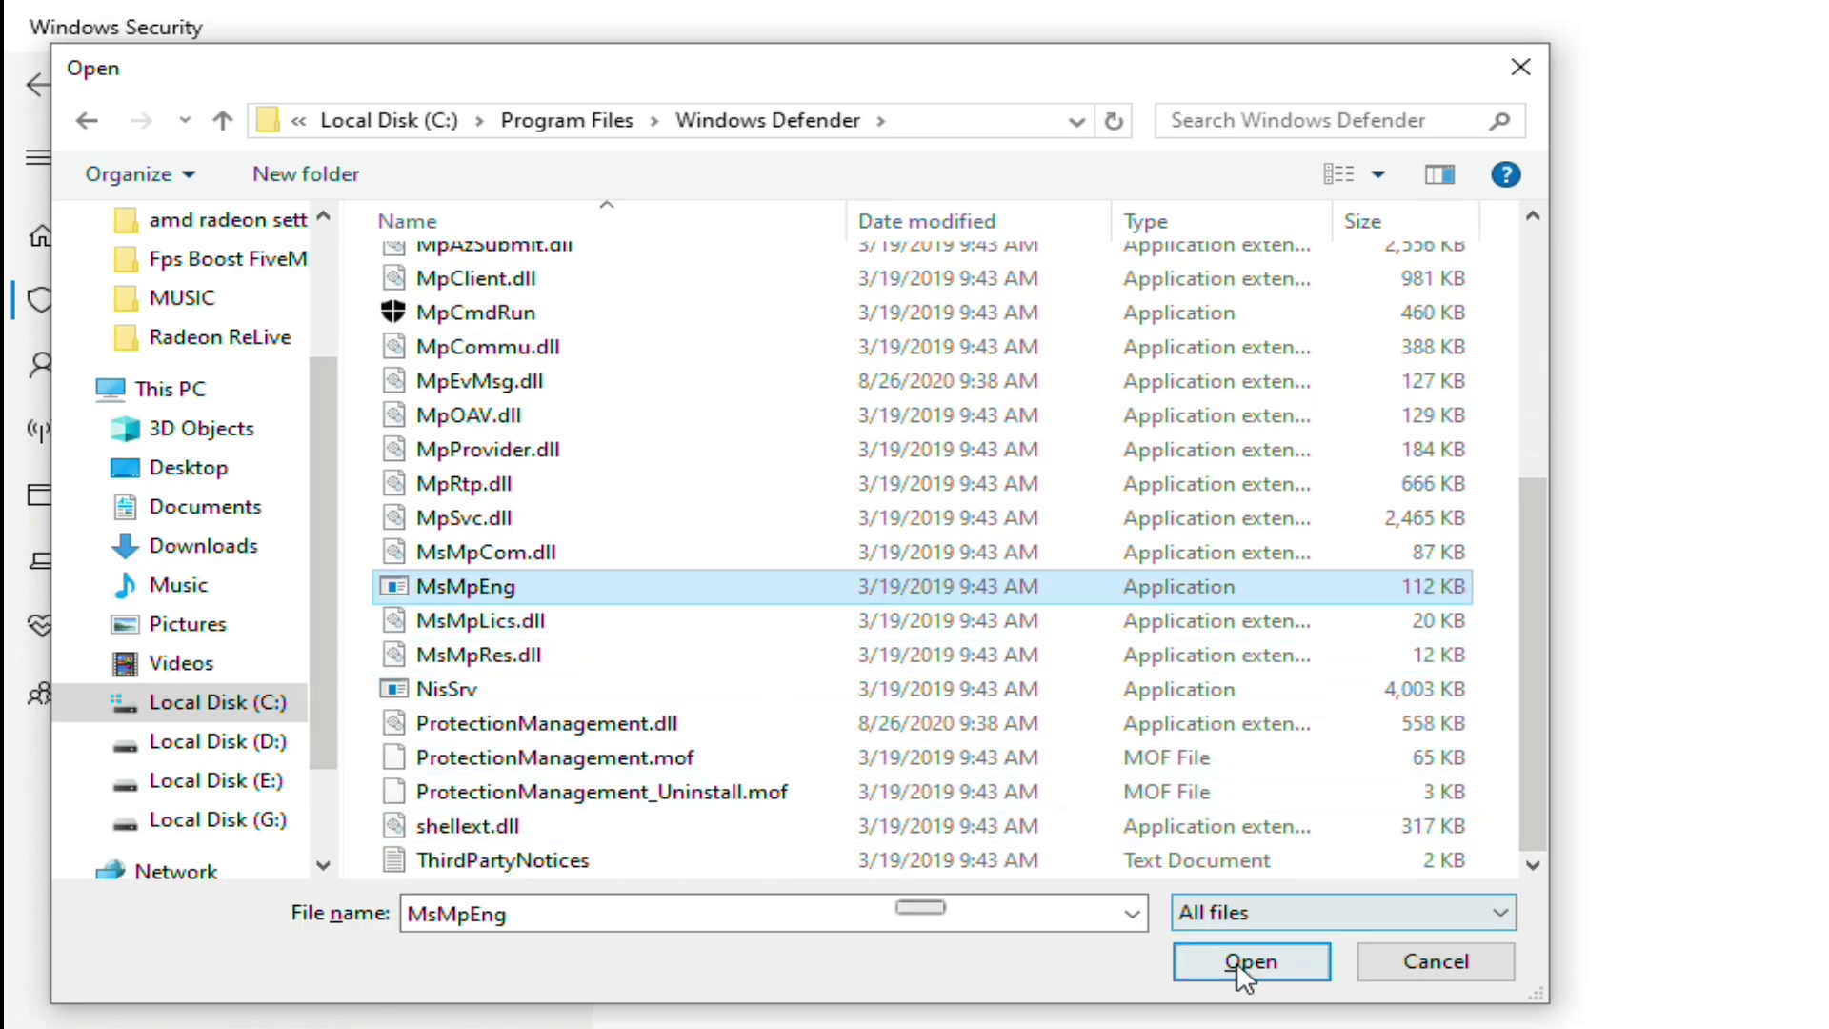